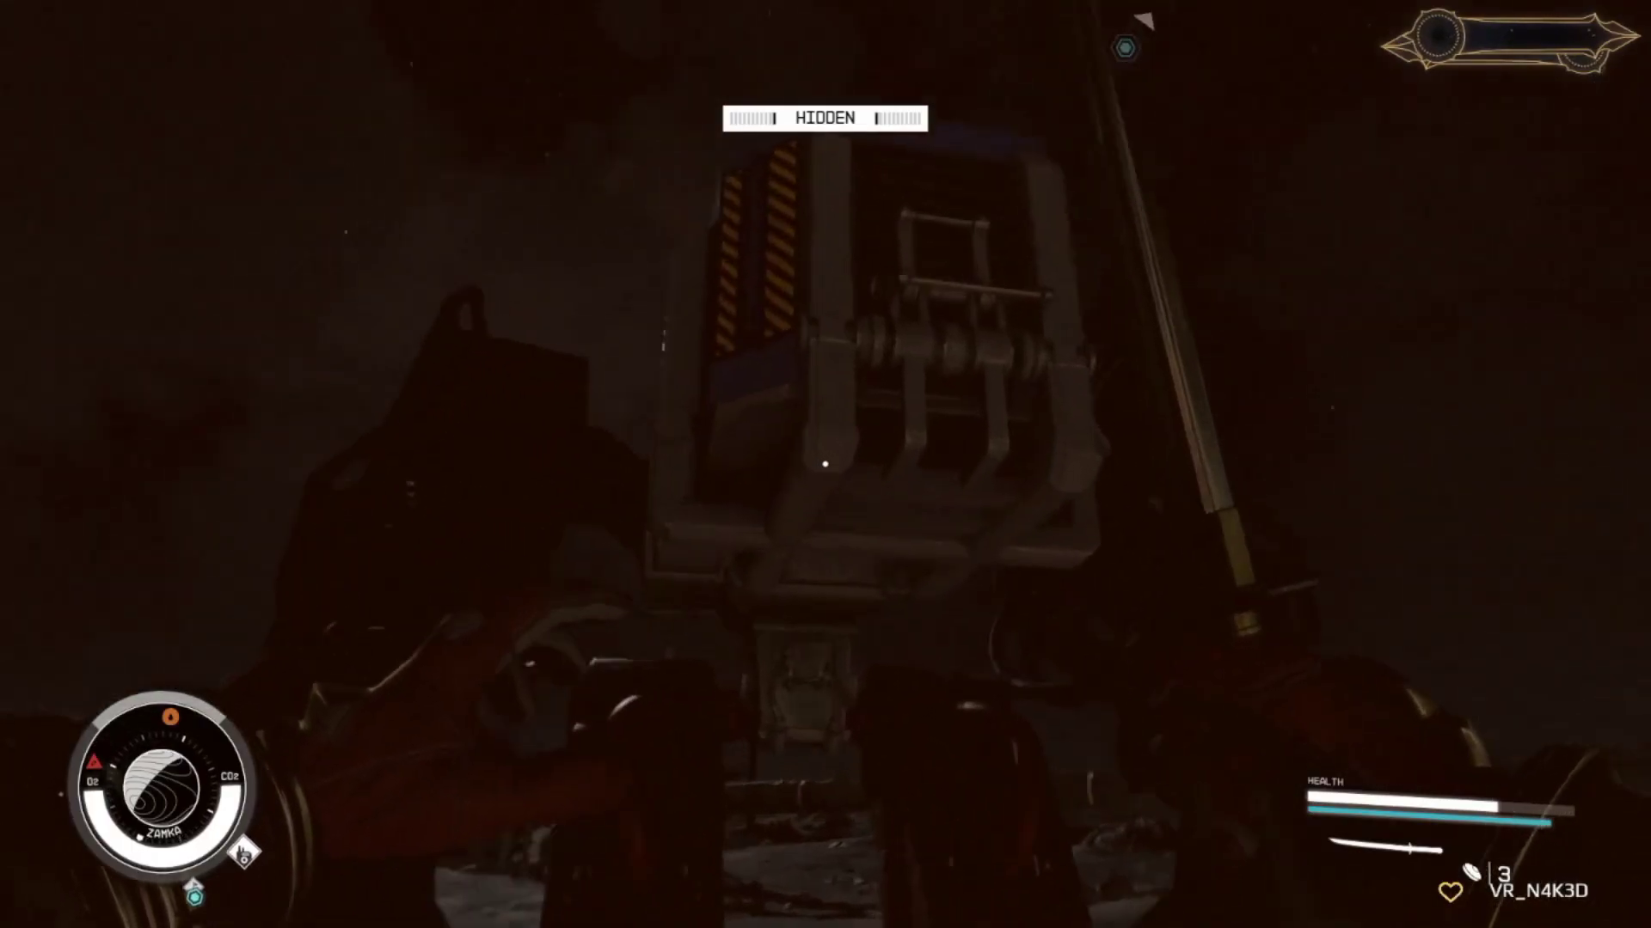
Loot the nearby container during the Starfield stealth clip before the builds sheet appears
key("e")
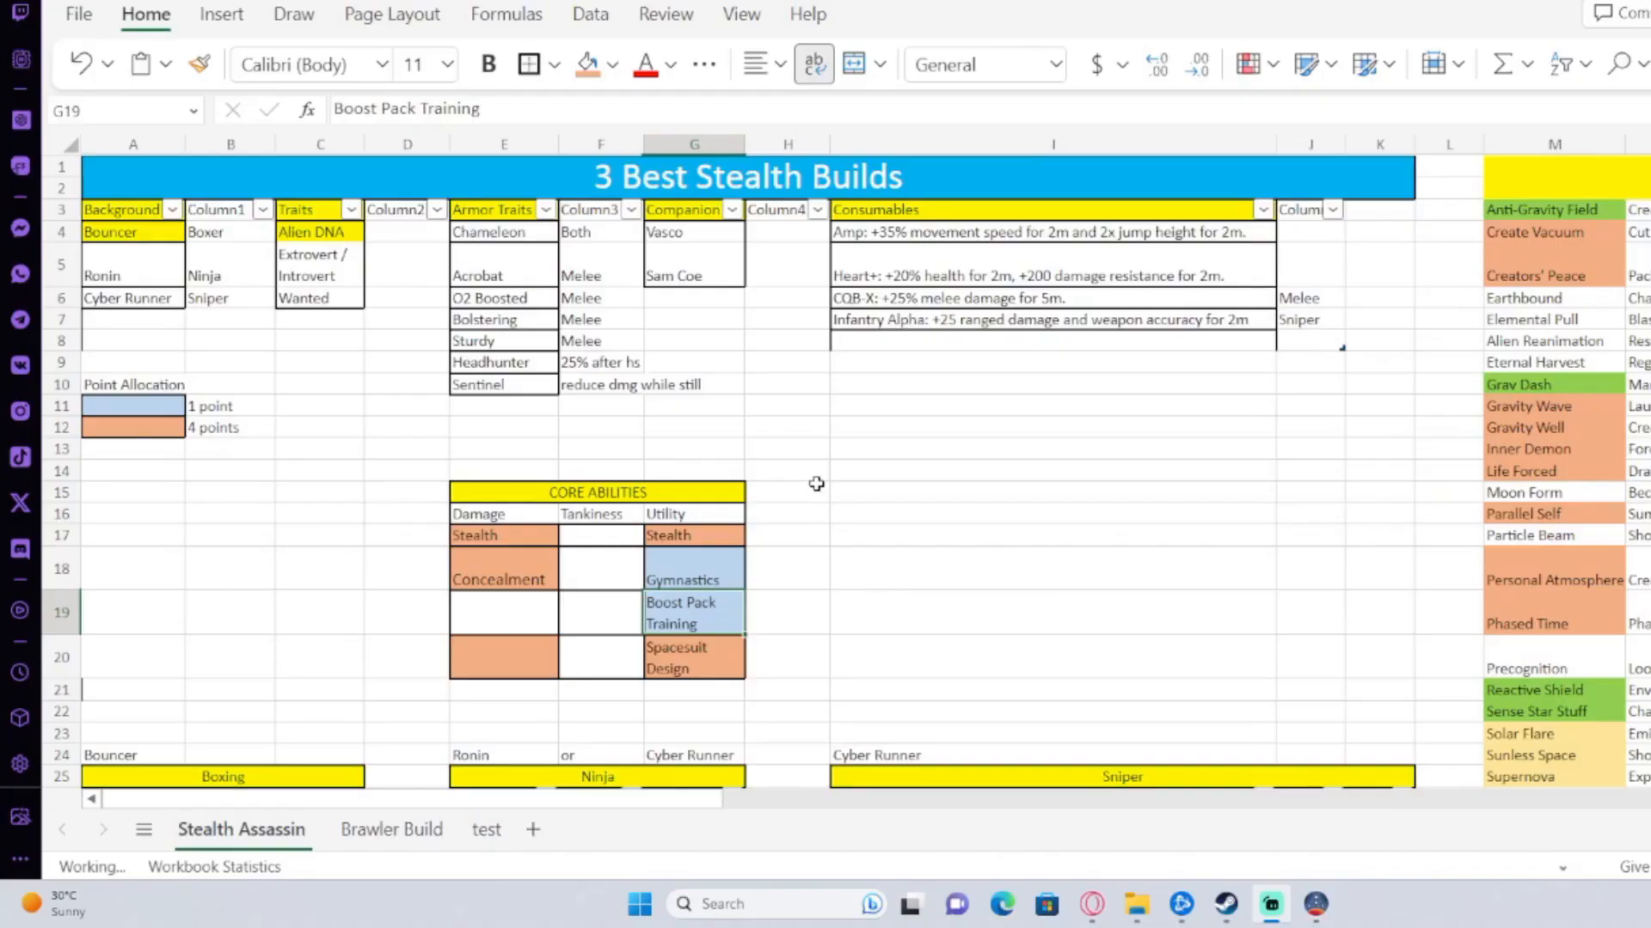
scroll(919, 374, "down", 3)
scroll(774, 374, "down", 2)
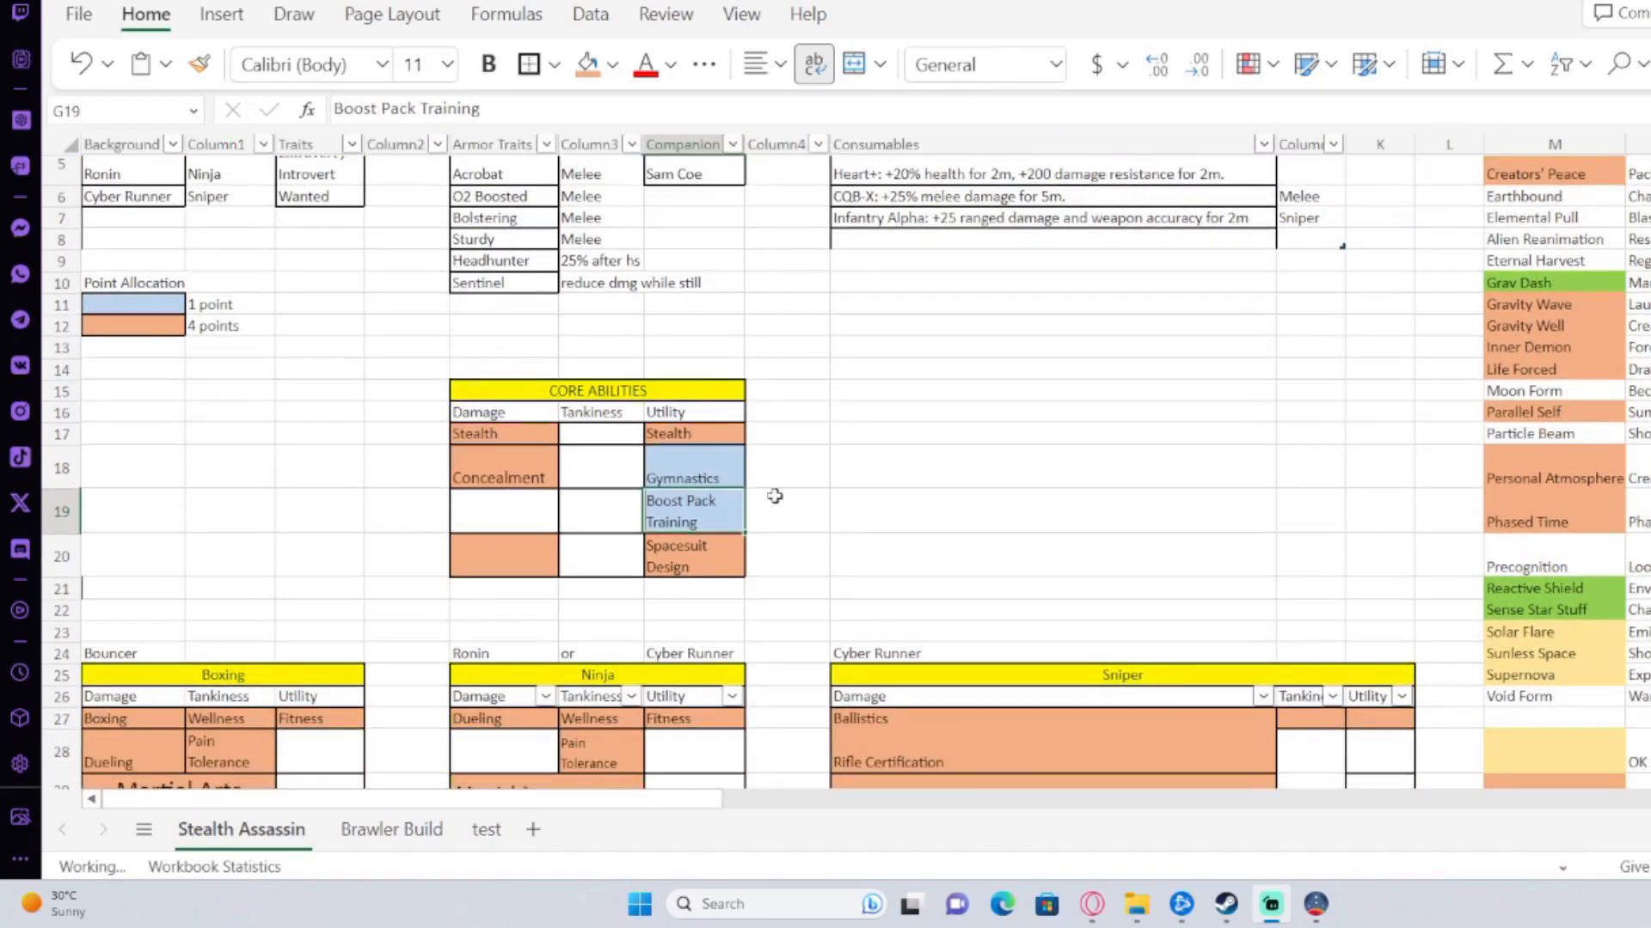
scroll(612, 366, "down", 2)
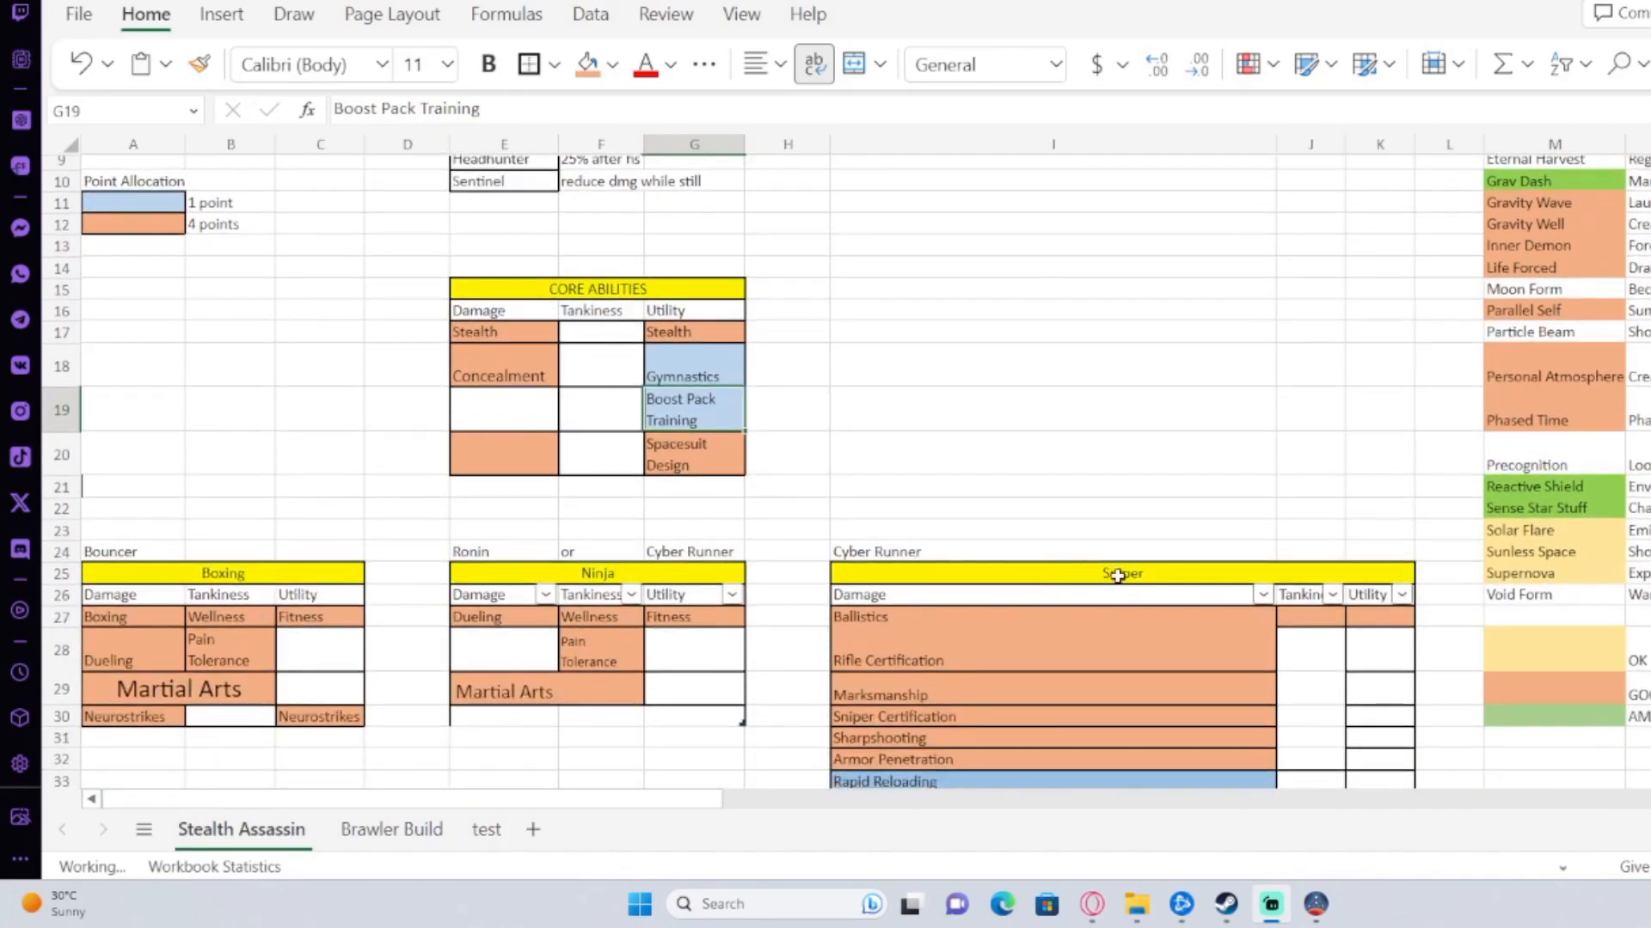
scroll(1104, 569, "down", 3)
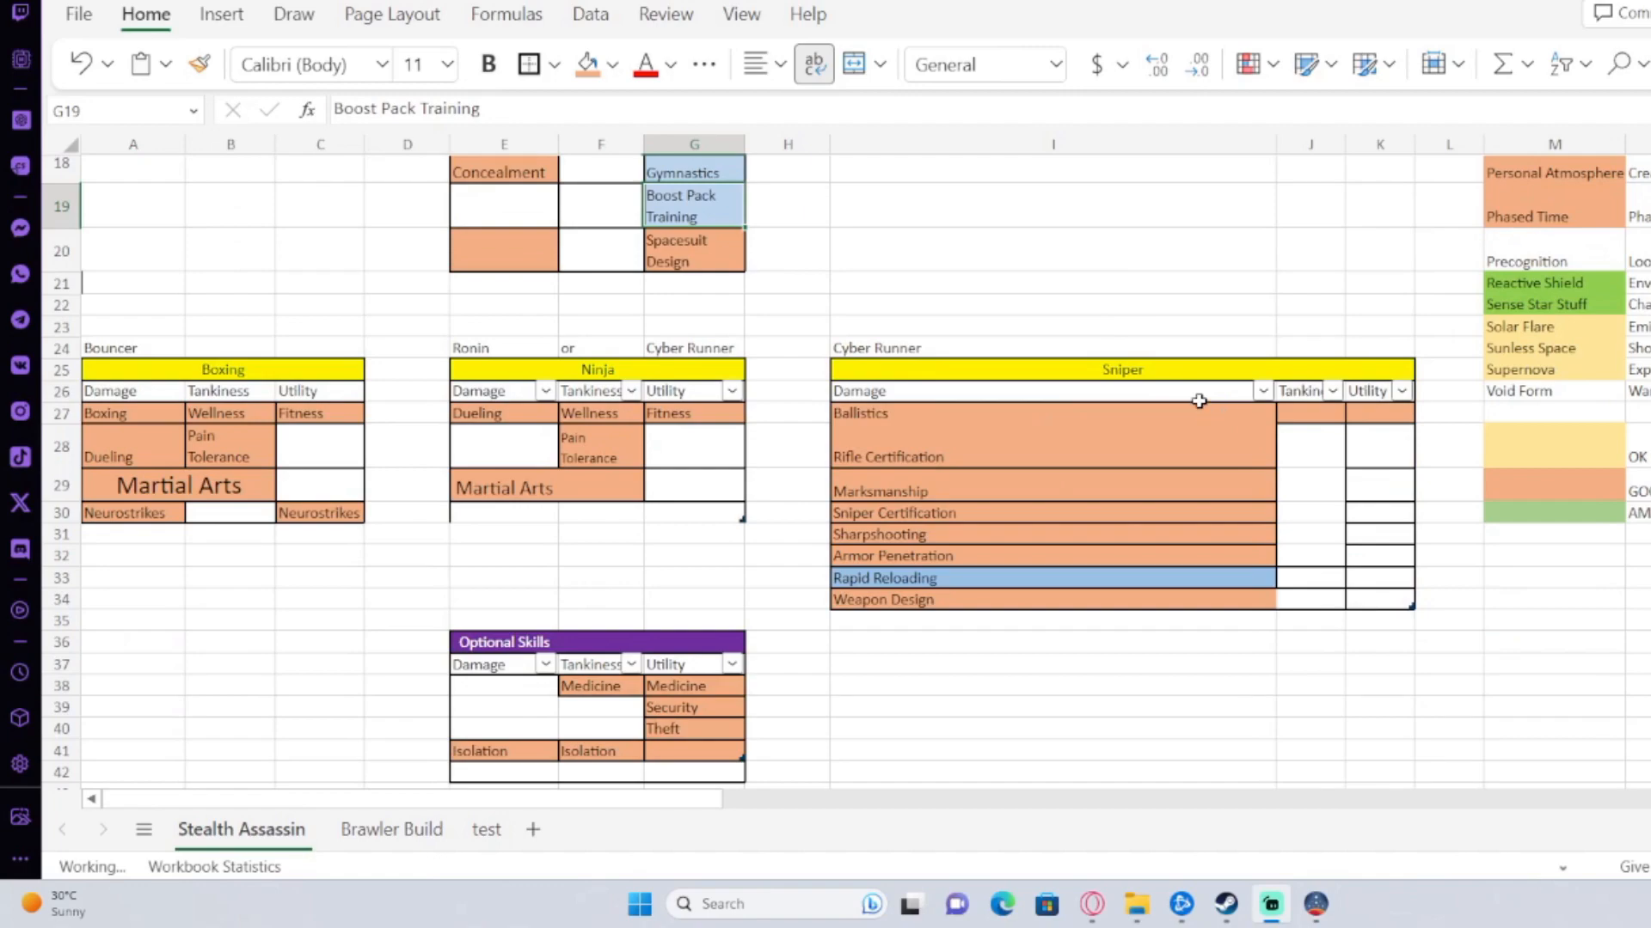
scroll(993, 420, "down", 3)
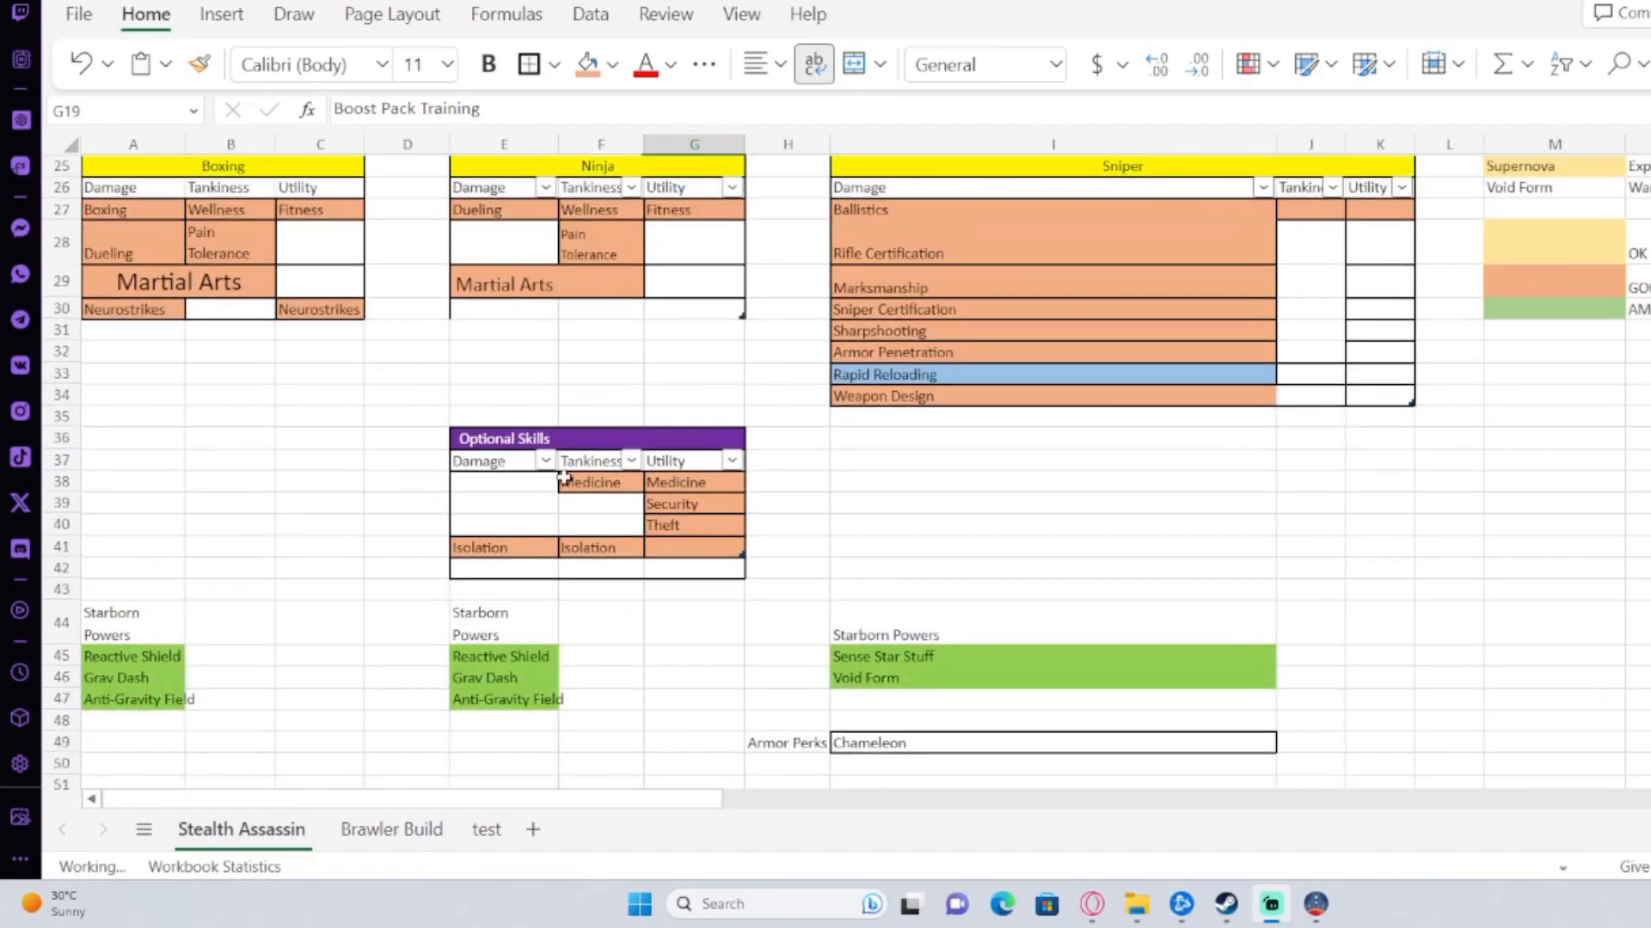
scroll(565, 480, "down", 3)
scroll(645, 490, "down", 3)
scroll(839, 452, "down", 4)
scroll(1036, 377, "down", 3)
scroll(1036, 378, "down", 3)
scroll(1044, 361, "down", 4)
key("ctrl+Home")
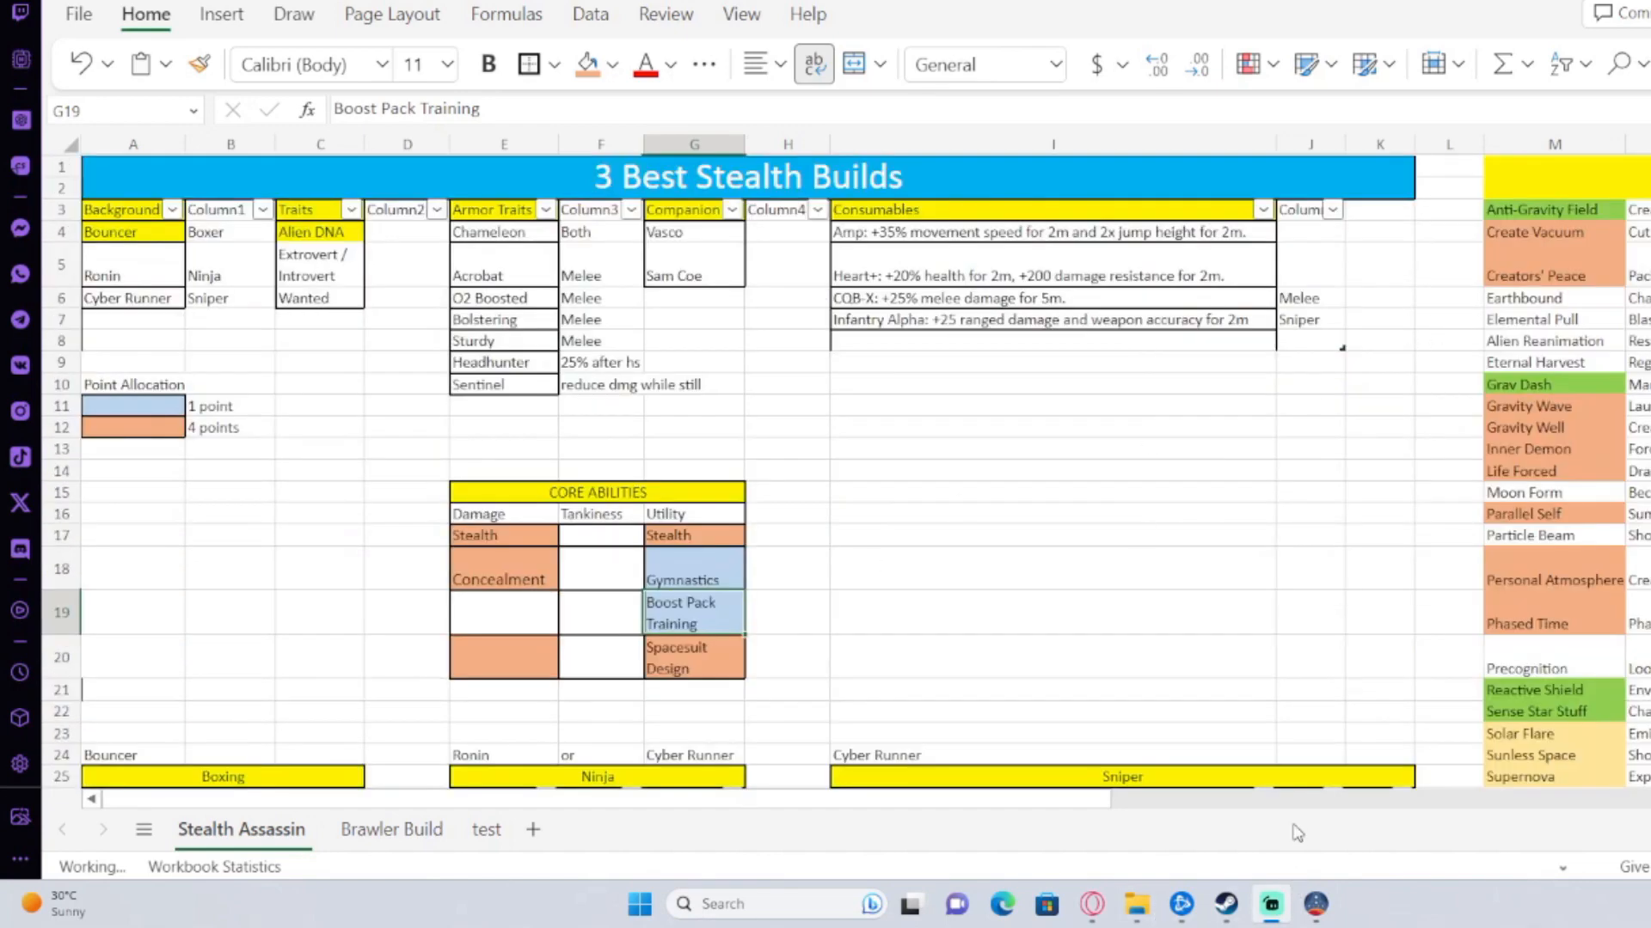
scroll(584, 430, "down", 1)
left_click(438, 369)
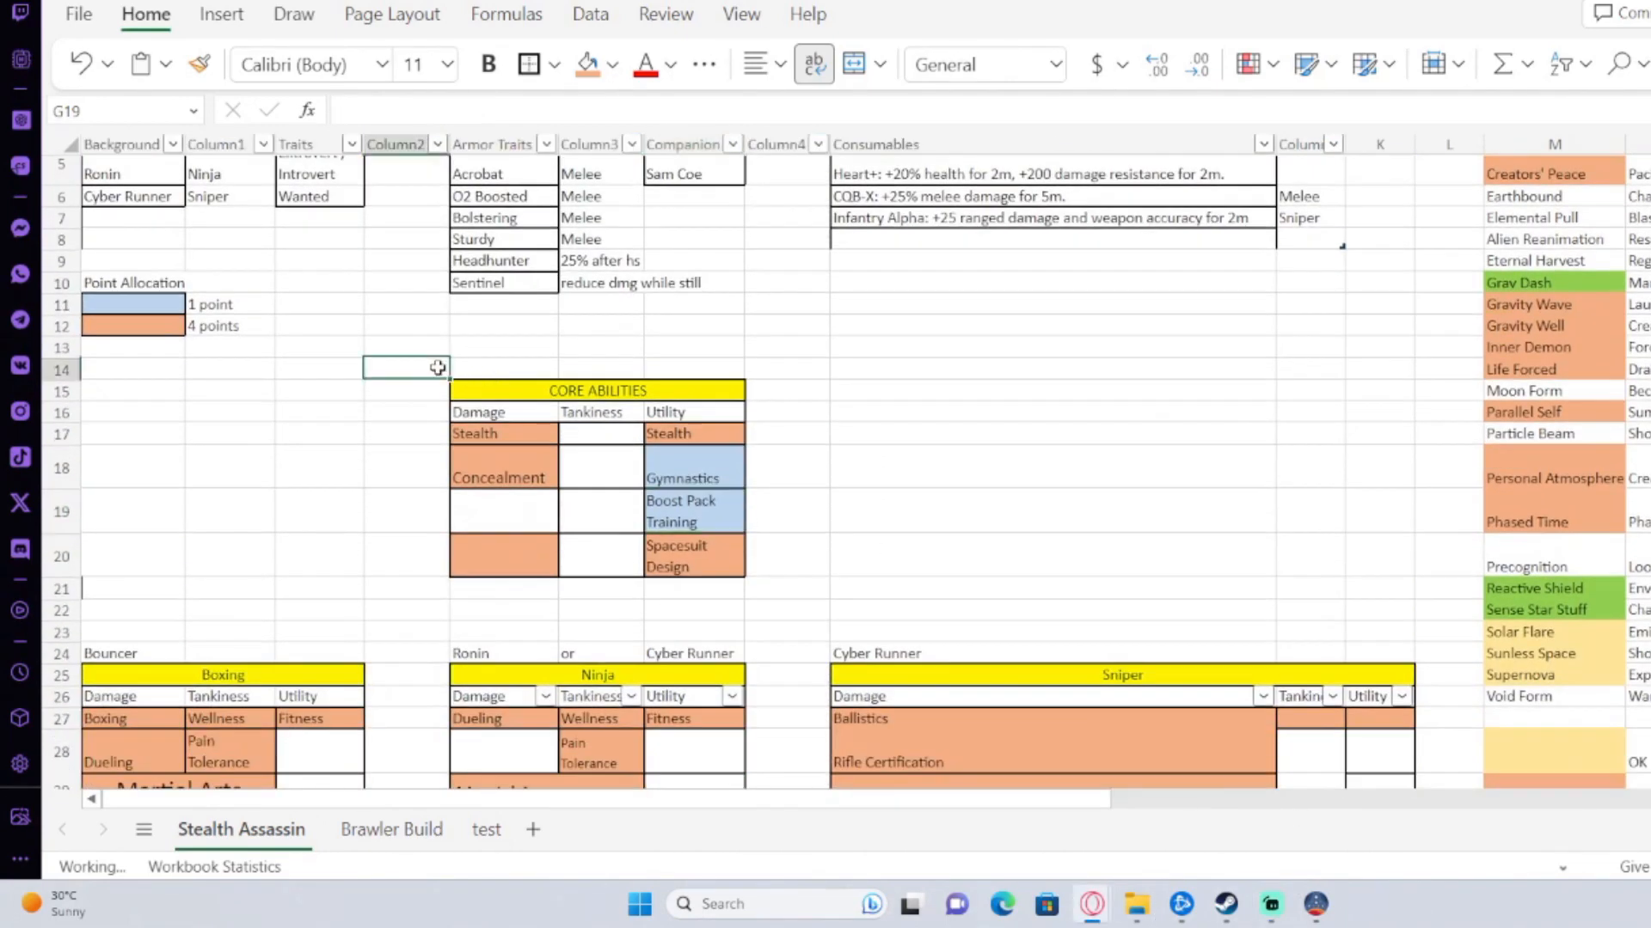
left_click(505, 435)
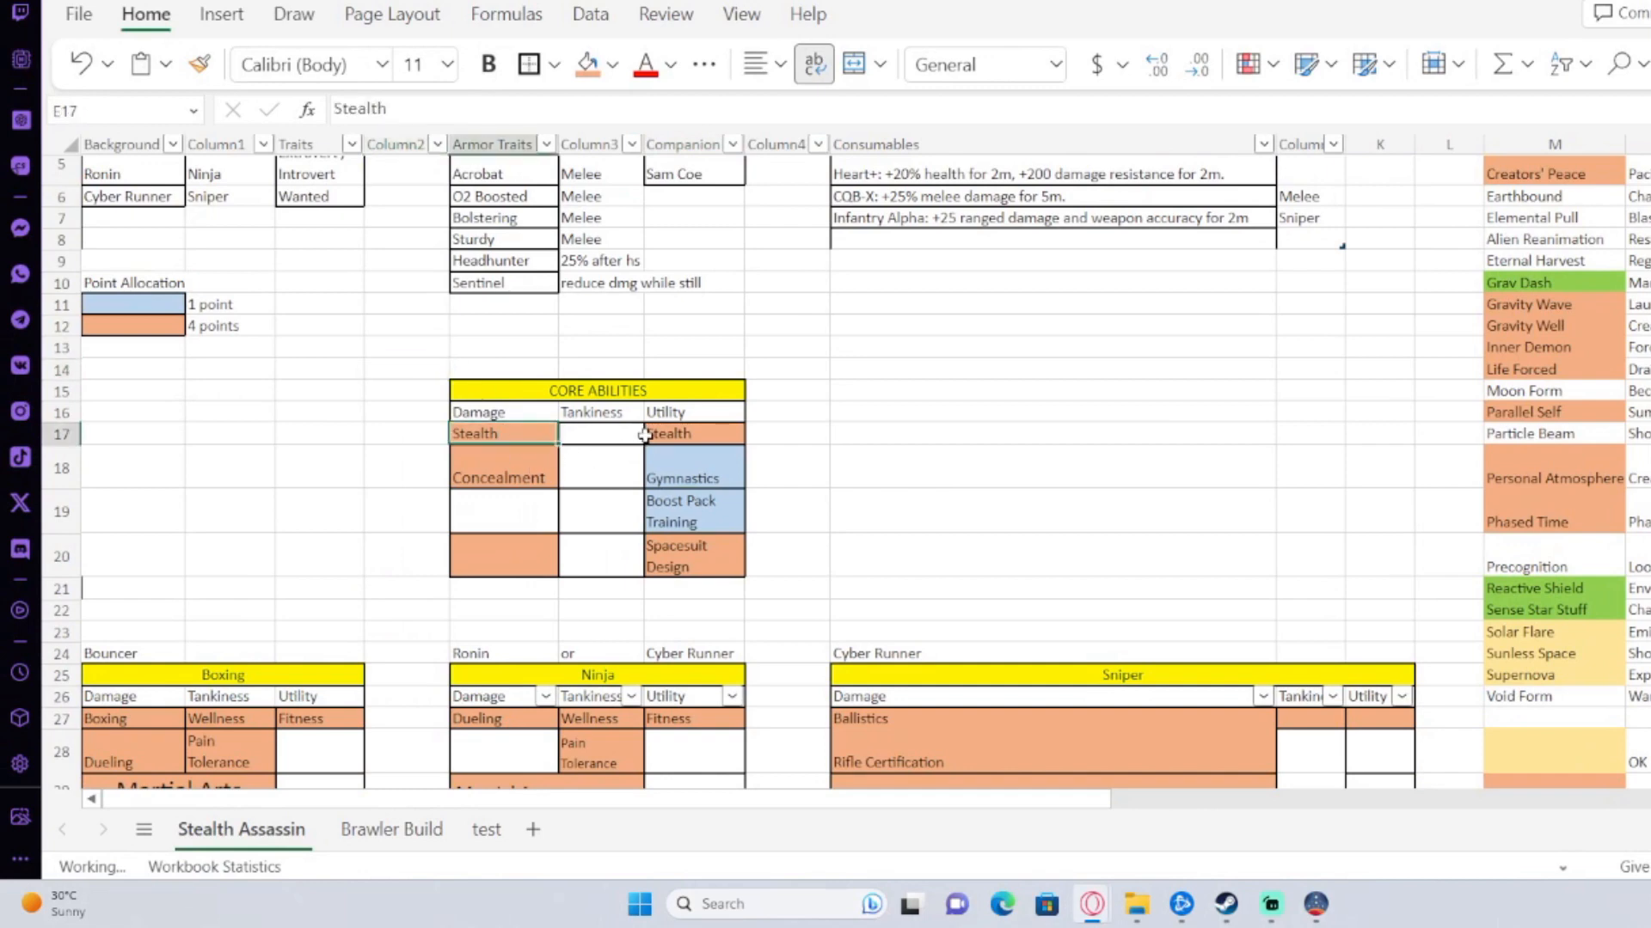
left_click(513, 461)
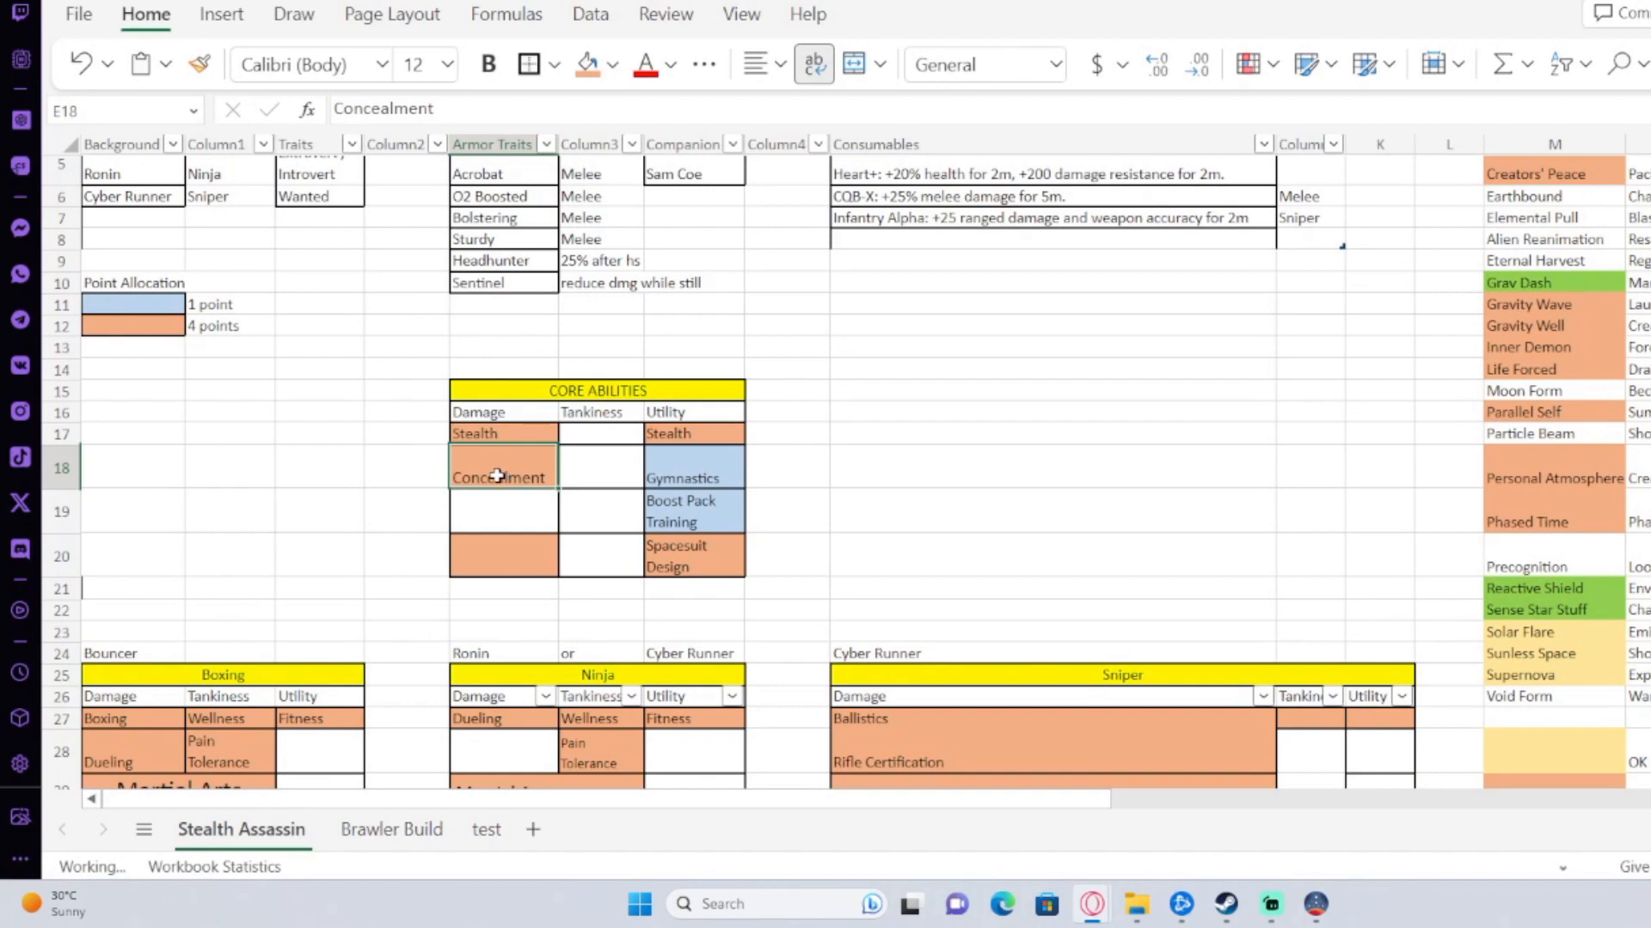
left_click(706, 467)
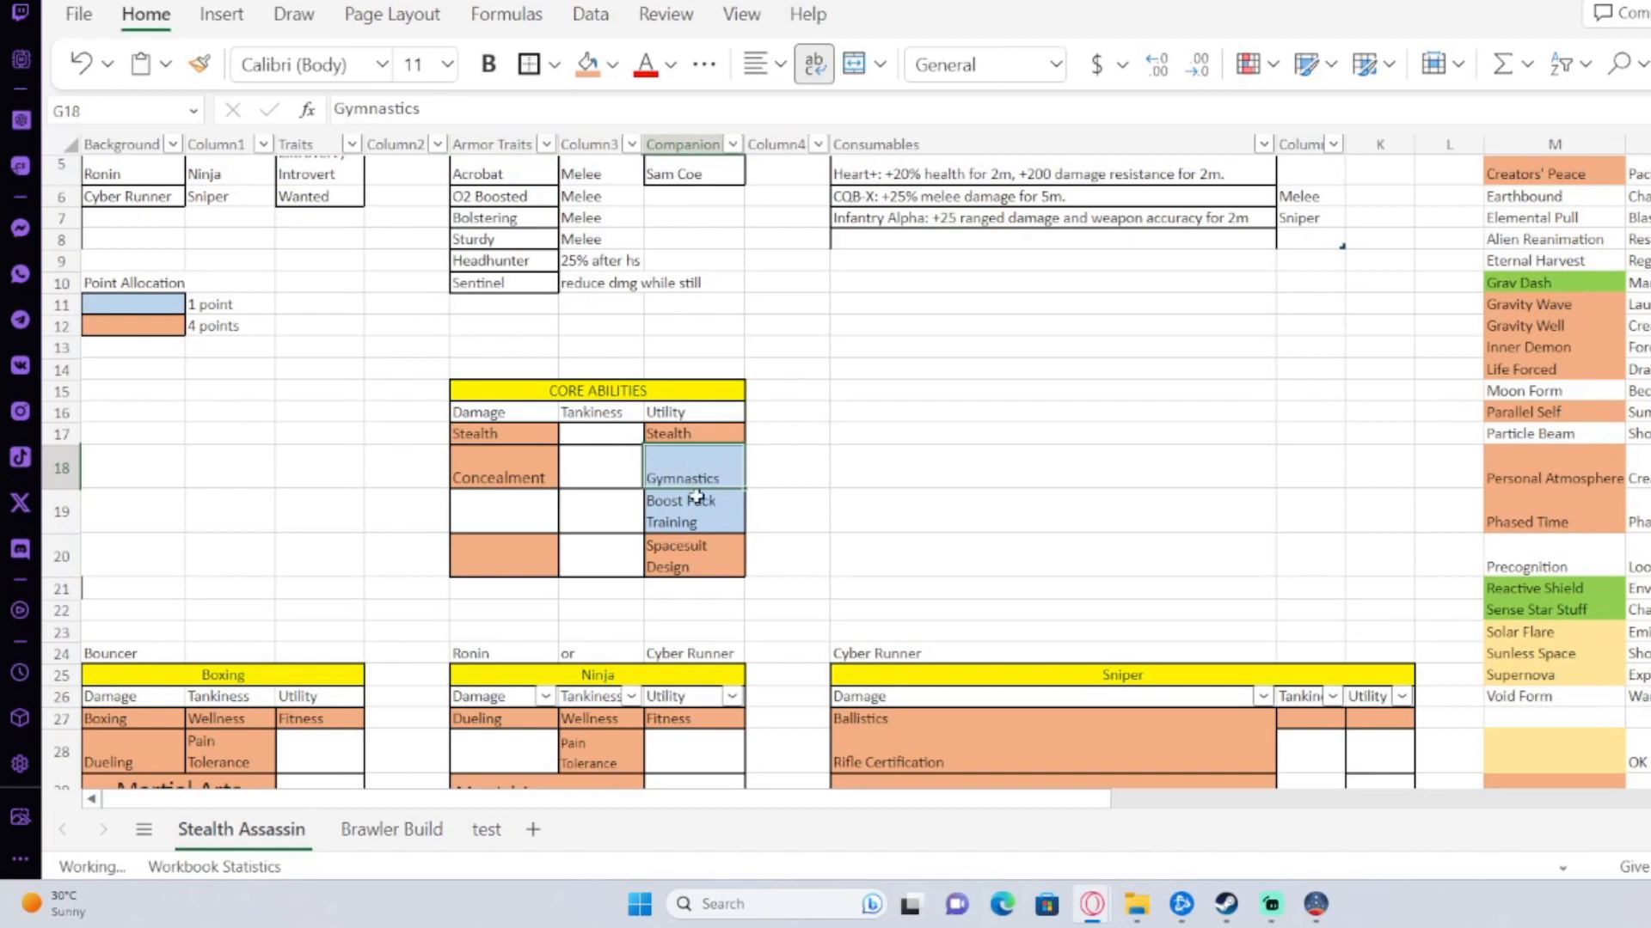
left_click(705, 500)
scroll(774, 484, "down", 2)
left_click(723, 461)
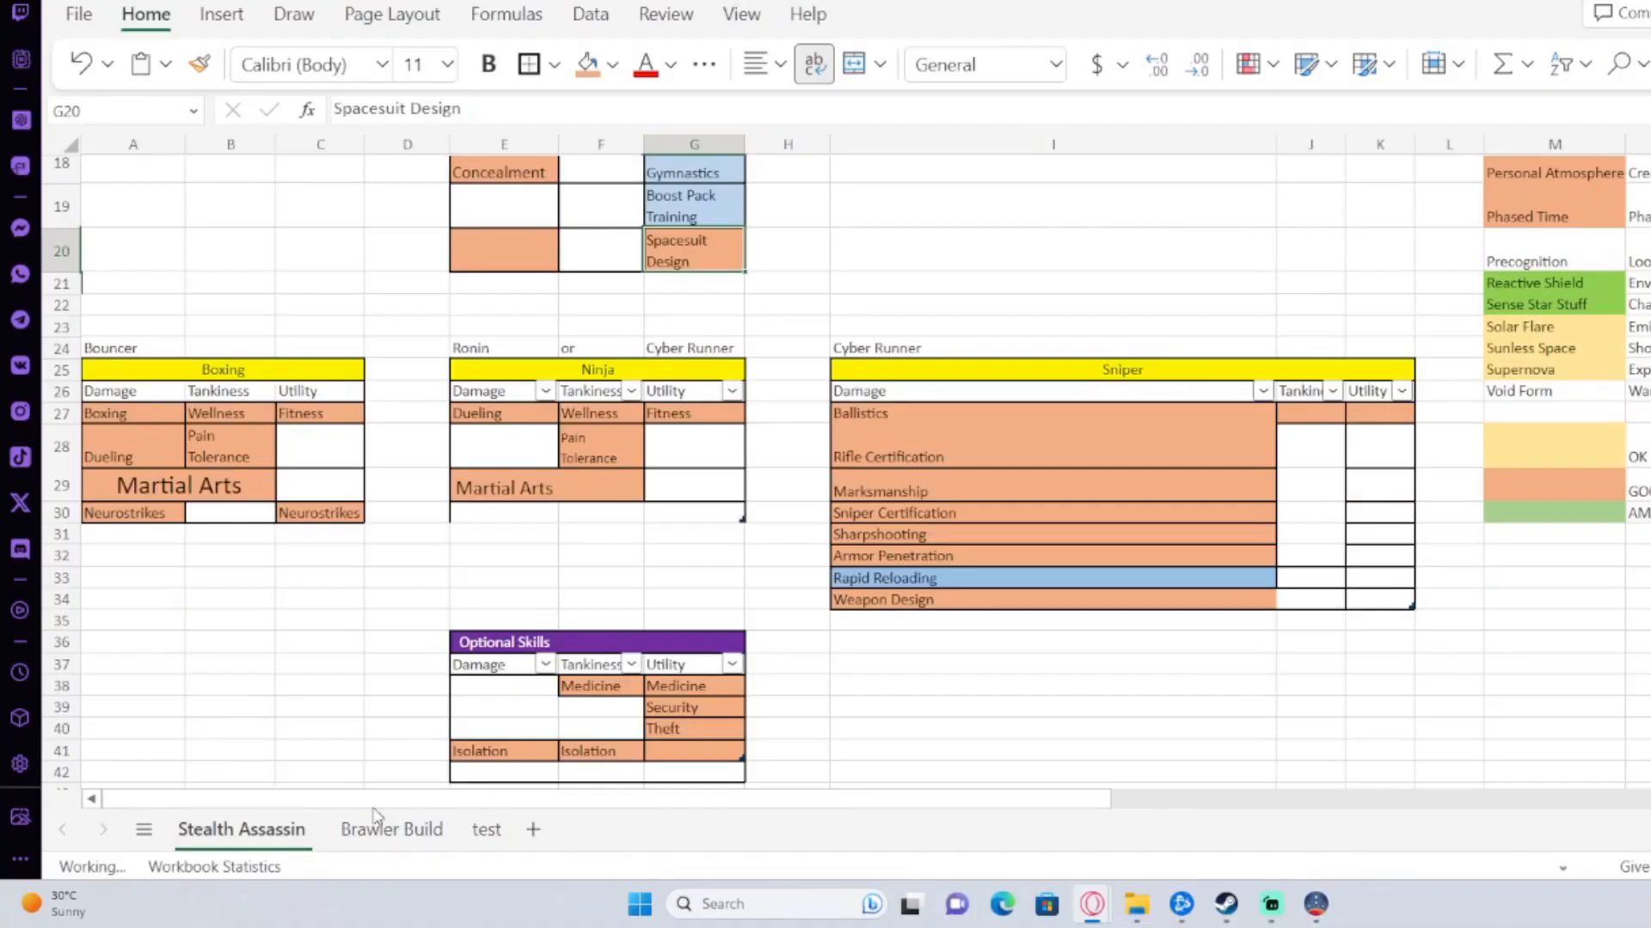
scroll(313, 646, "down", 2)
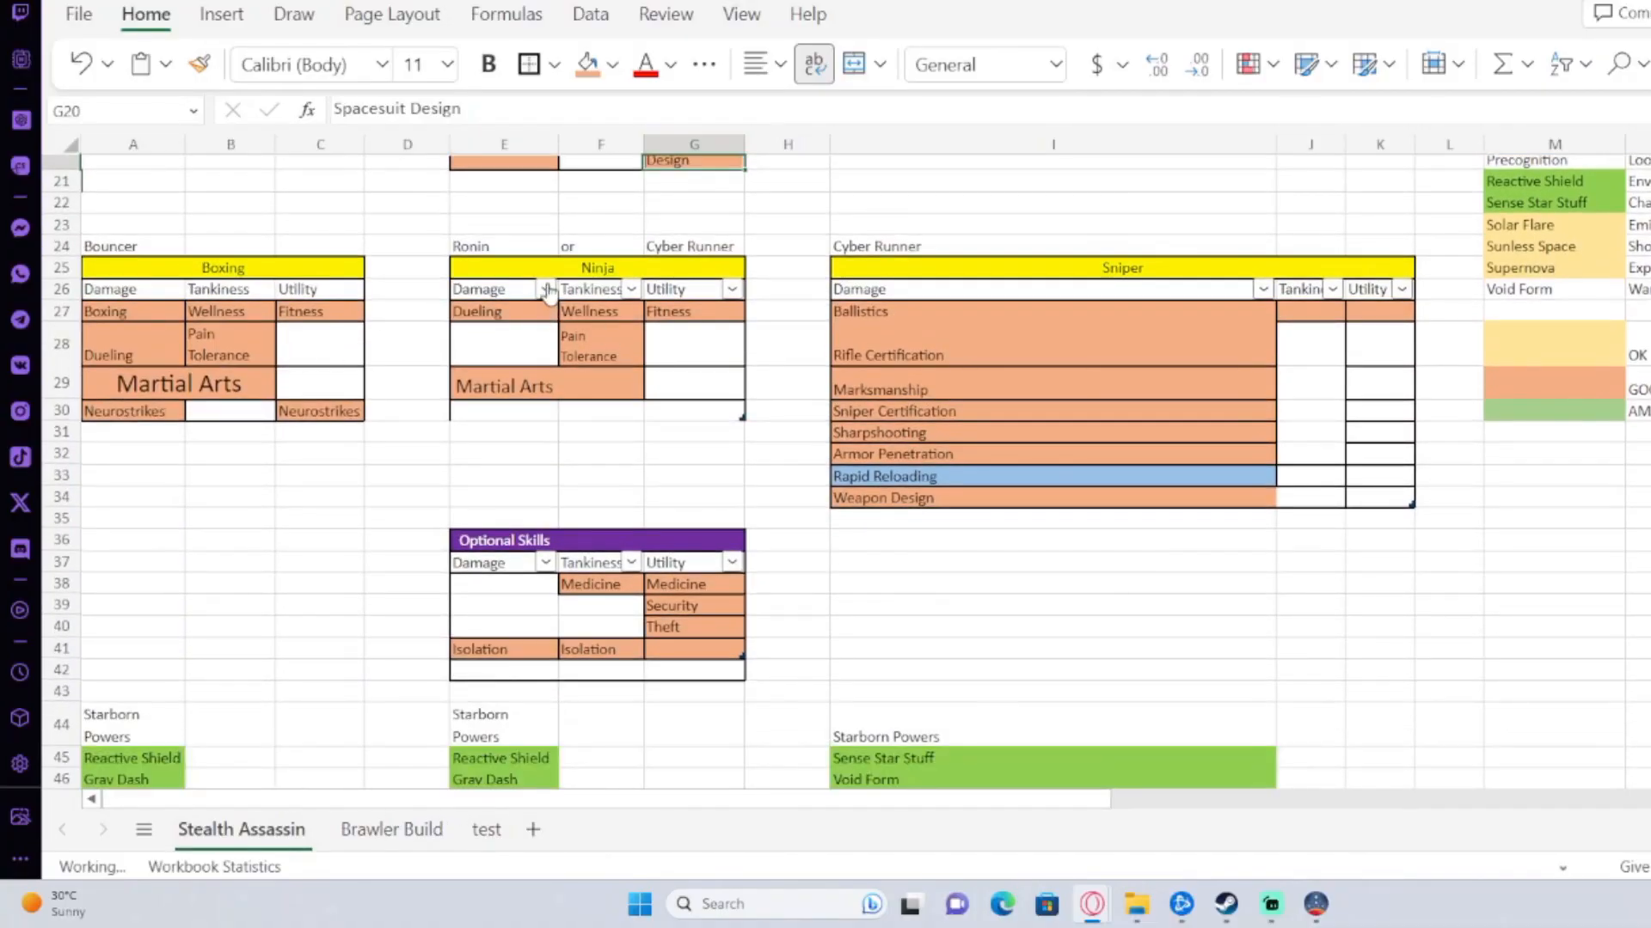
scroll(304, 268, "up", 2)
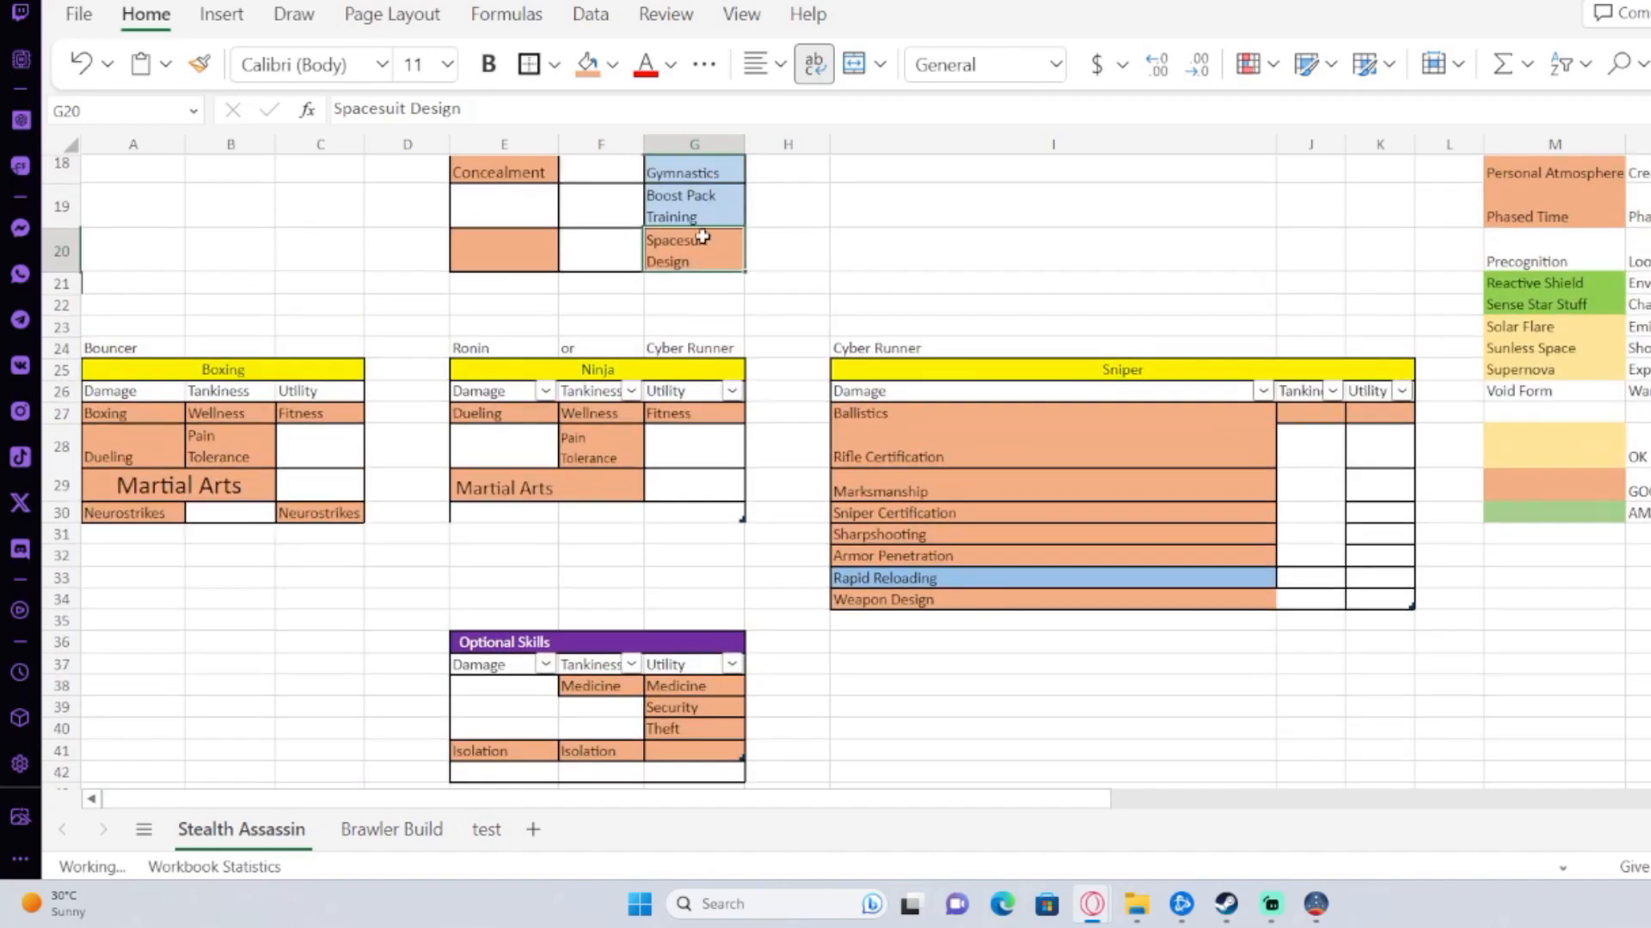
scroll(703, 237, "down", 2)
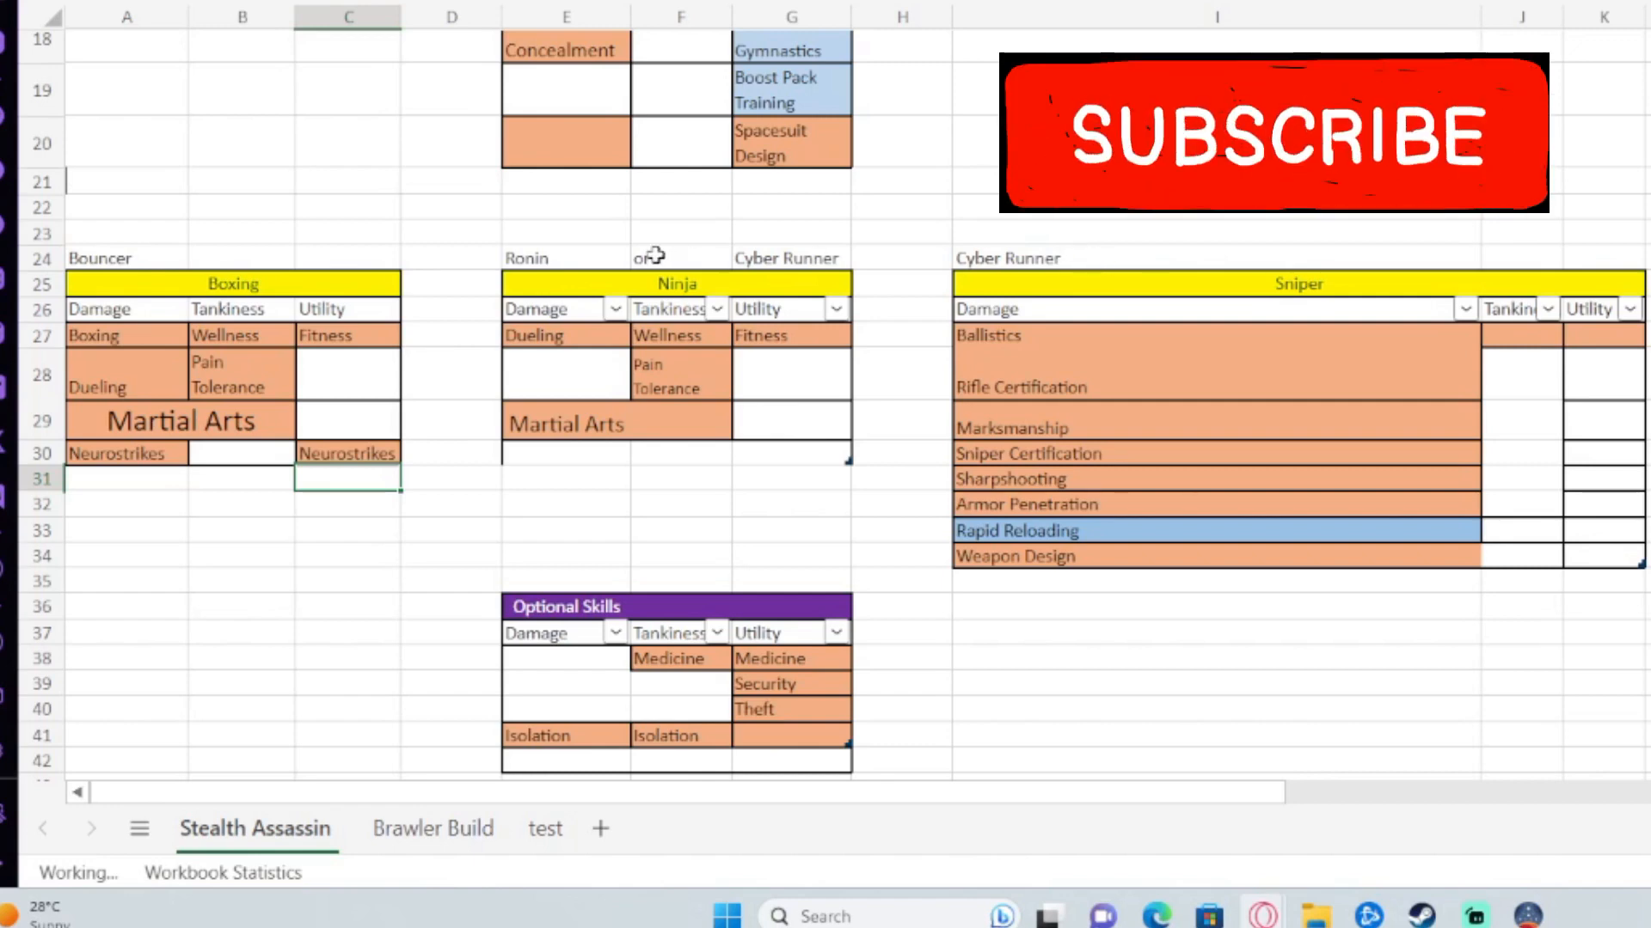
left_click(569, 257)
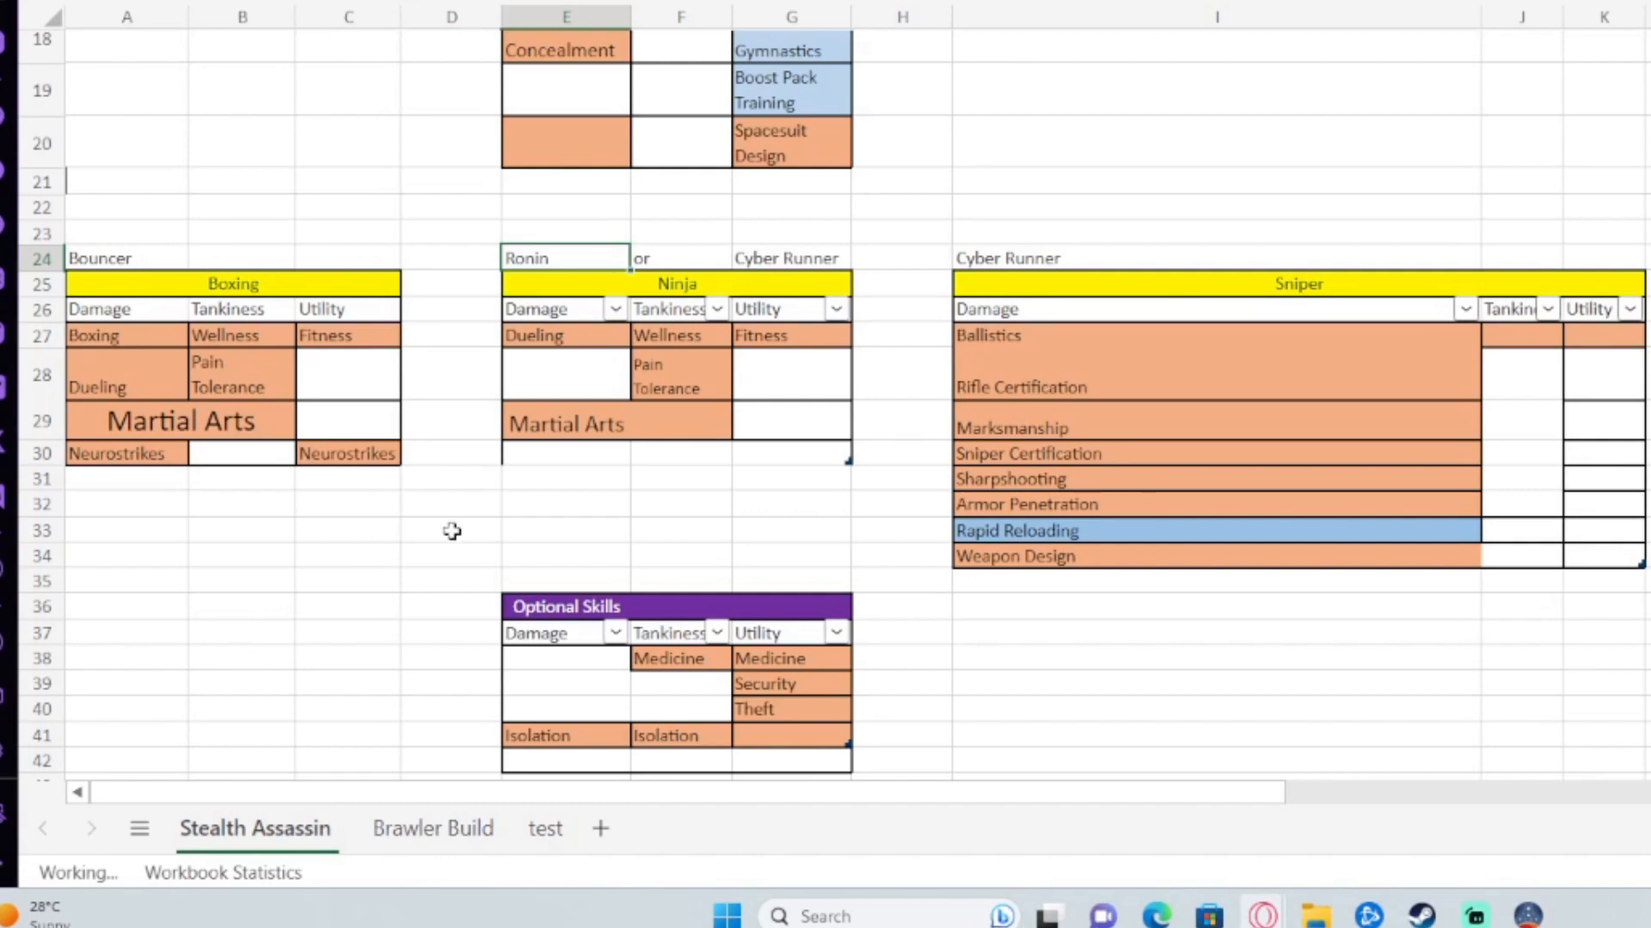
scroll(891, 497, "up", 6)
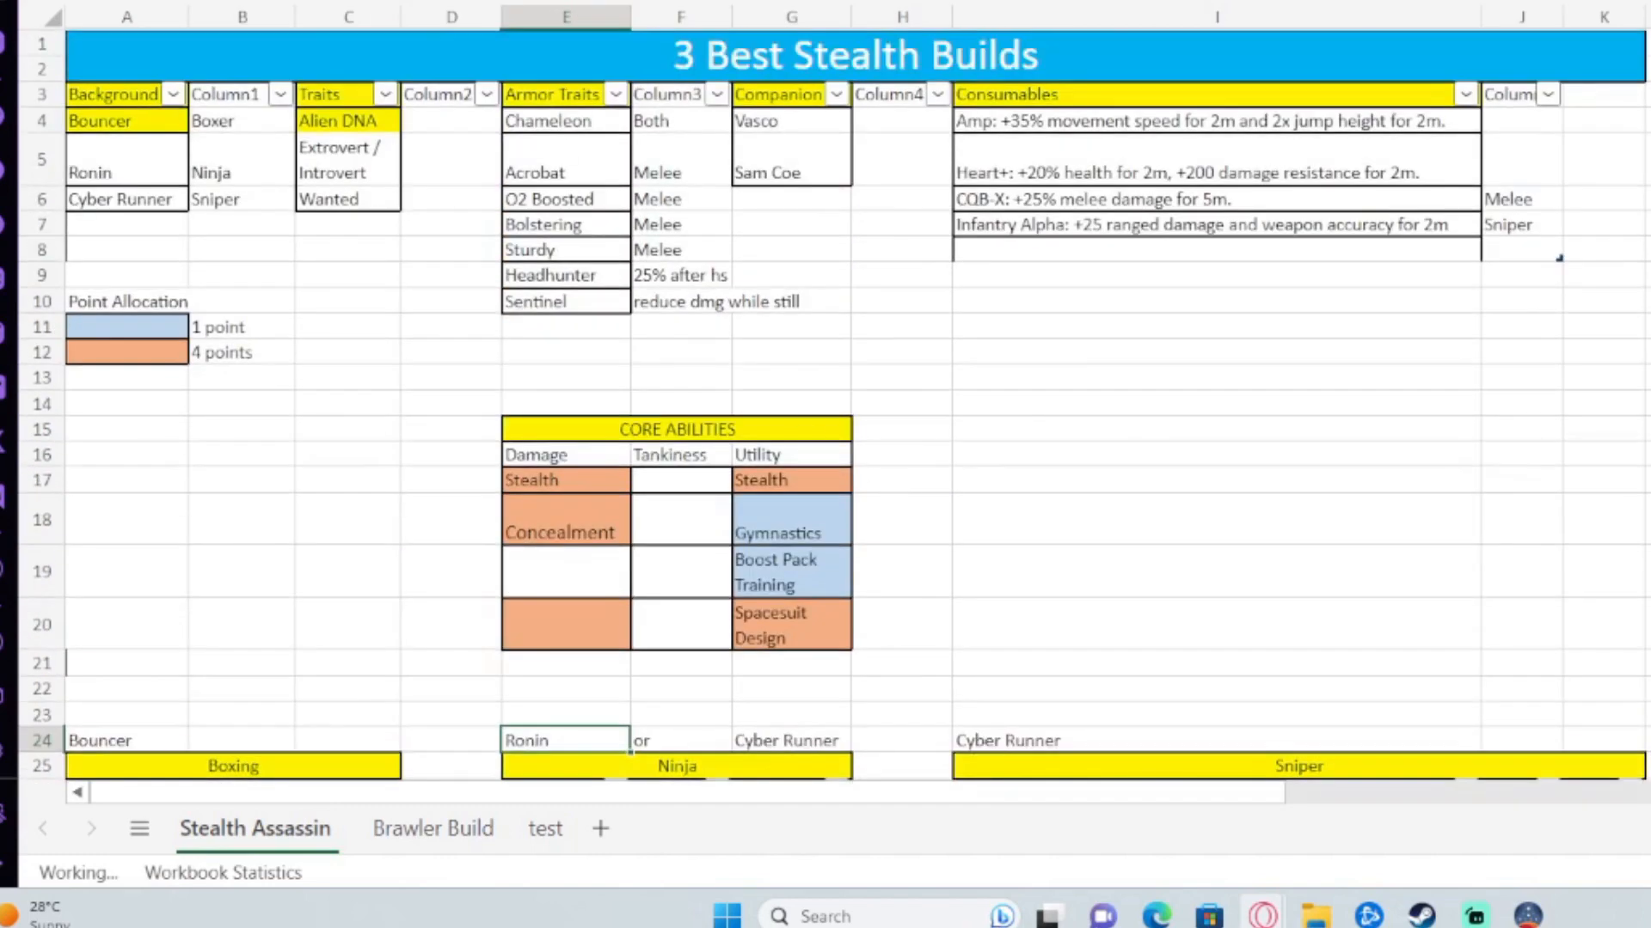
key("alt+Tab")
left_click_drag(741, 106, 808, 161)
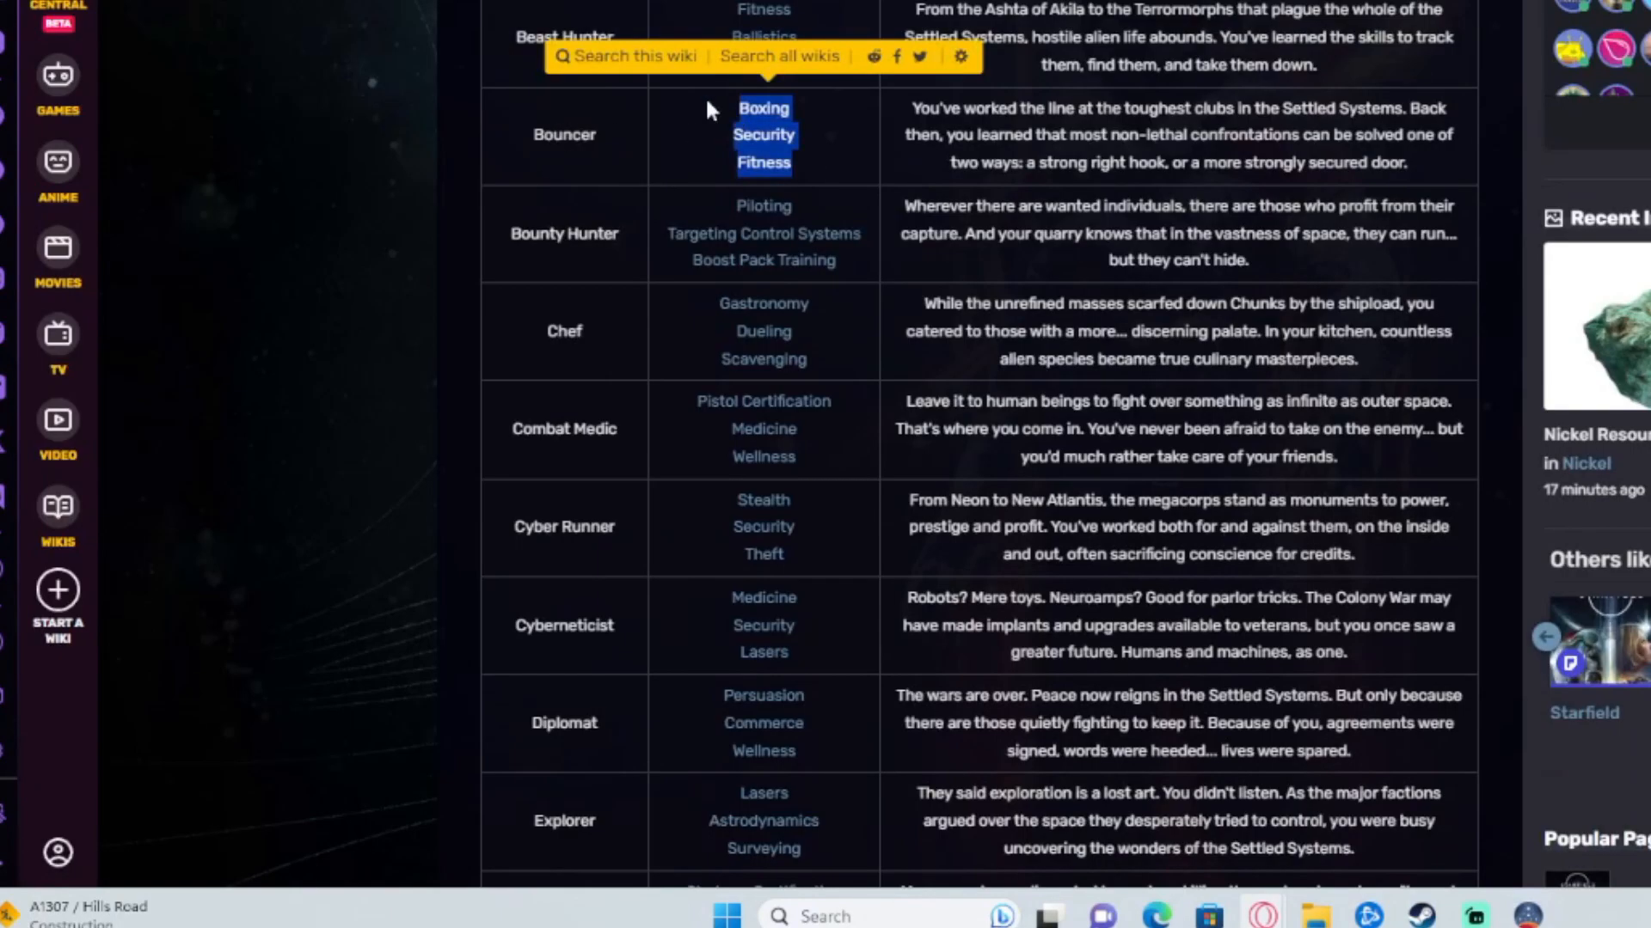
left_click(543, 135)
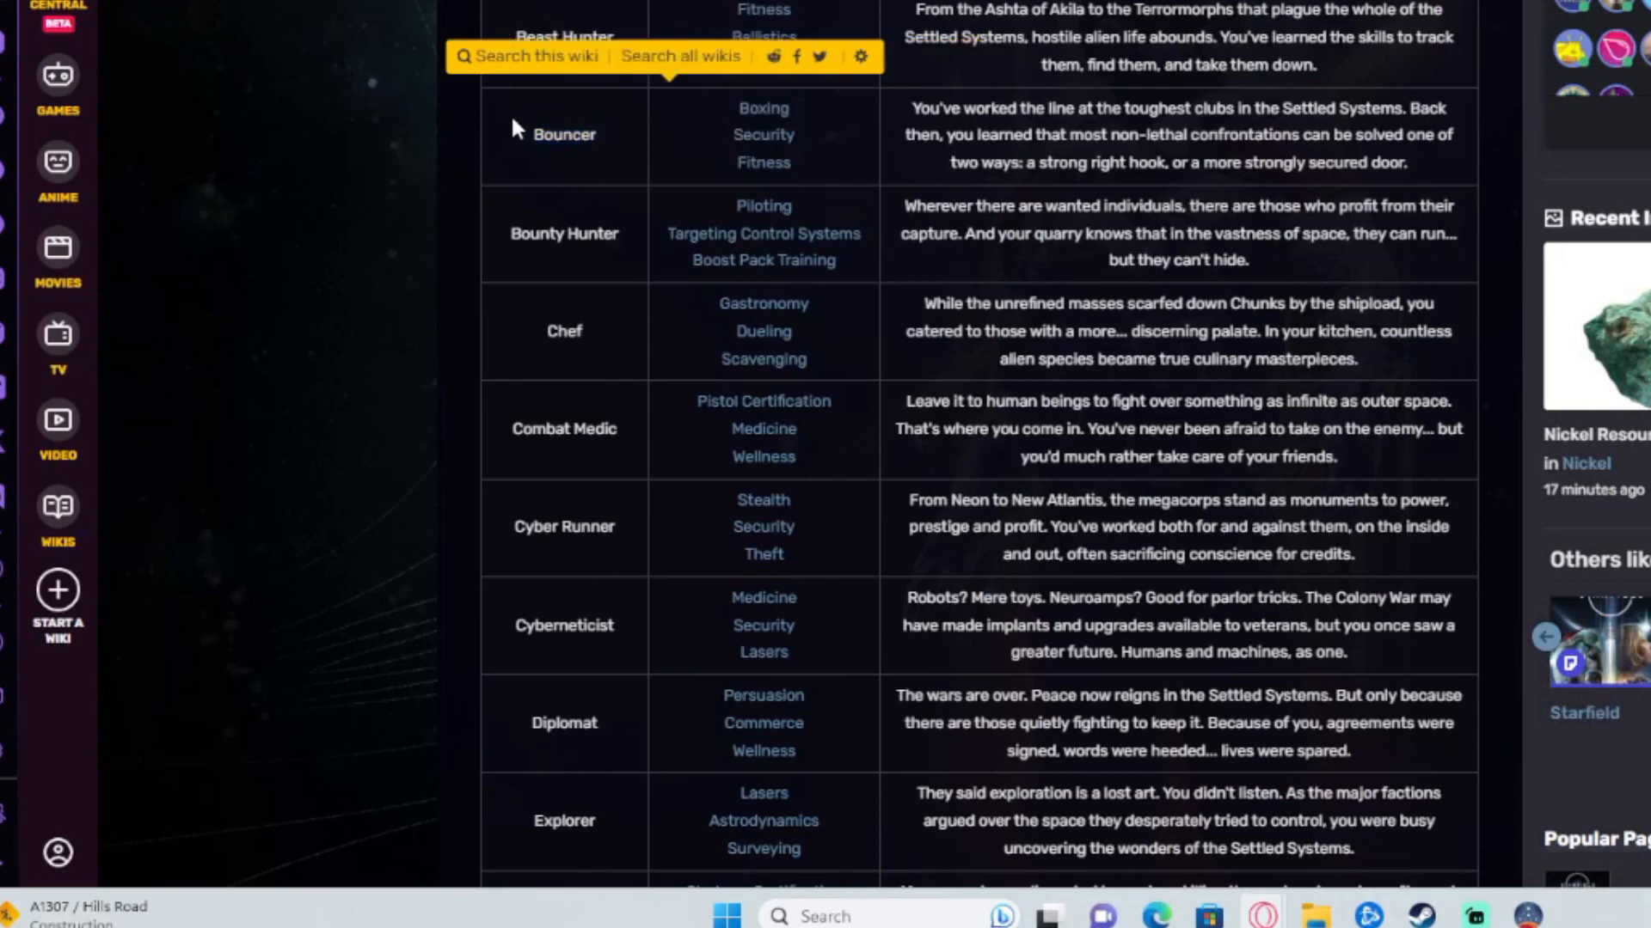
scroll(719, 414, "down", 1)
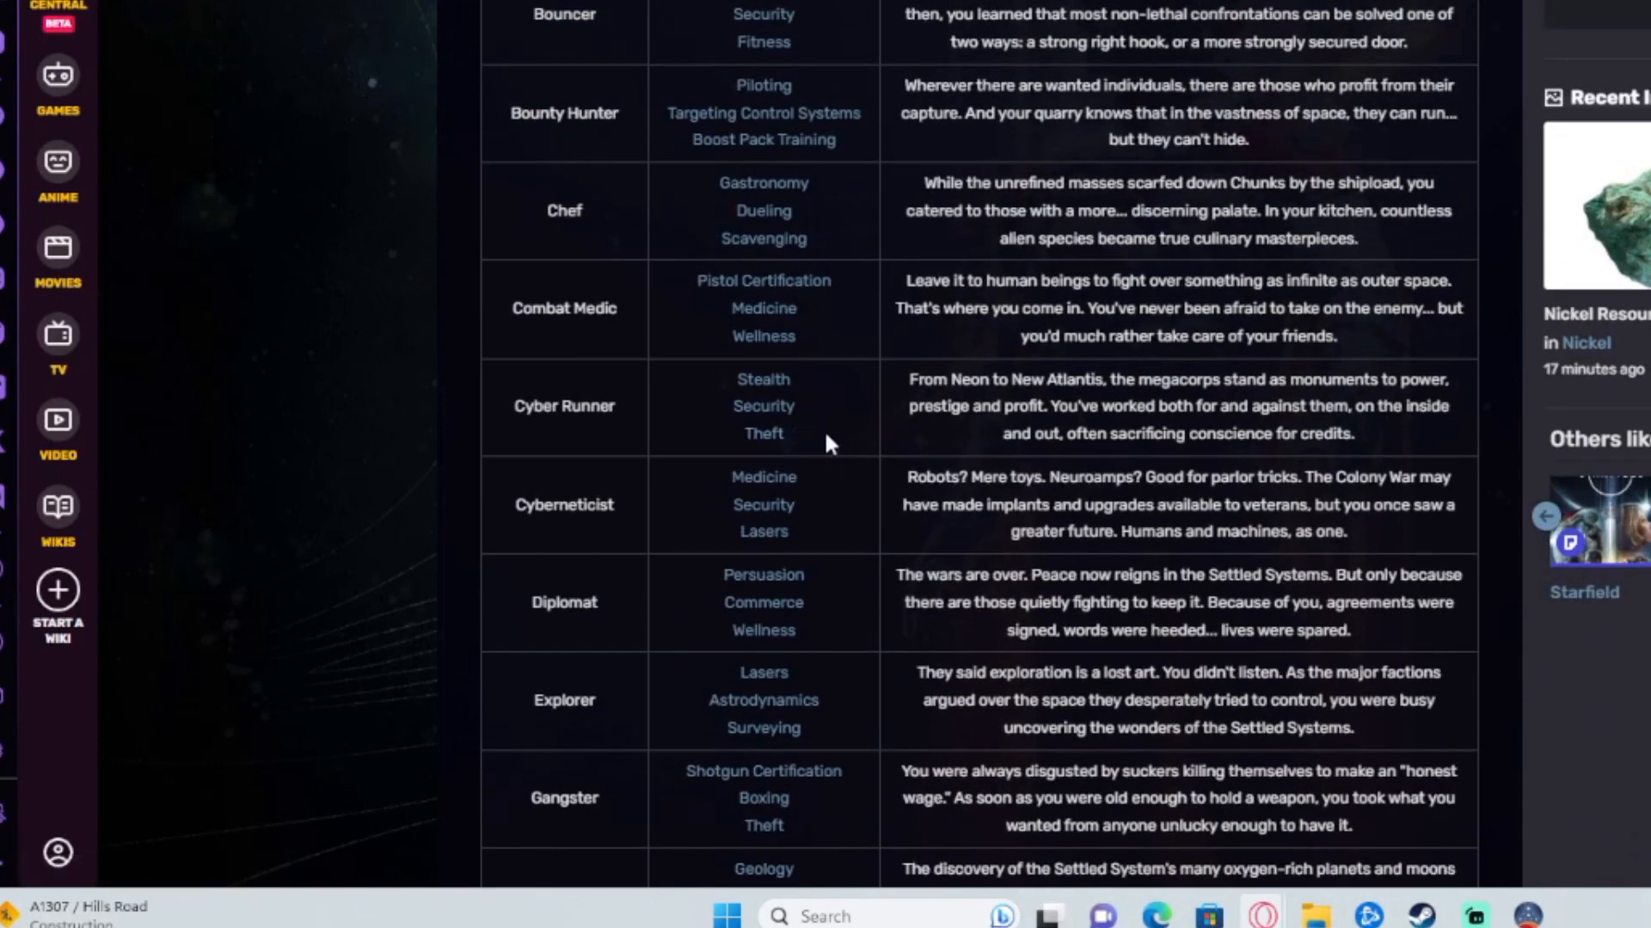
left_click_drag(789, 438, 724, 370)
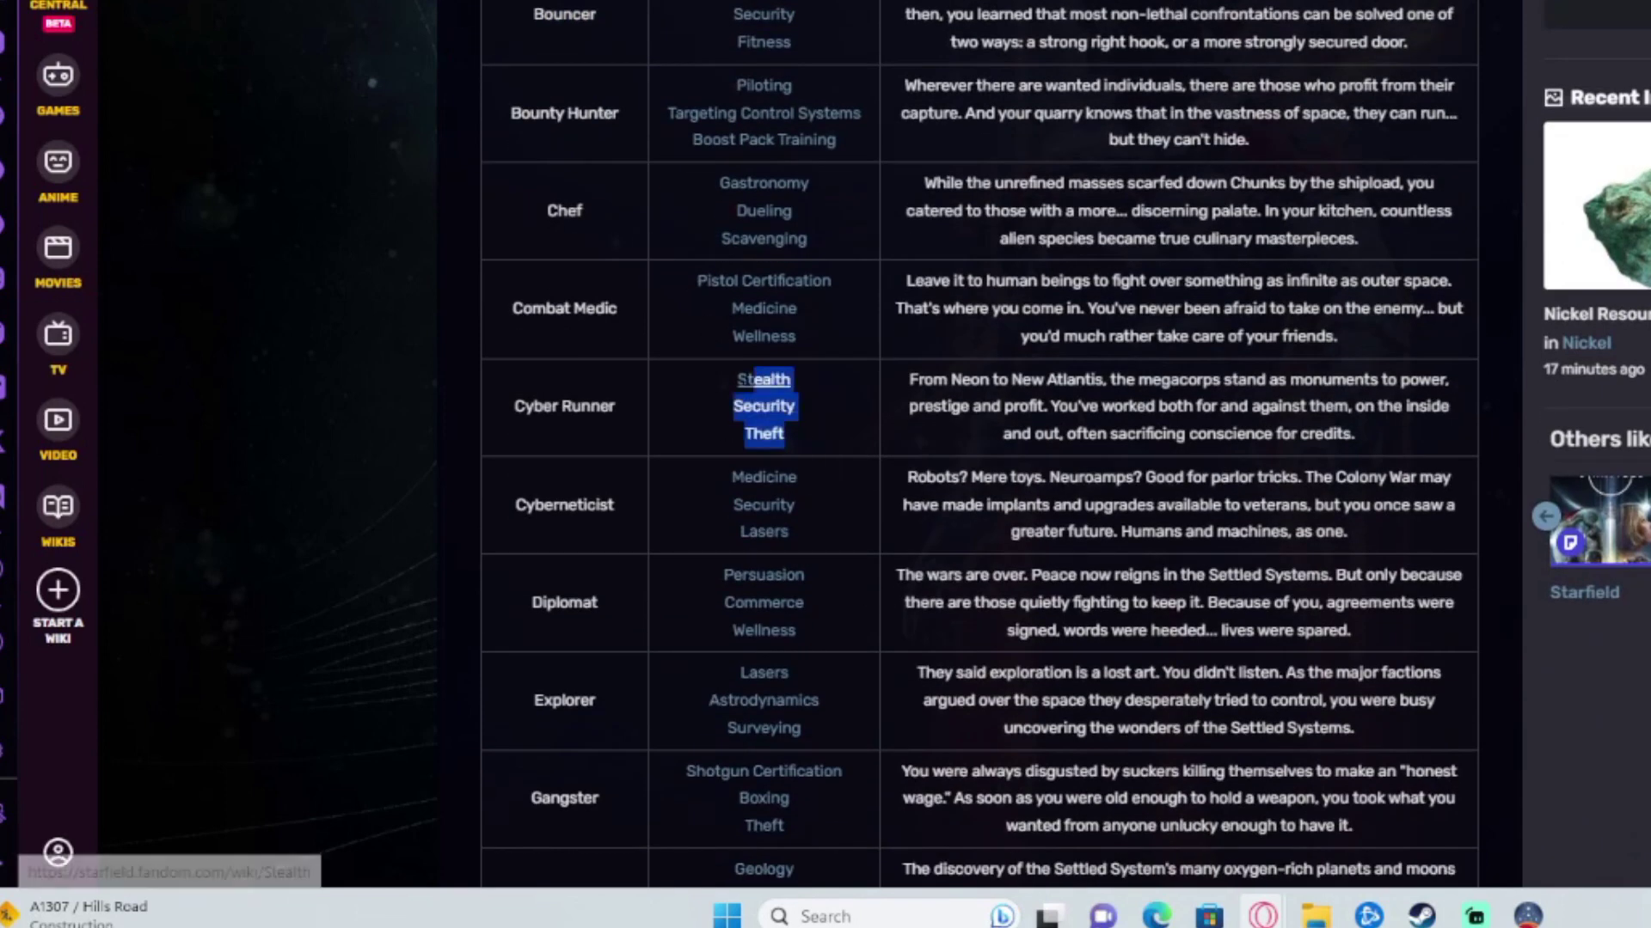
left_click(801, 439)
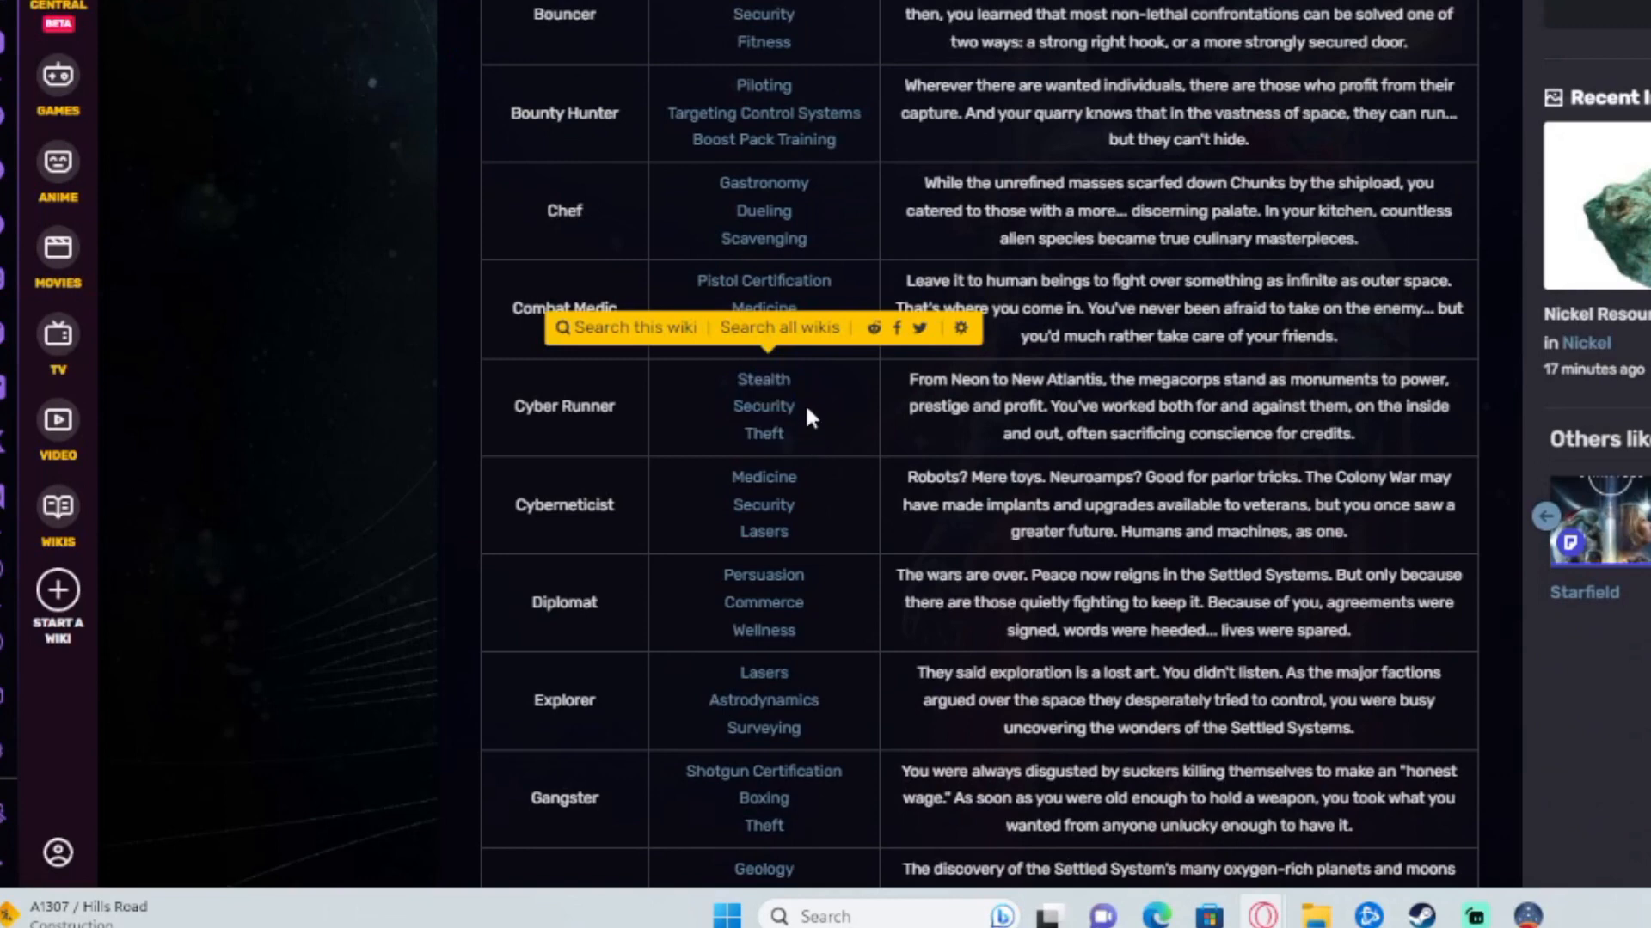
key("ctrl+a")
left_click(703, 374)
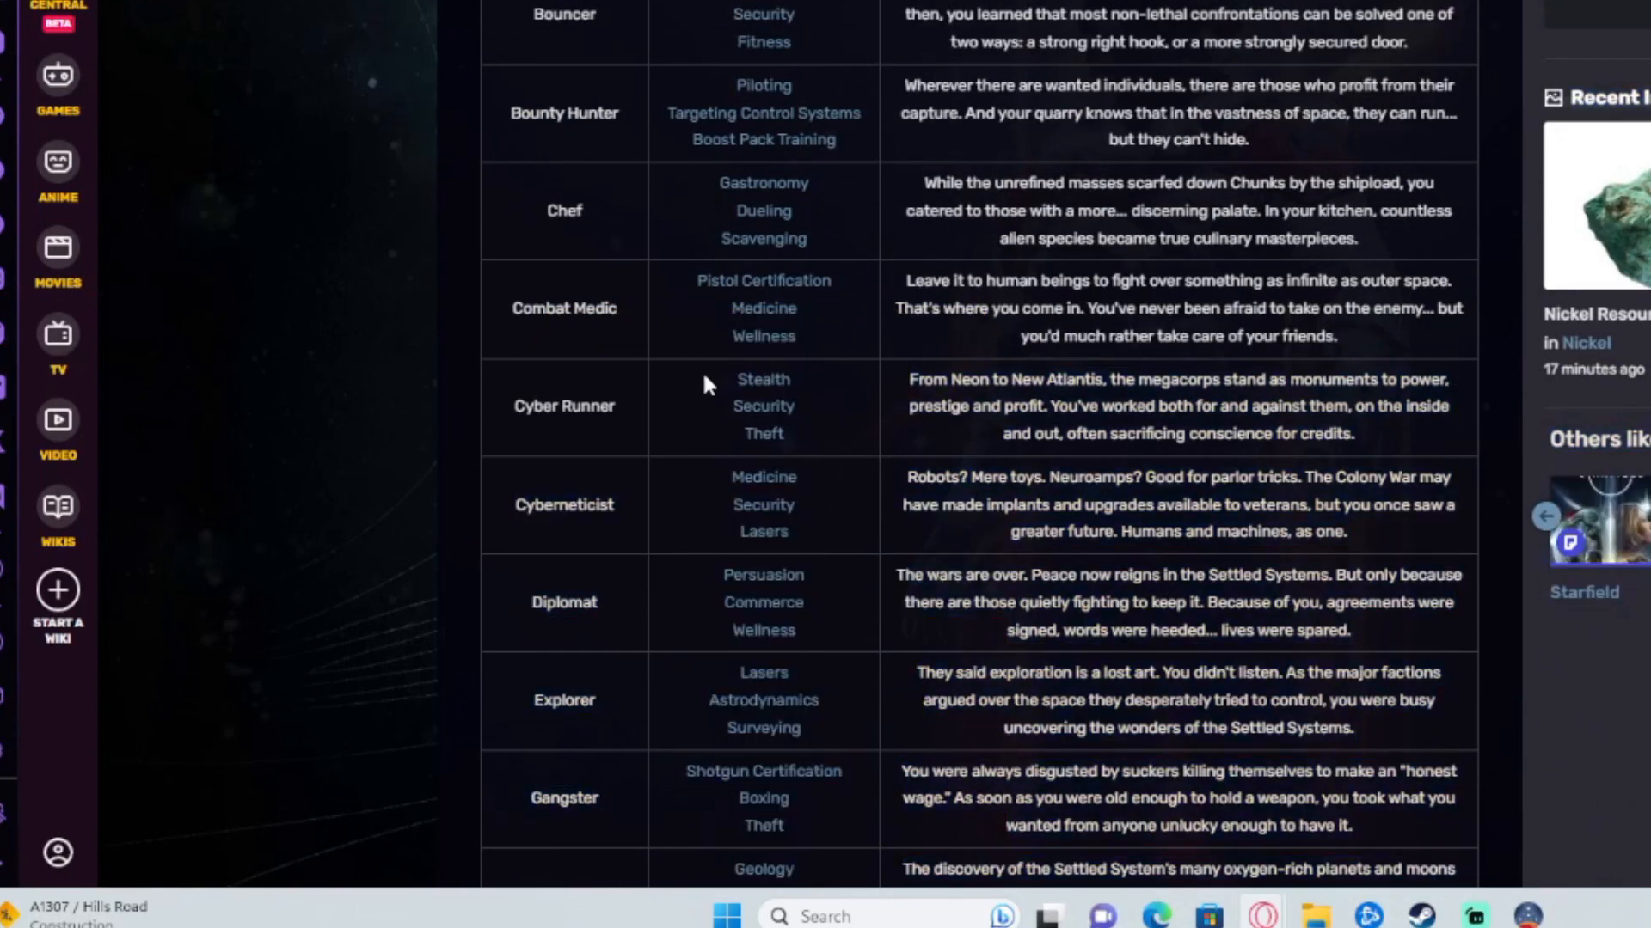
scroll(660, 368, "down", 2)
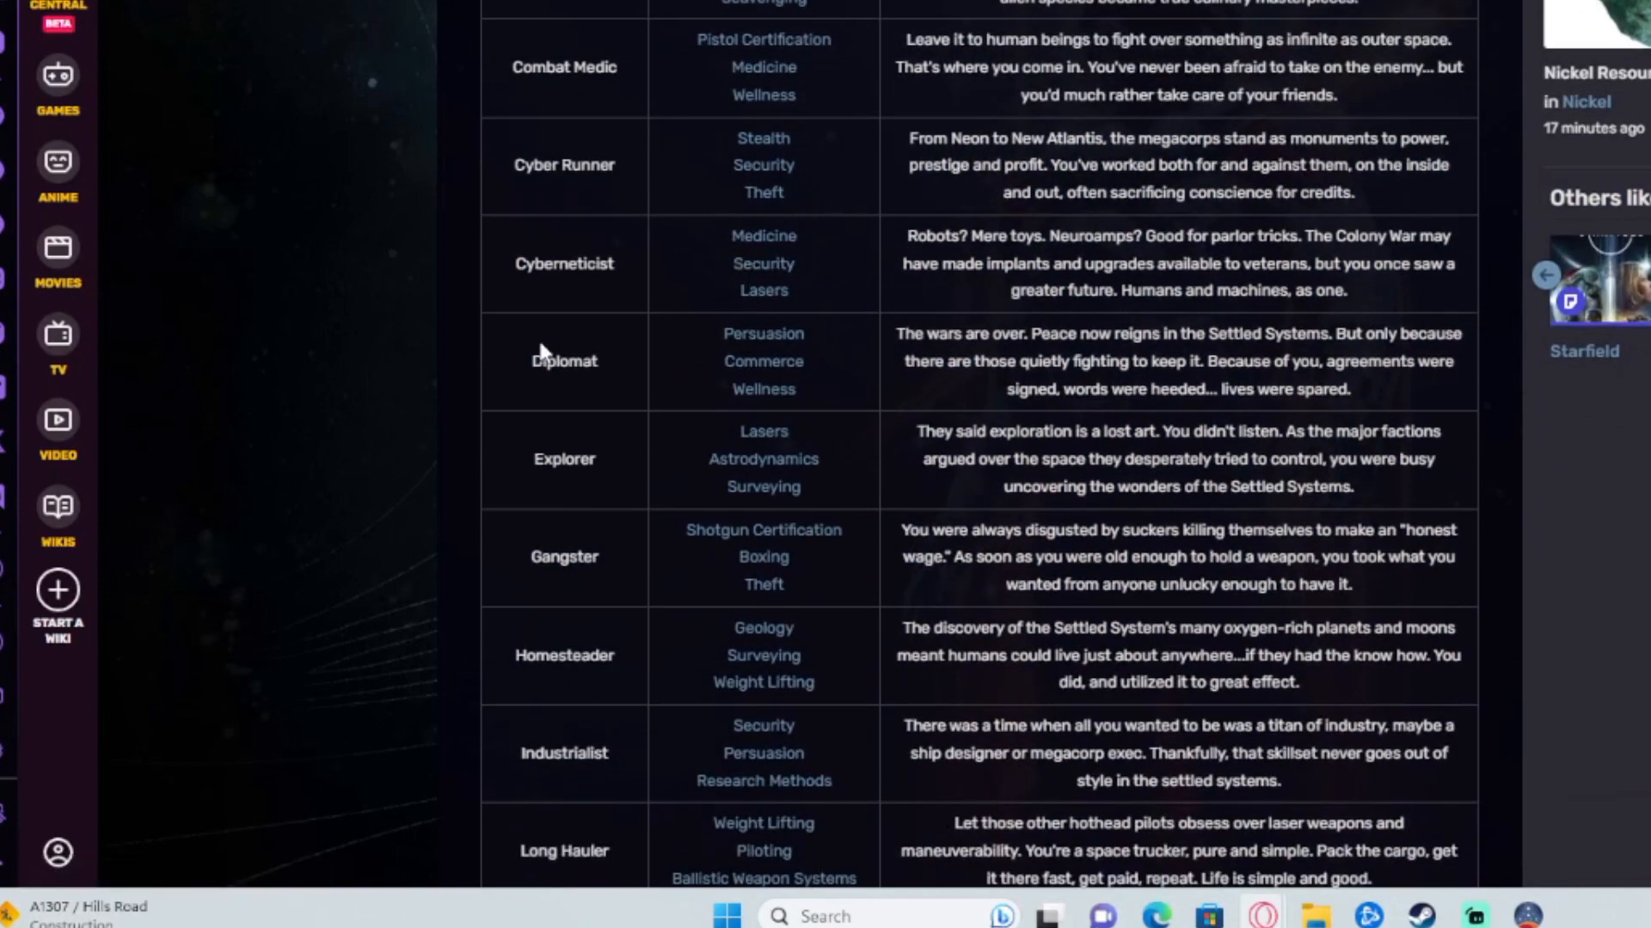
scroll(517, 374, "down", 3)
scroll(606, 336, "down", 3)
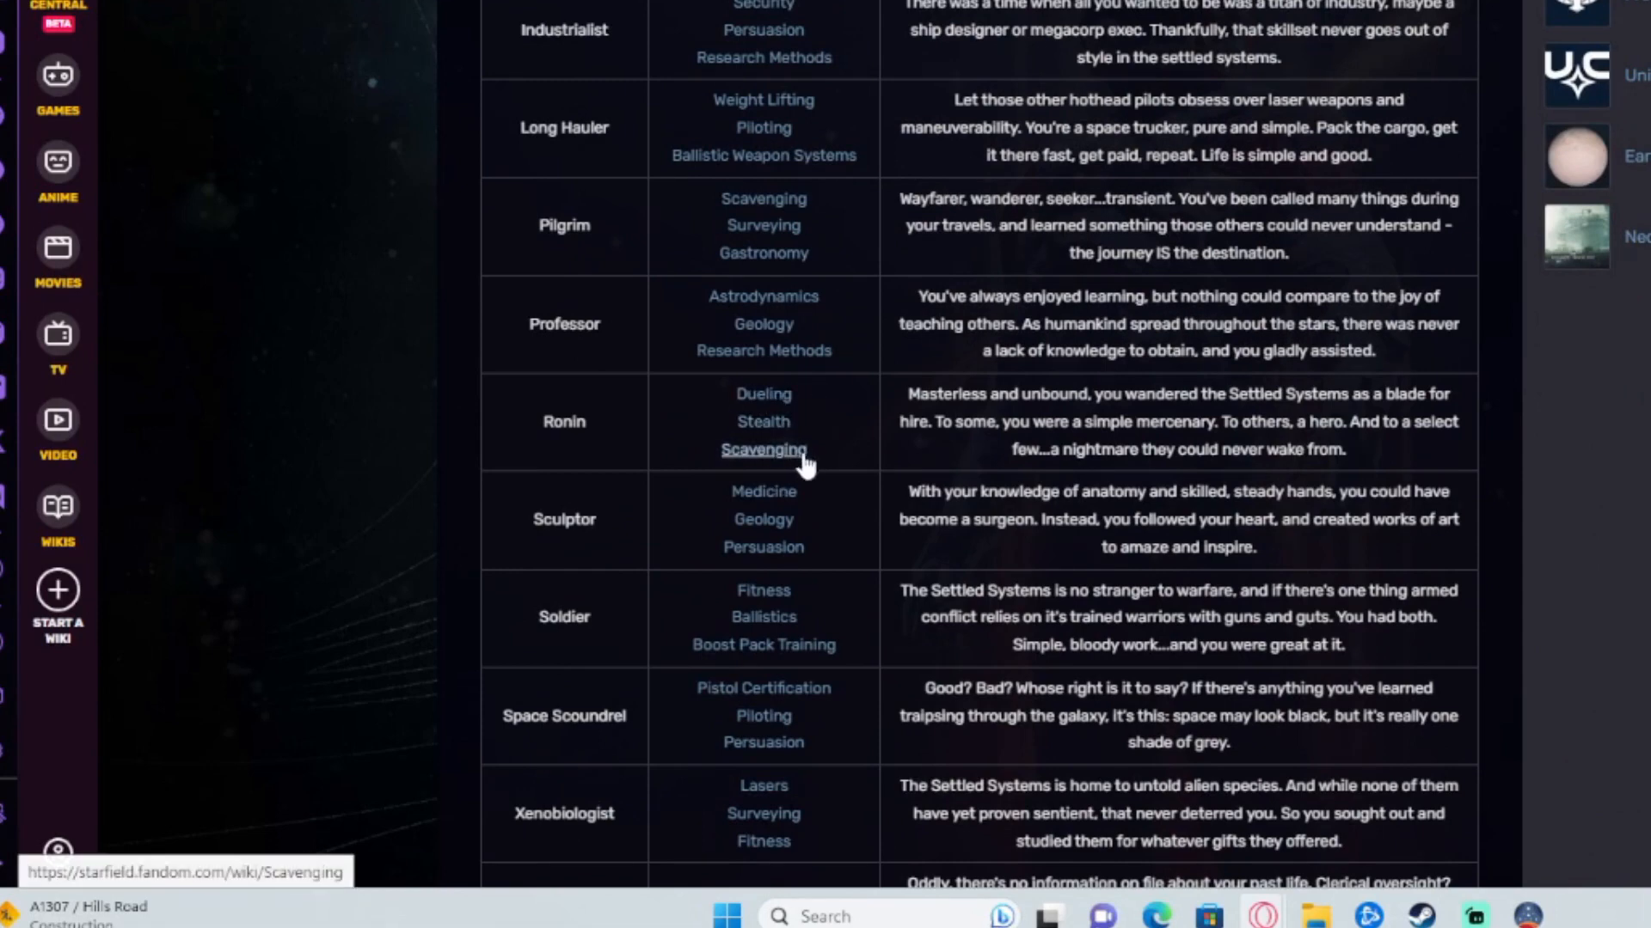
left_click(1532, 912)
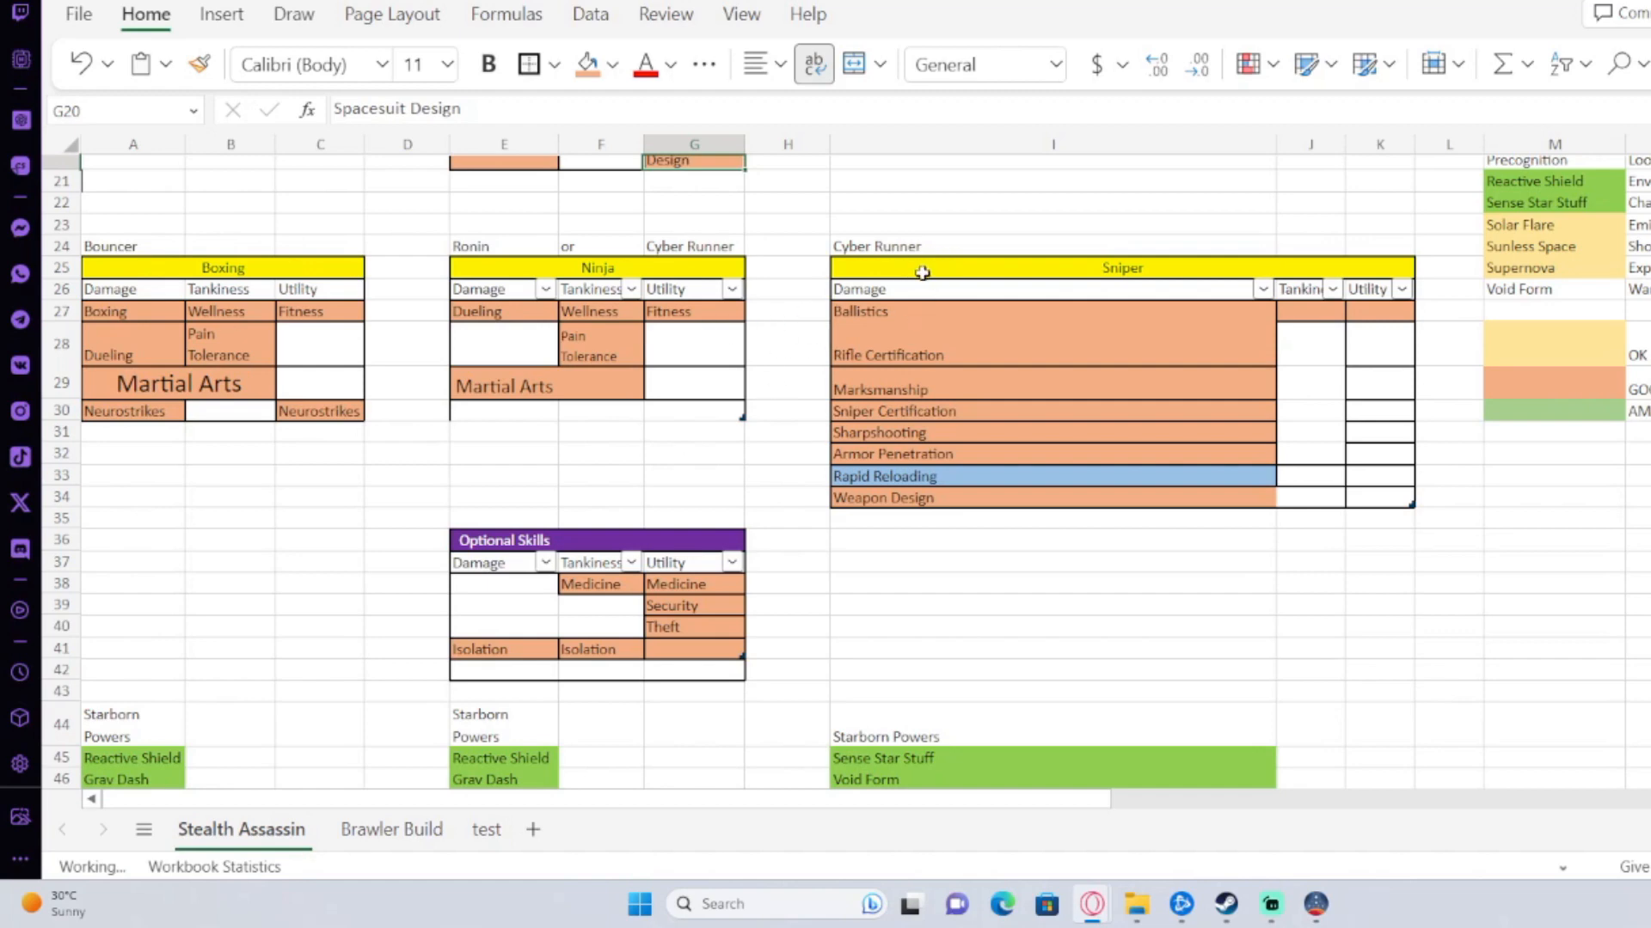
Check the Ballistics skill in the Sniper table, then bring up Starfield's skill tree
left_click(931, 312)
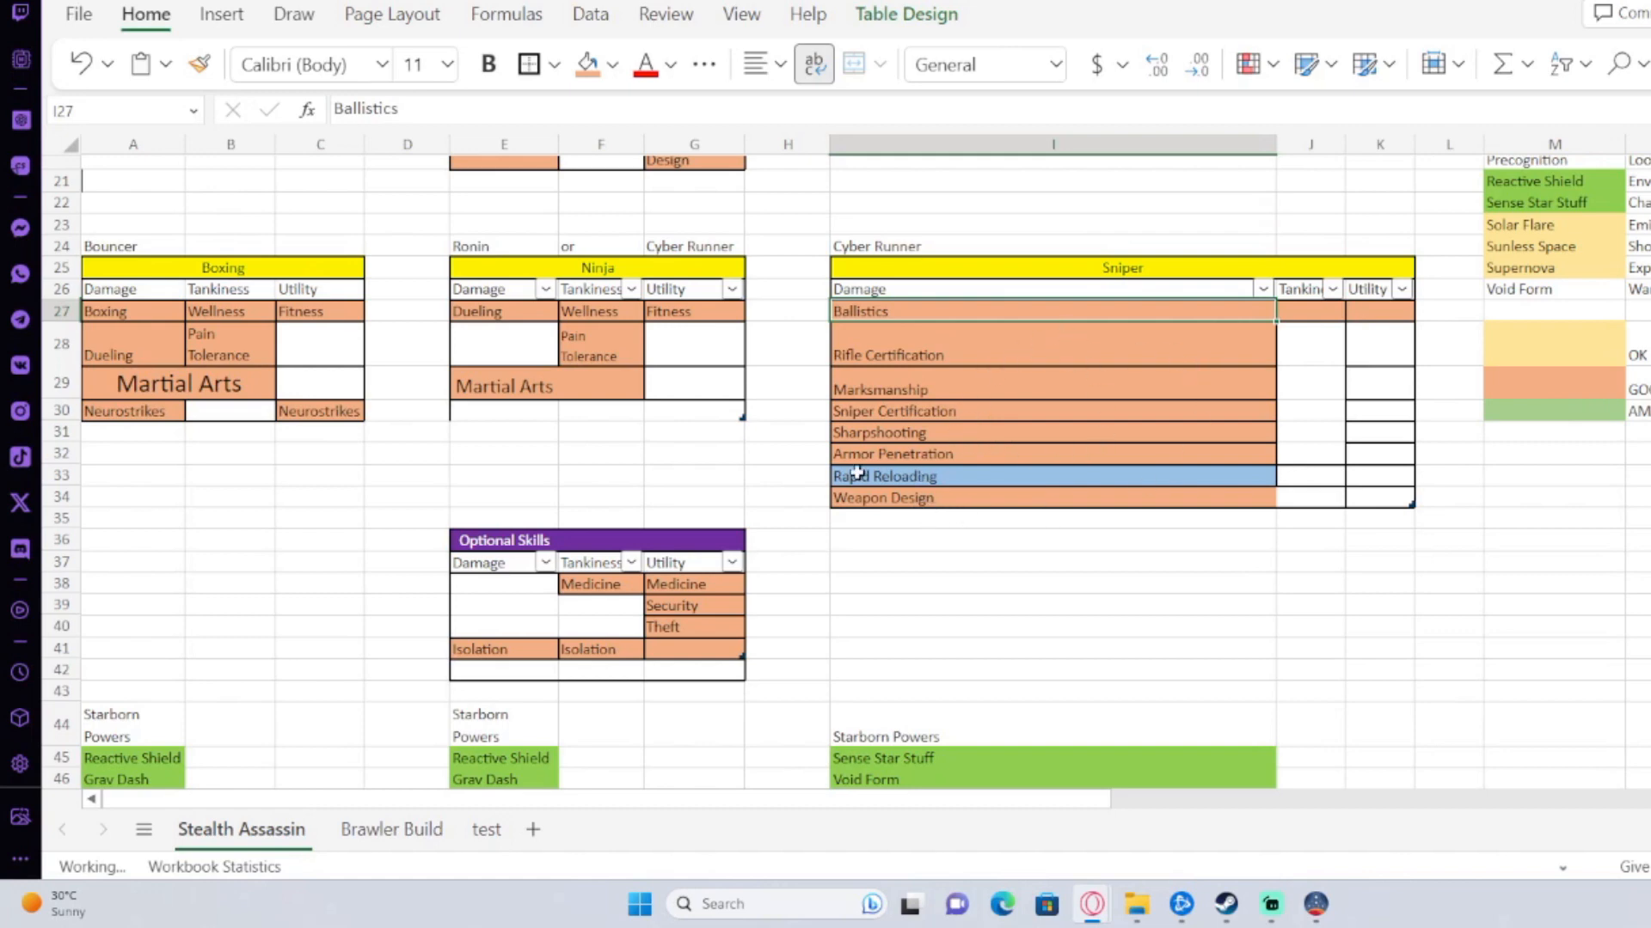
mouse_move(1316, 905)
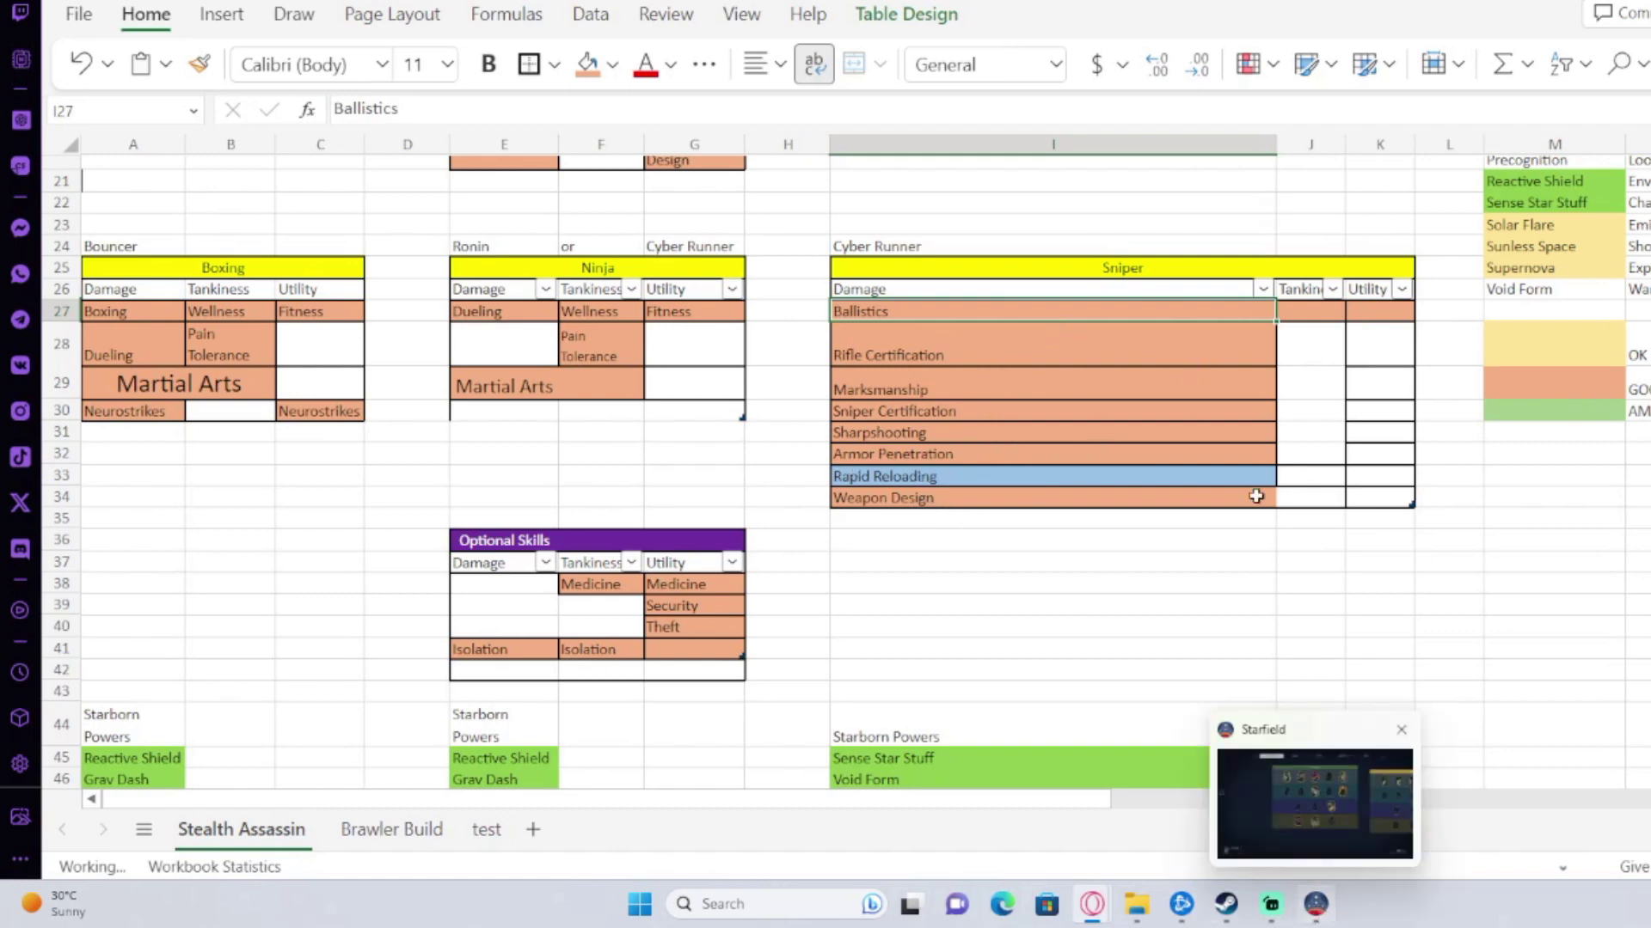
left_click(1315, 799)
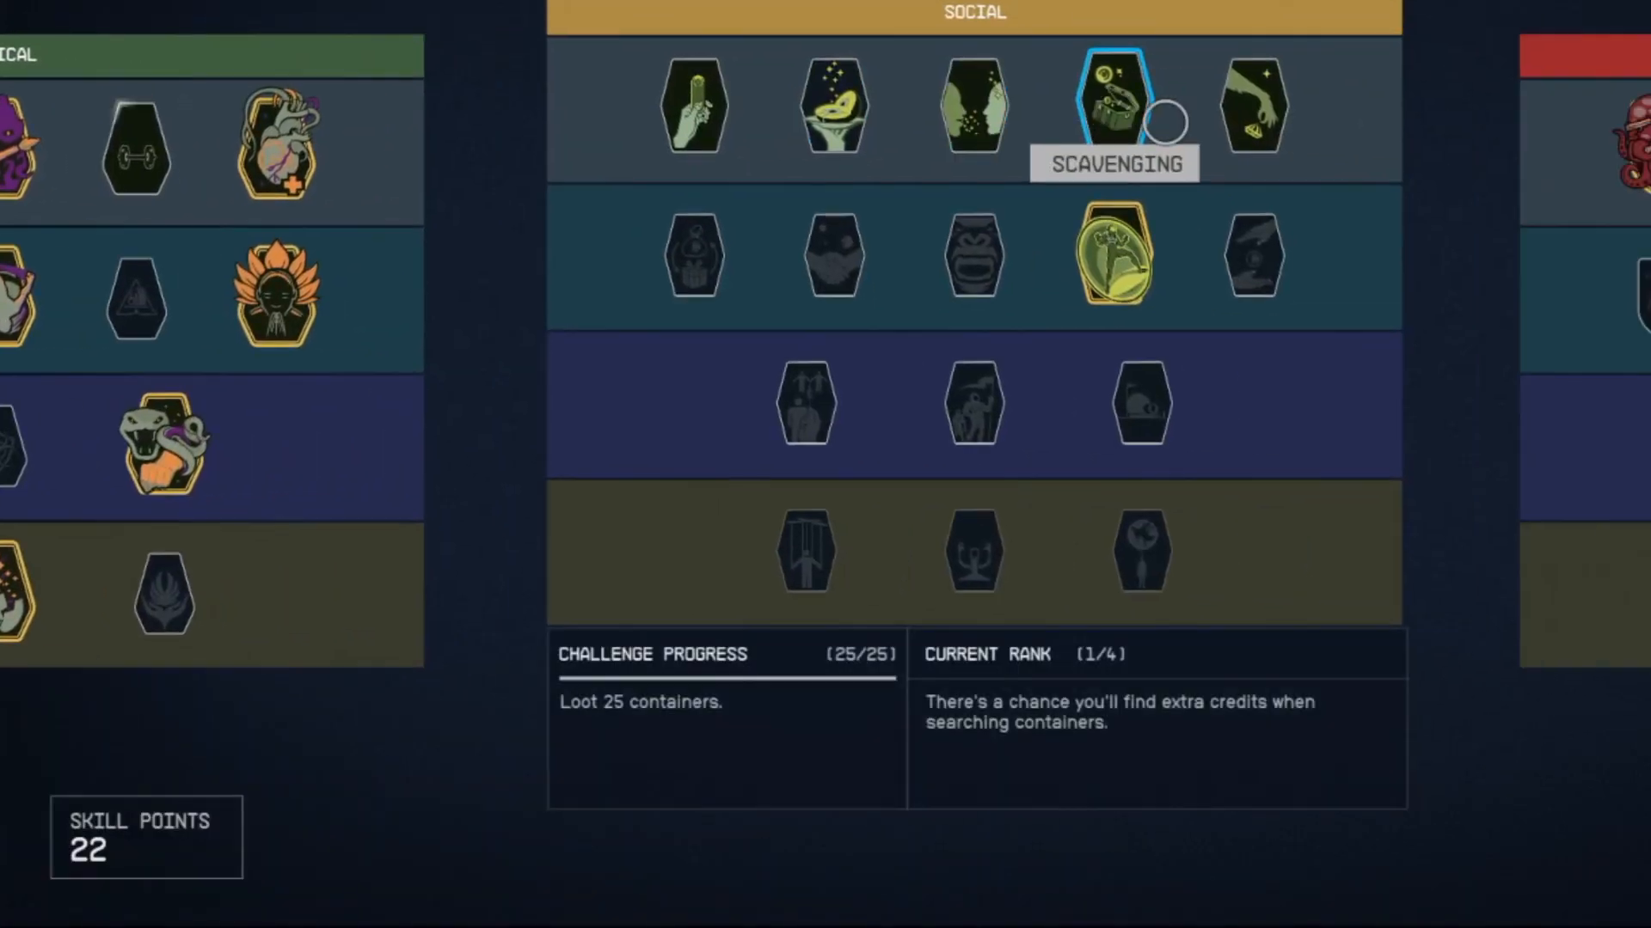
Pan the skill tree to Combat and loot the downed Construx Worker's body
key("e")
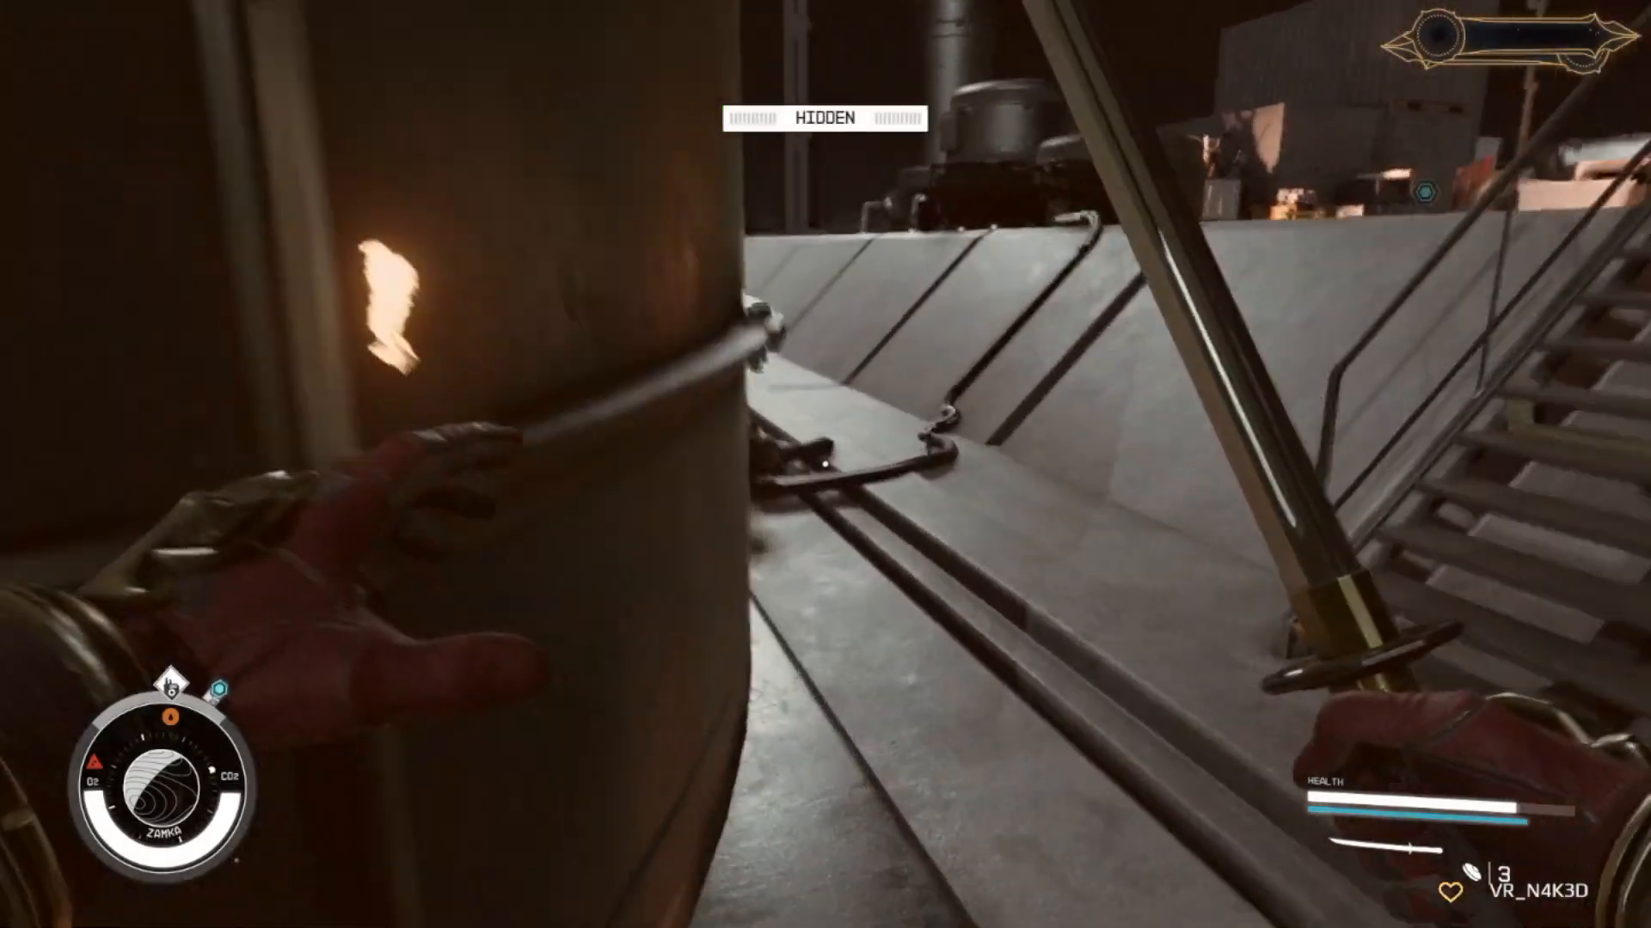
key("w")
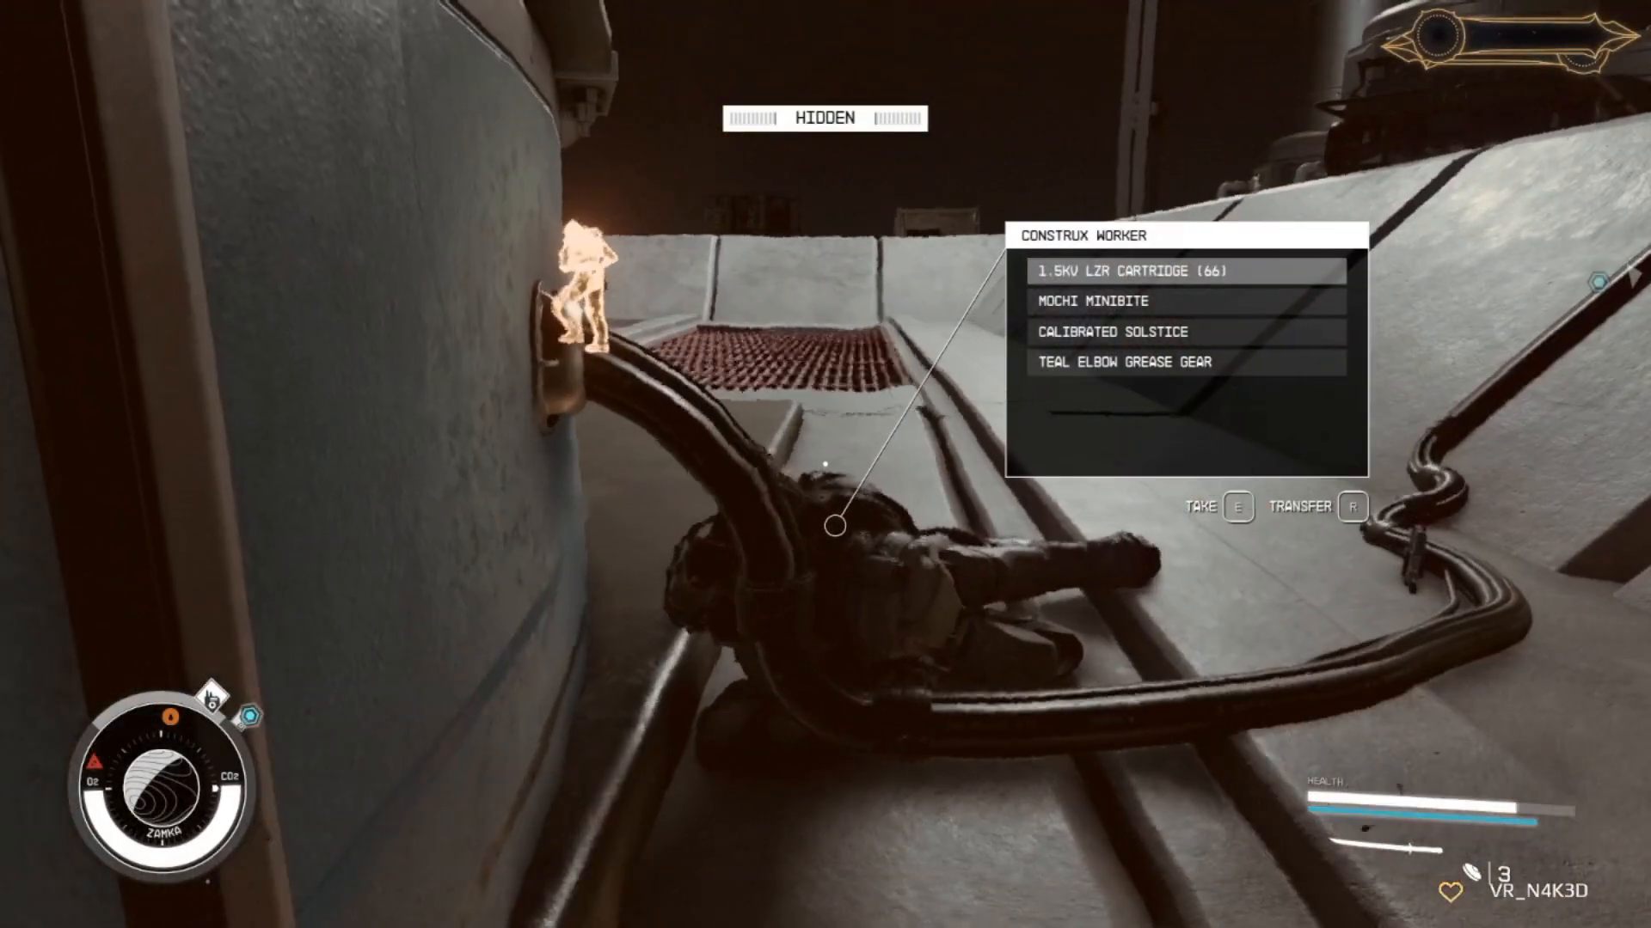
key("Tab")
Creep up the ramp over the grate while Hidden and land a melee sneak attack on the crouching worker
key("w")
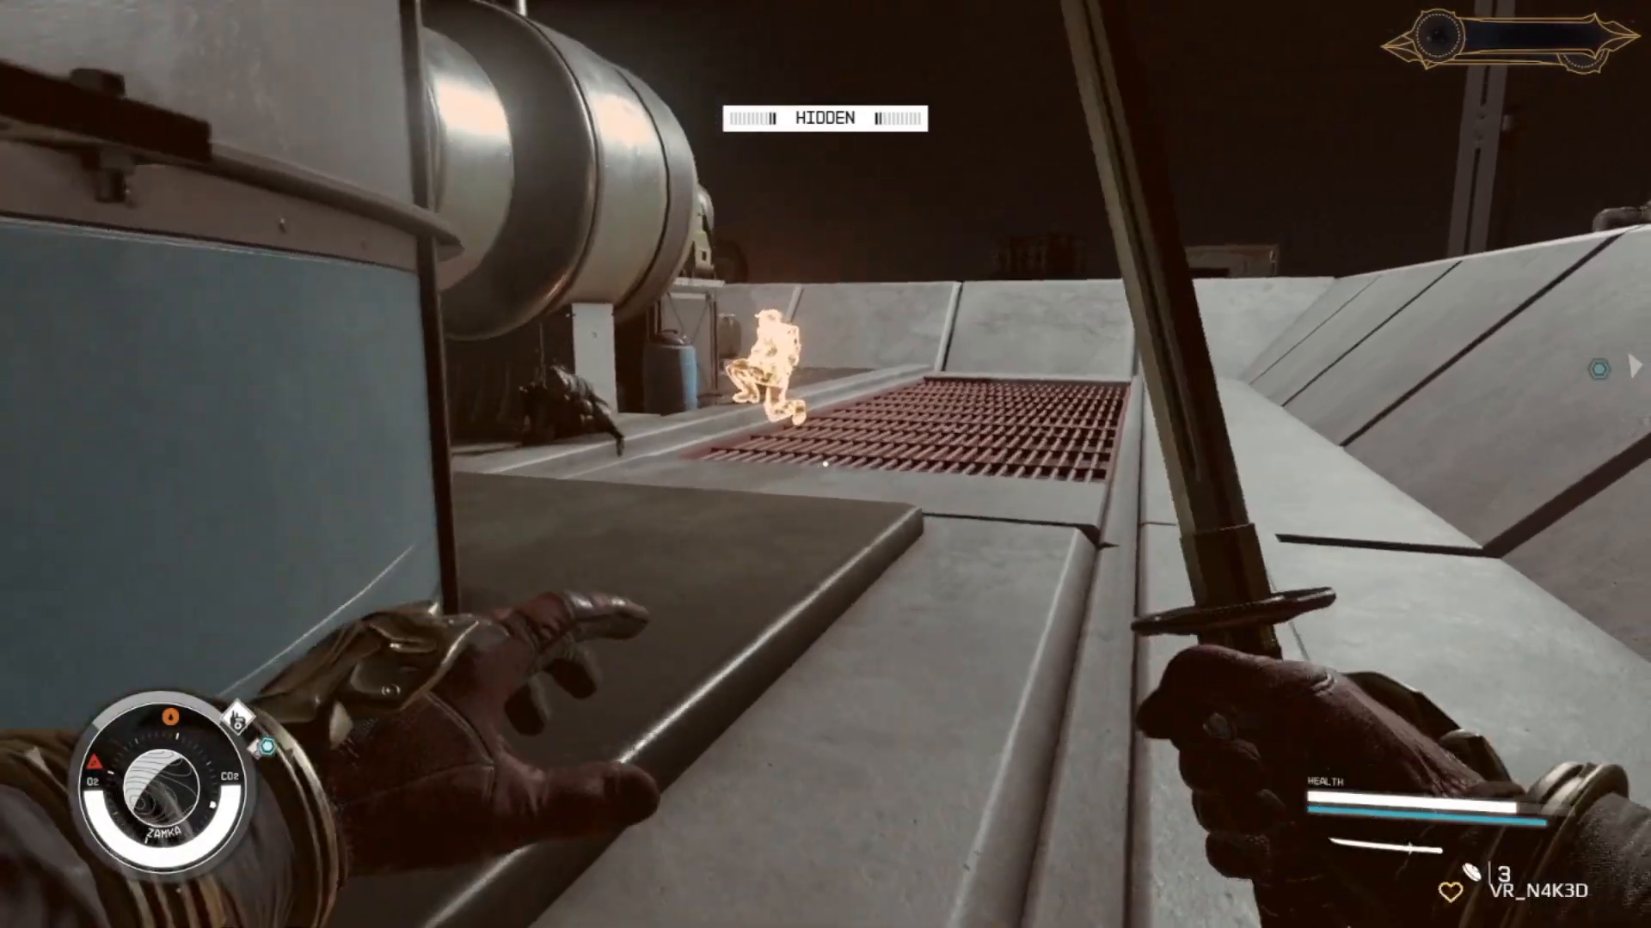
key("w")
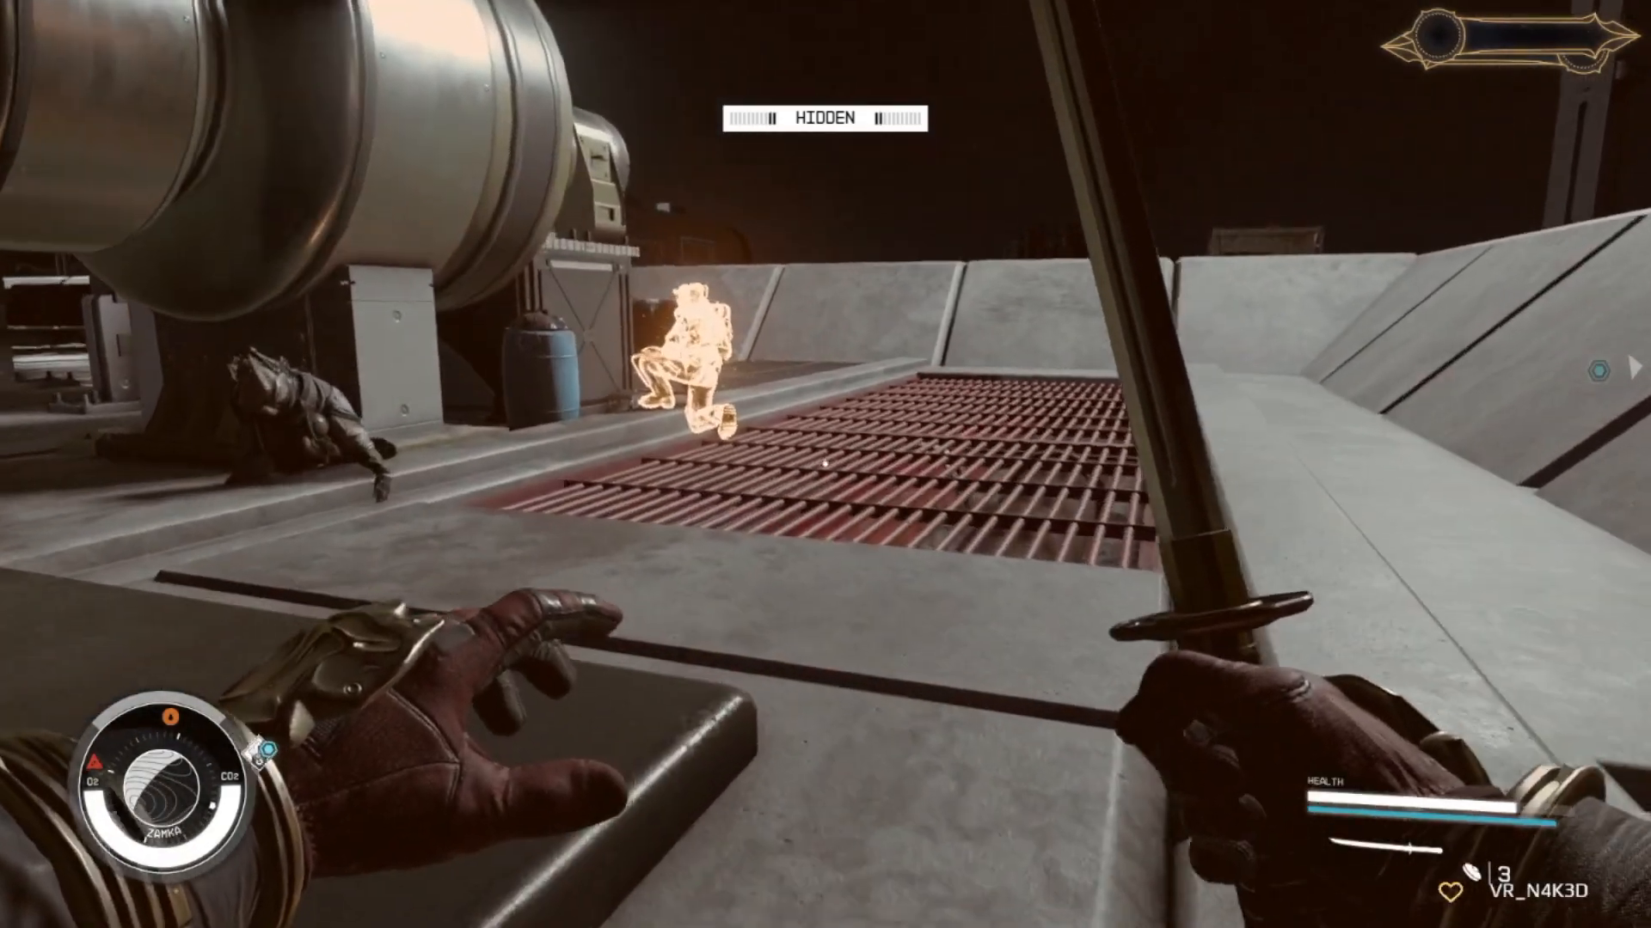
key("w")
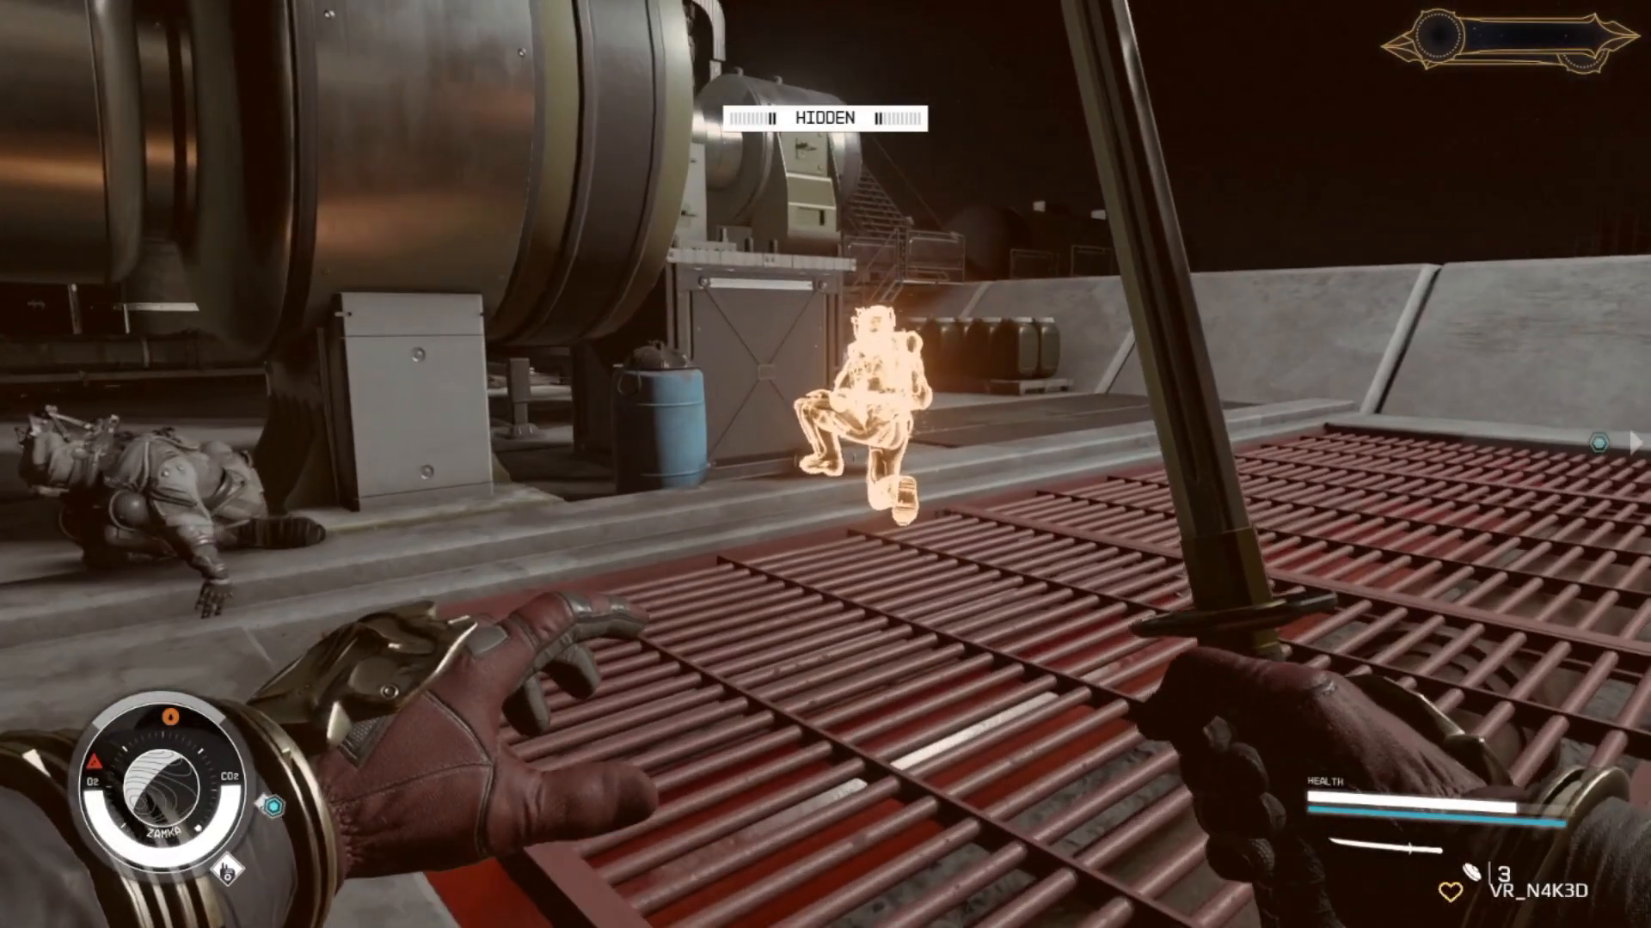
key("w")
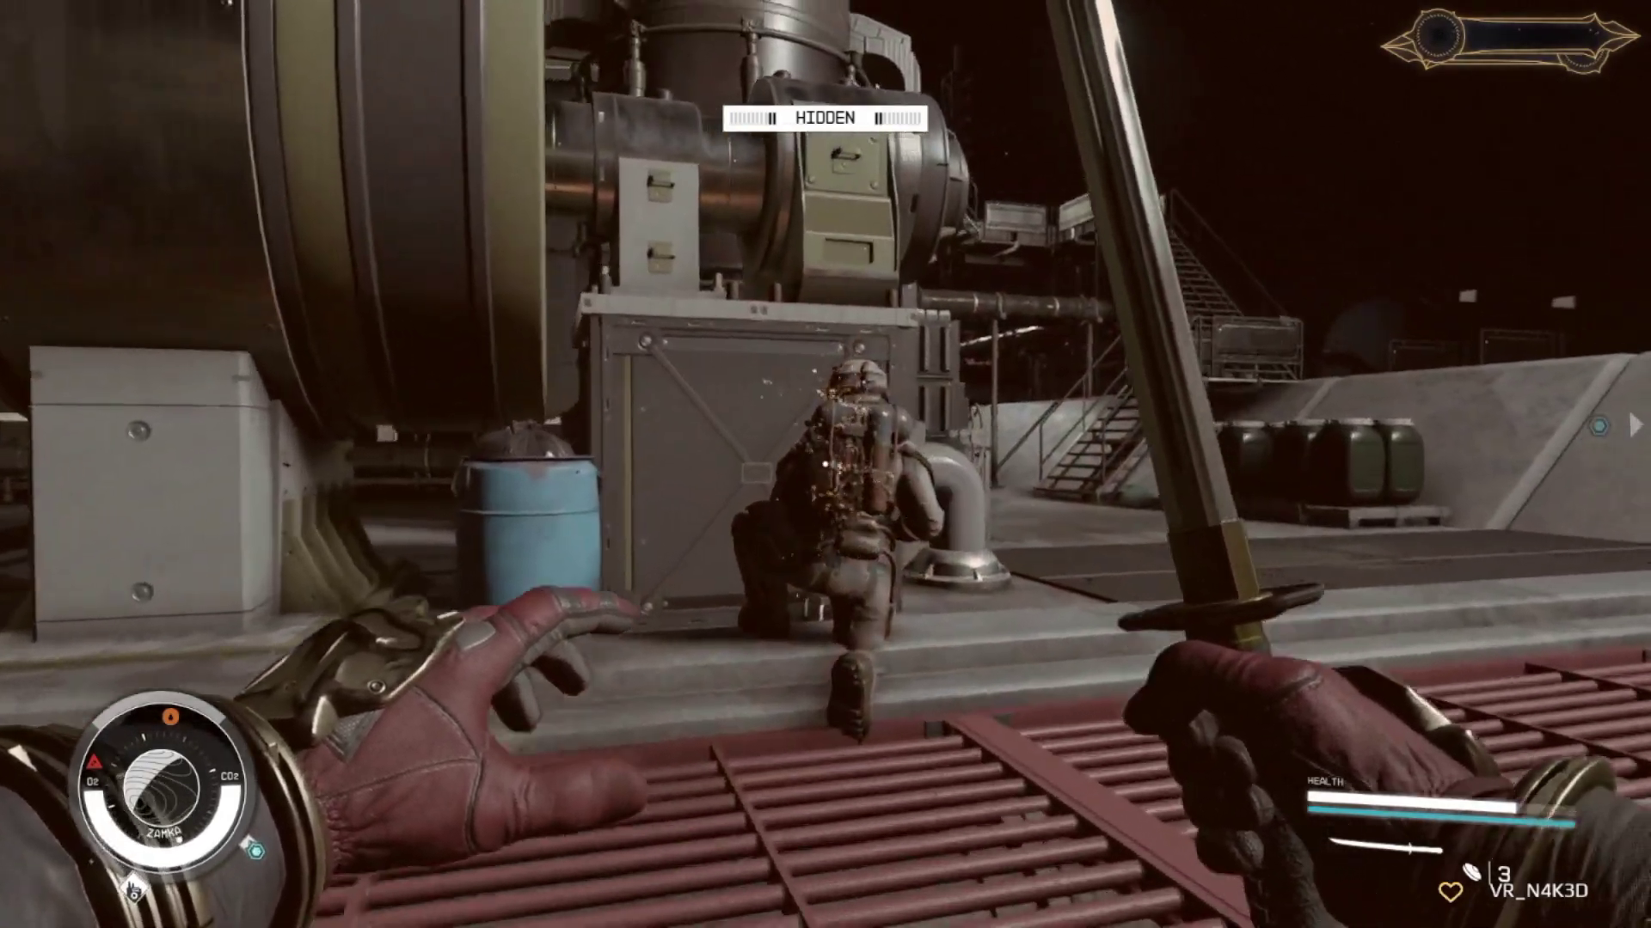
key("w")
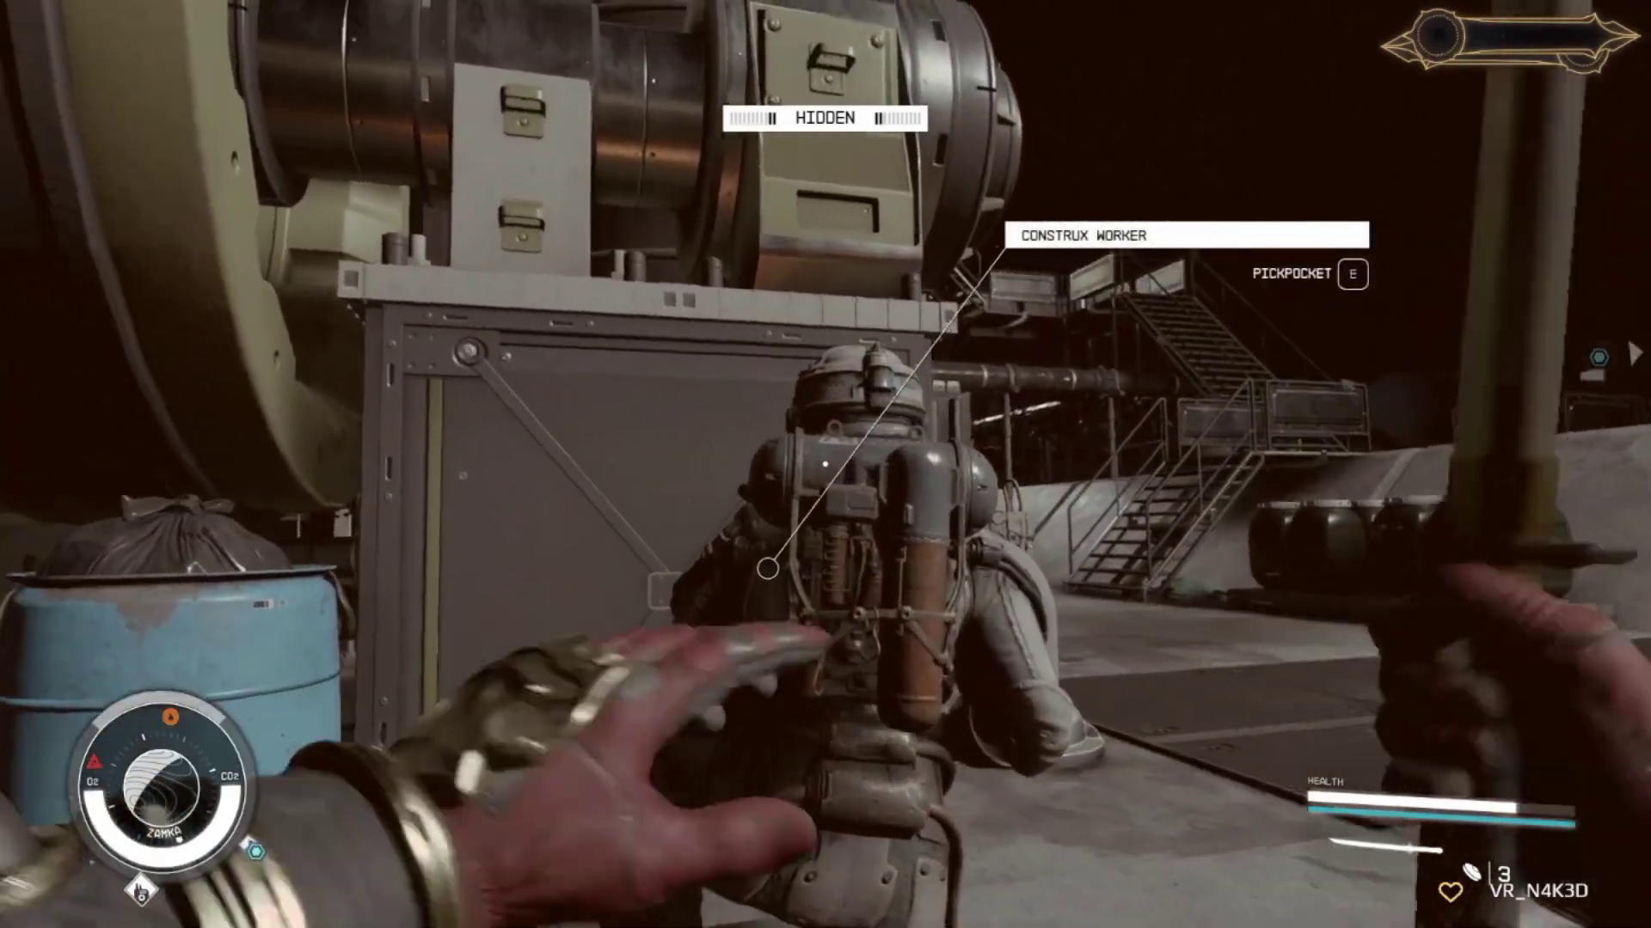
left_click(825, 464)
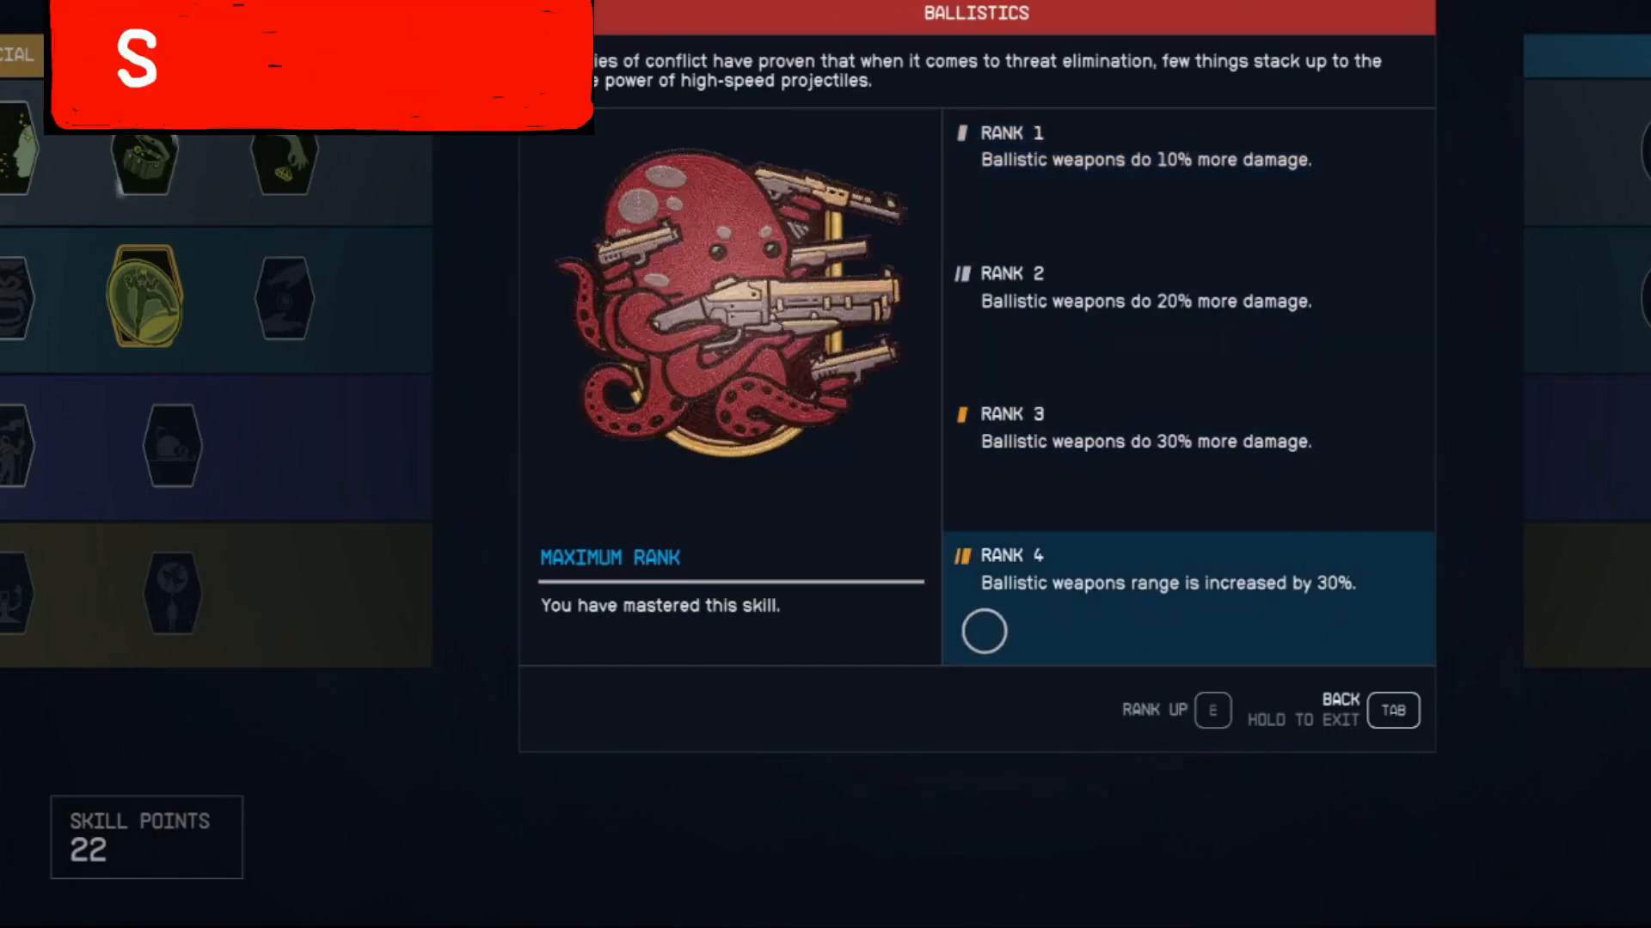
Review the Rifle Certification and Marksmanship rank details in the Combat skill tree
key("Tab")
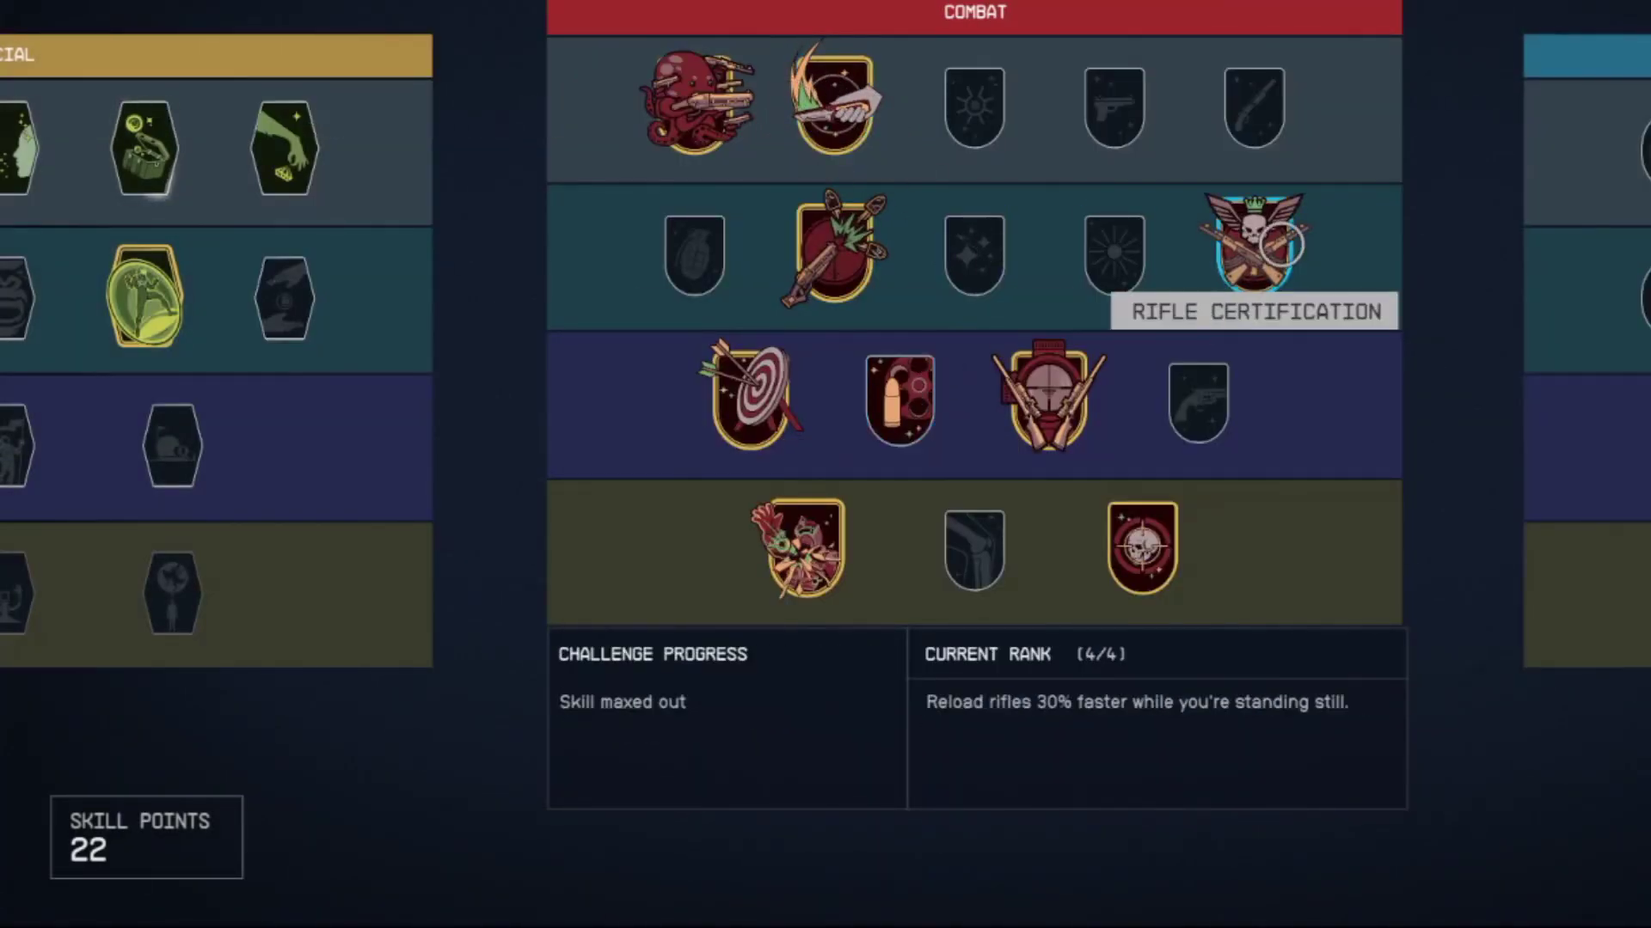
left_click(1258, 245)
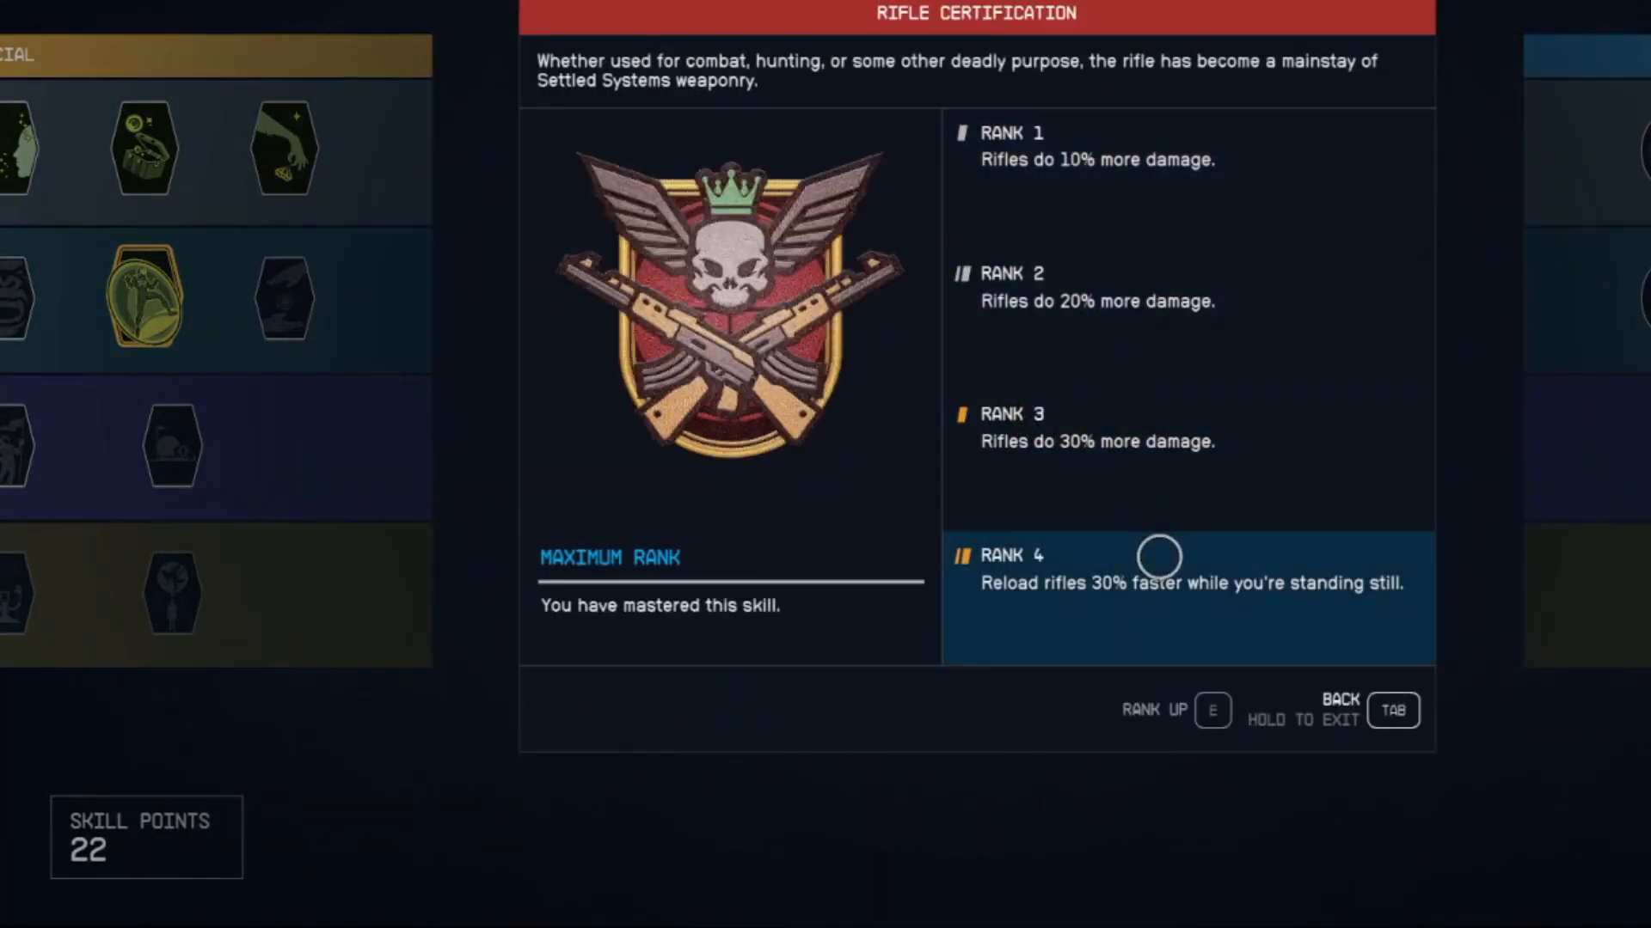
key("Tab")
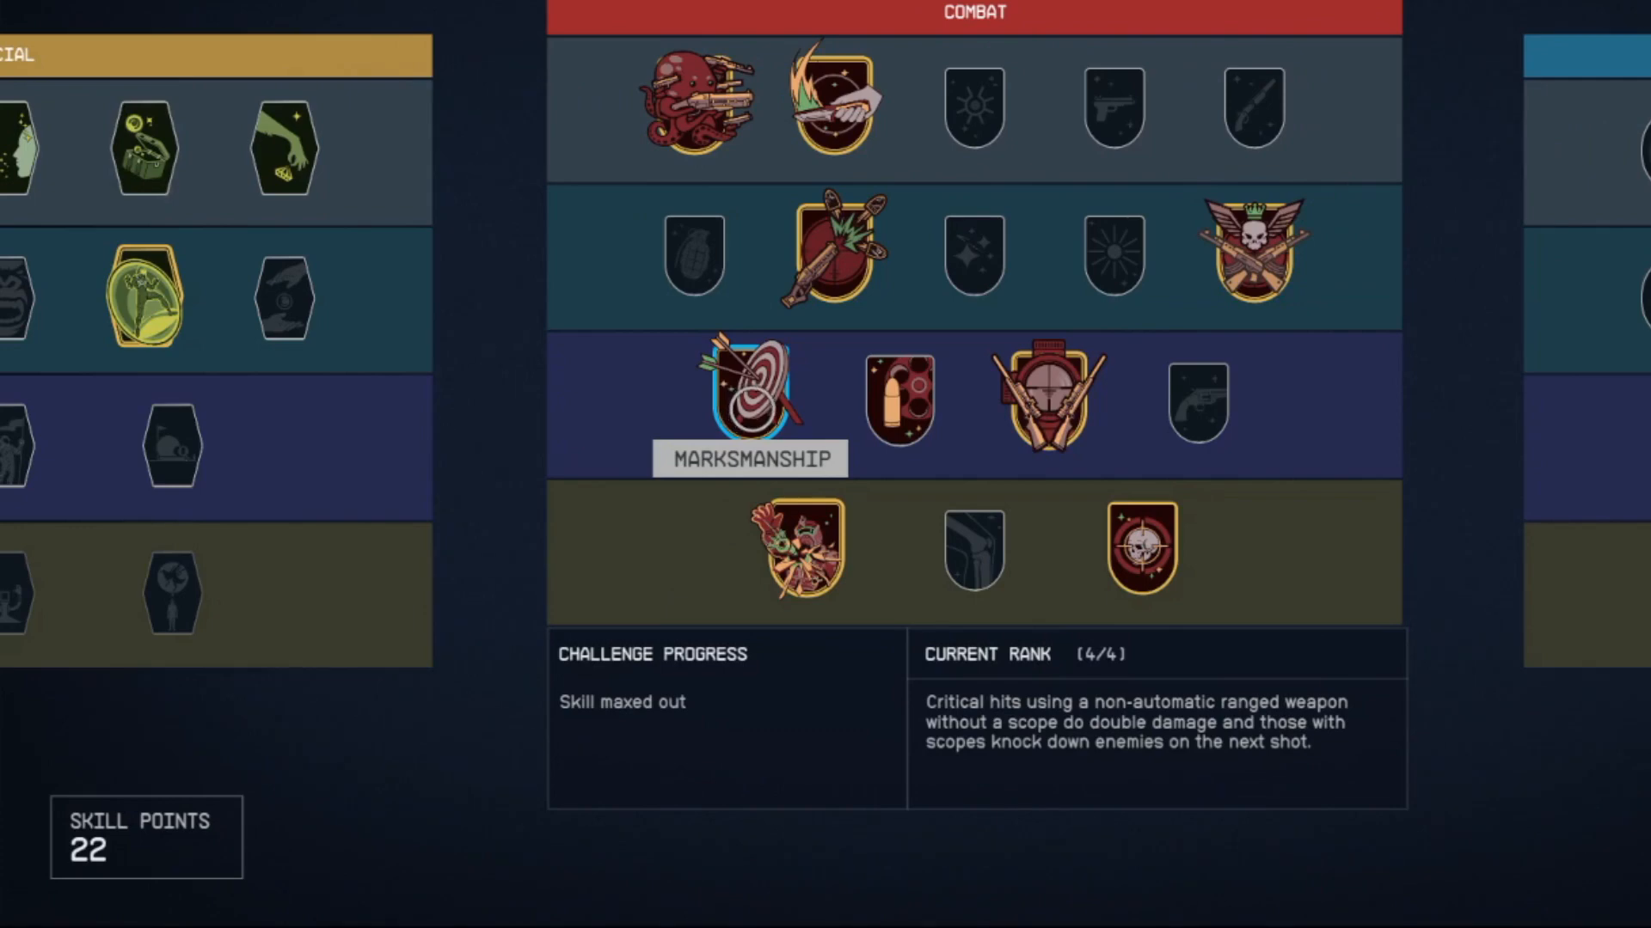
left_click(754, 394)
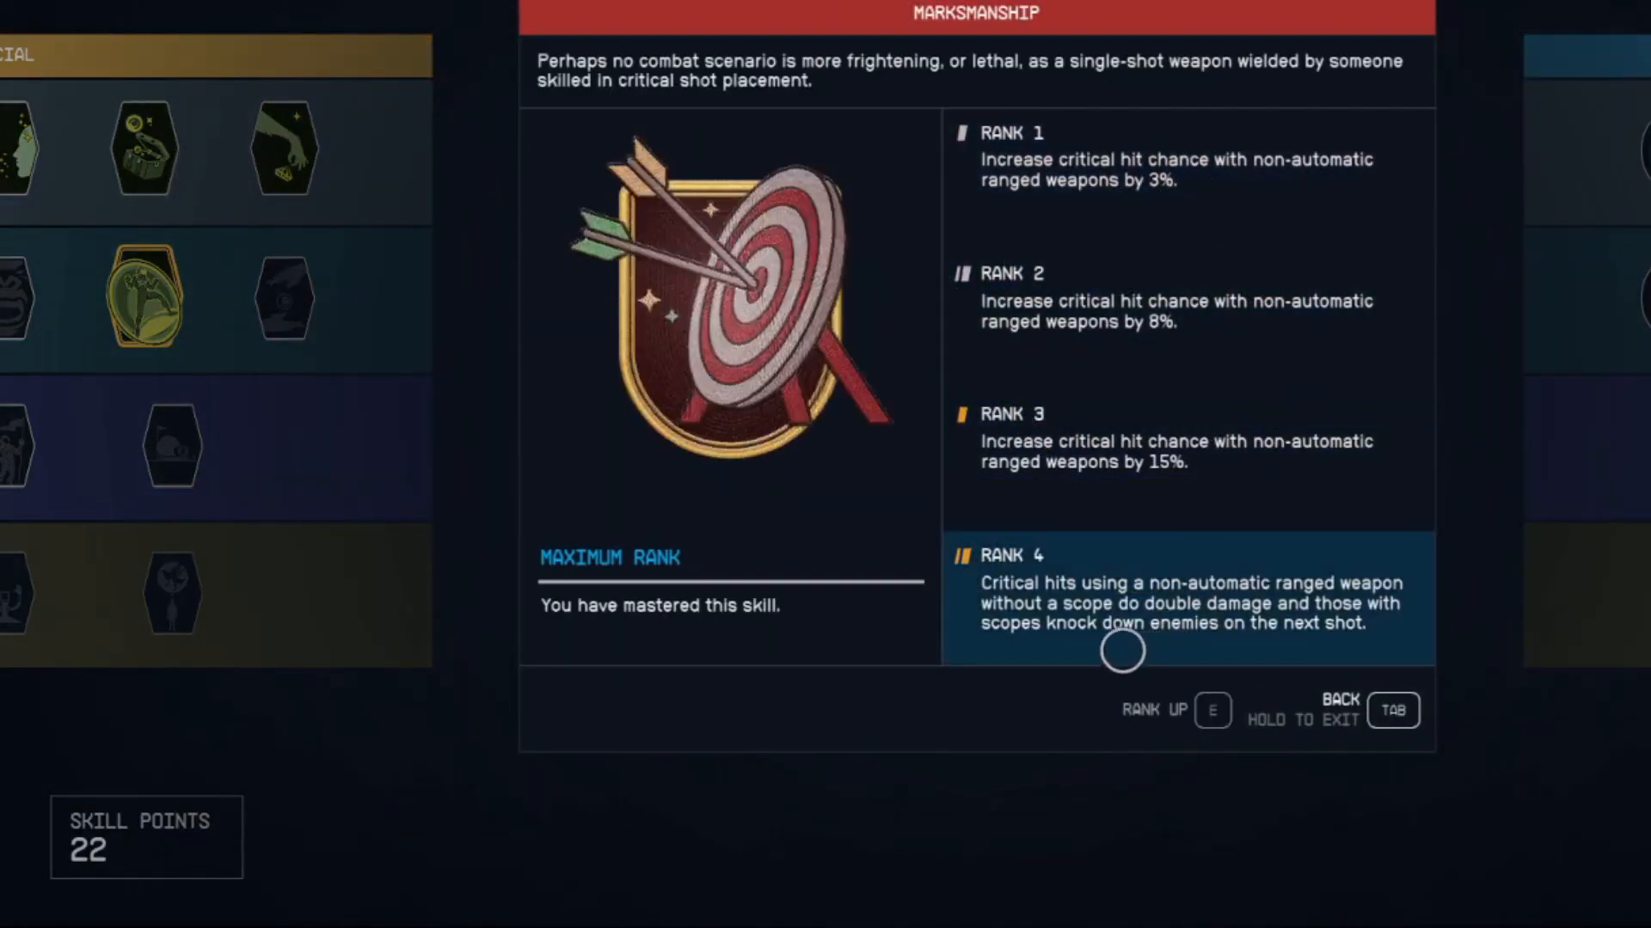
key("Tab")
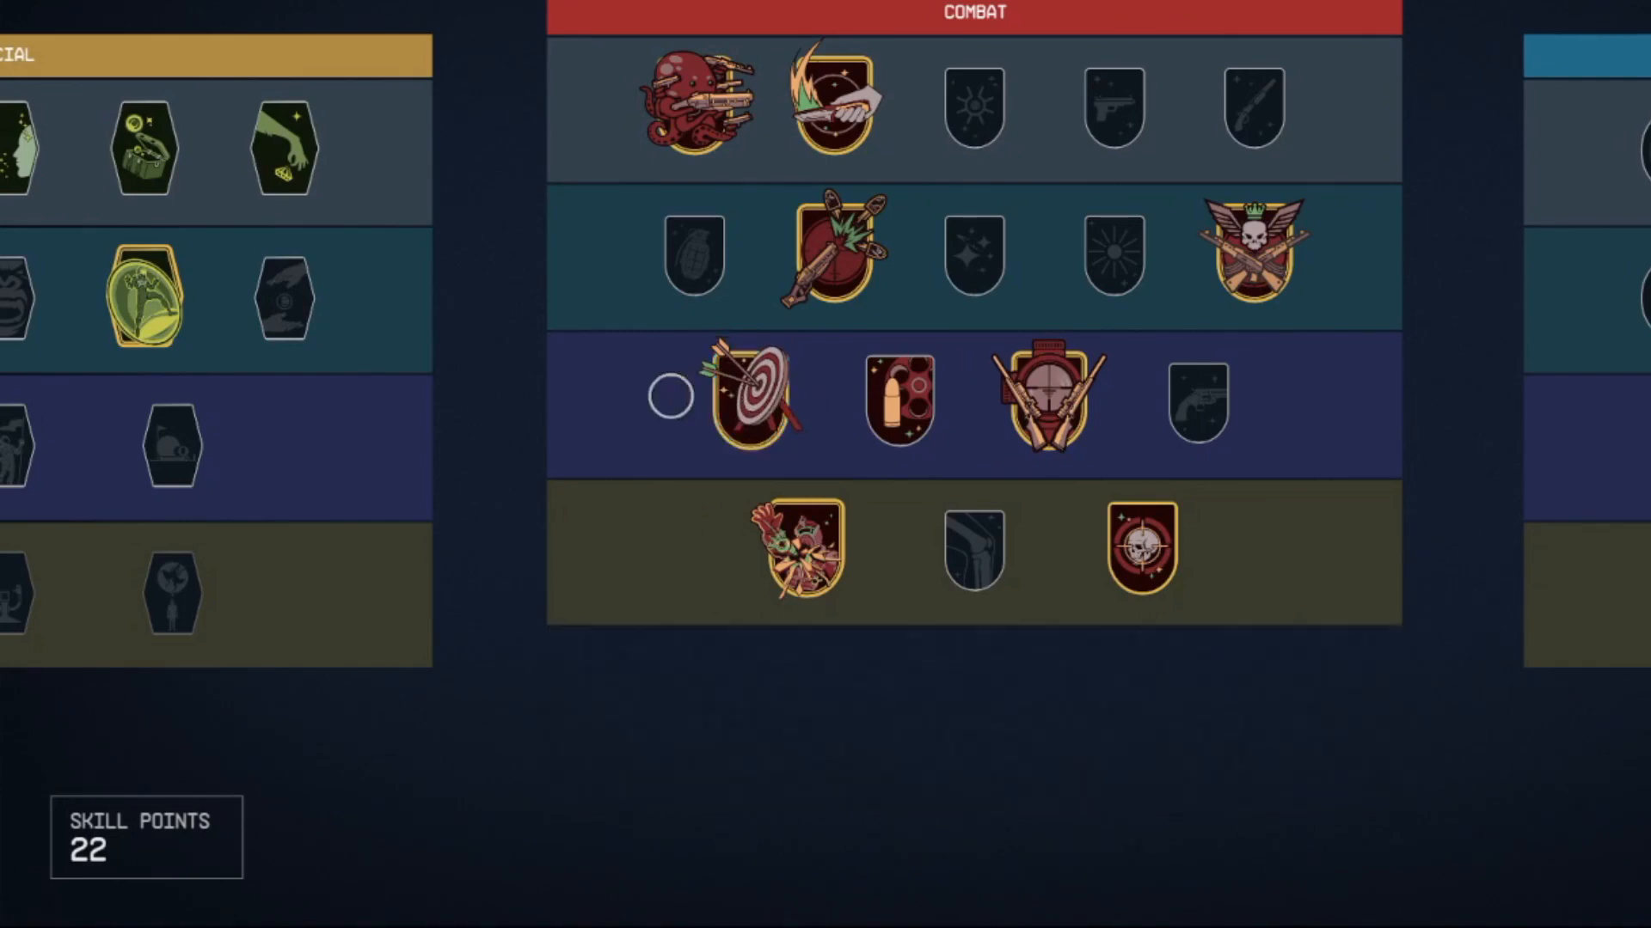
Review Sniper Certification, Sharpshooting and Armor Penetration ranks, returning to the Combat grid
left_click(1050, 393)
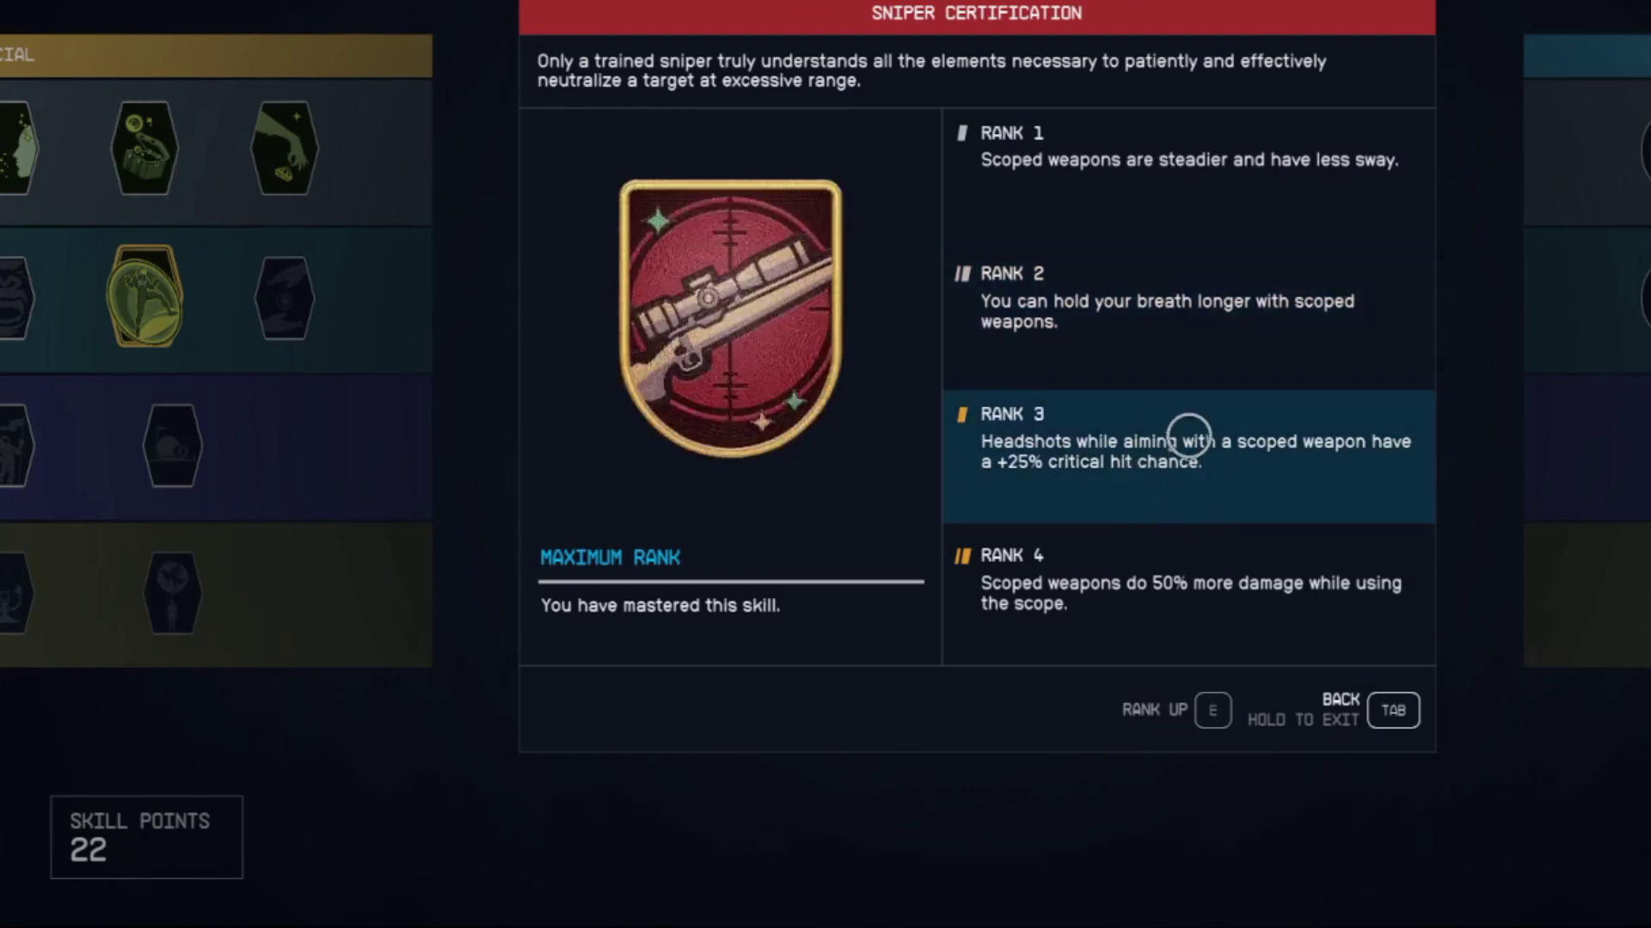
key("Tab")
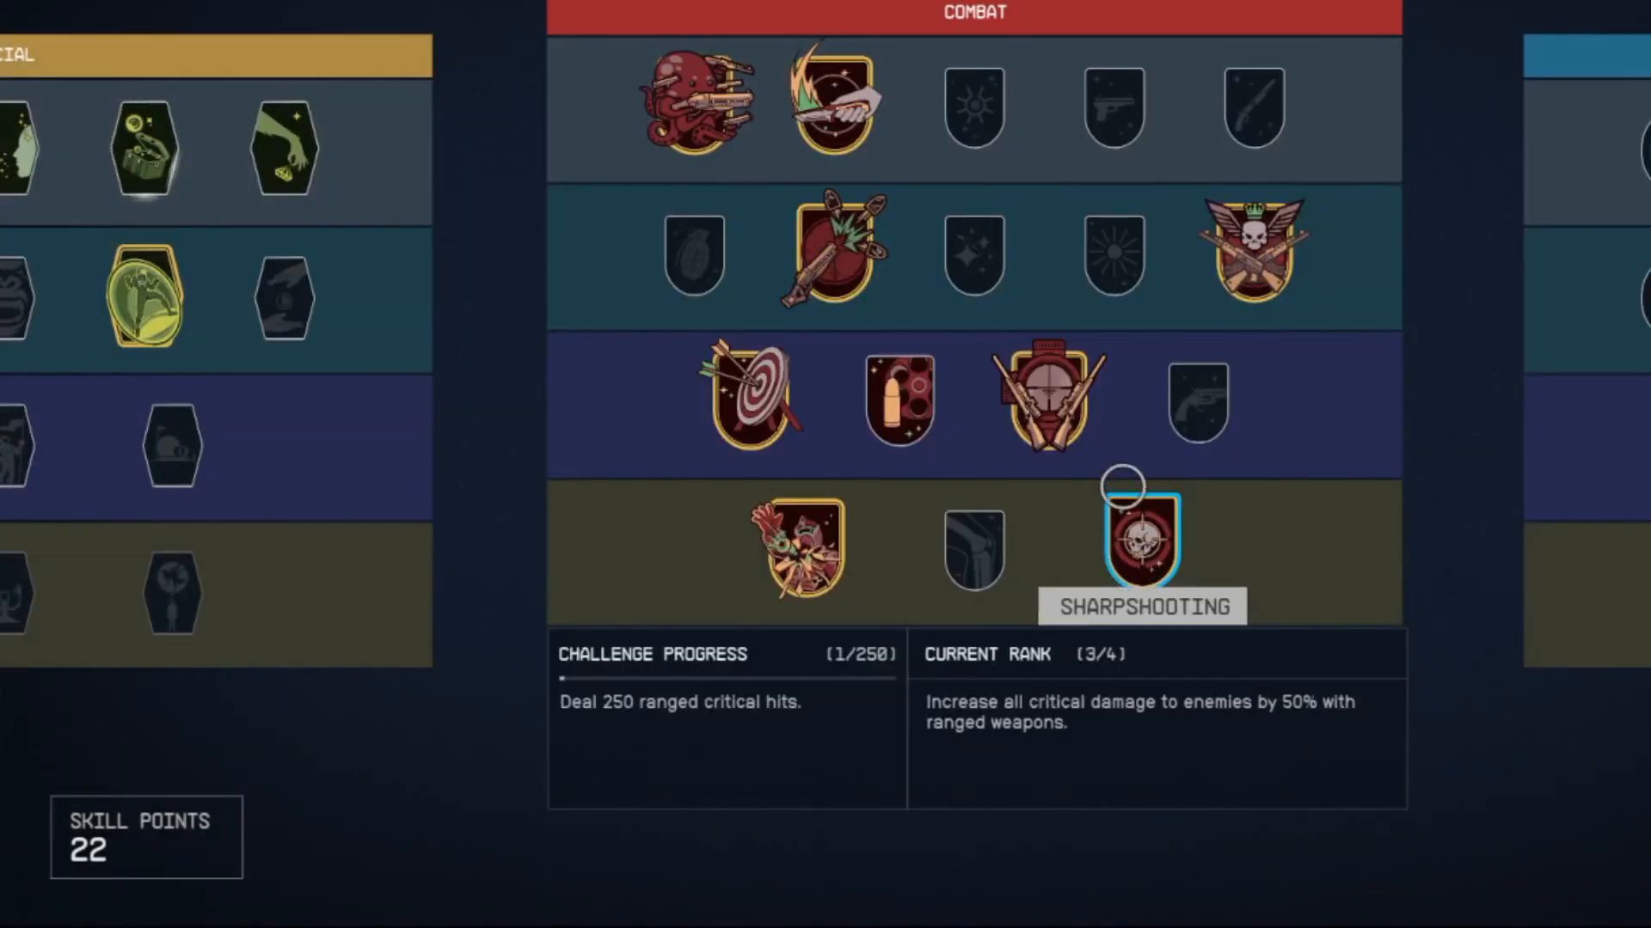
left_click(1139, 539)
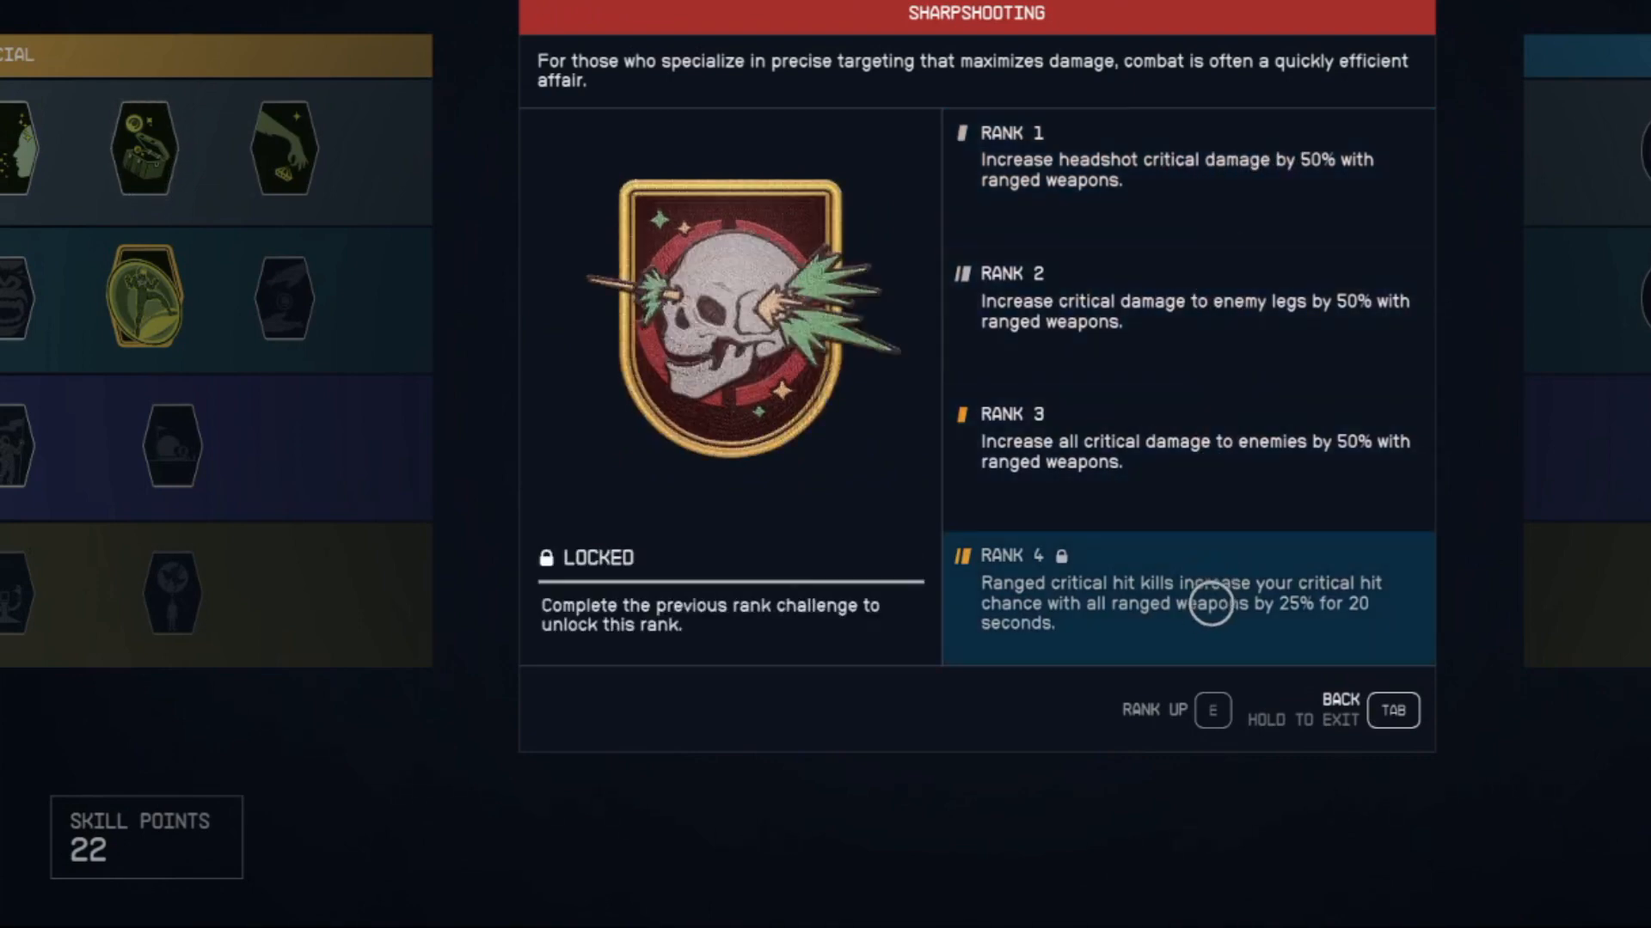
key("d")
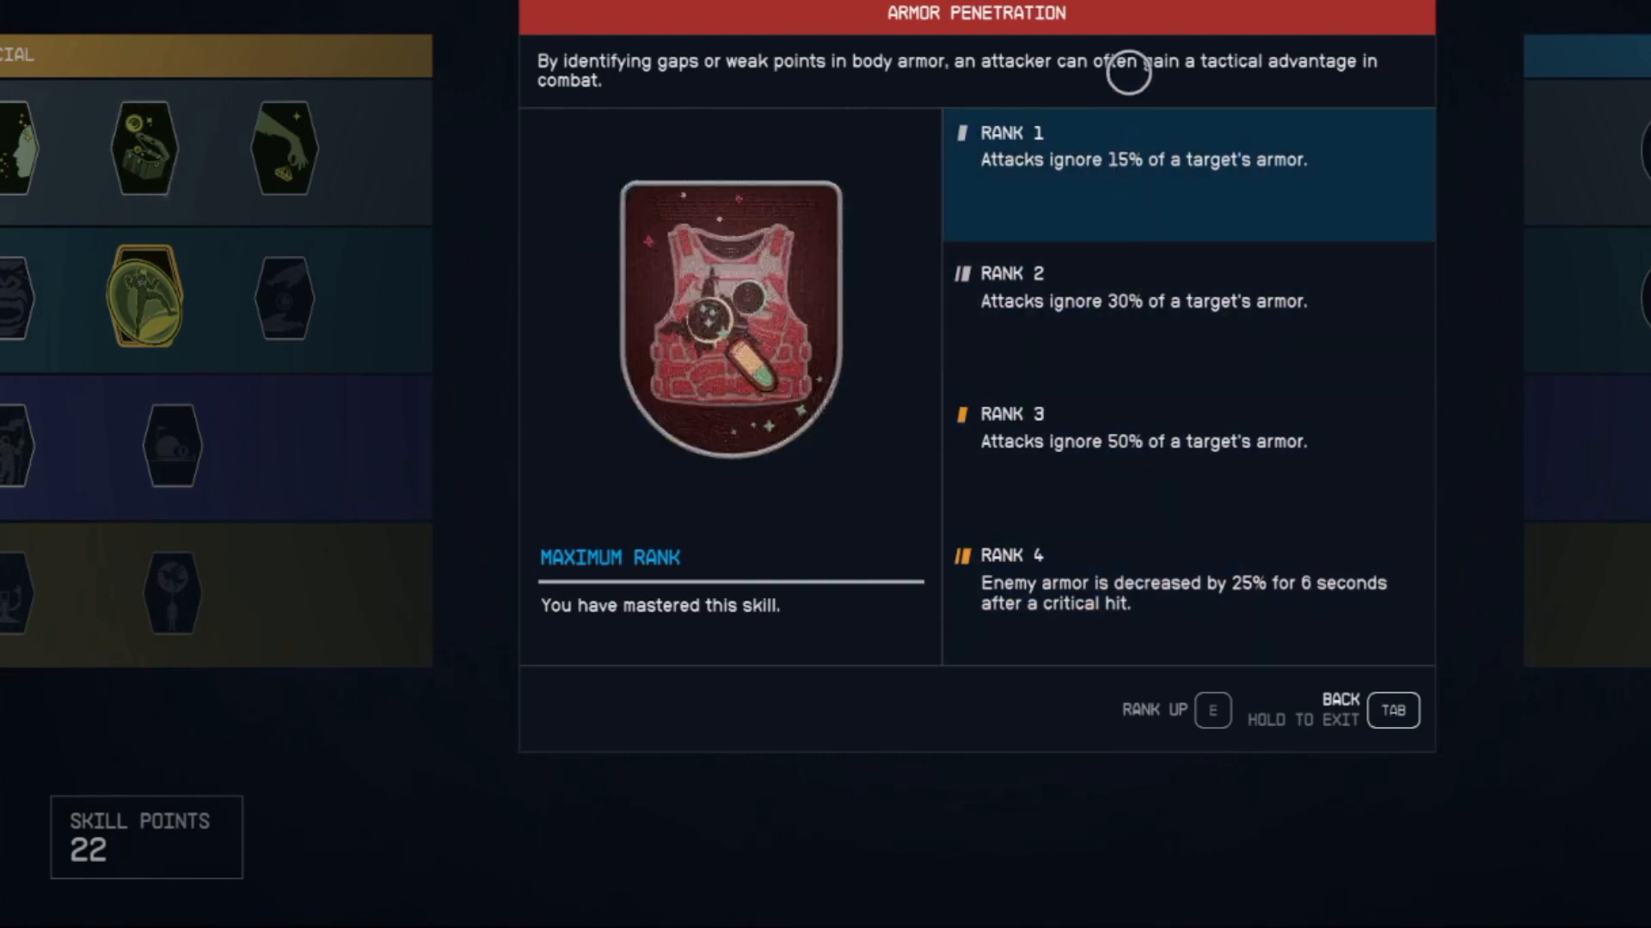
key("Tab")
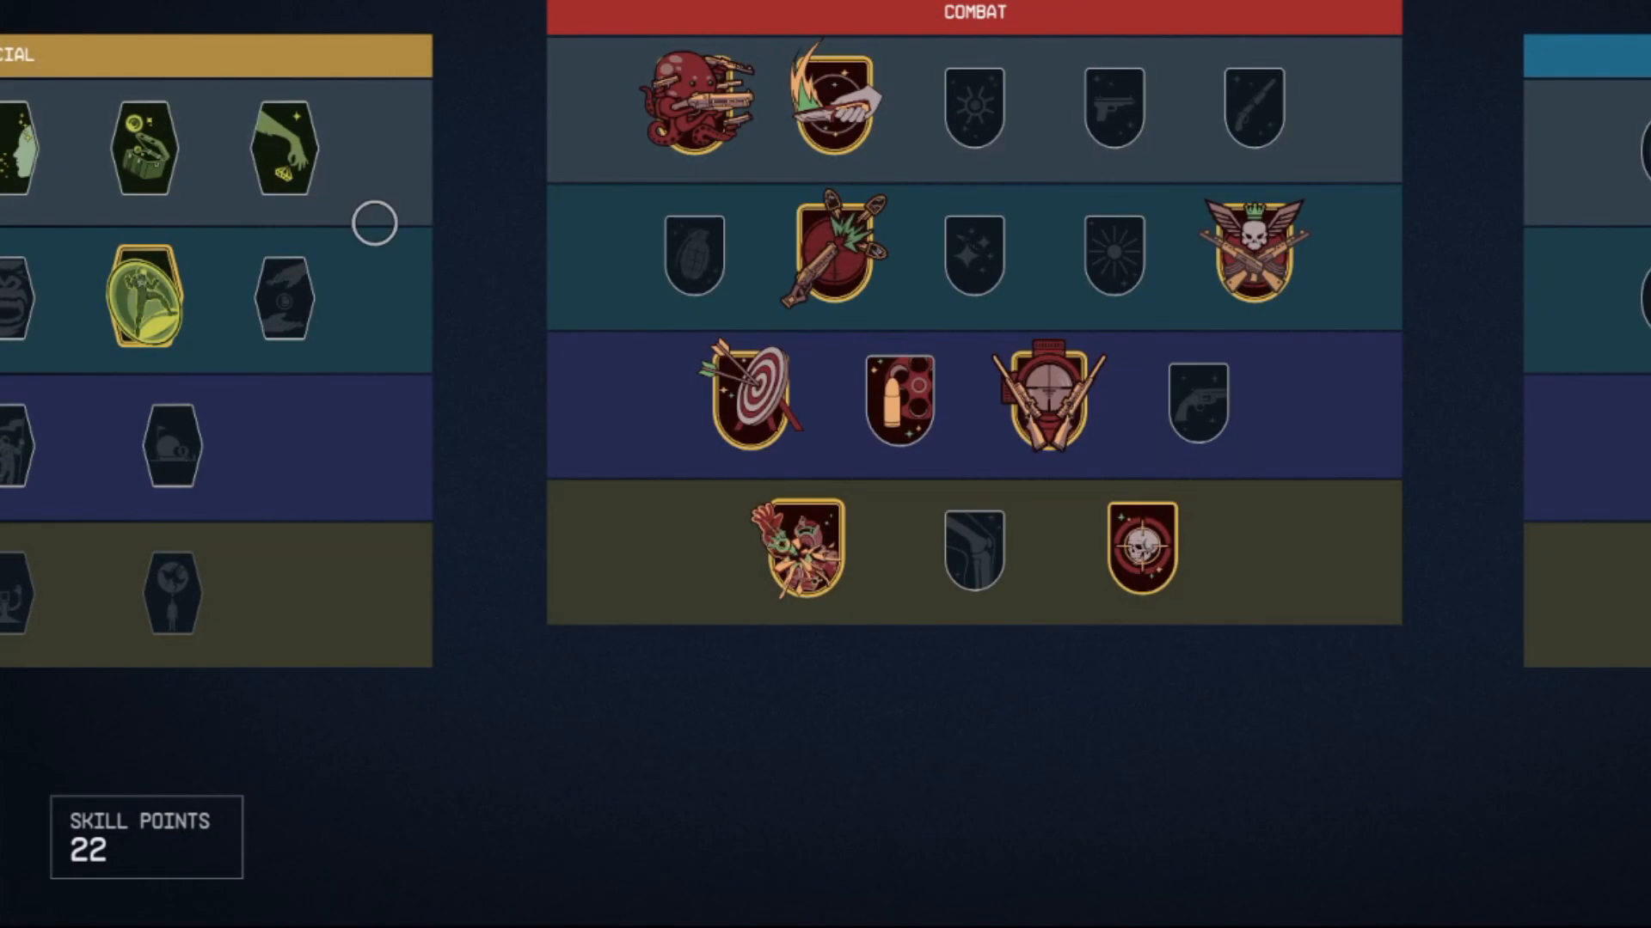
Check the Hard Target Rifle's Shattering perk description in Excel, then return to the game
key("alt+Tab")
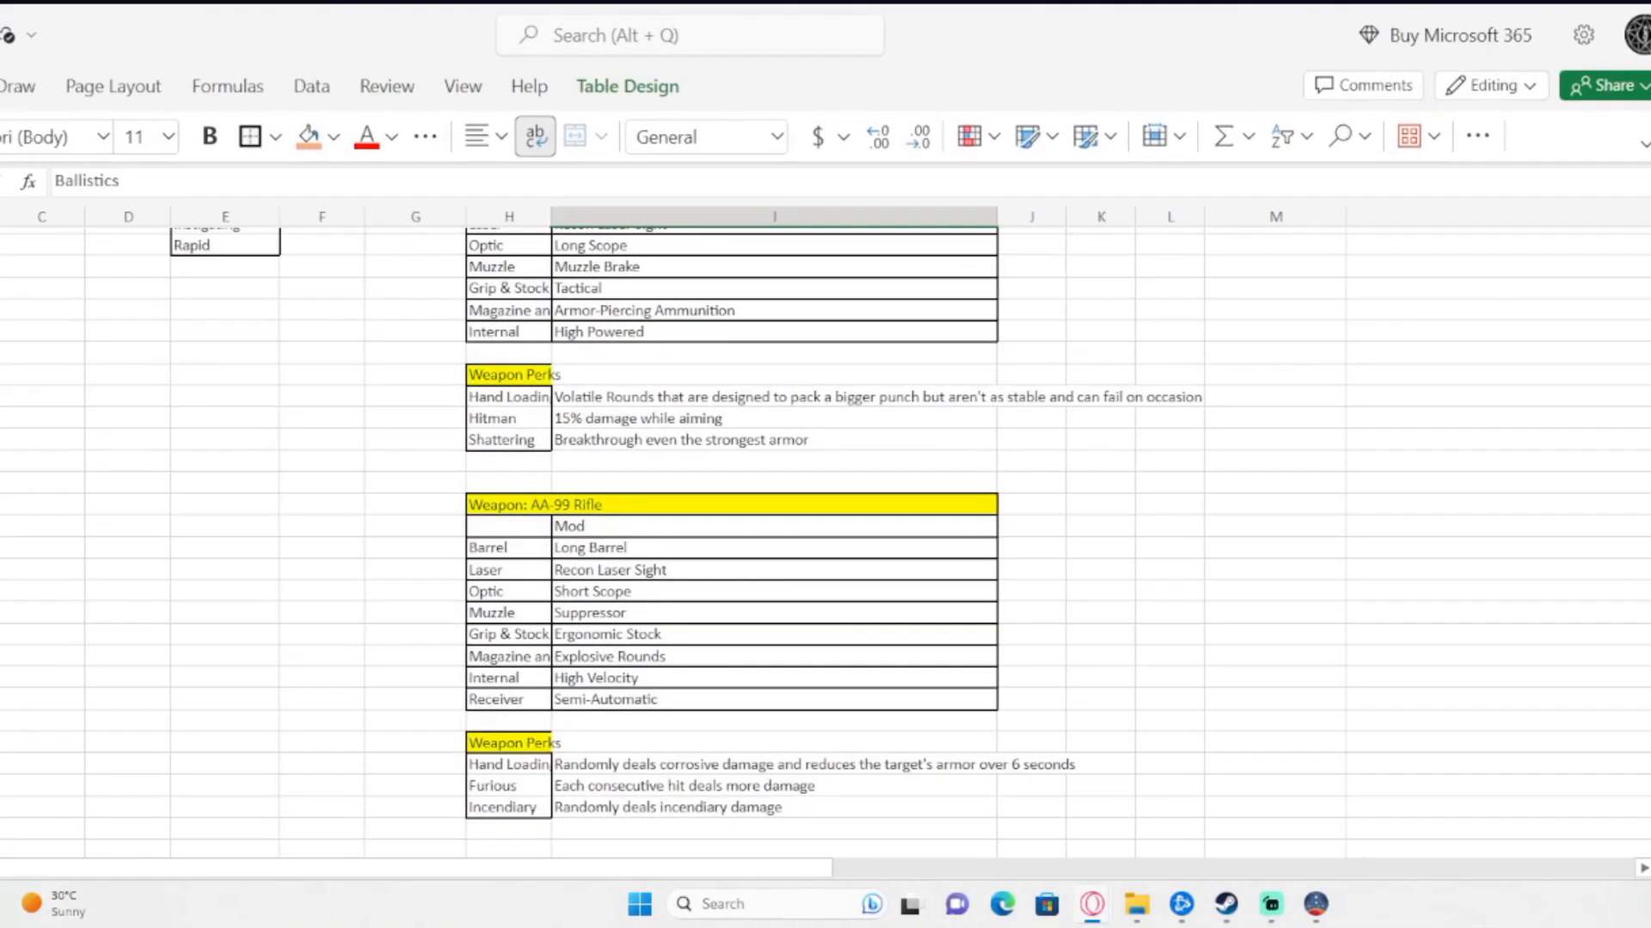
scroll(533, 542, "up", 2)
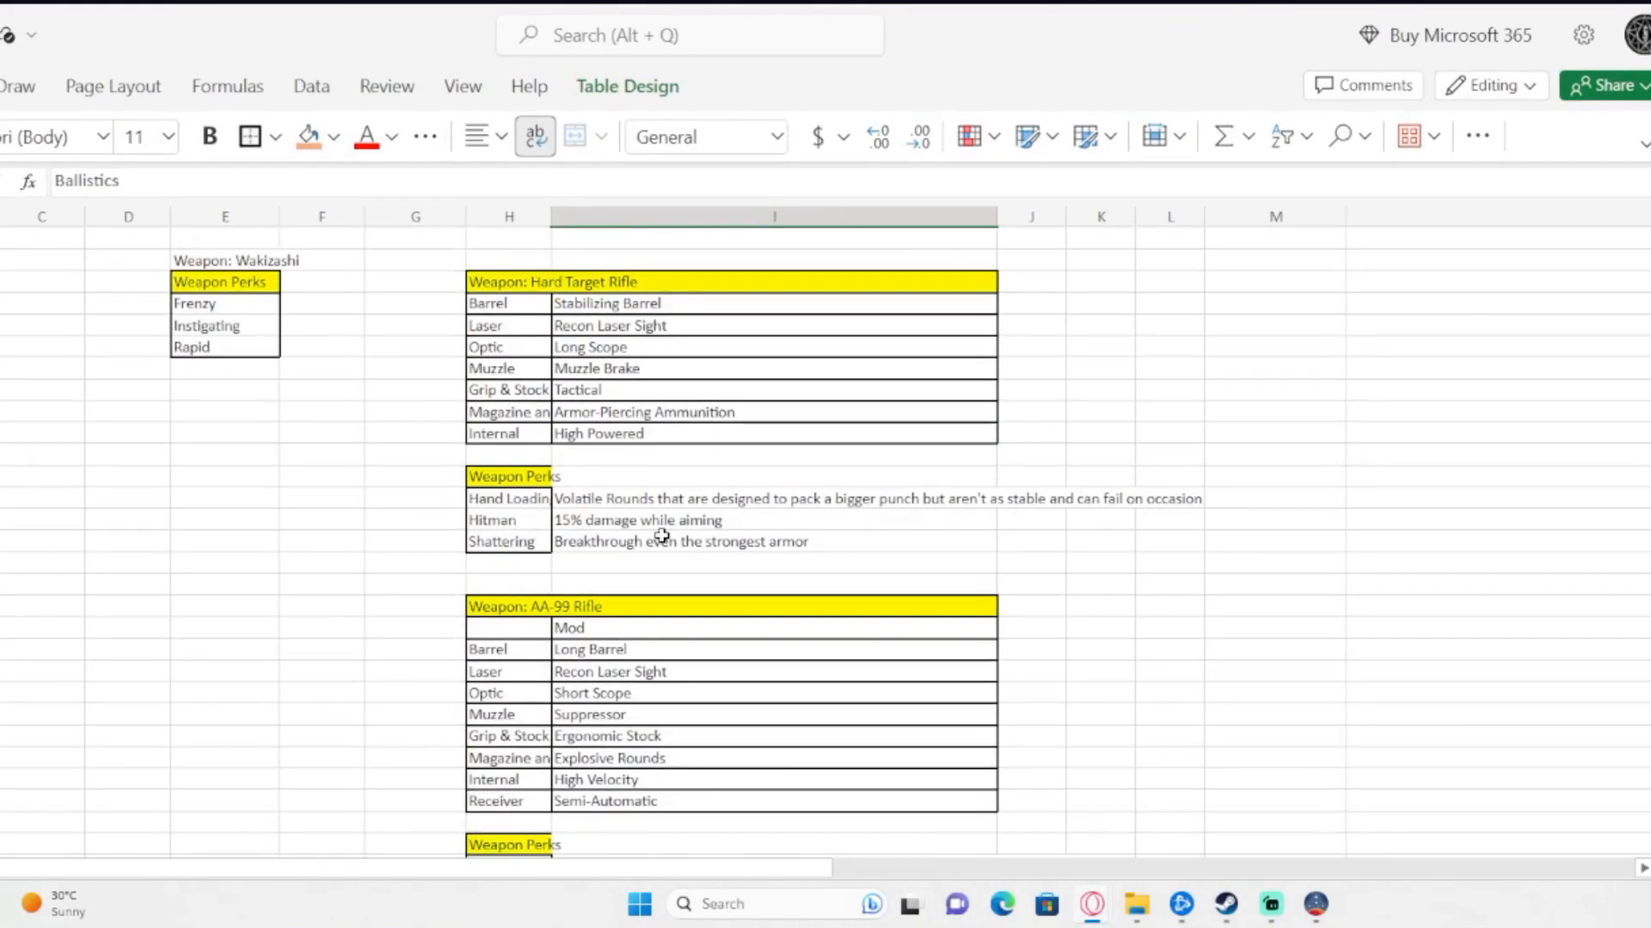
left_click(697, 542)
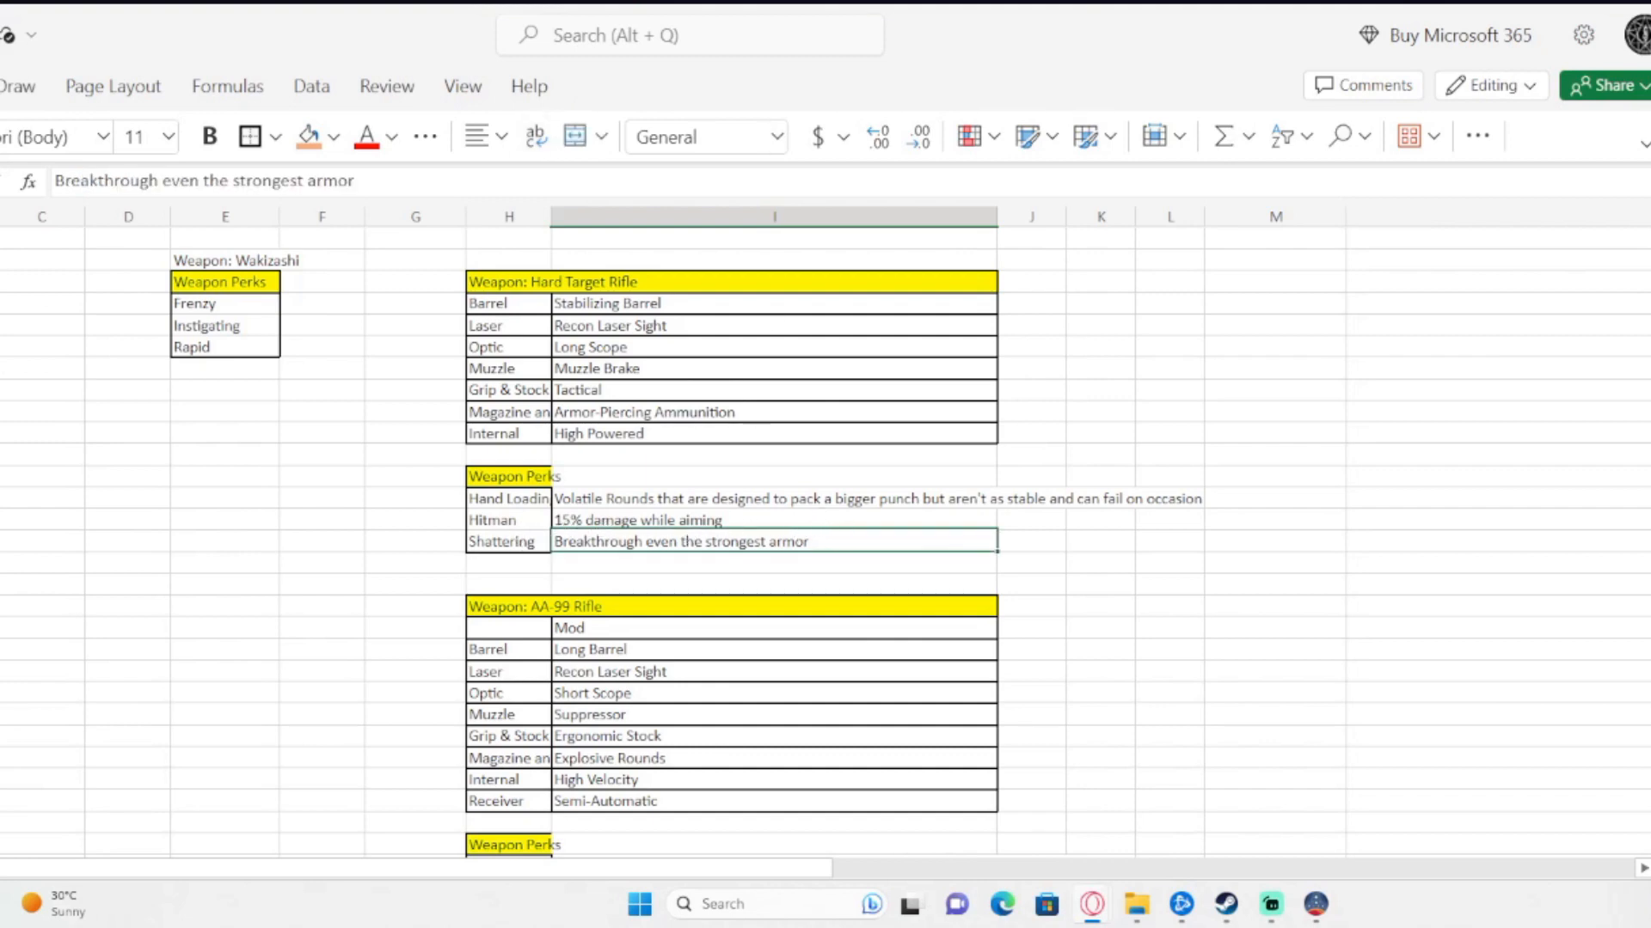
key("alt+Tab")
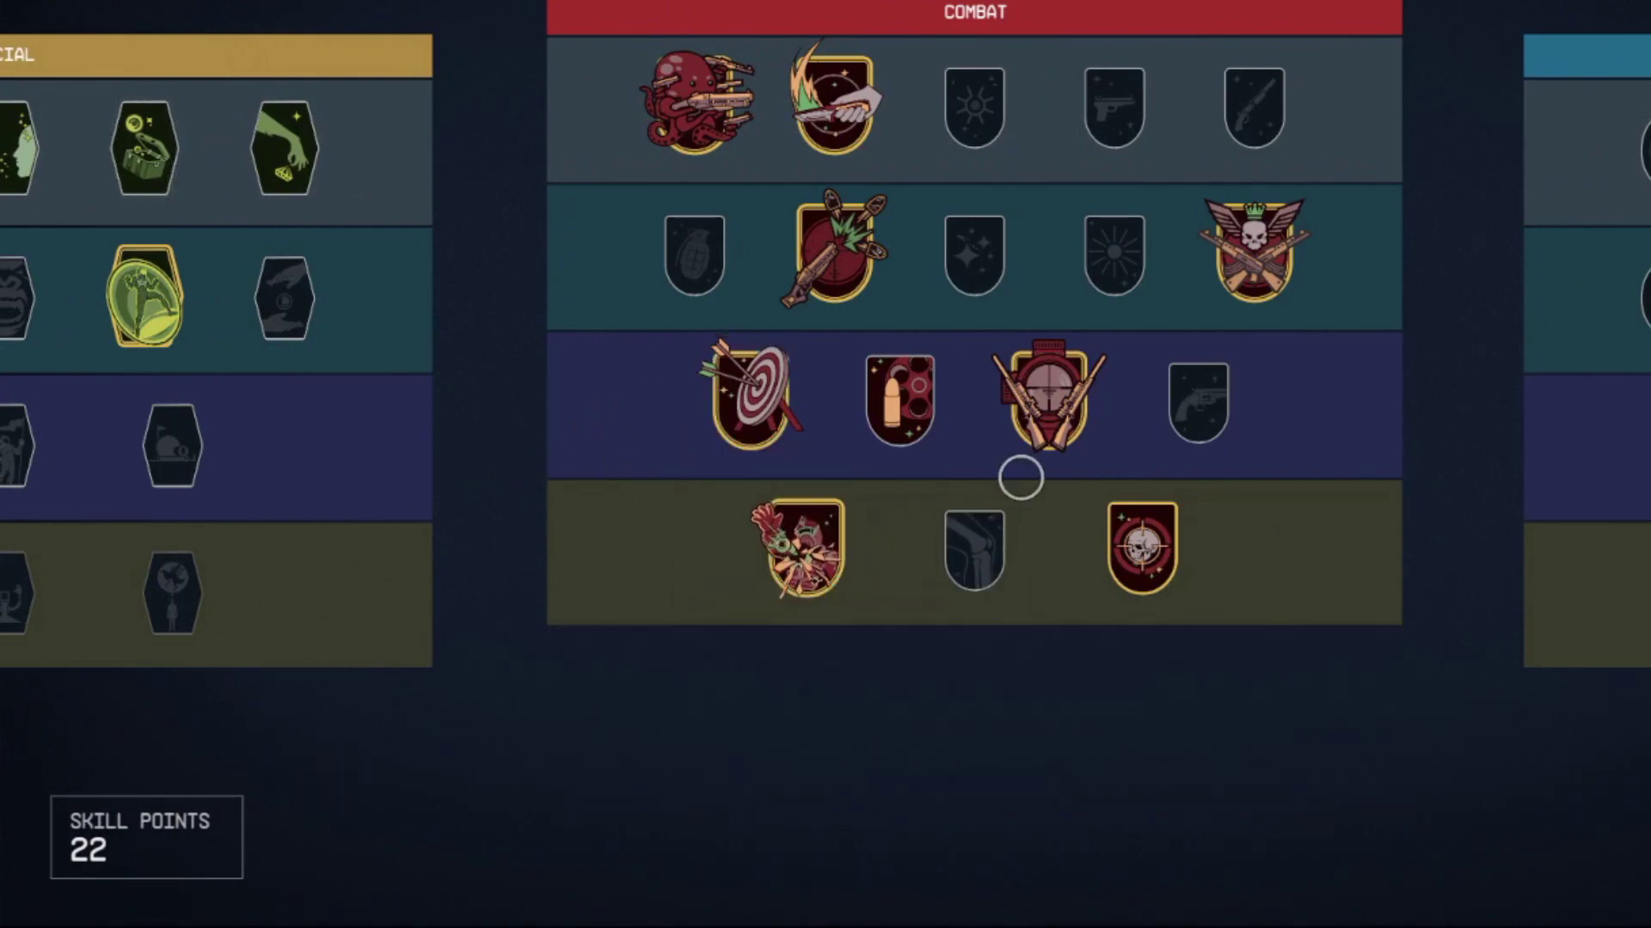
key("Right")
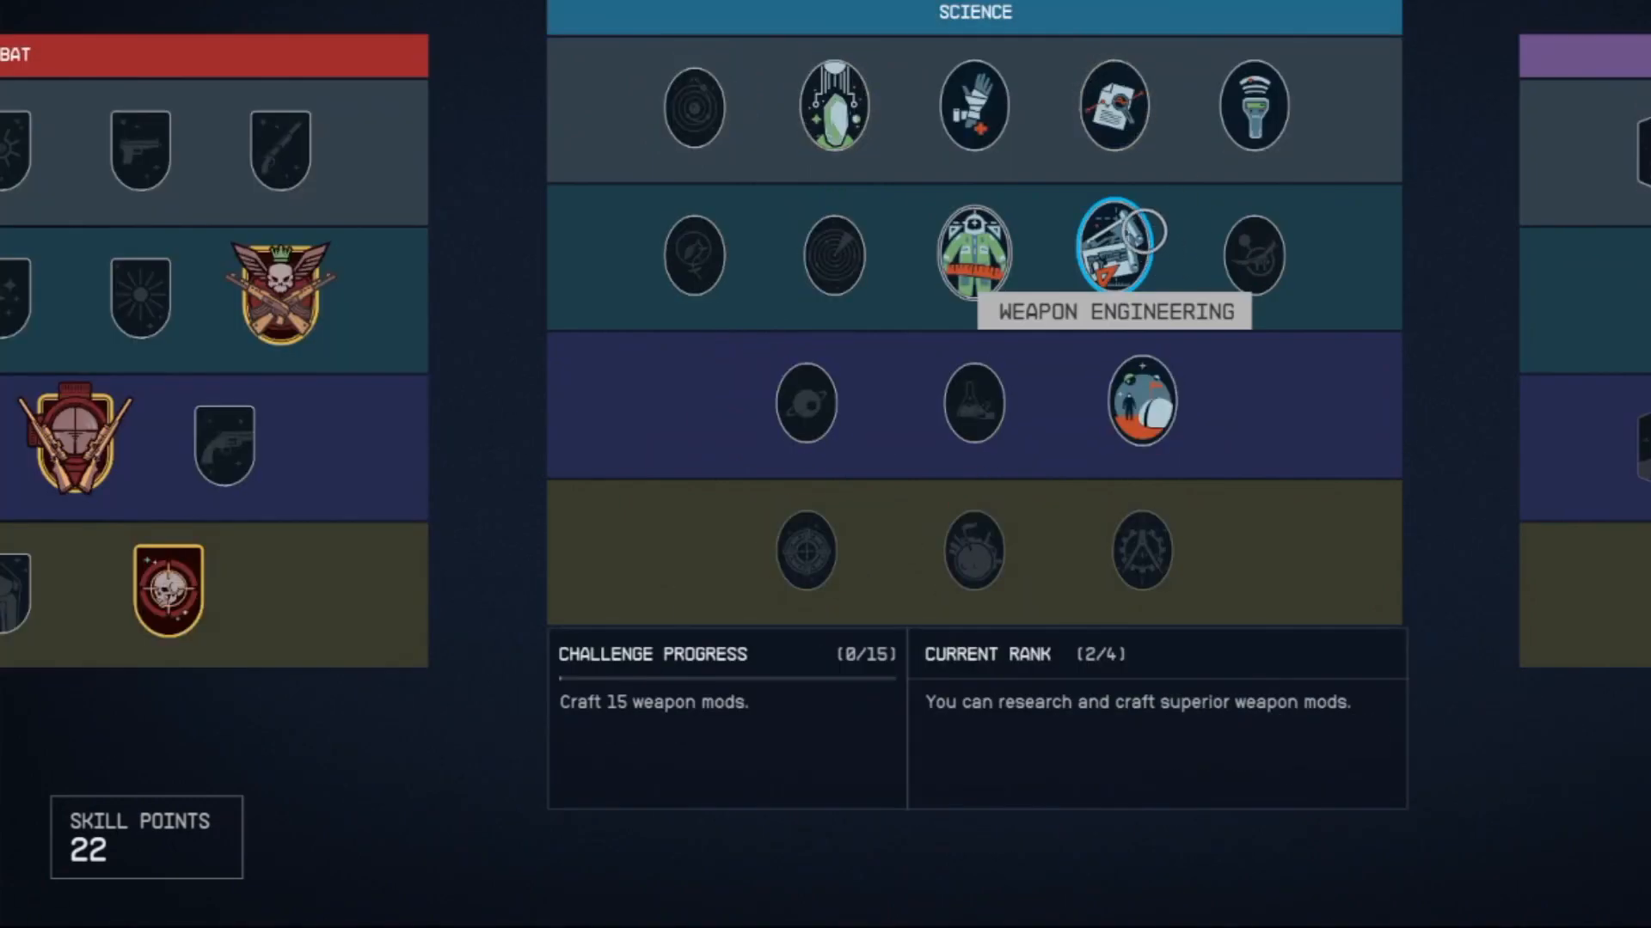
left_click(1109, 252)
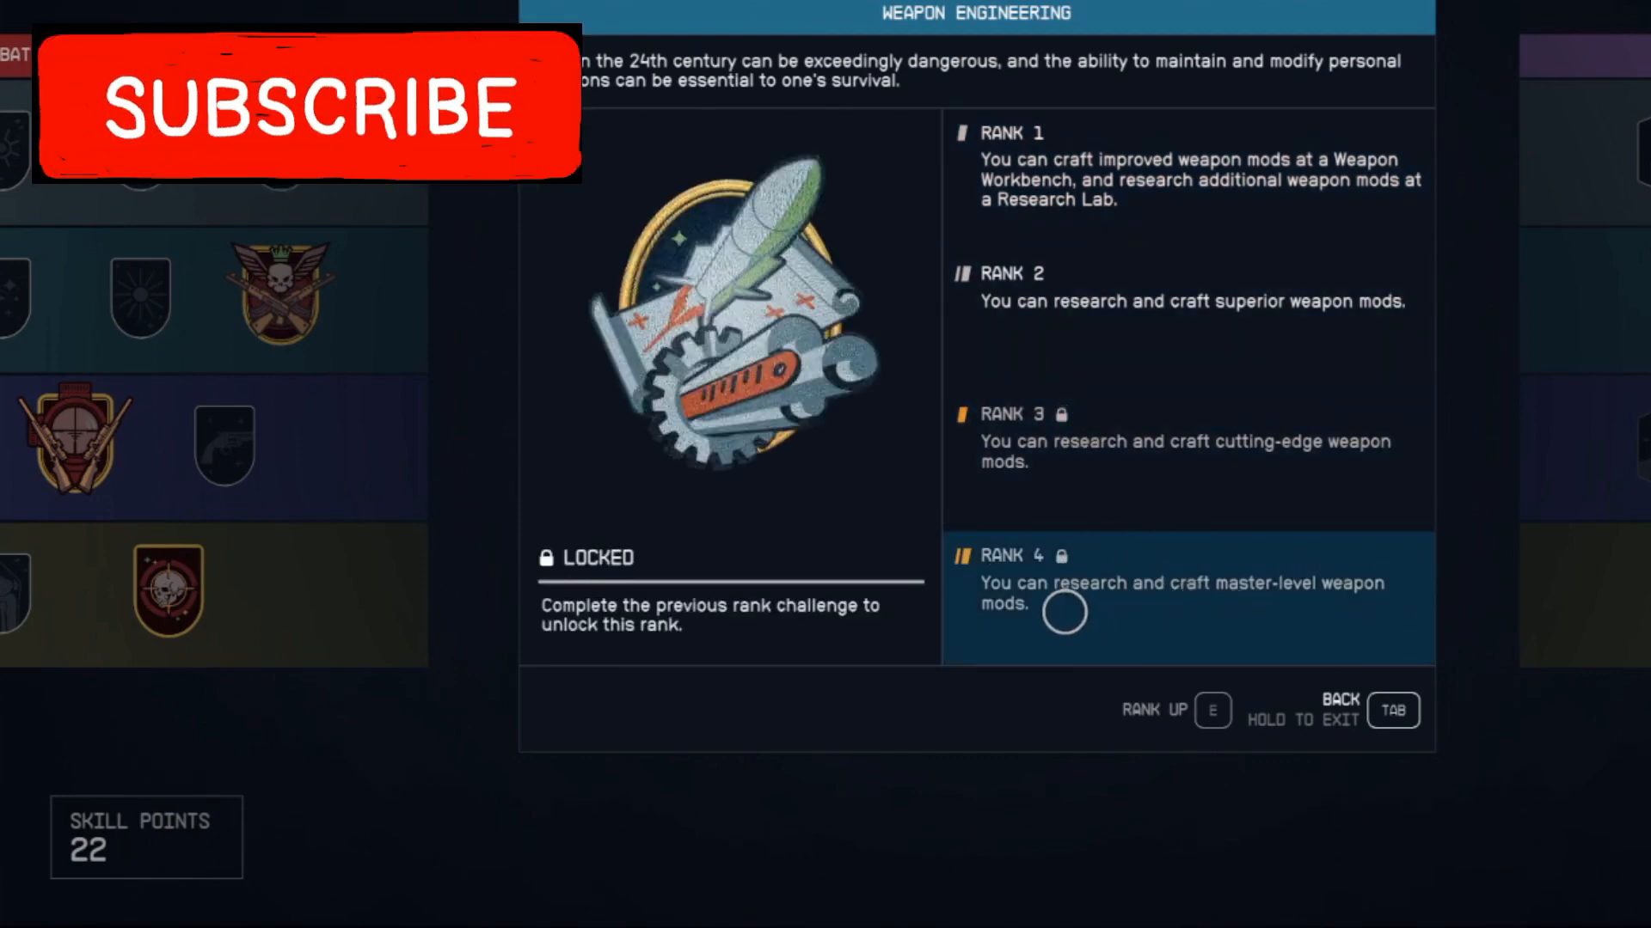
key("Tab")
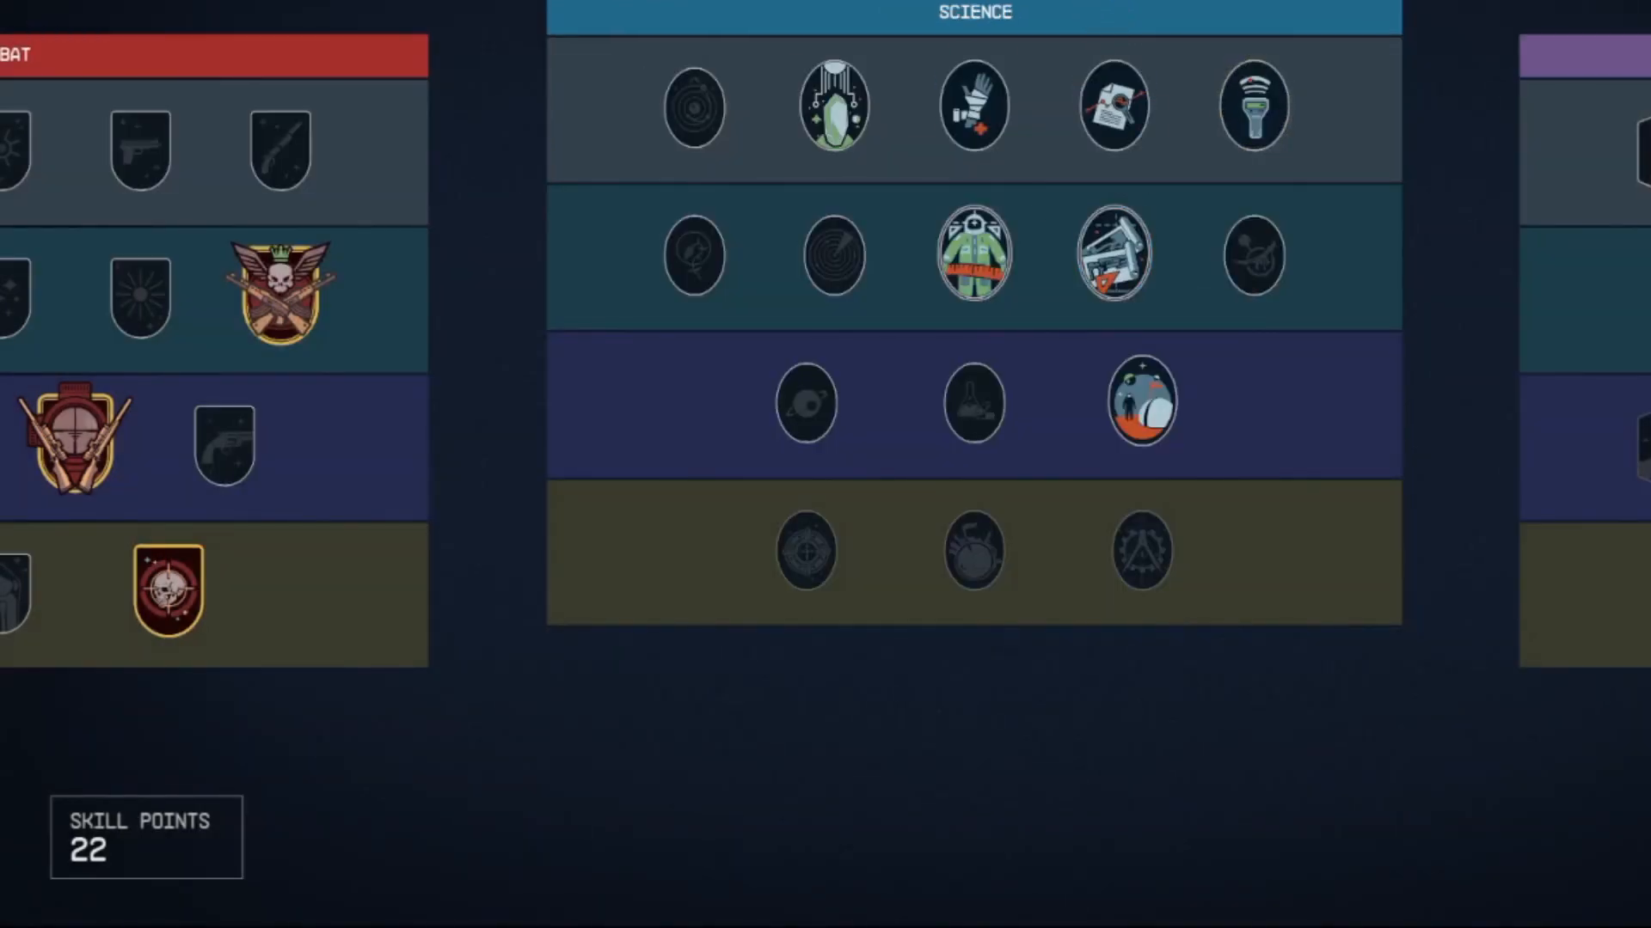
left_click(215, 388)
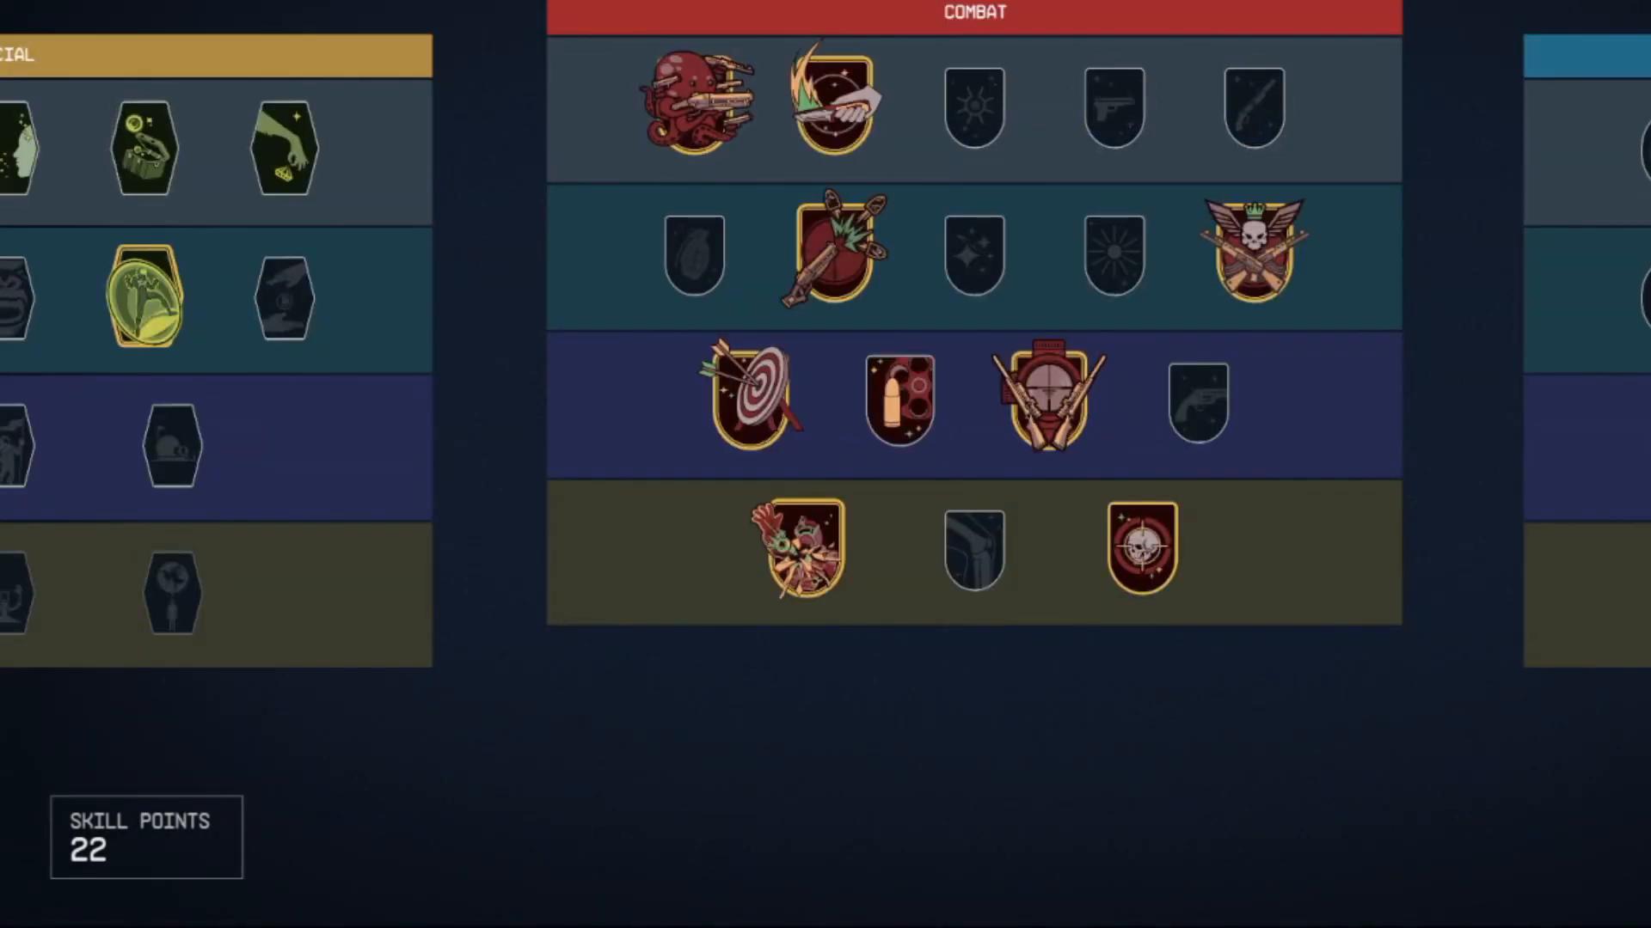
Move to the Physical skill category and review the Stealth skill's rank details
key("q")
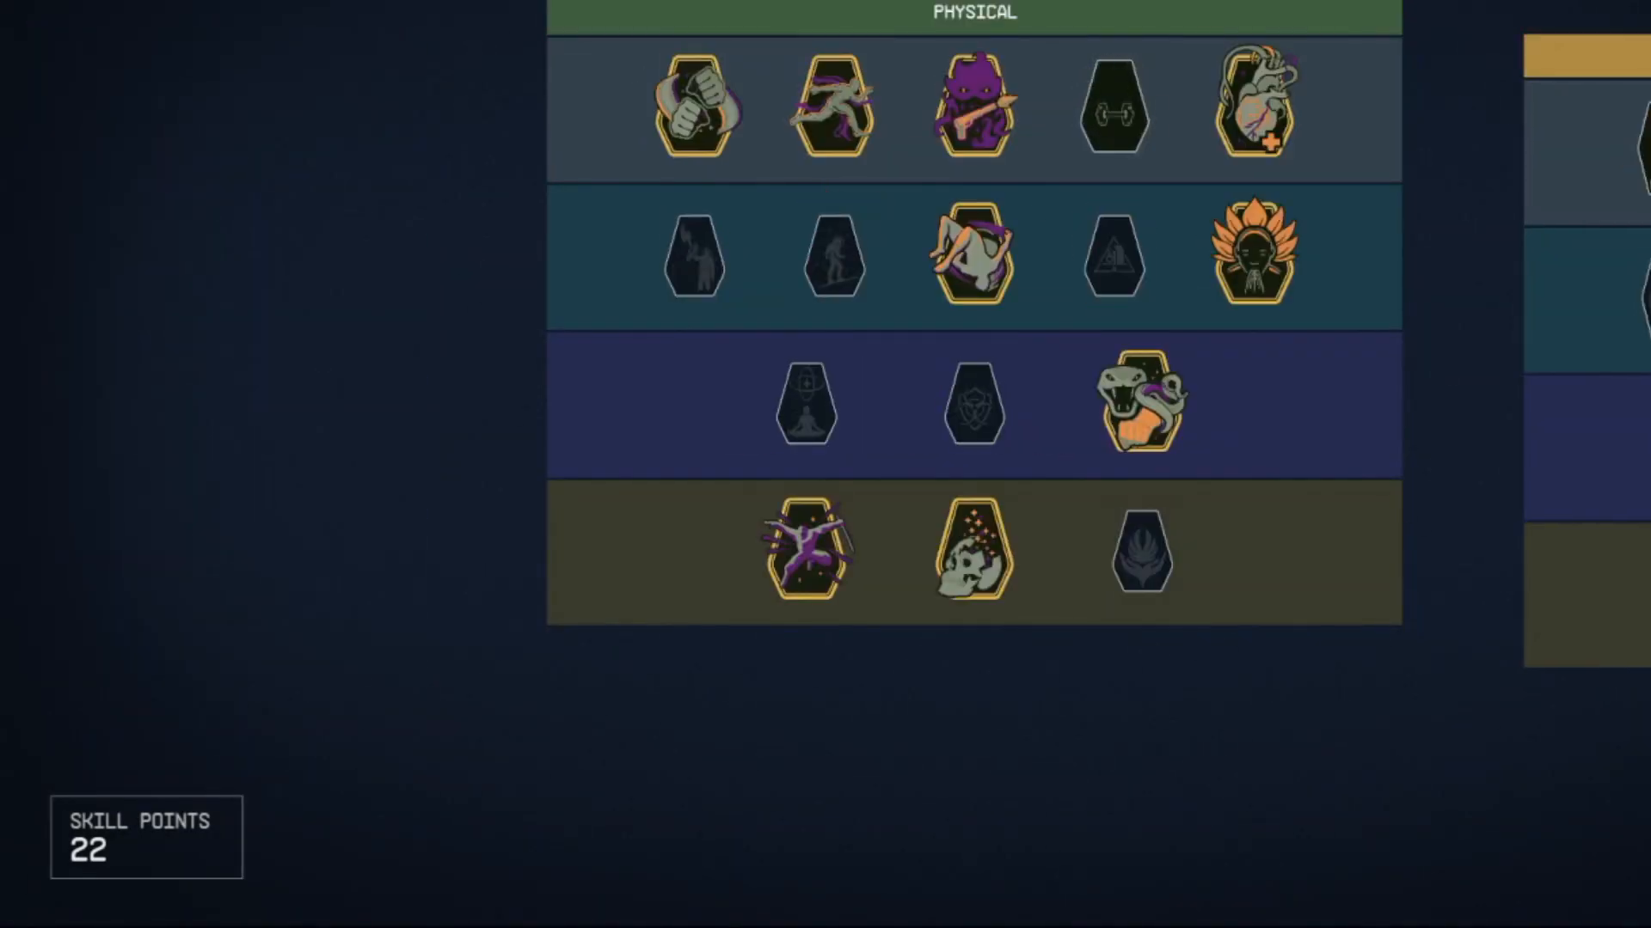
key("e")
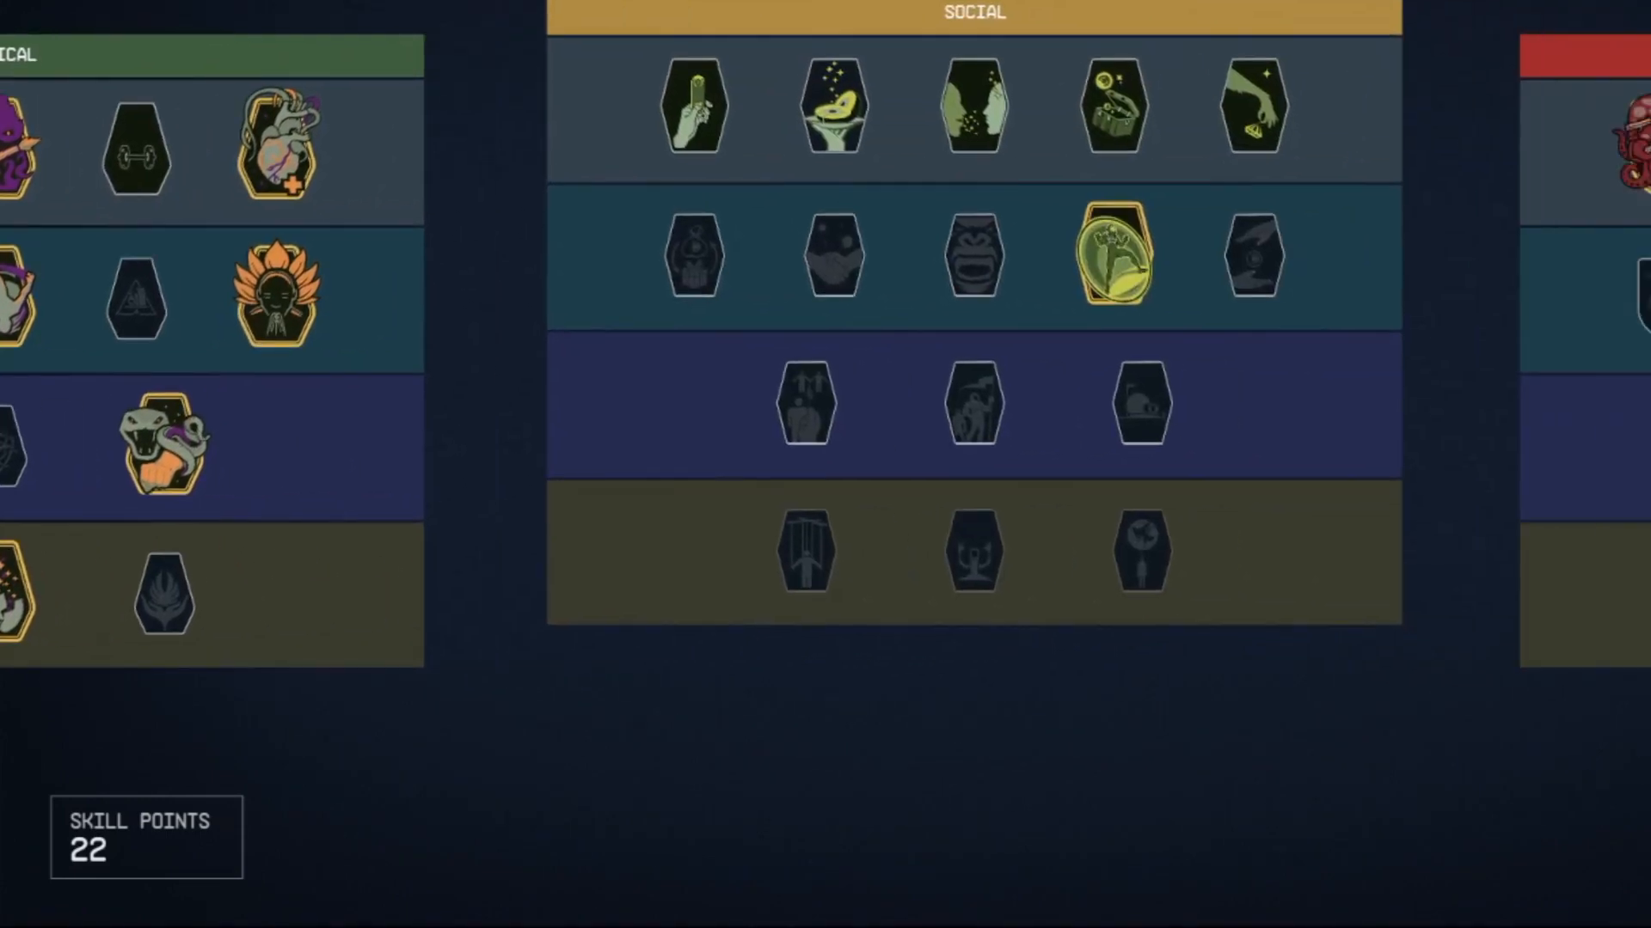
key("q")
left_click(977, 103)
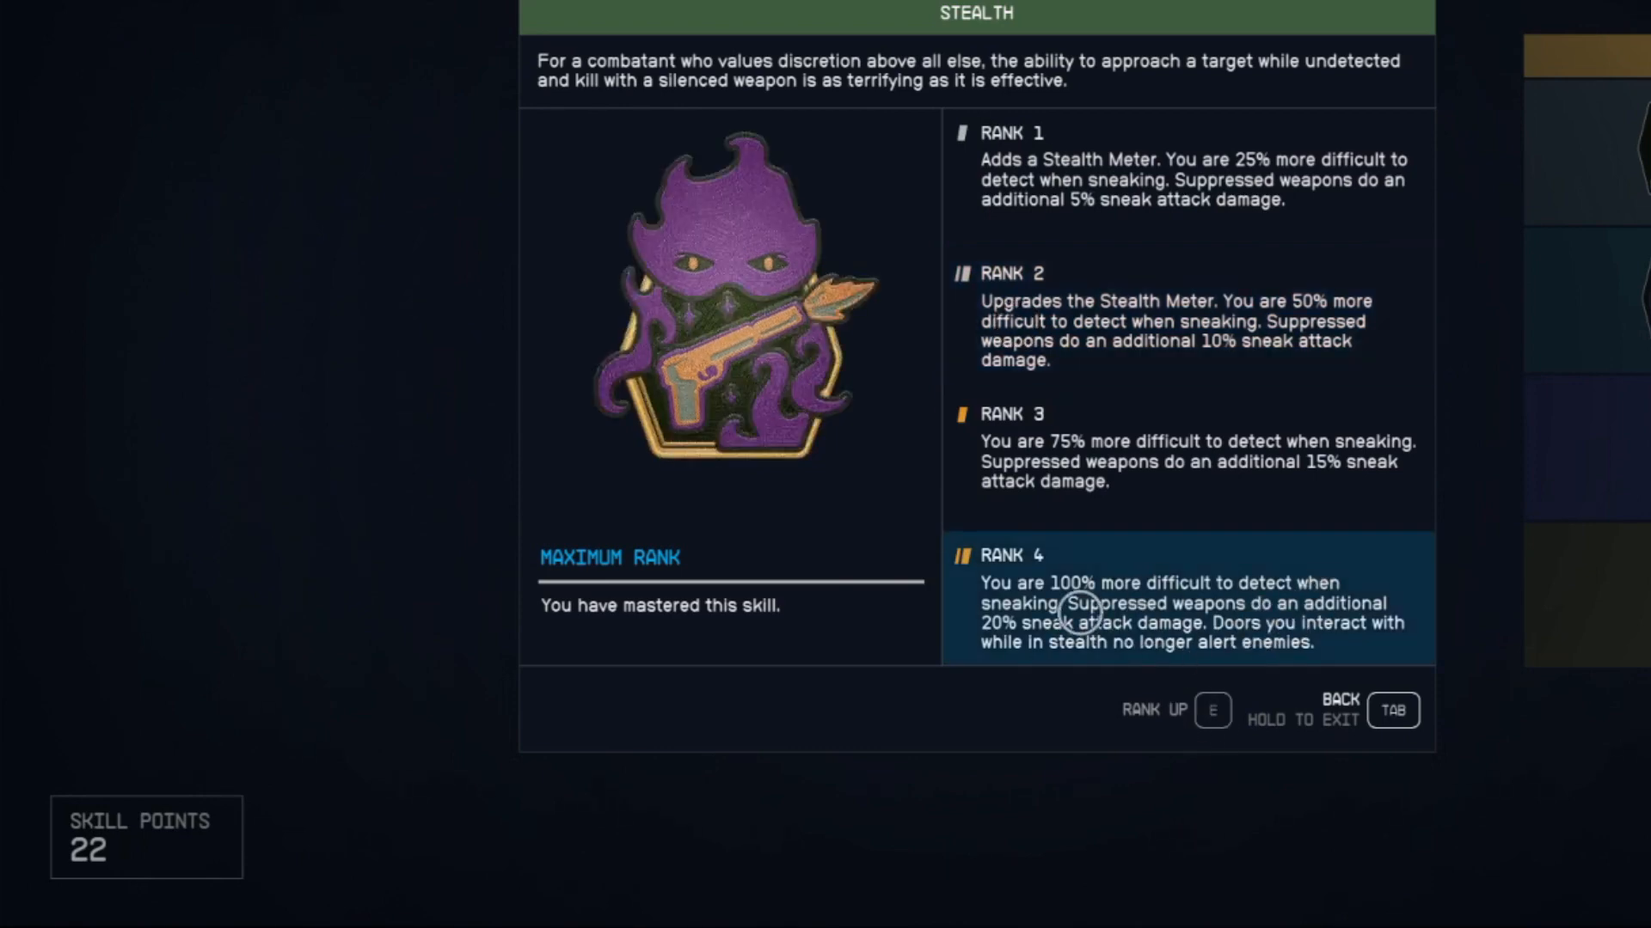
key("Tab")
View the Concealment skill ranks, then the Cutter weapon's stats in the inventory
left_click(789, 539)
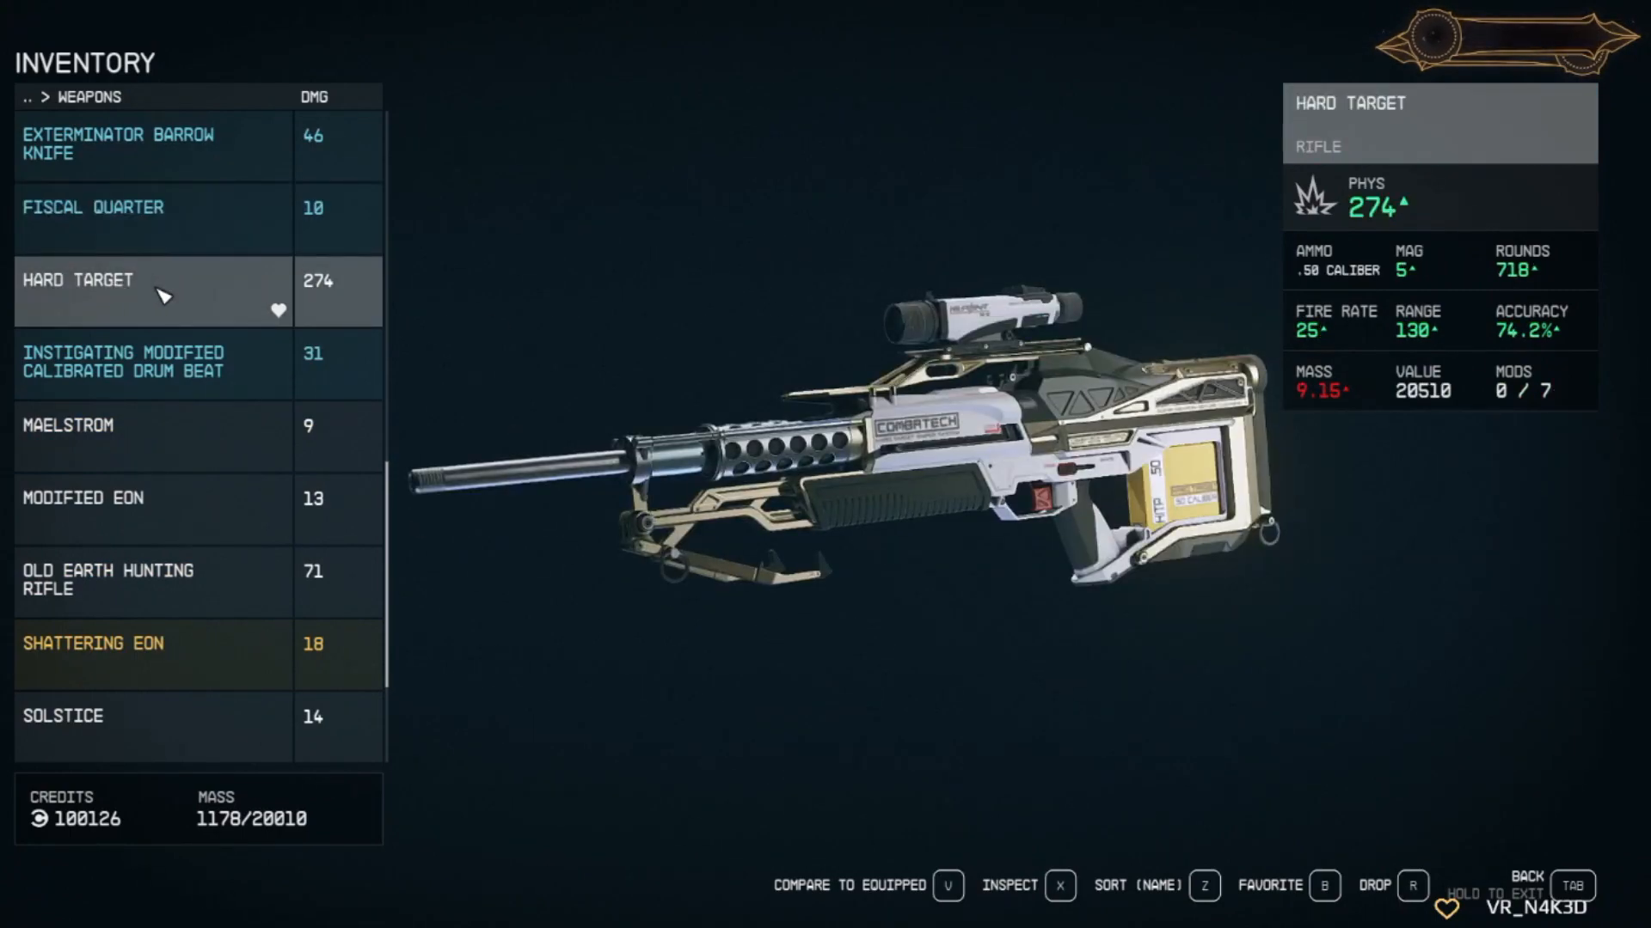
scroll(164, 295, "up", 5)
scroll(163, 296, "up", 1)
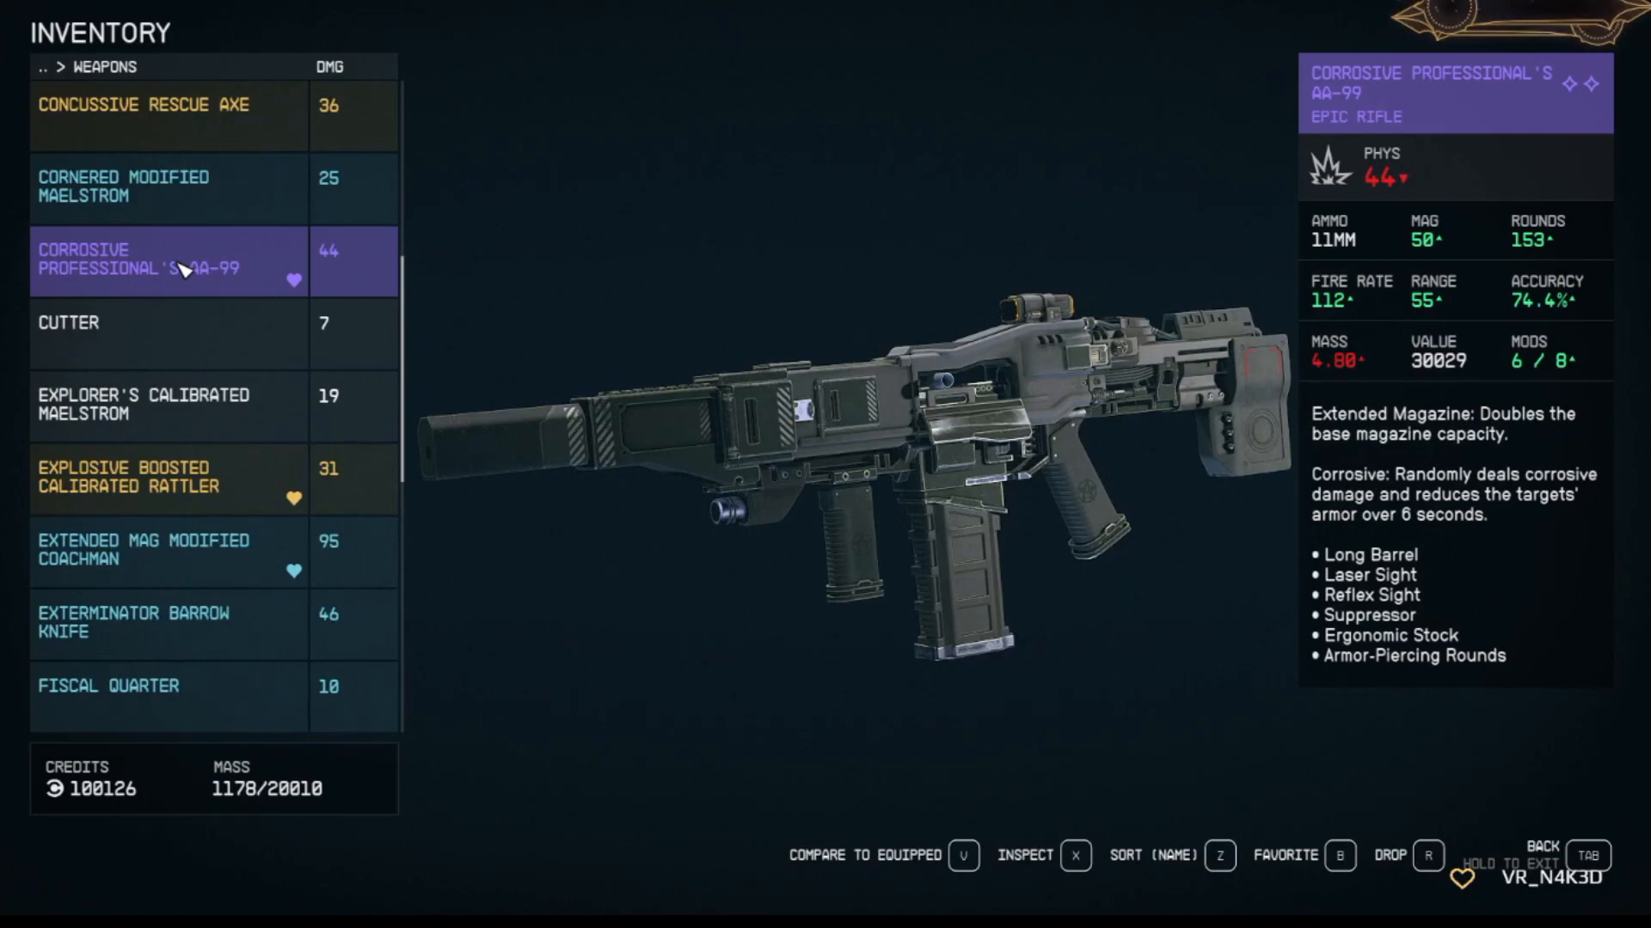
left_click(199, 323)
Bring Excel over the game and point out the AA-99 Rifle's Incendiary and Furious perks
key("alt+Tab")
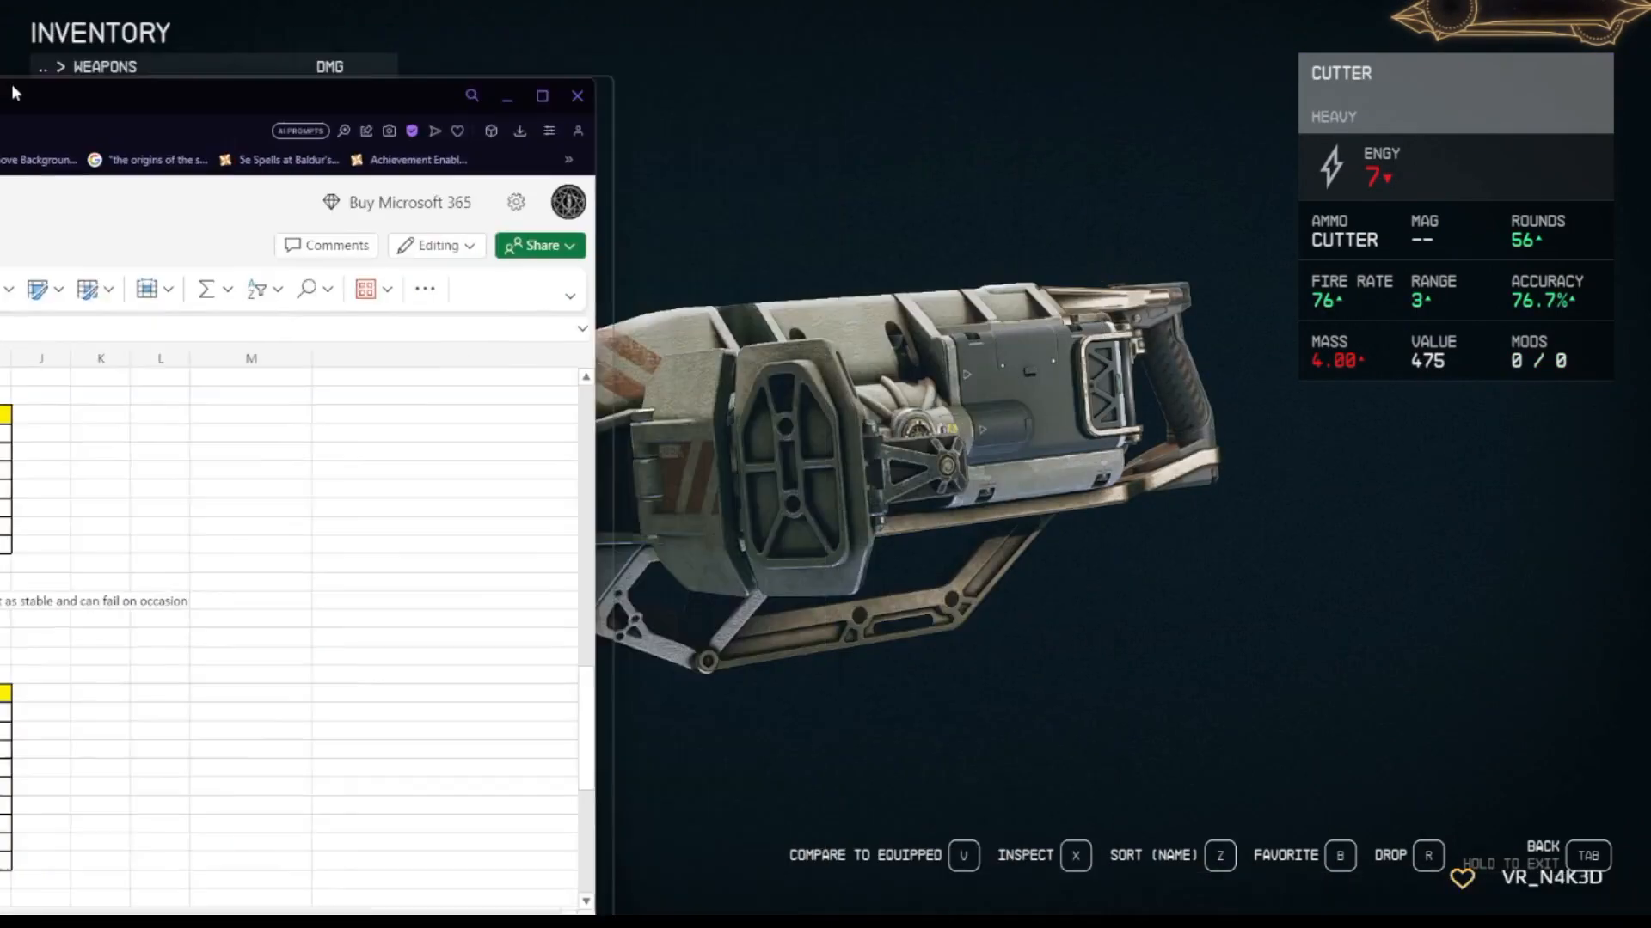
left_click_drag(254, 89, 826, 7)
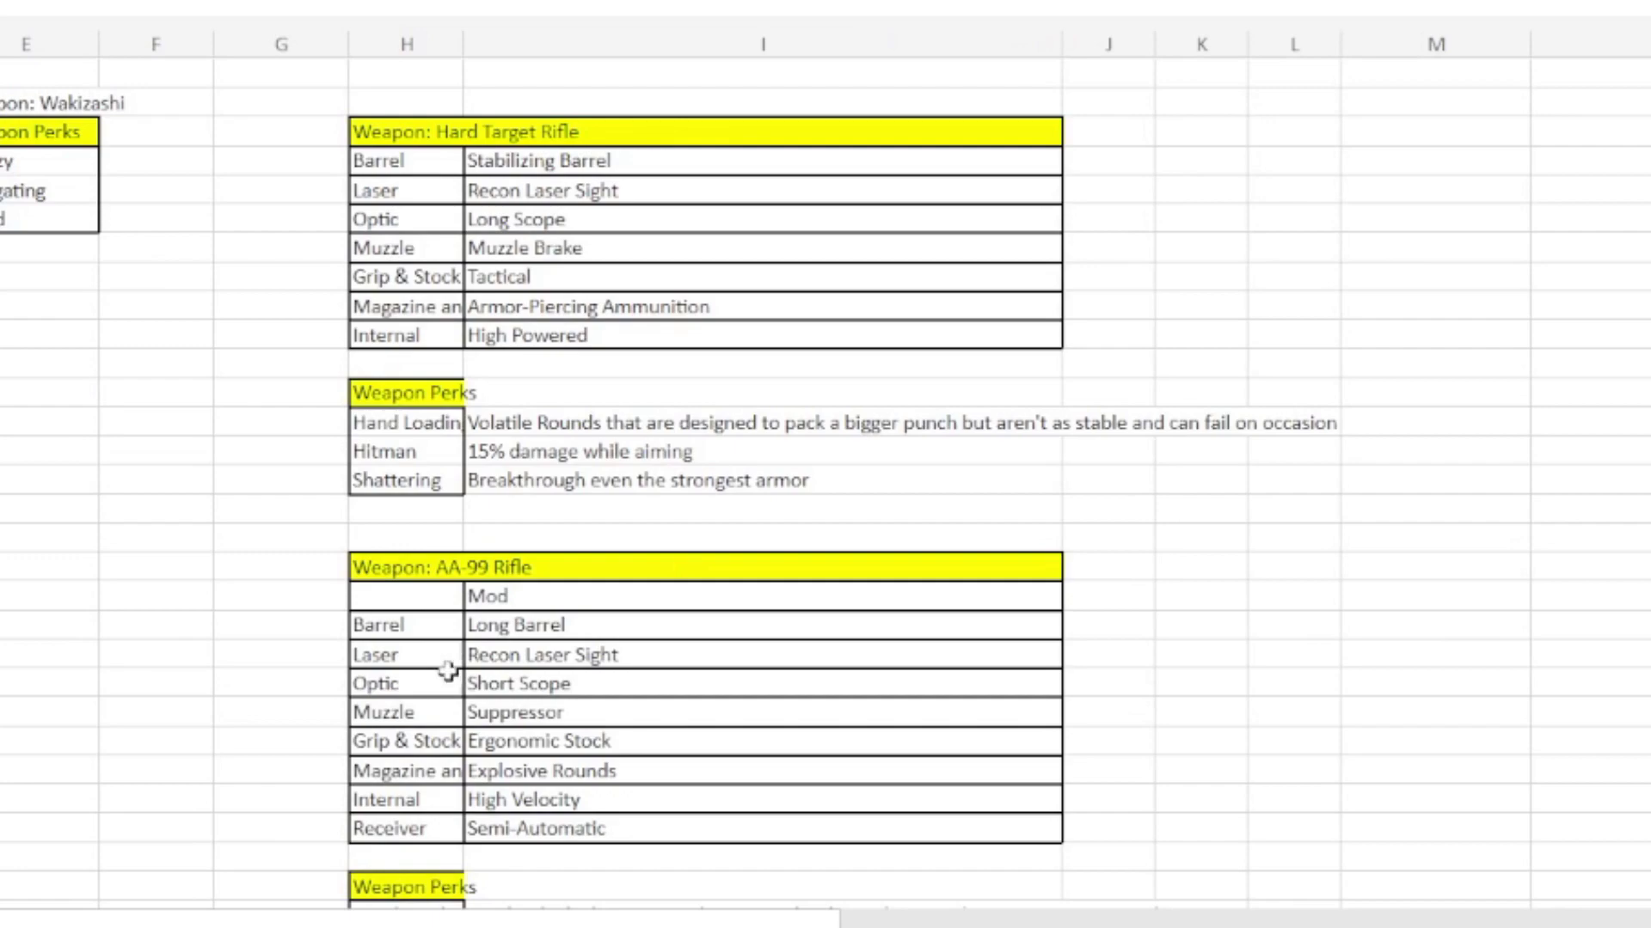
scroll(558, 620, "down", 3)
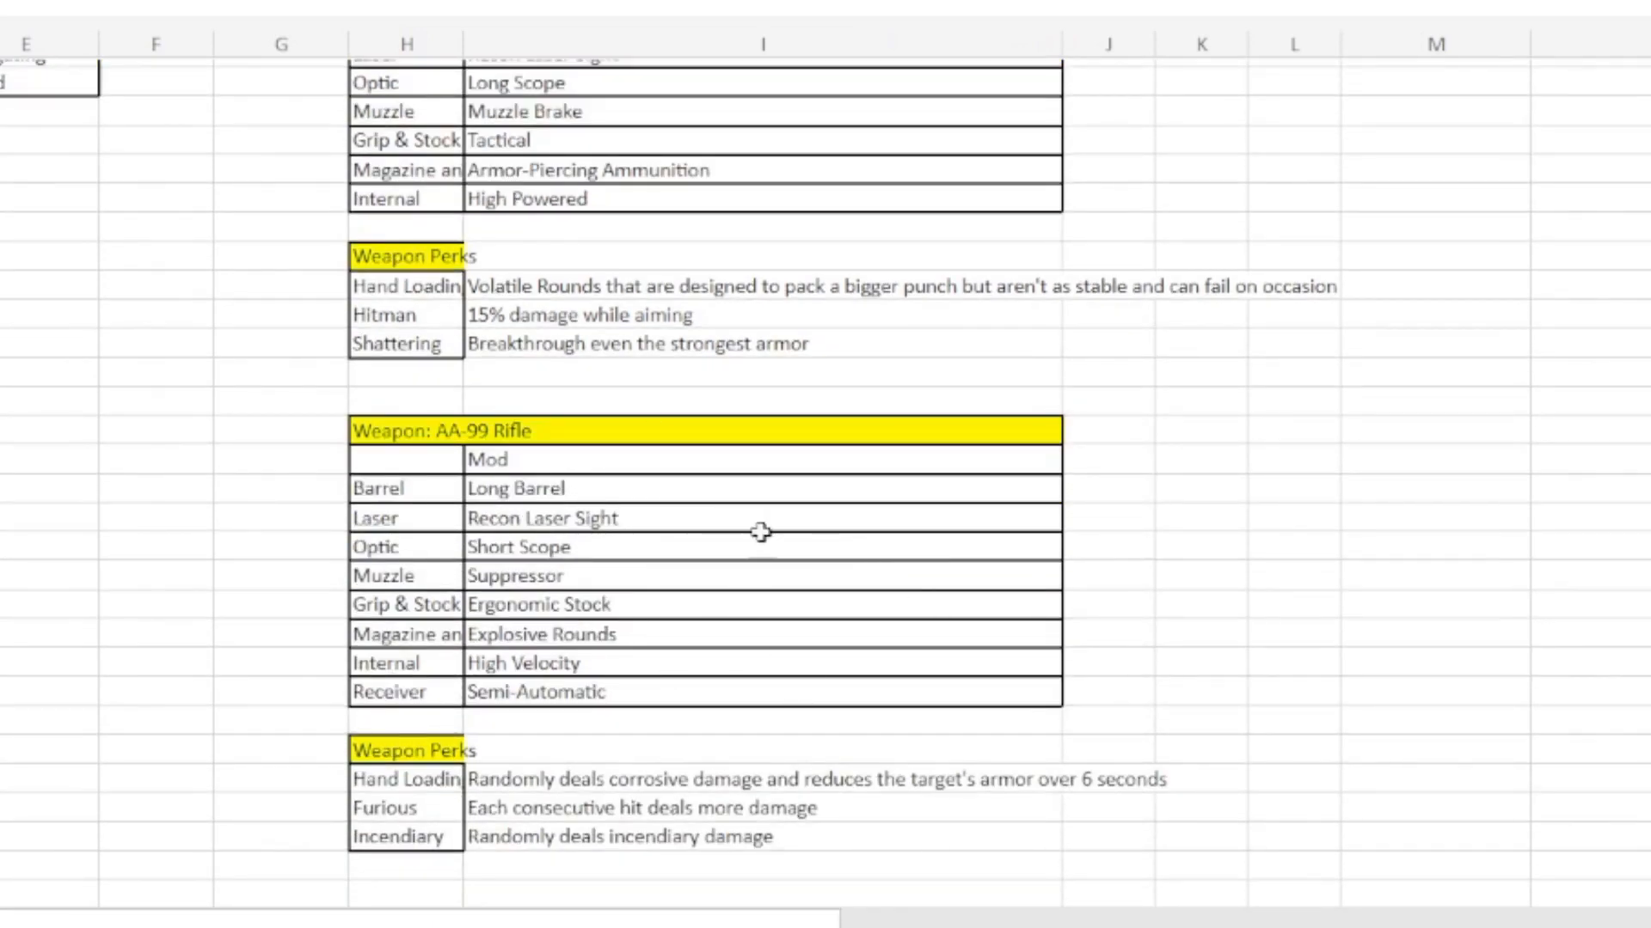
scroll(878, 528, "up", 3)
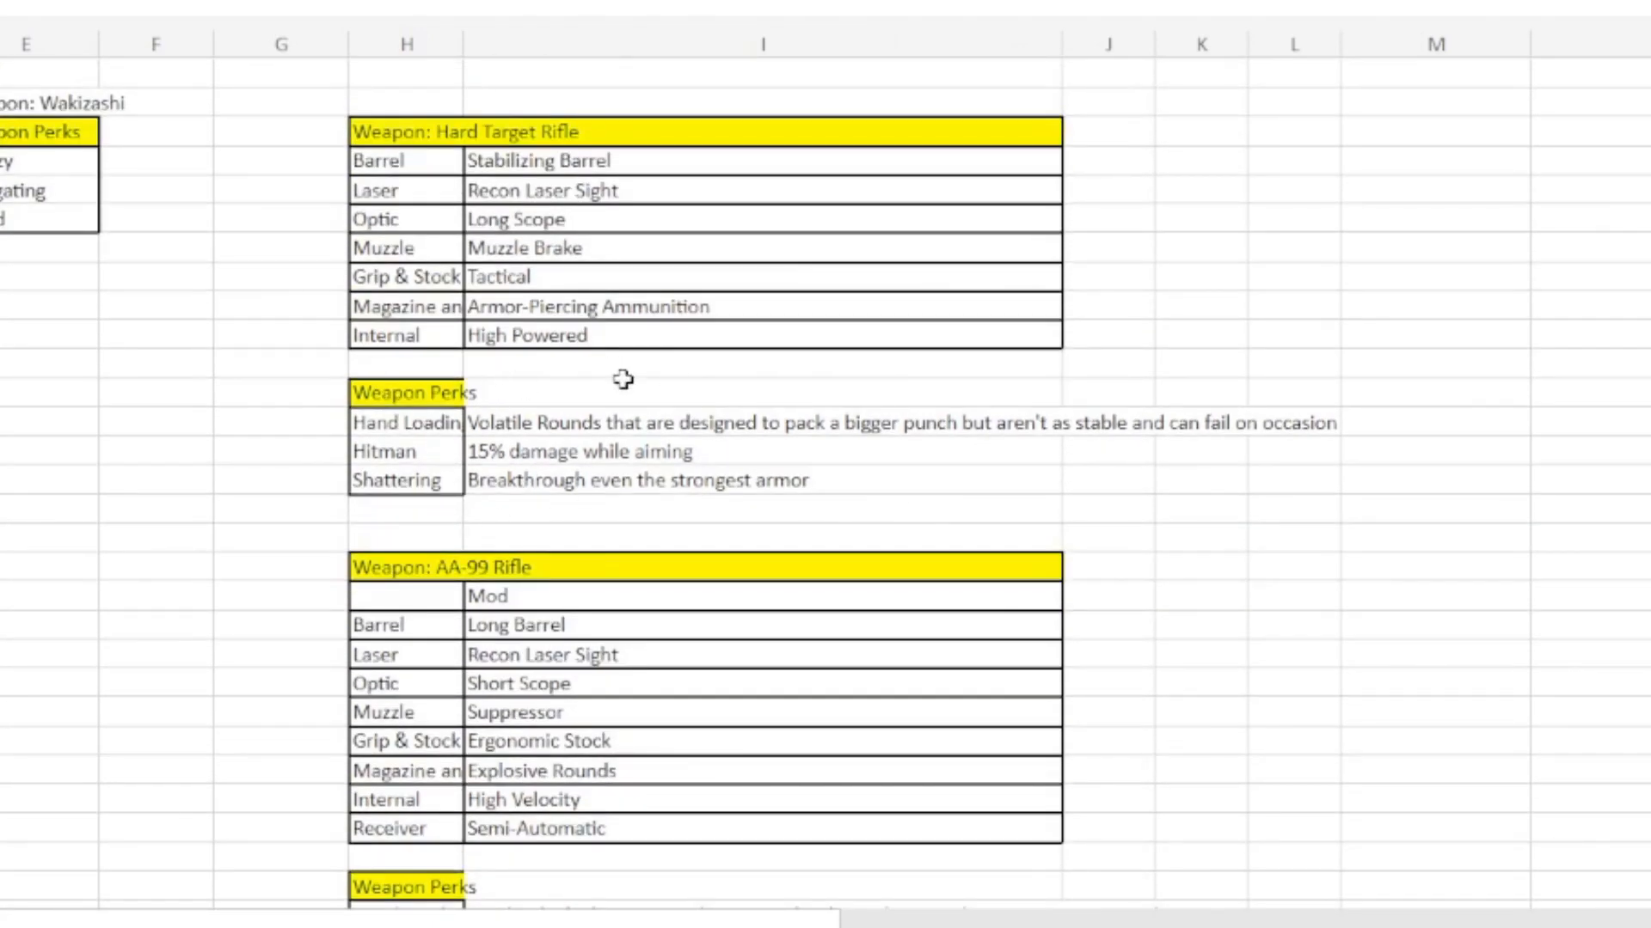
scroll(615, 374, "down", 5)
left_click(541, 725)
left_click(761, 707)
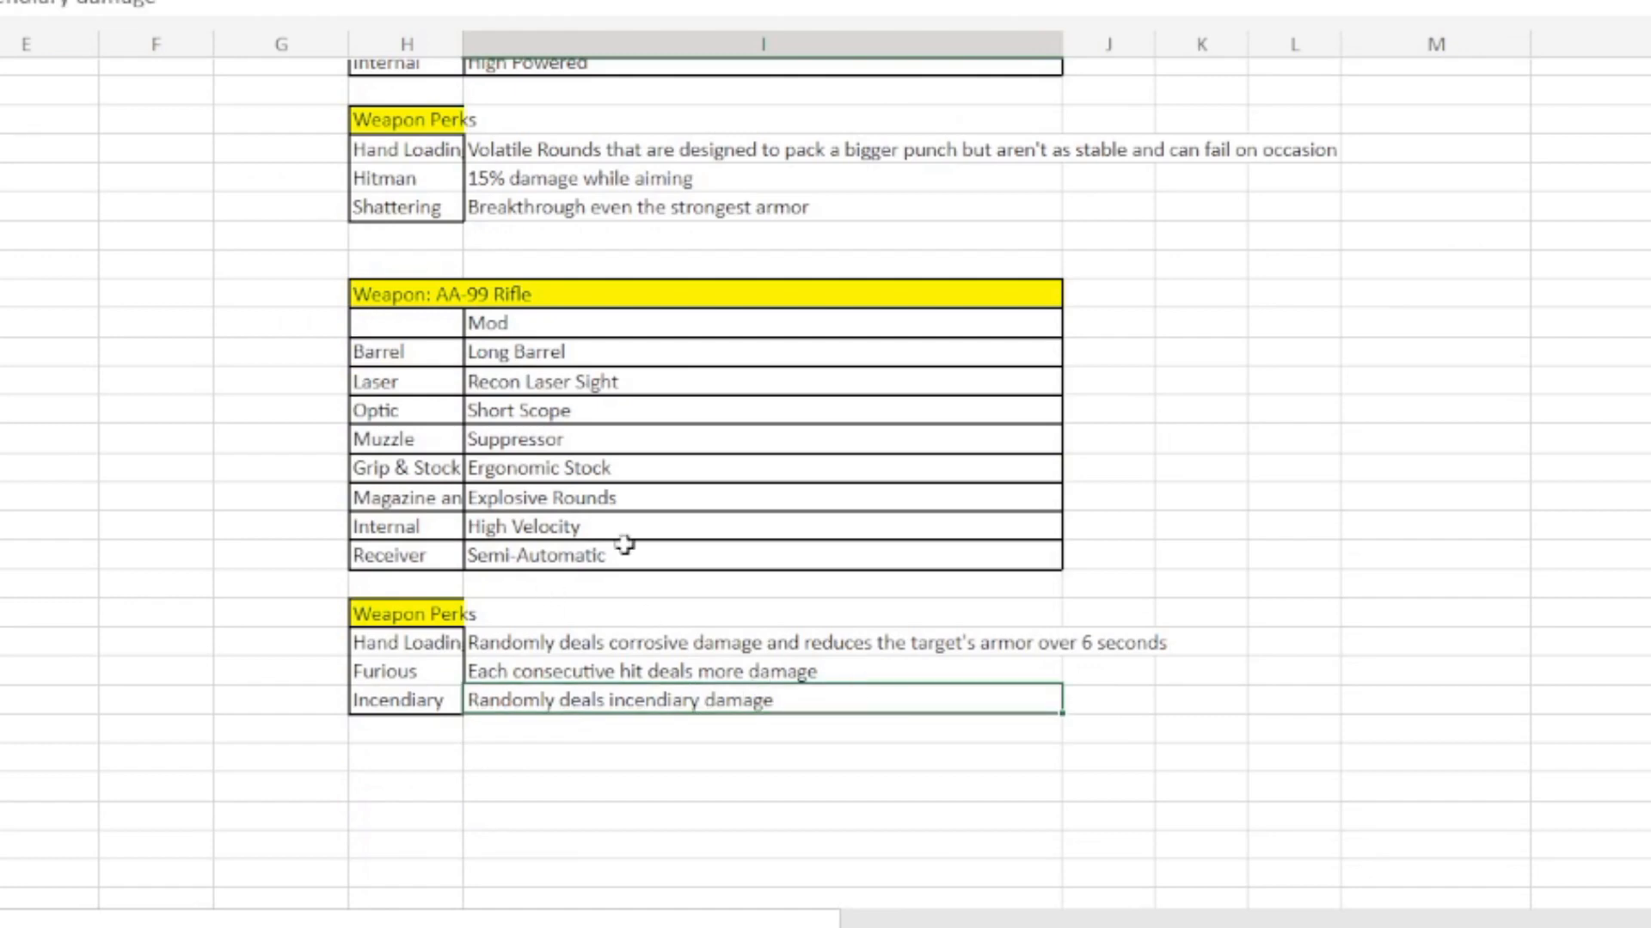
left_click(631, 674)
left_click(448, 673)
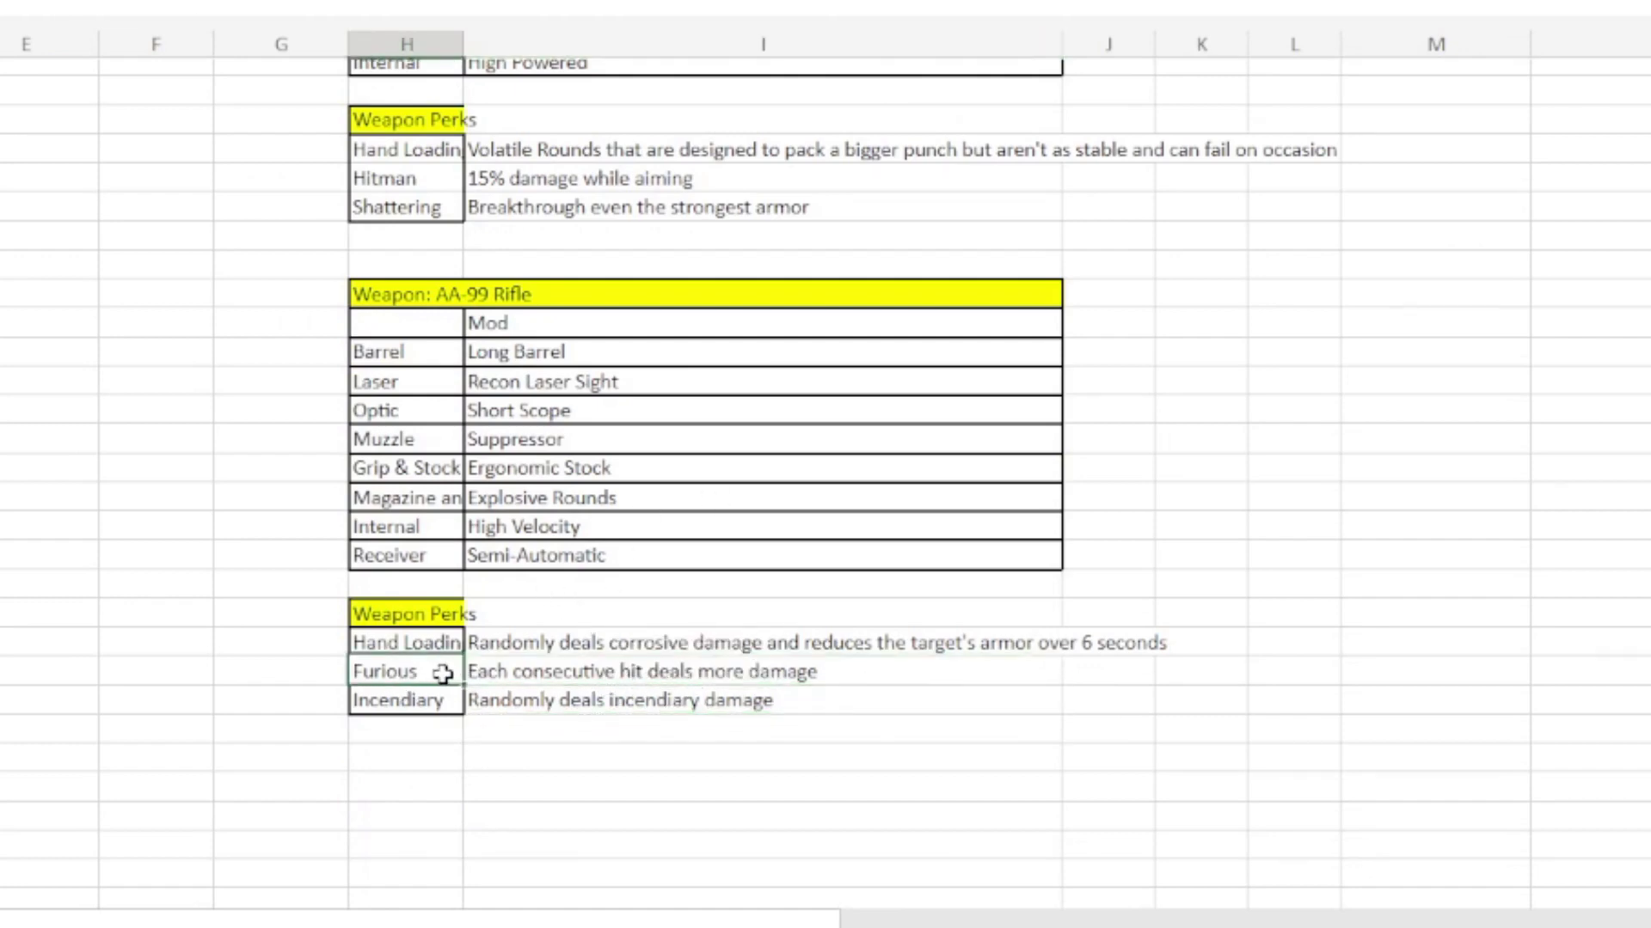
left_click(516, 674)
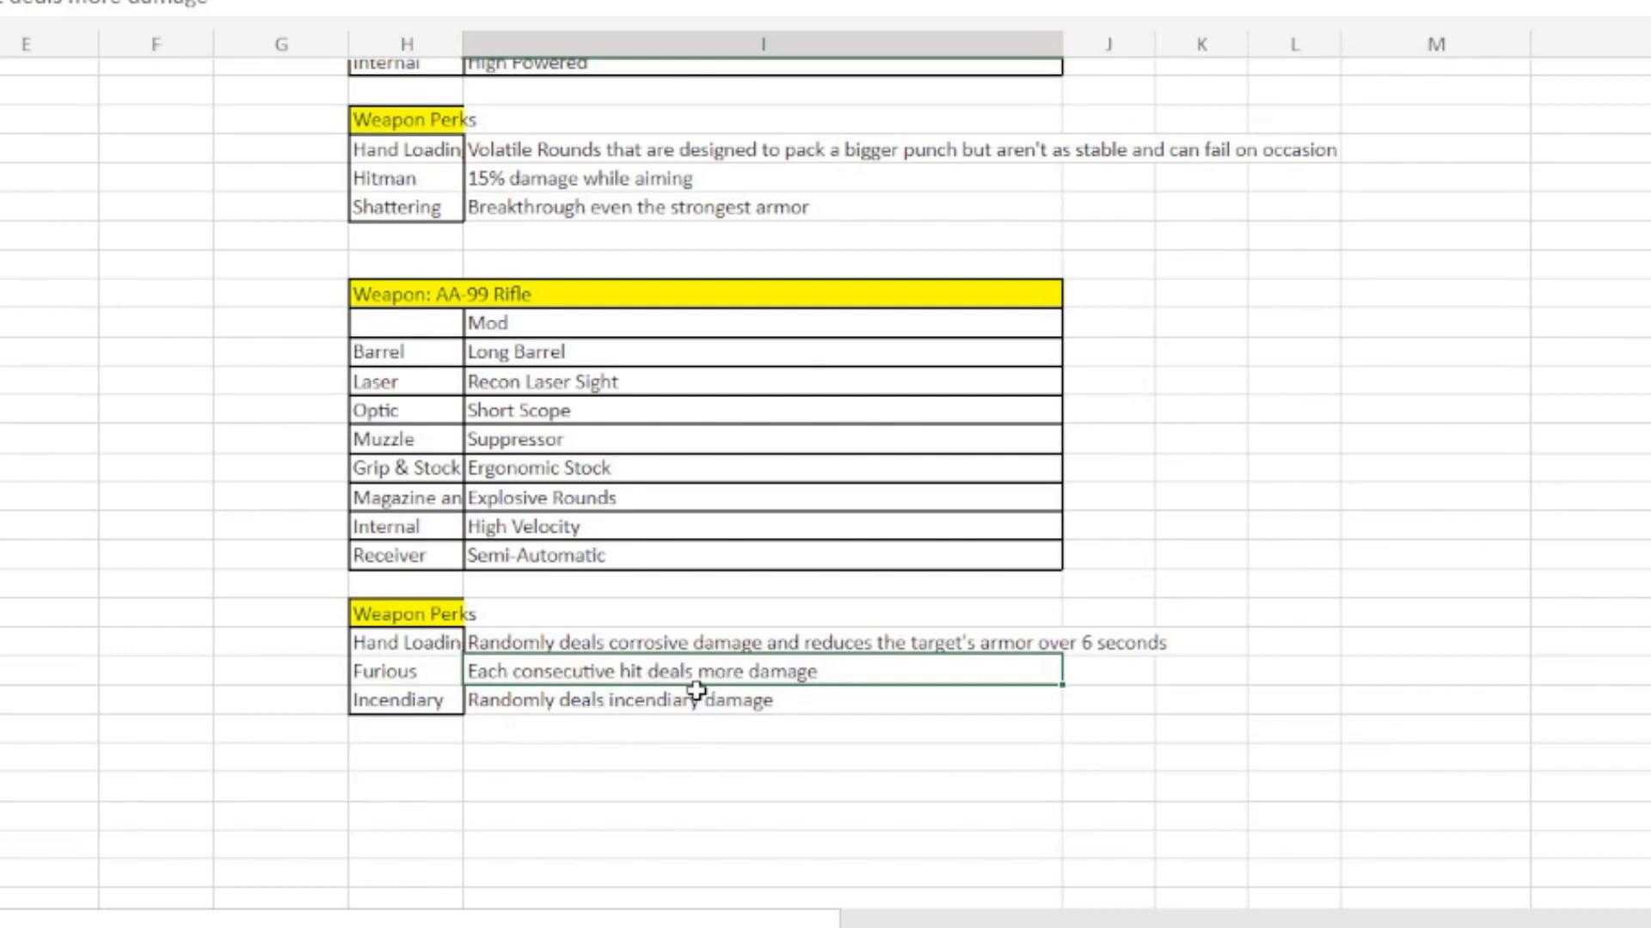
left_click(639, 702)
Highlight the AA-99 Rifle perk description cells one after another
left_click(567, 646)
left_click(565, 703)
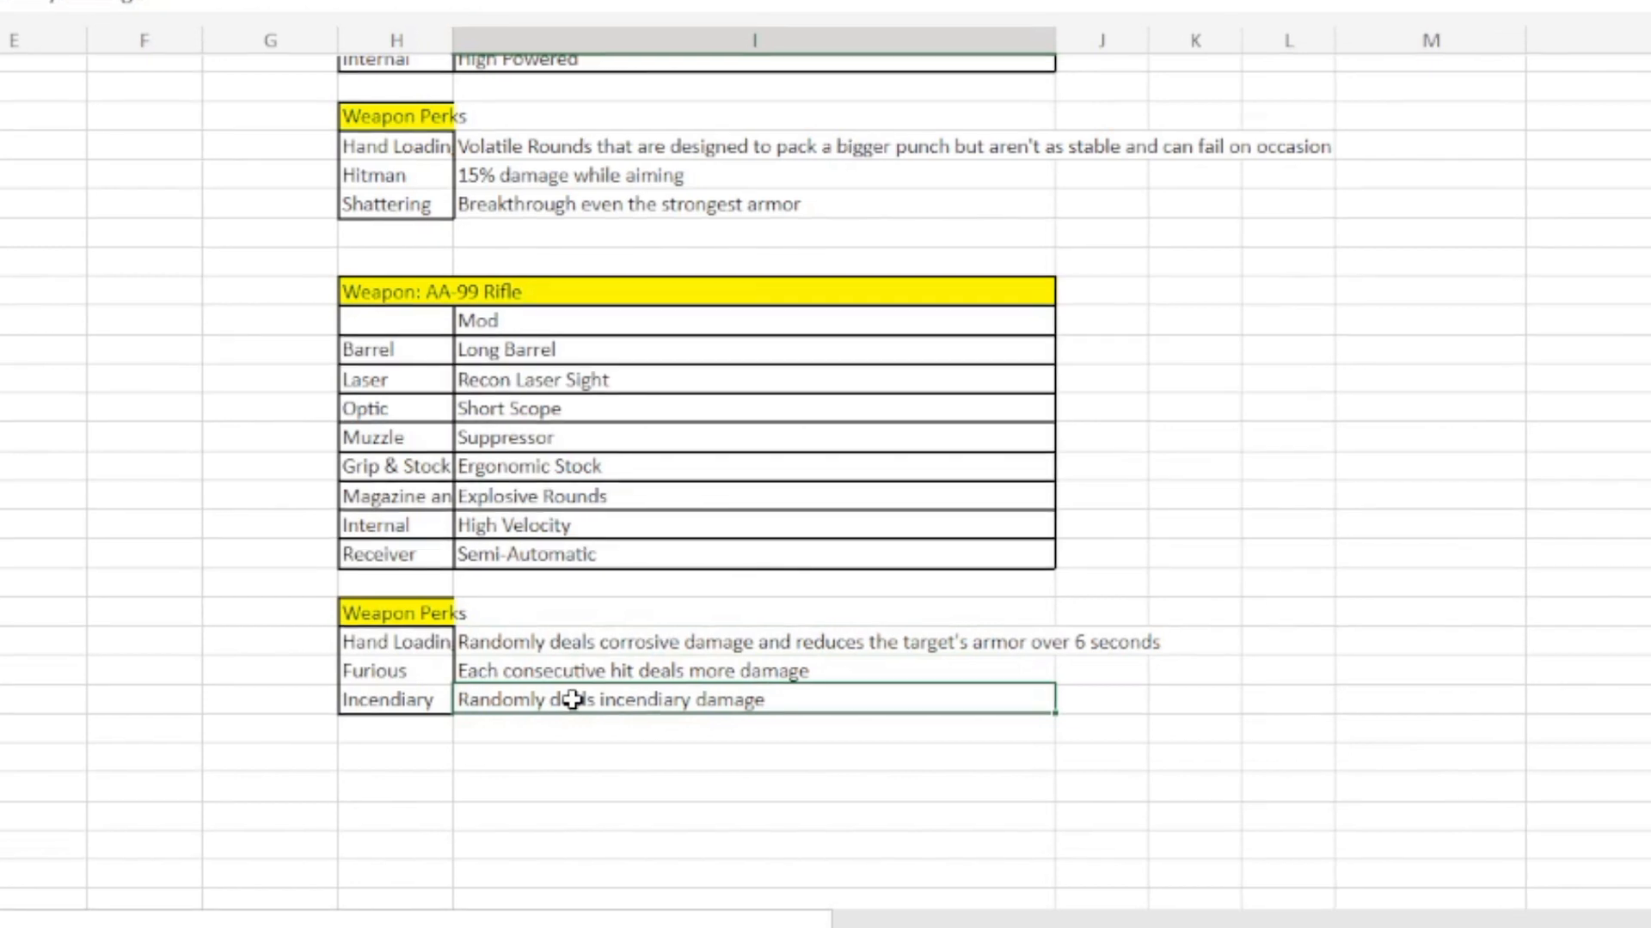
left_click(614, 637)
left_click(597, 701)
left_click(545, 645)
left_click(563, 757)
scroll(683, 787, "up", 2)
scroll(477, 374, "up", 5)
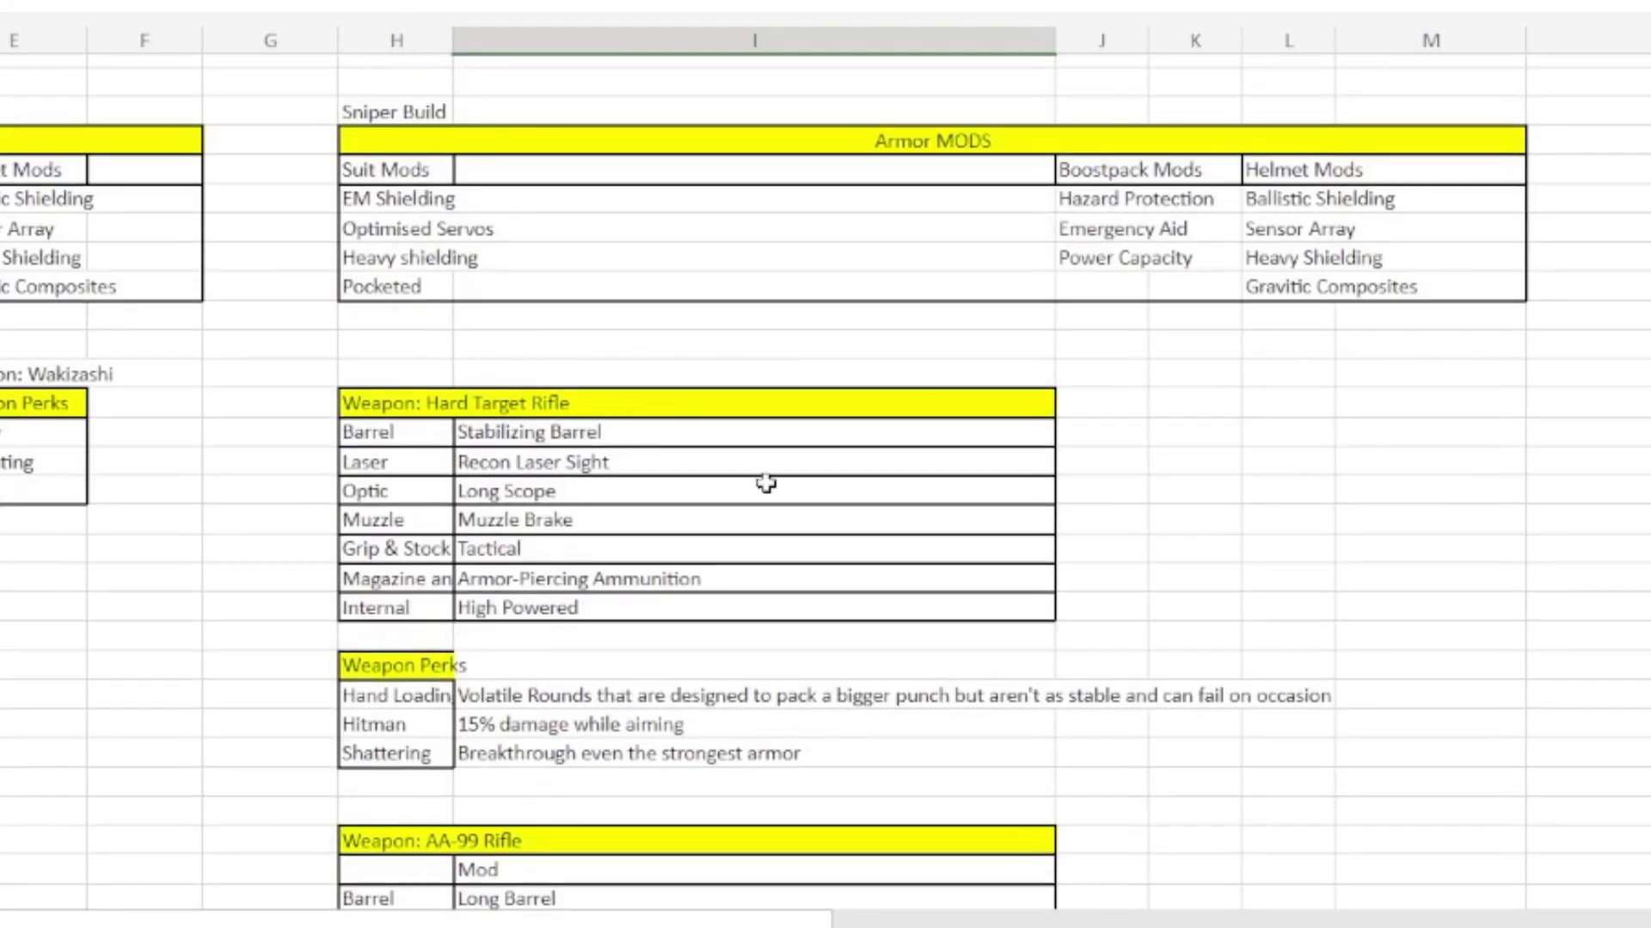
Point out the Hard Target Rifle's Shattering and Hitman perk descriptions
left_click(548, 700)
left_click(582, 722)
left_click(596, 750)
left_click(533, 712)
left_click(543, 729)
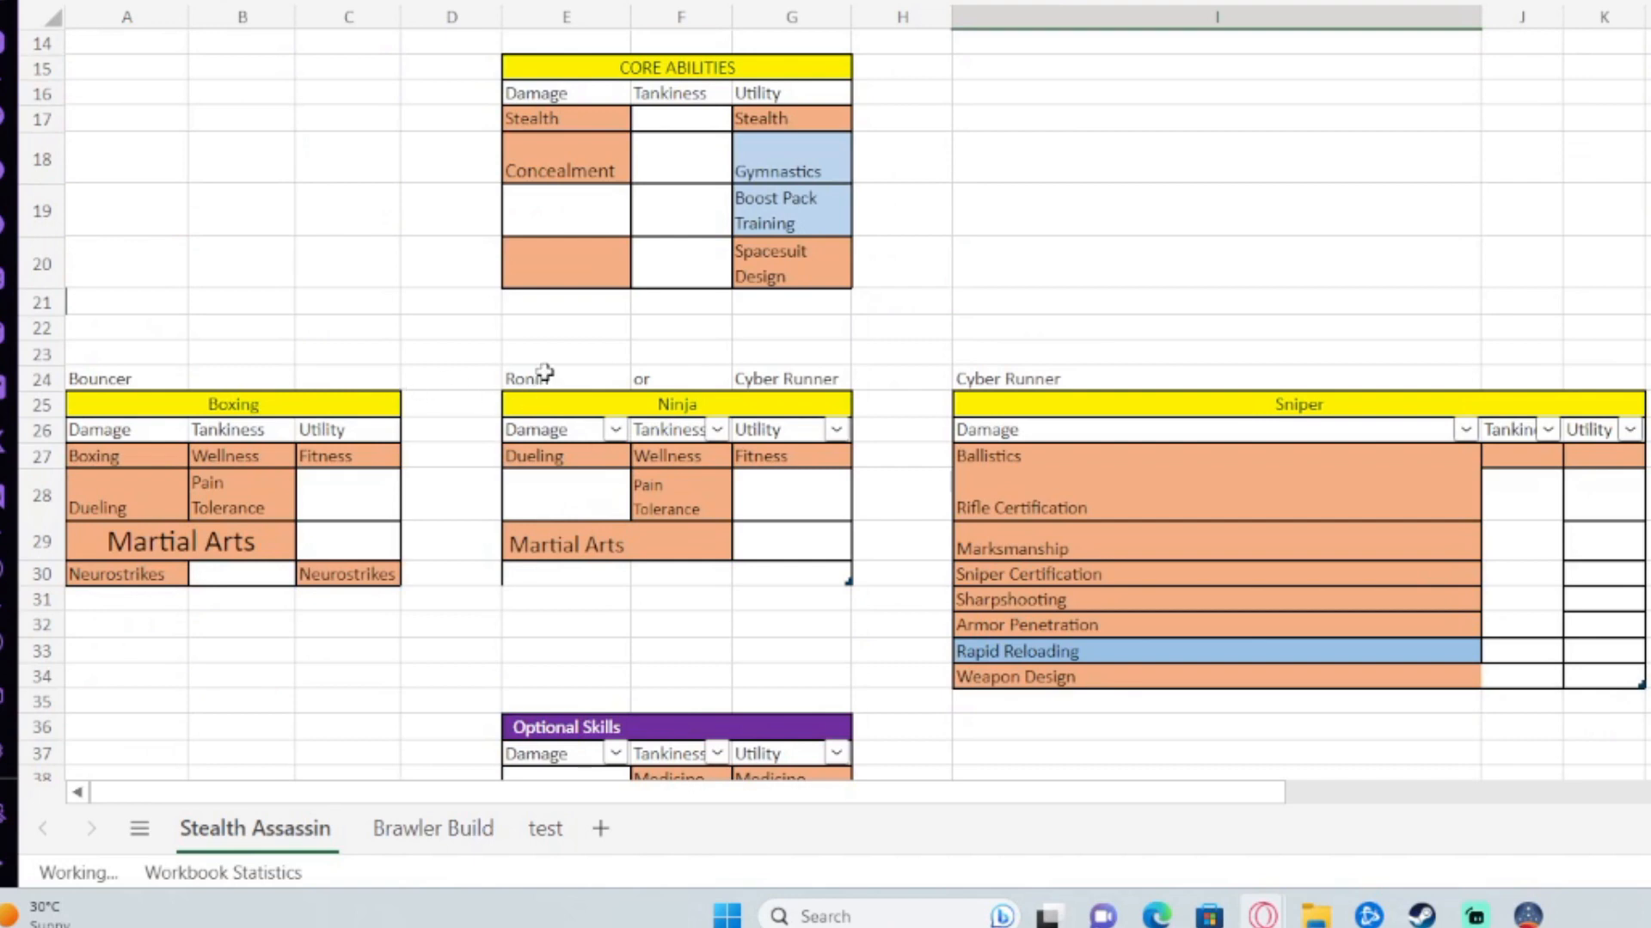
left_click(606, 407)
left_click(289, 411)
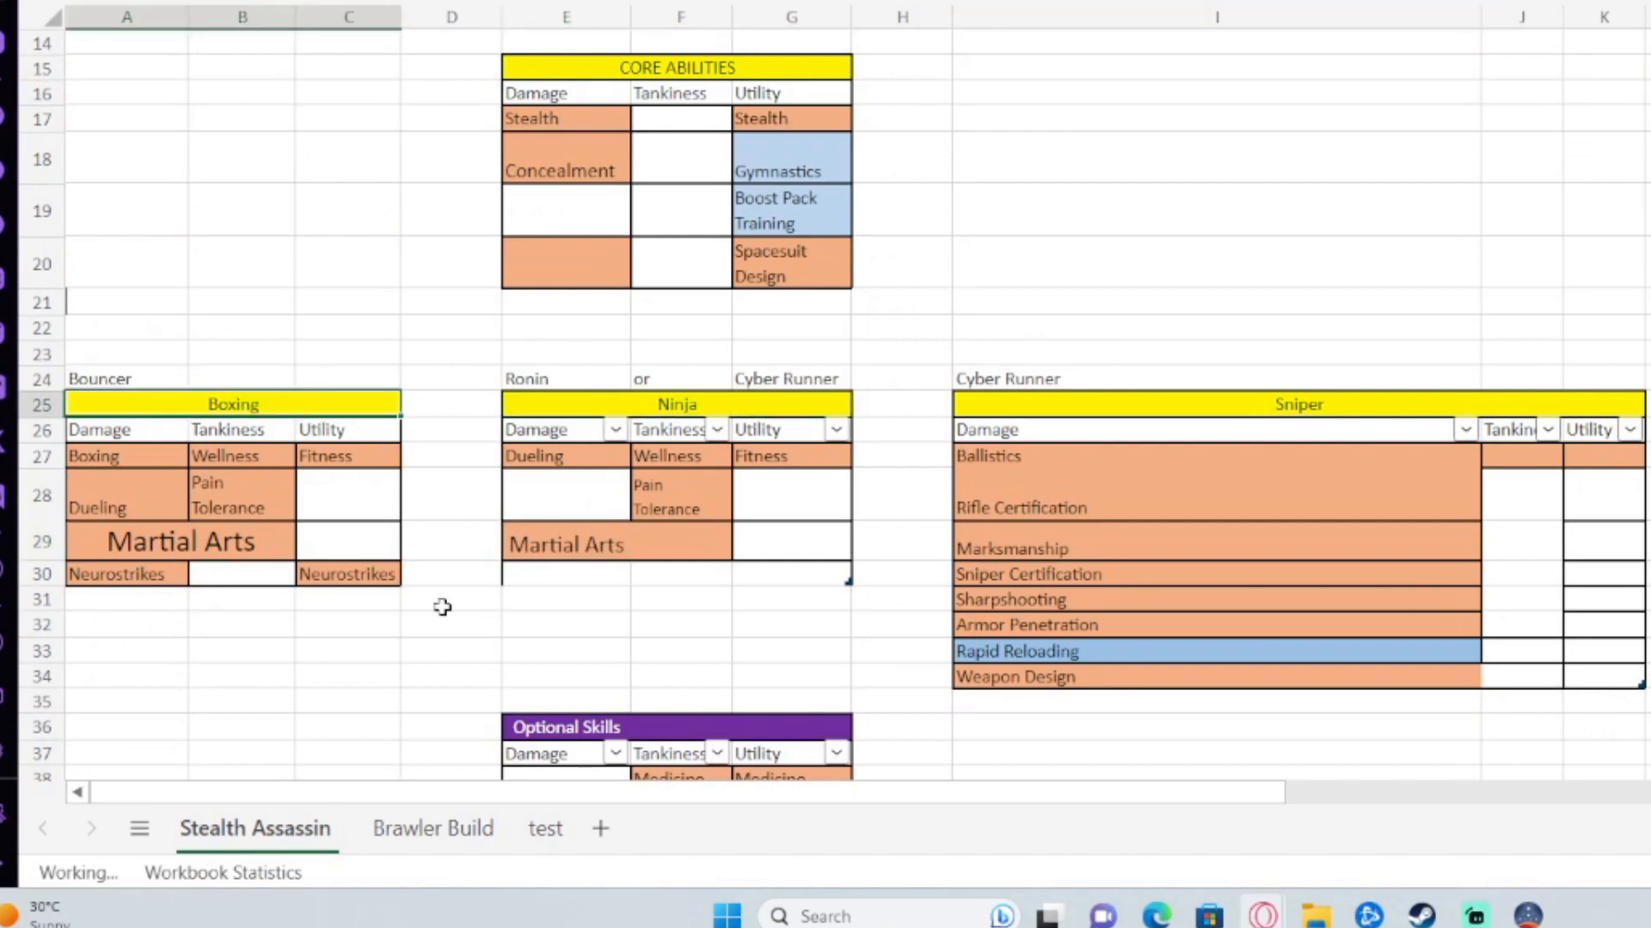
left_click(451, 405)
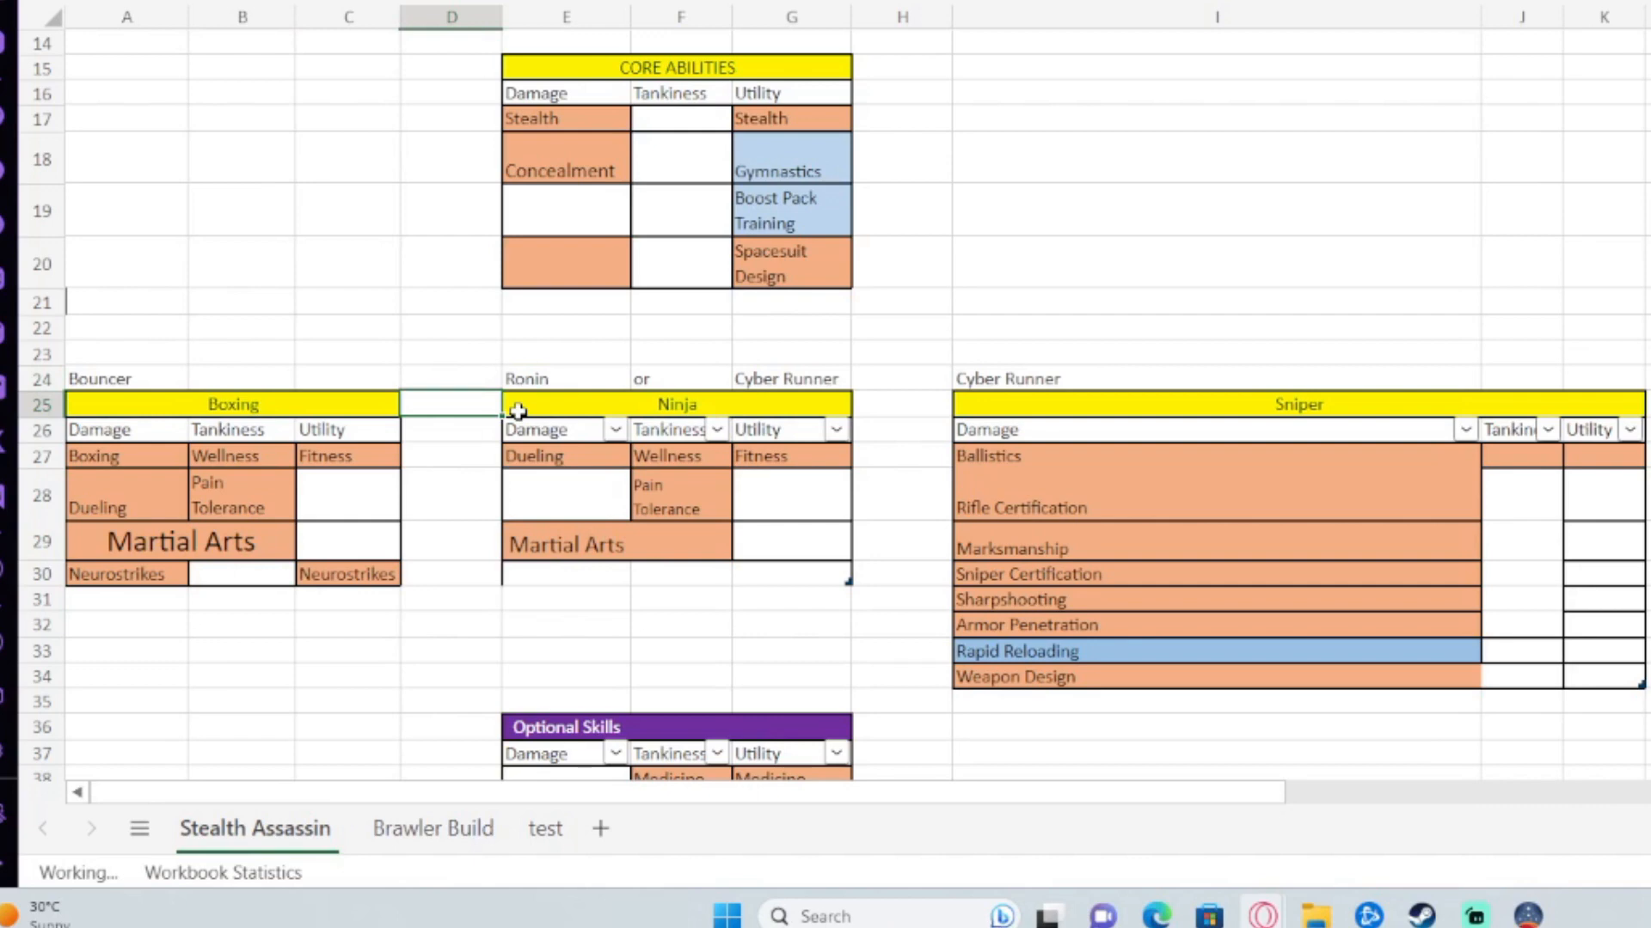
left_click(569, 457)
scroll(497, 394, "down", 3)
left_click(129, 338)
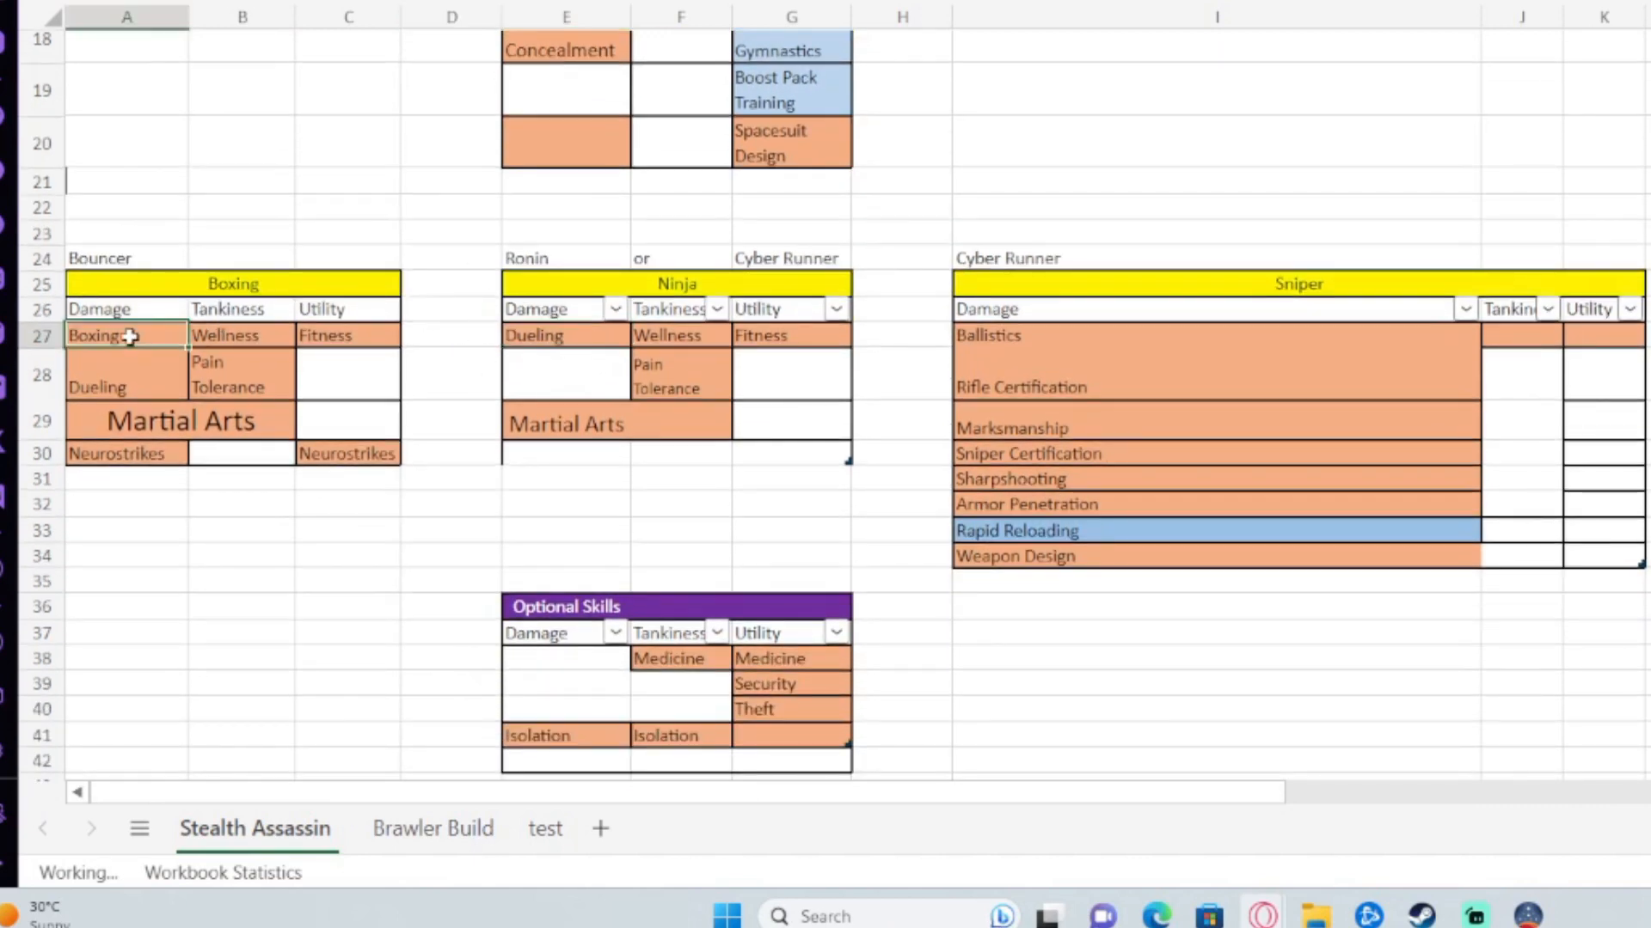
left_click(547, 285)
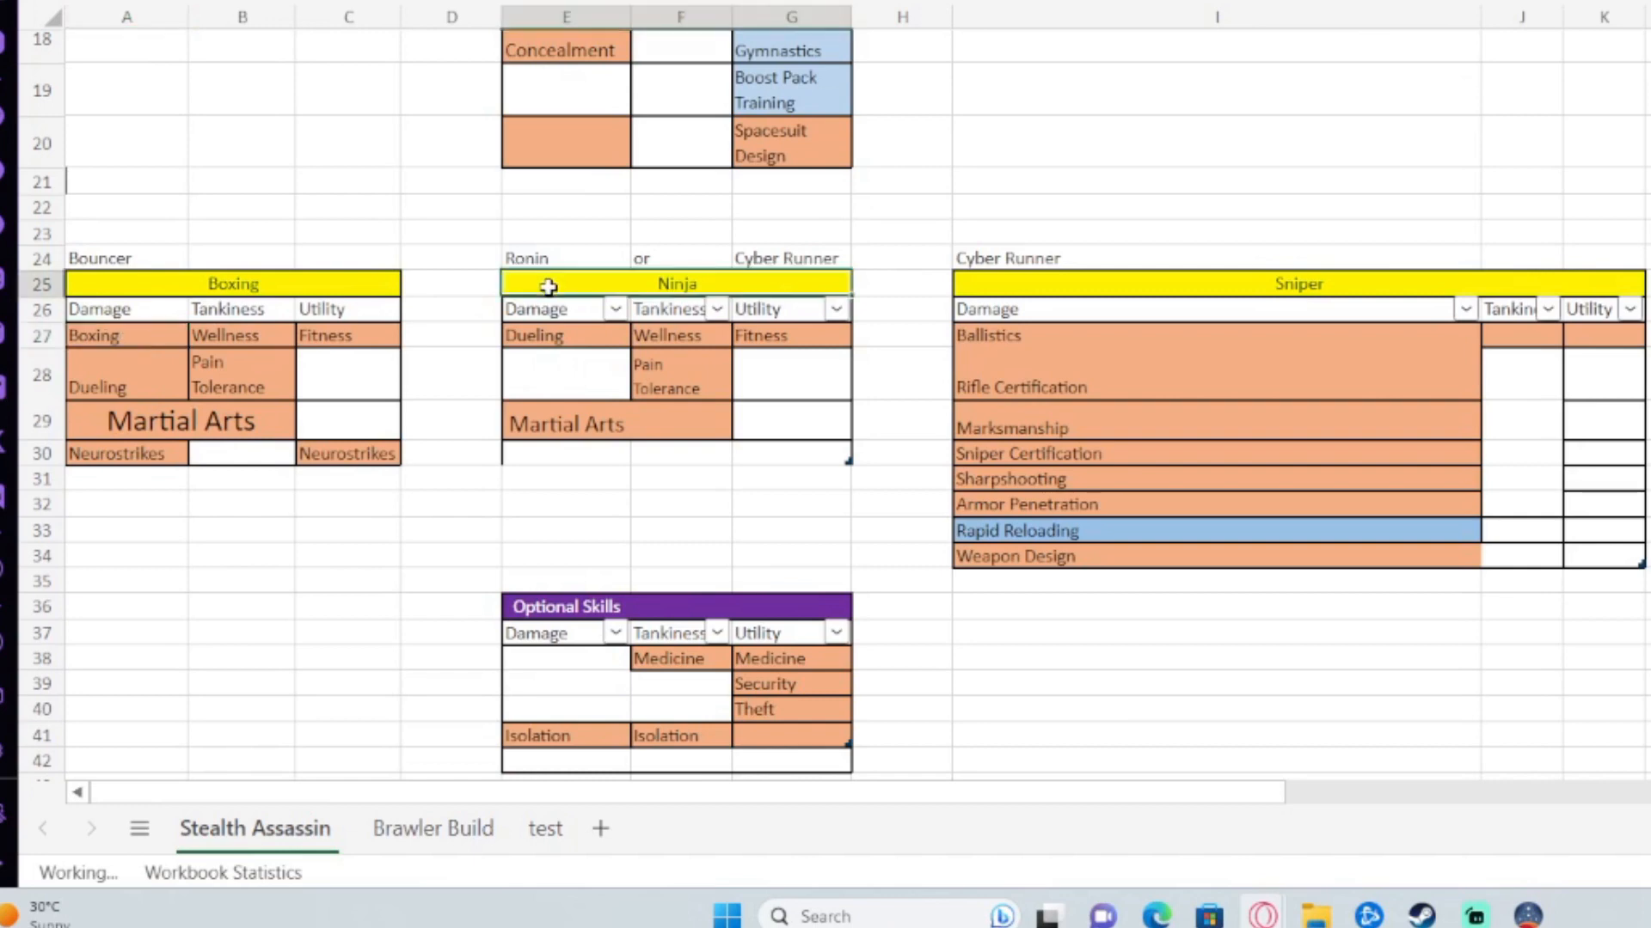
left_click(124, 339)
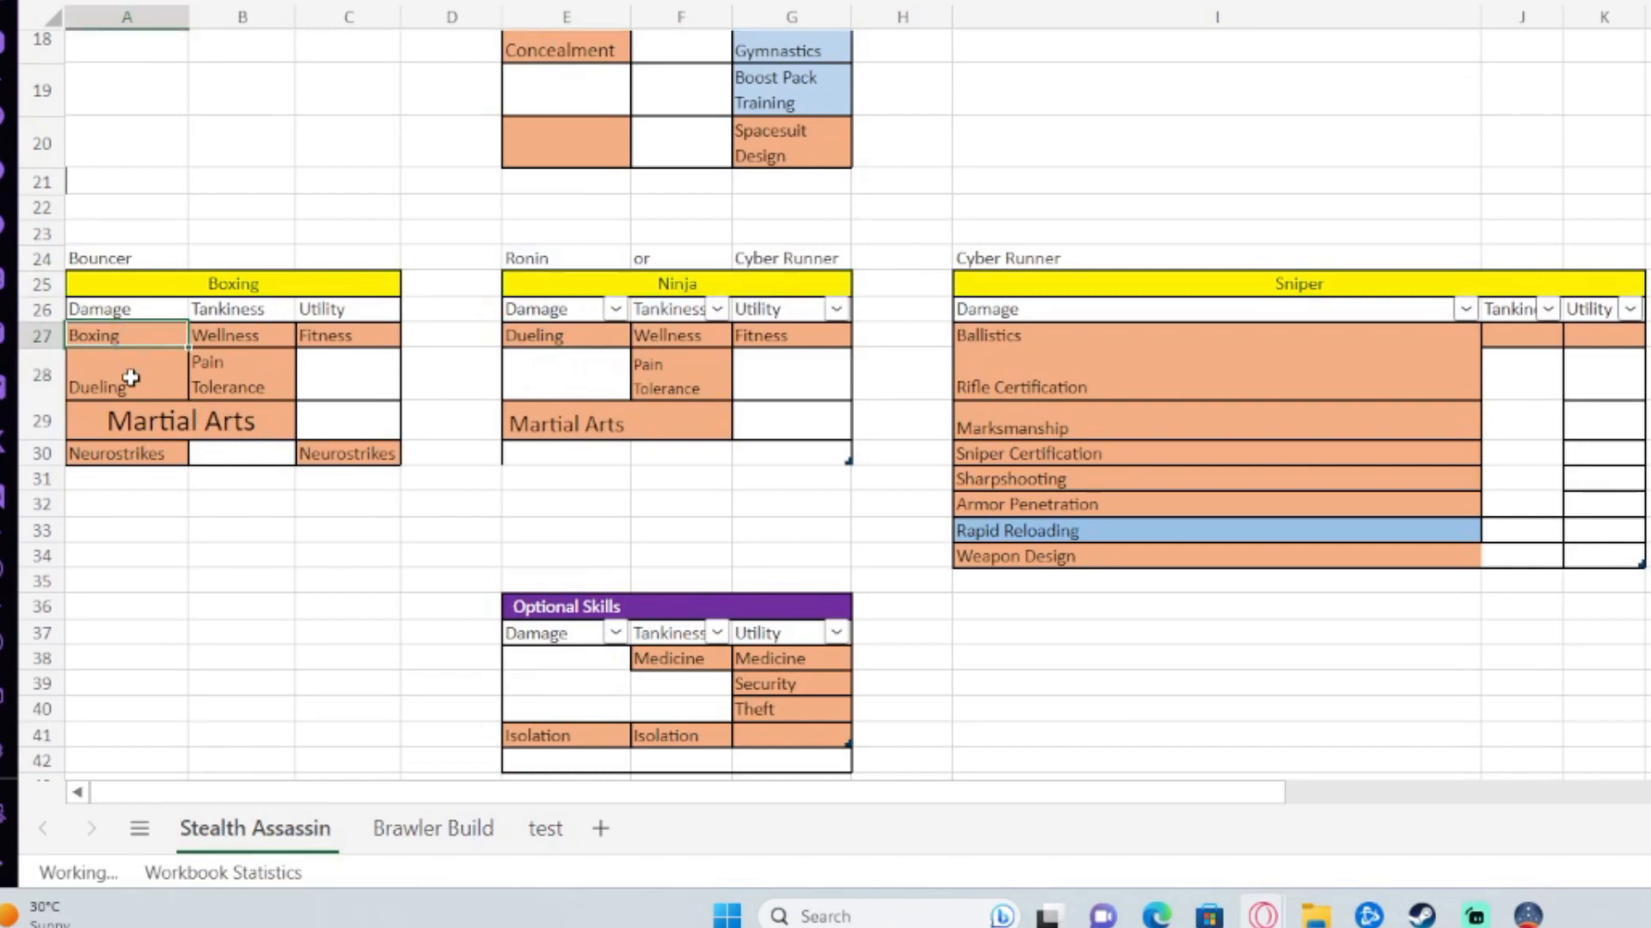
left_click(115, 458)
left_click(140, 479)
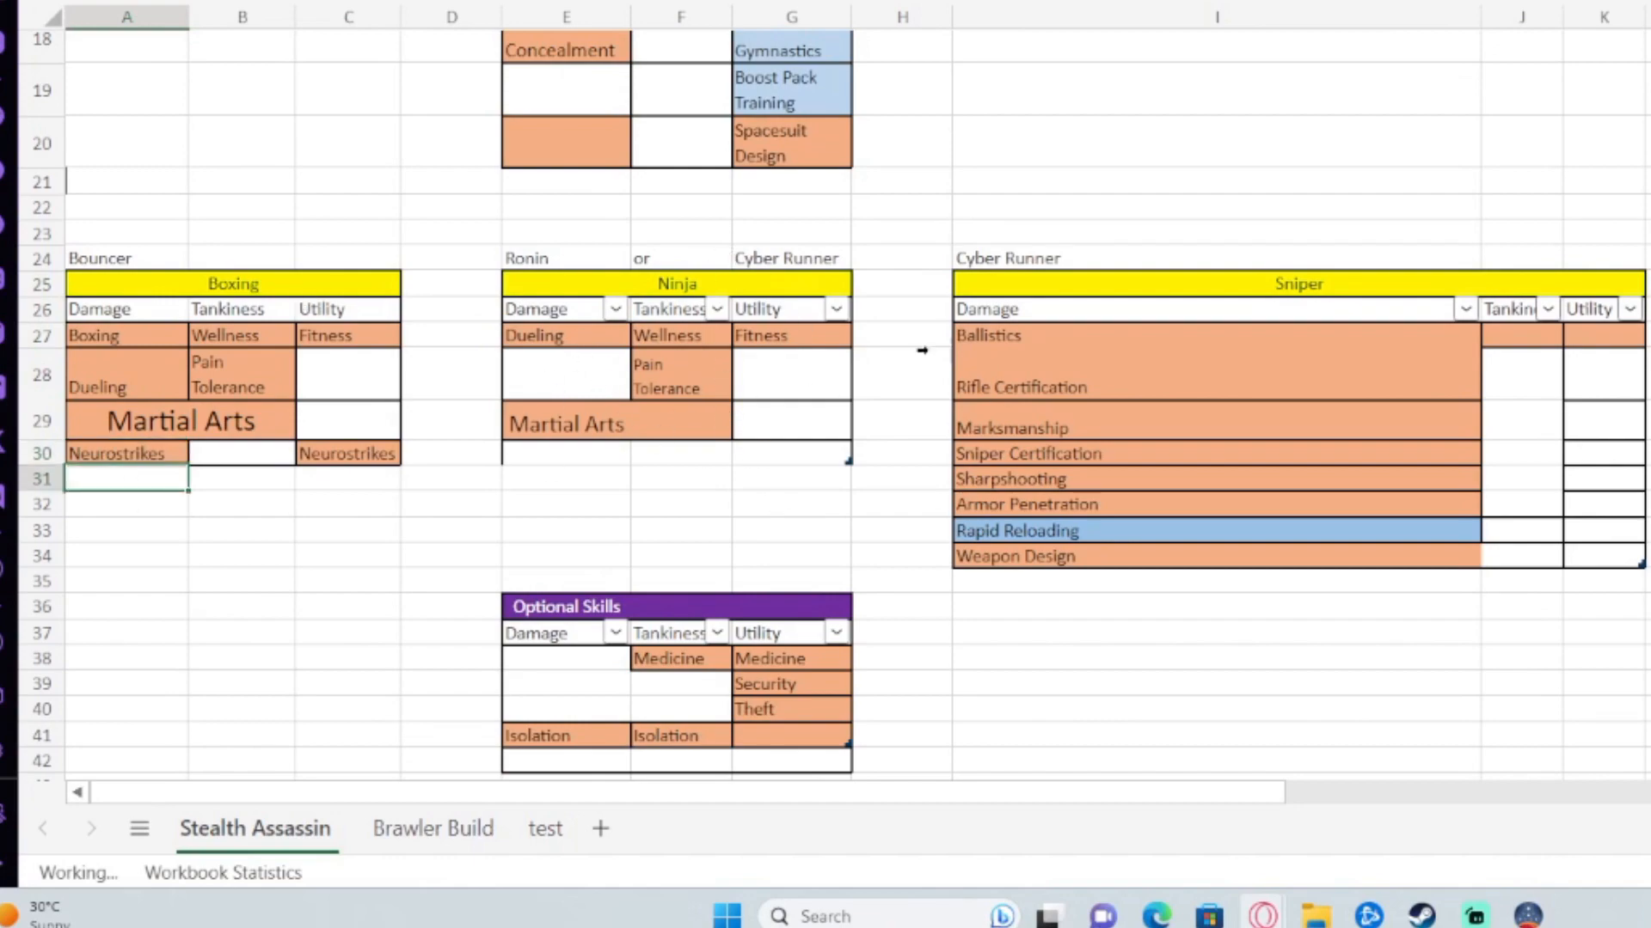
scroll(1076, 404, "up", 4)
scroll(1077, 404, "up", 1)
scroll(889, 619, "down", 3)
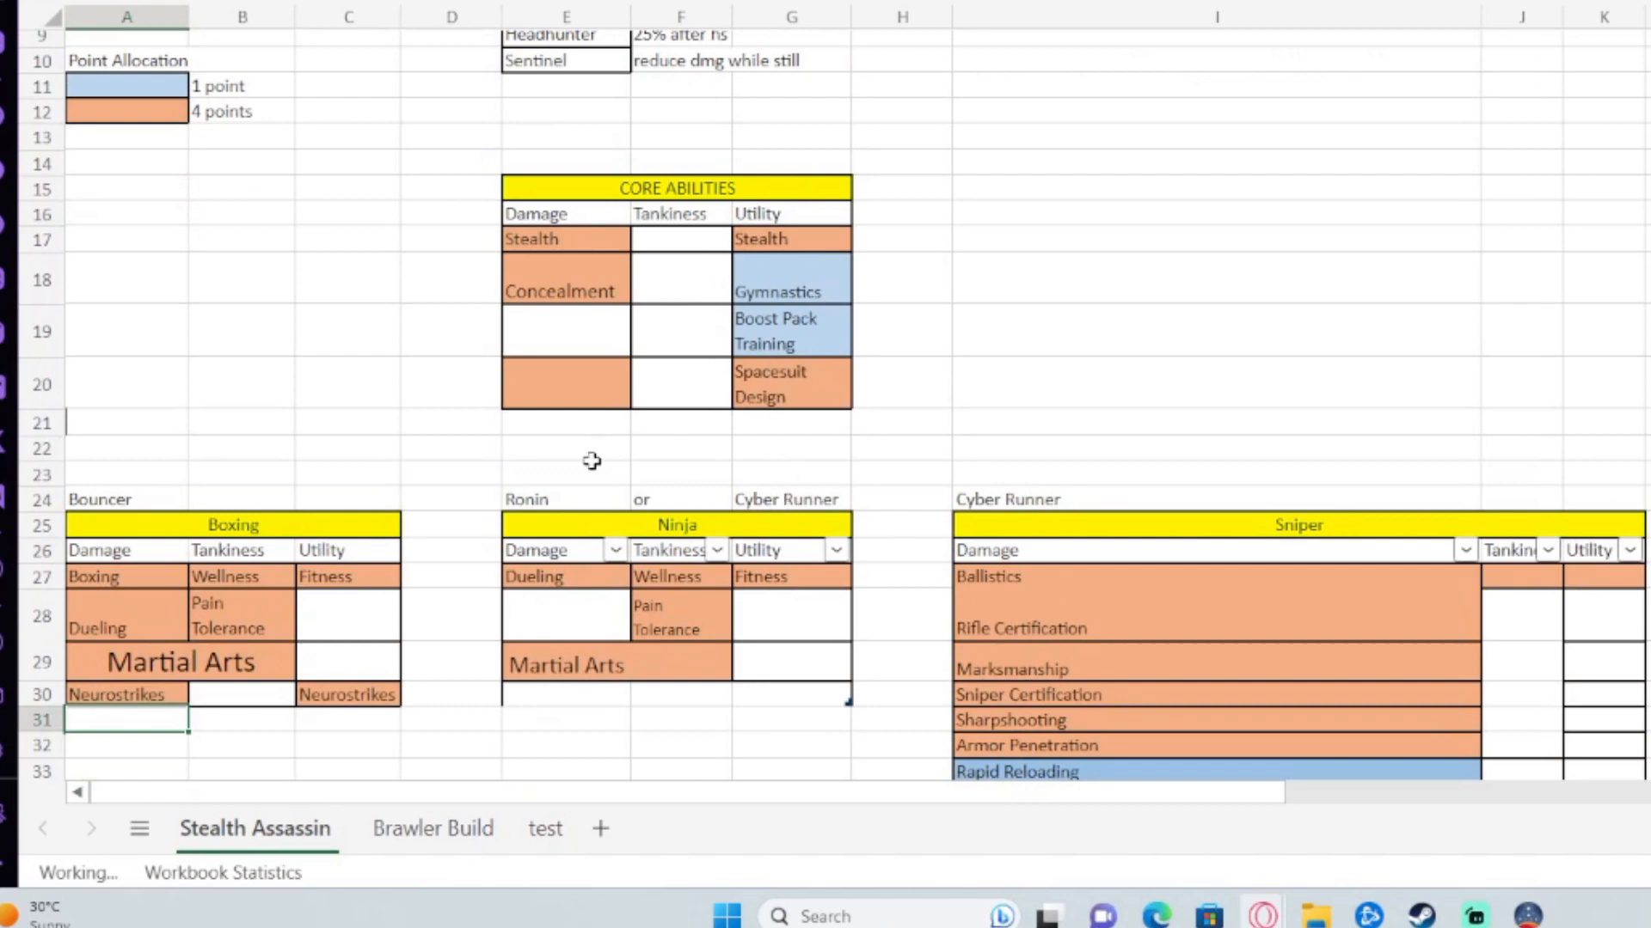
scroll(929, 494, "down", 3)
scroll(1596, 414, "down", 1)
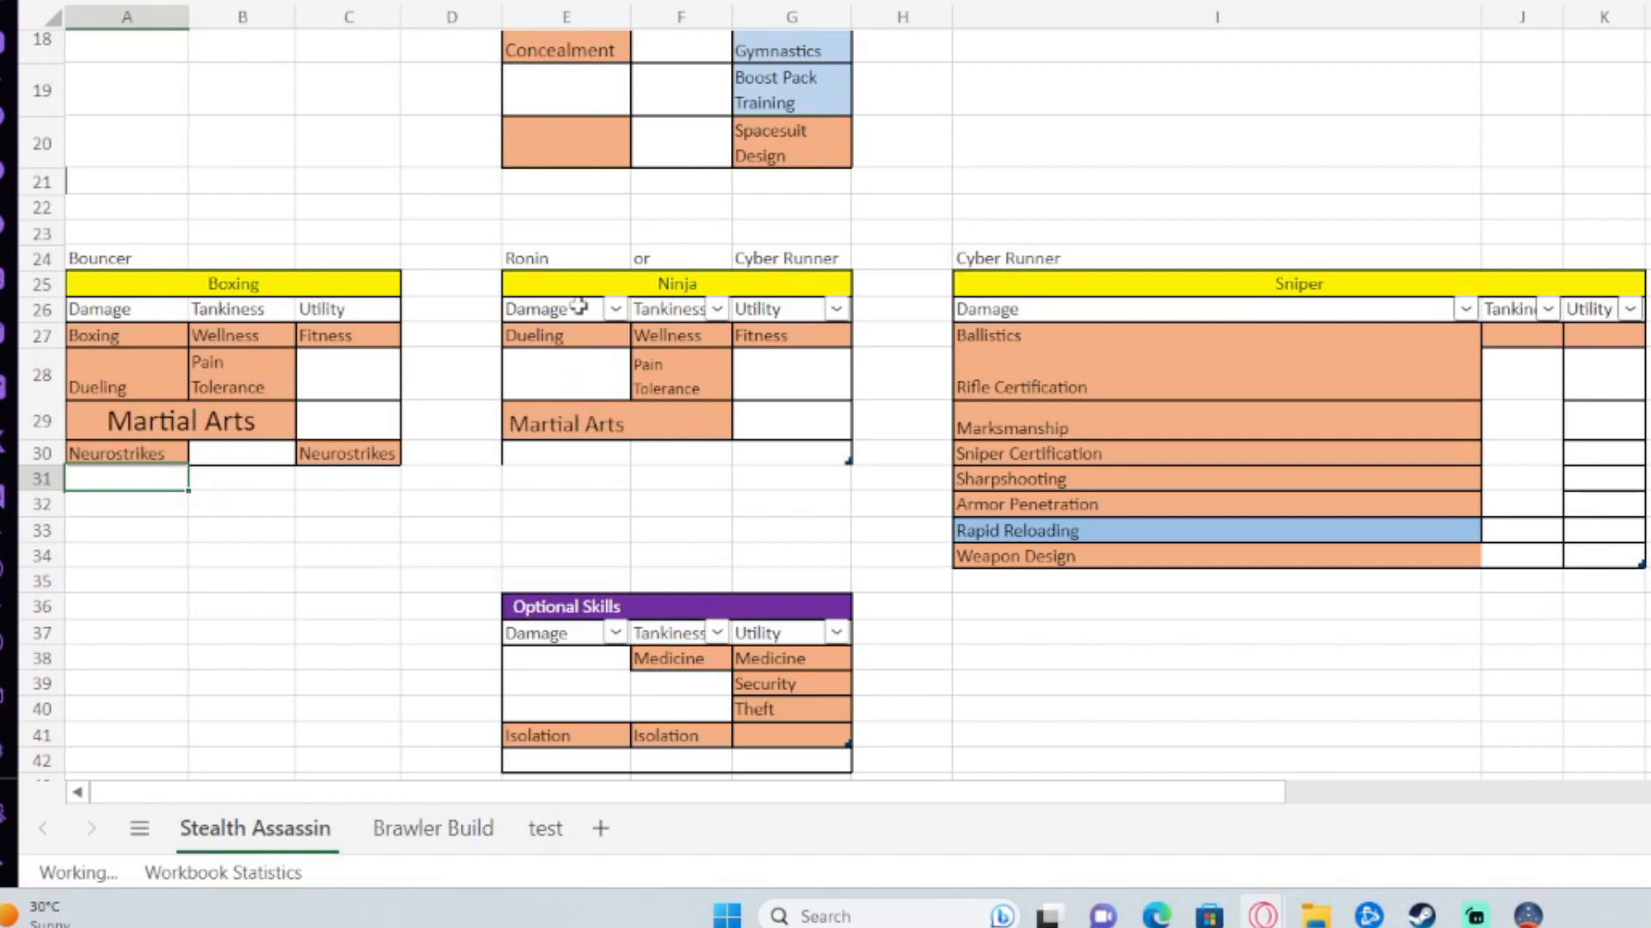
scroll(643, 282, "down", 1)
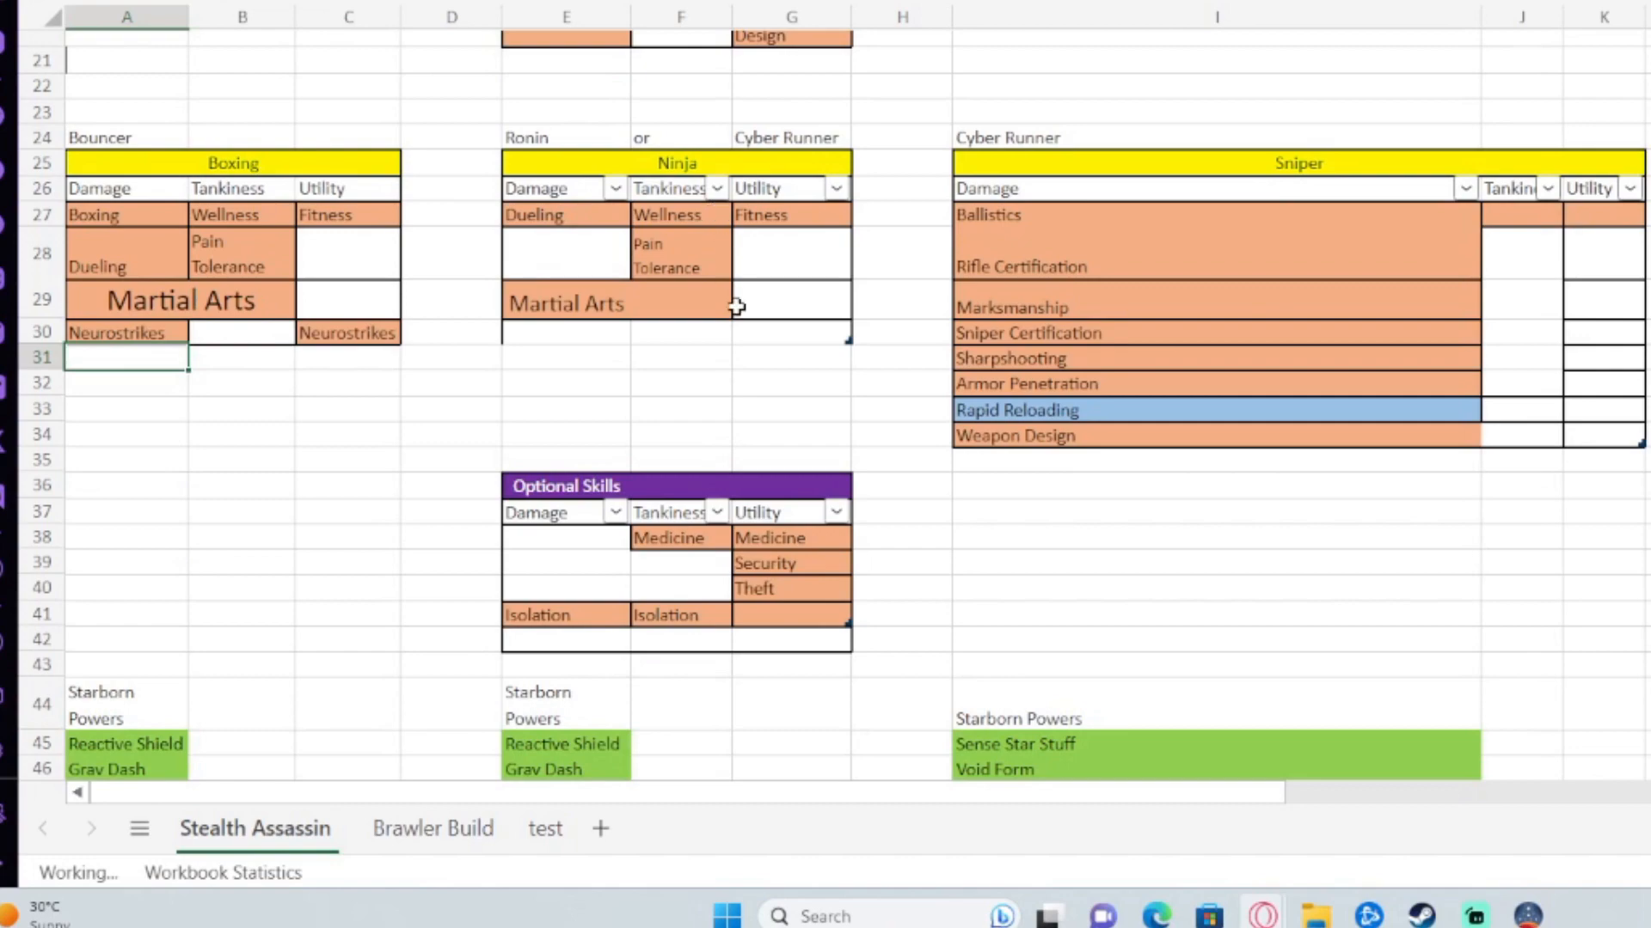
scroll(672, 277, "up", 1)
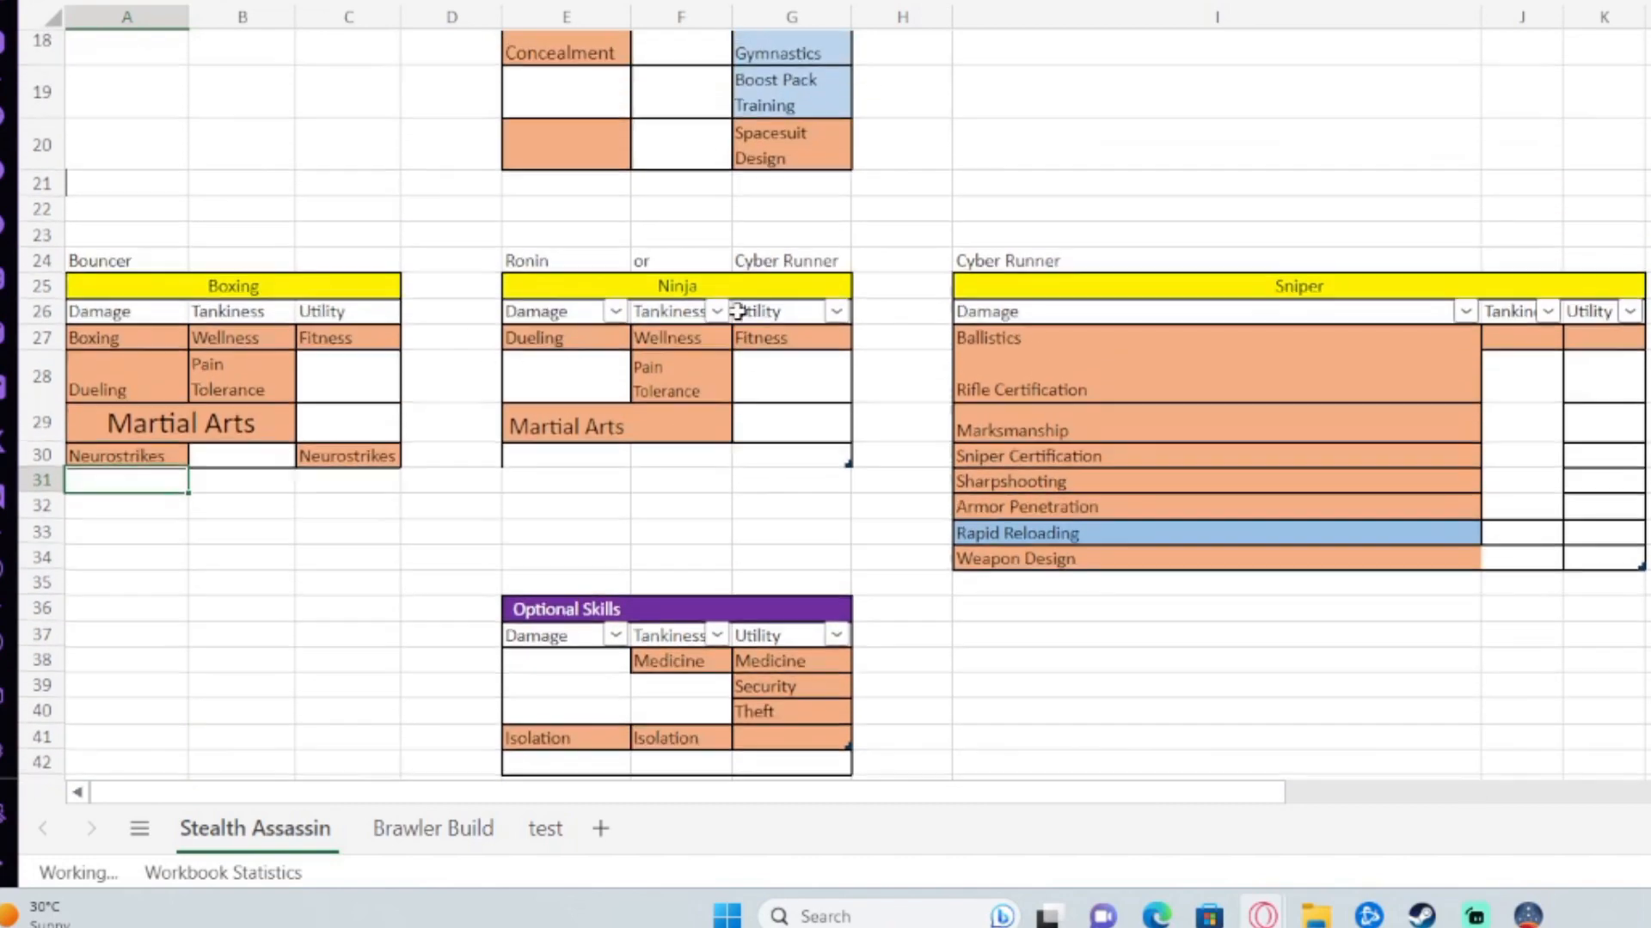
scroll(736, 311, "up", 1)
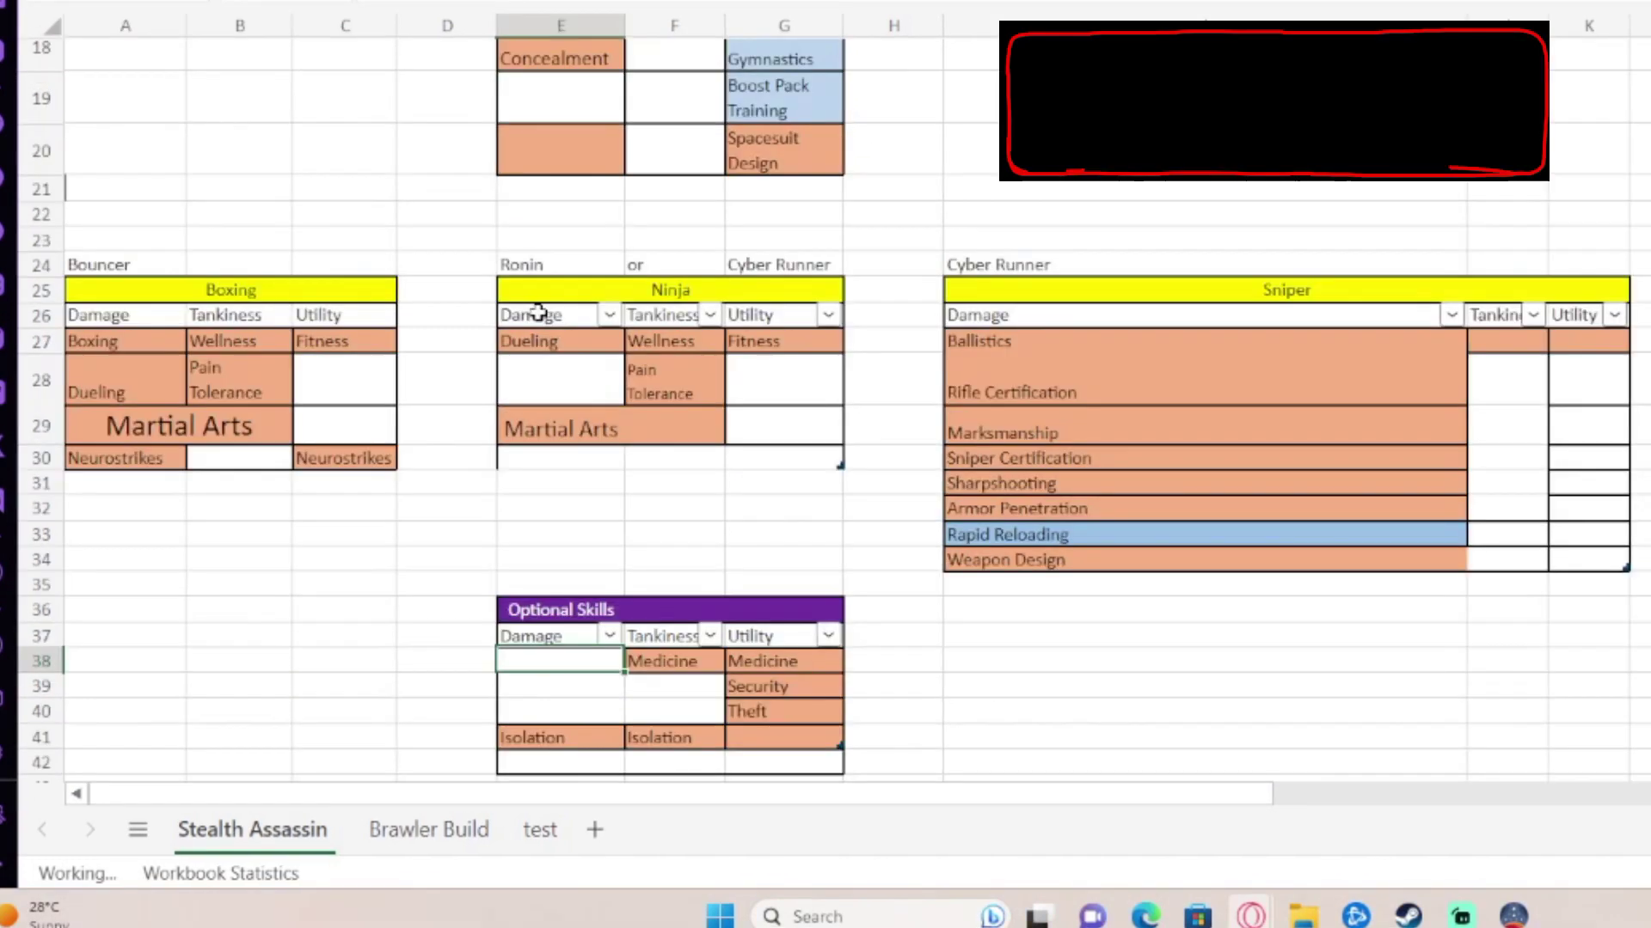
left_click(554, 341)
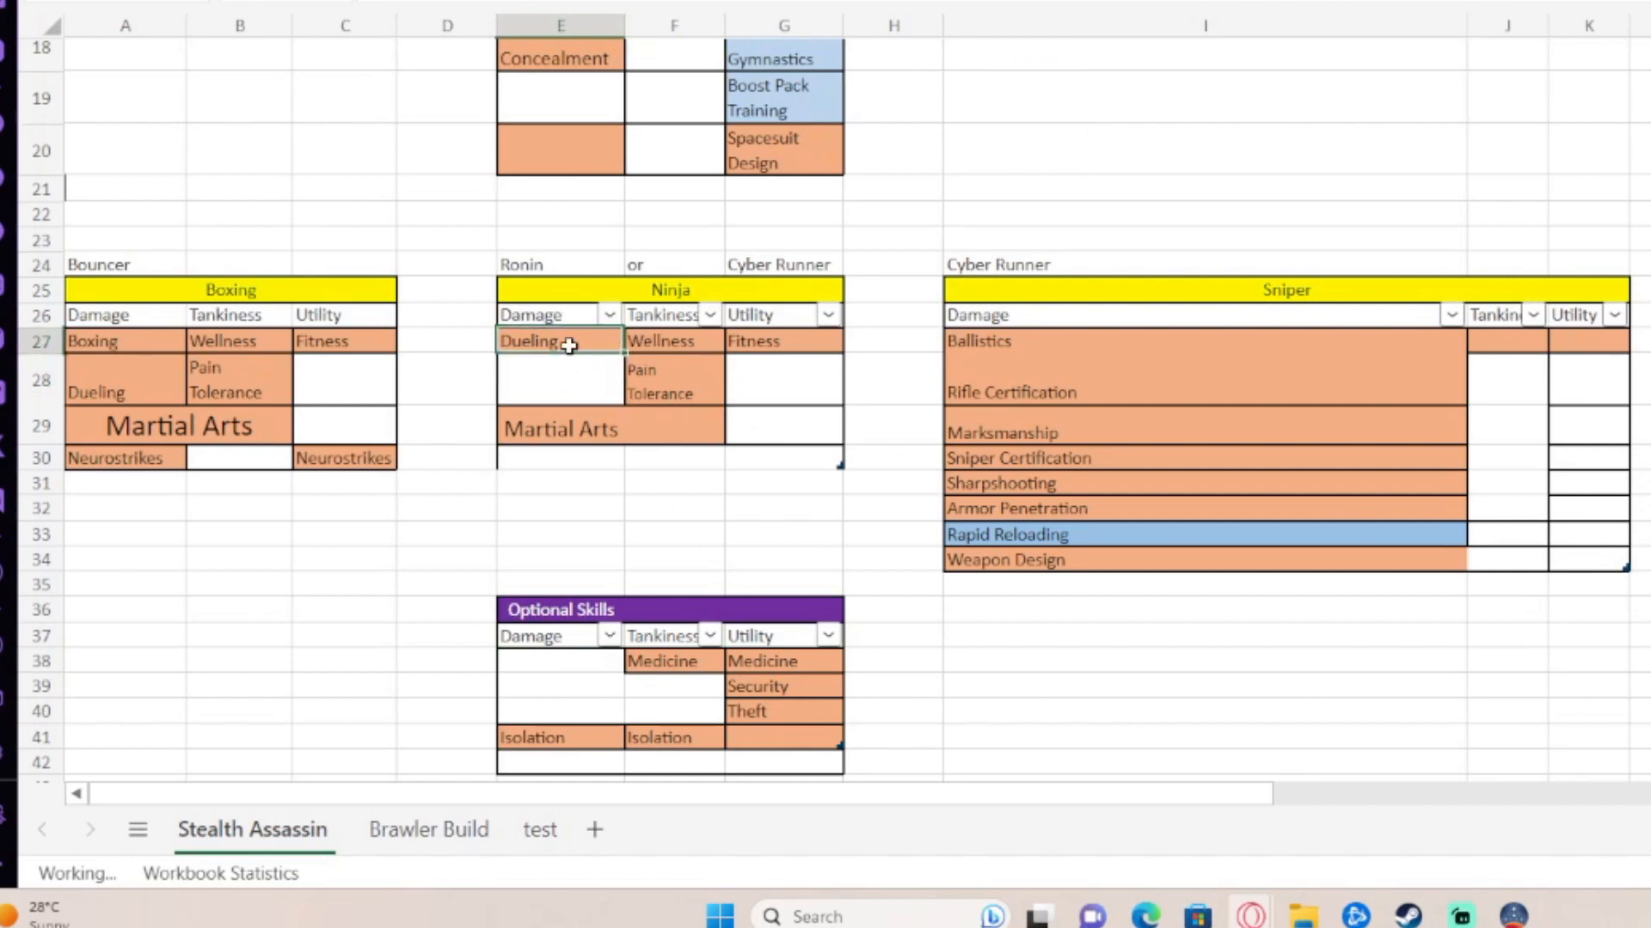
left_click(701, 379)
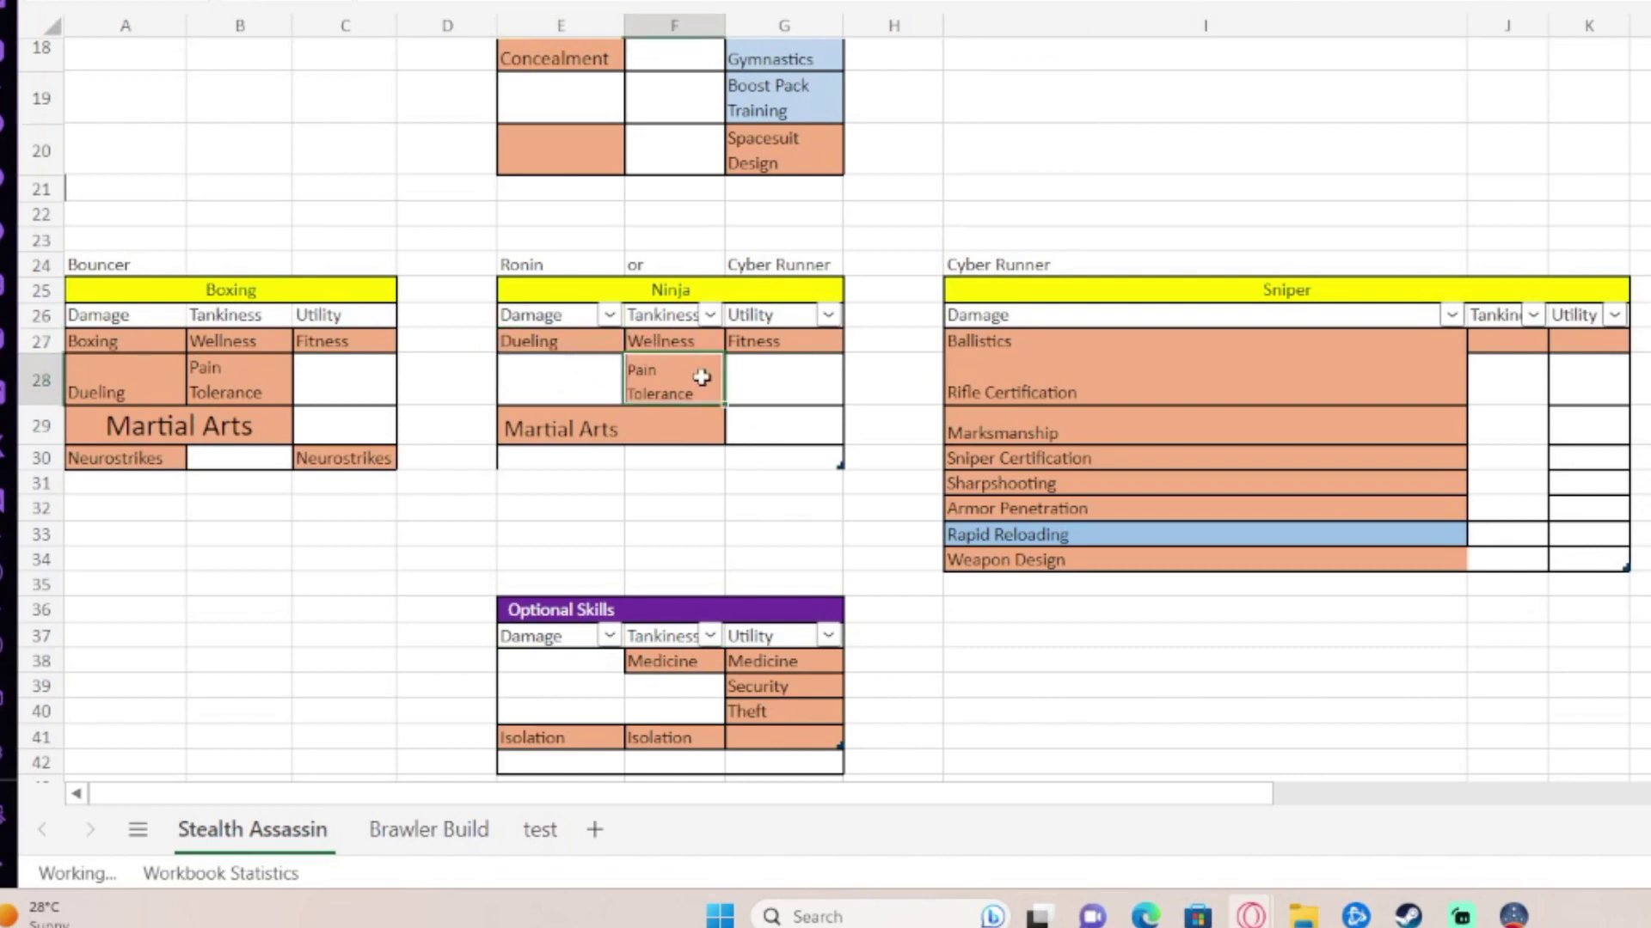
left_click(566, 440)
left_click(345, 508)
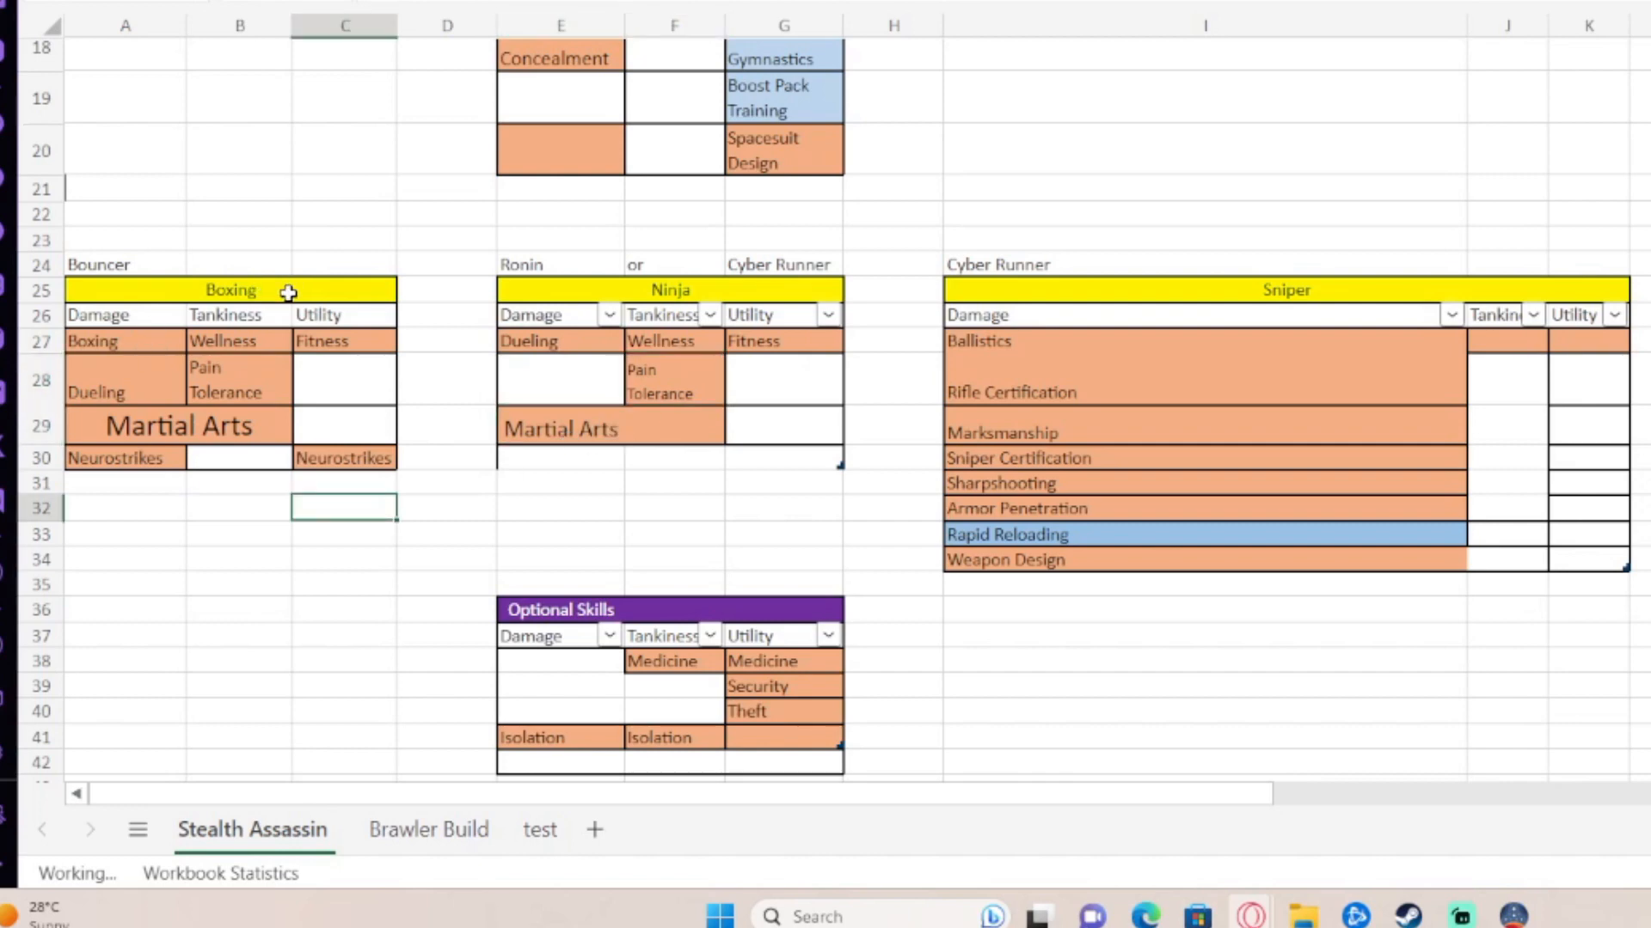
left_click(91, 343)
left_click(222, 342)
left_click(322, 342)
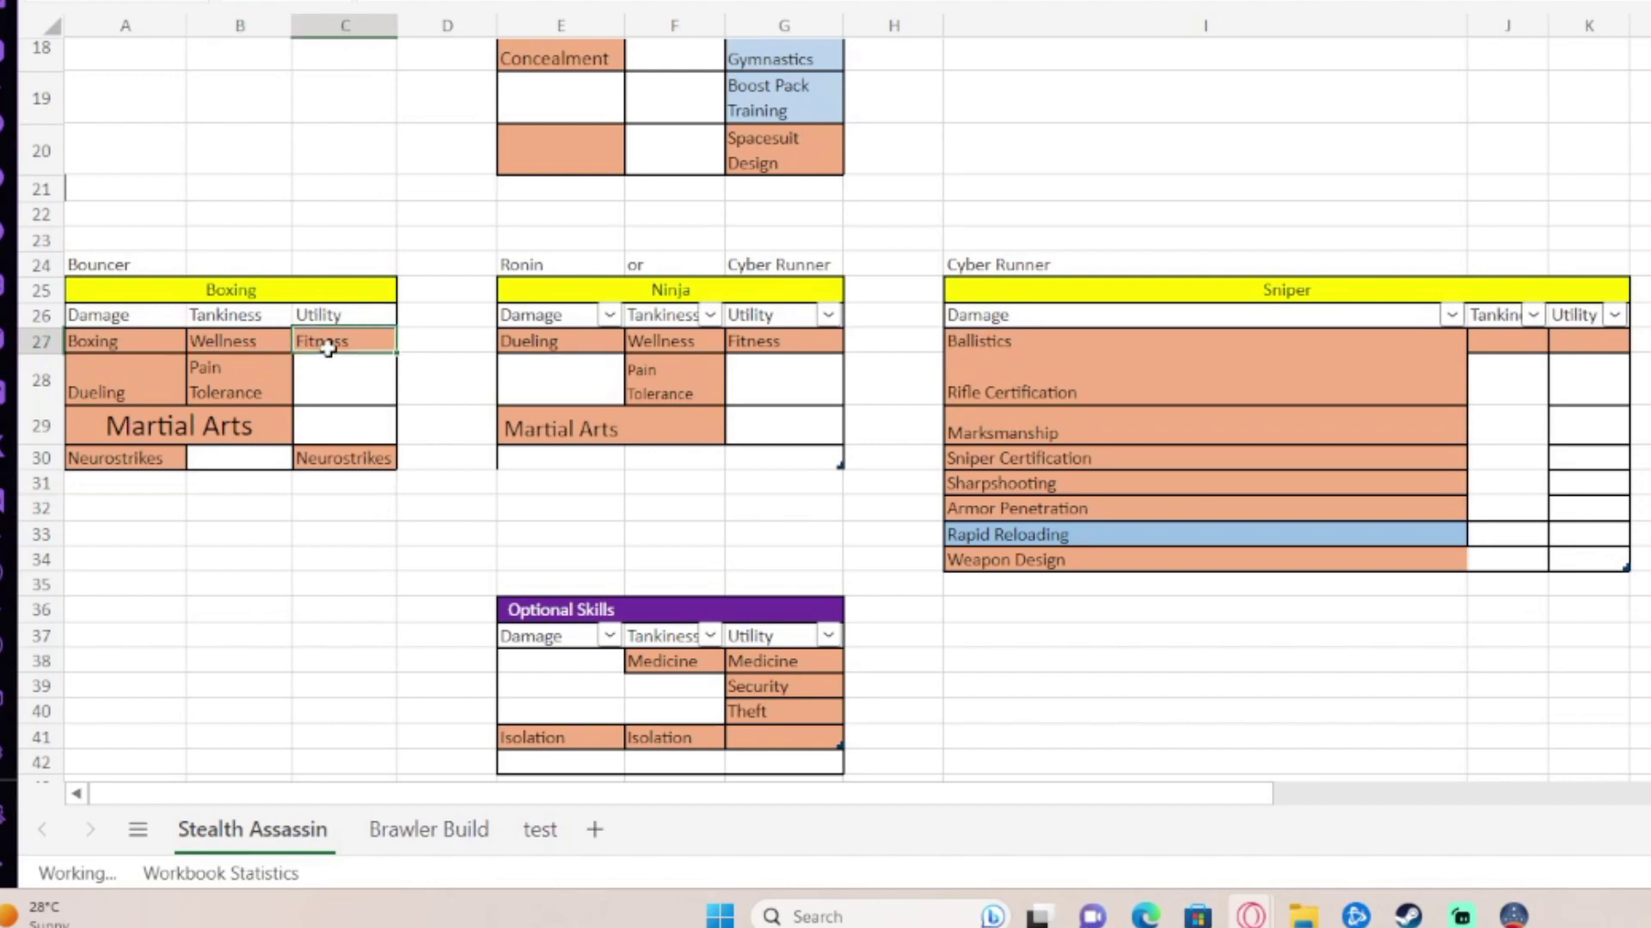
left_click(226, 382)
left_click(134, 369)
left_click(210, 429)
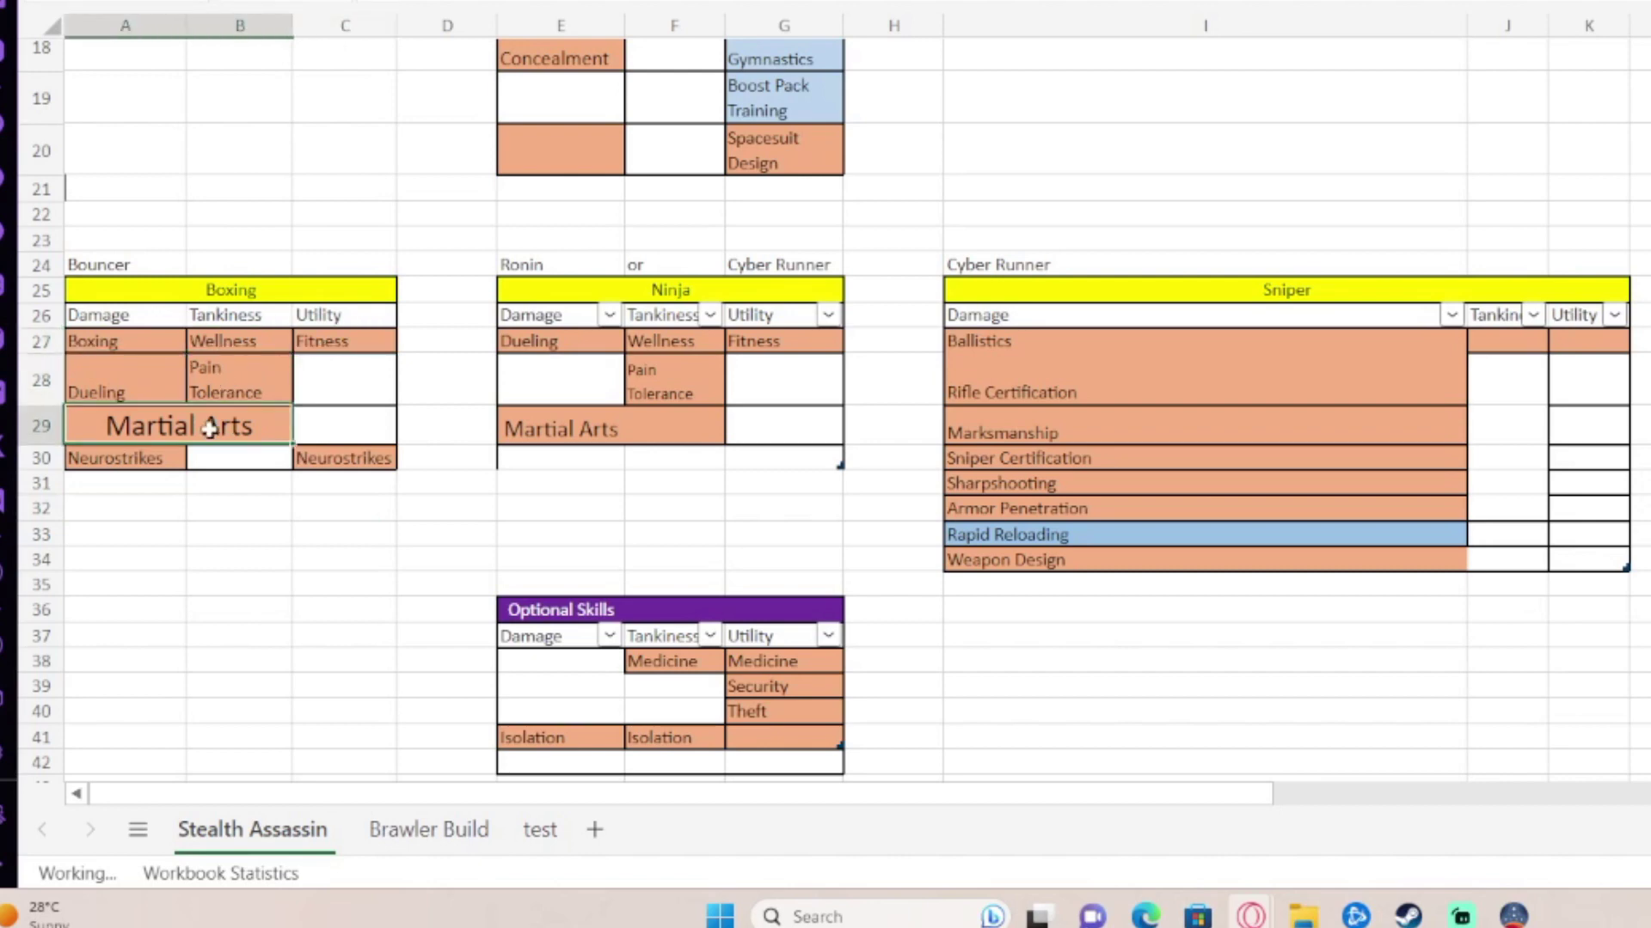
left_click(145, 455)
left_click(139, 509)
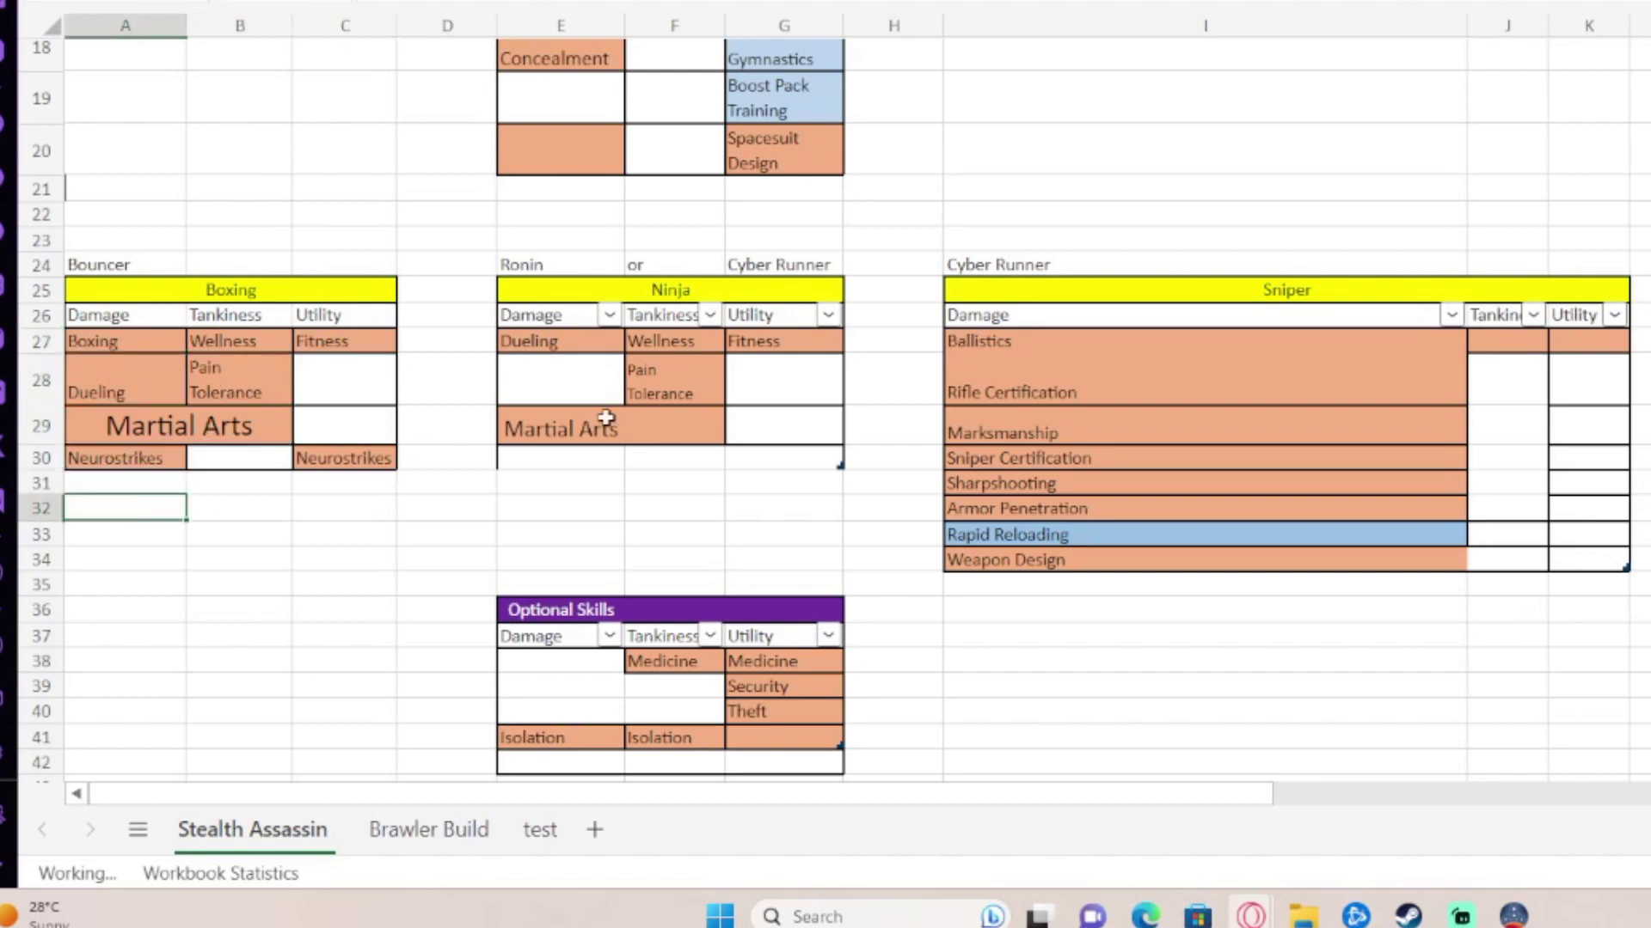
left_click(126, 457)
left_click(128, 344)
left_click(138, 456)
left_click(129, 342)
key("Down")
key("Down")
key("Down")
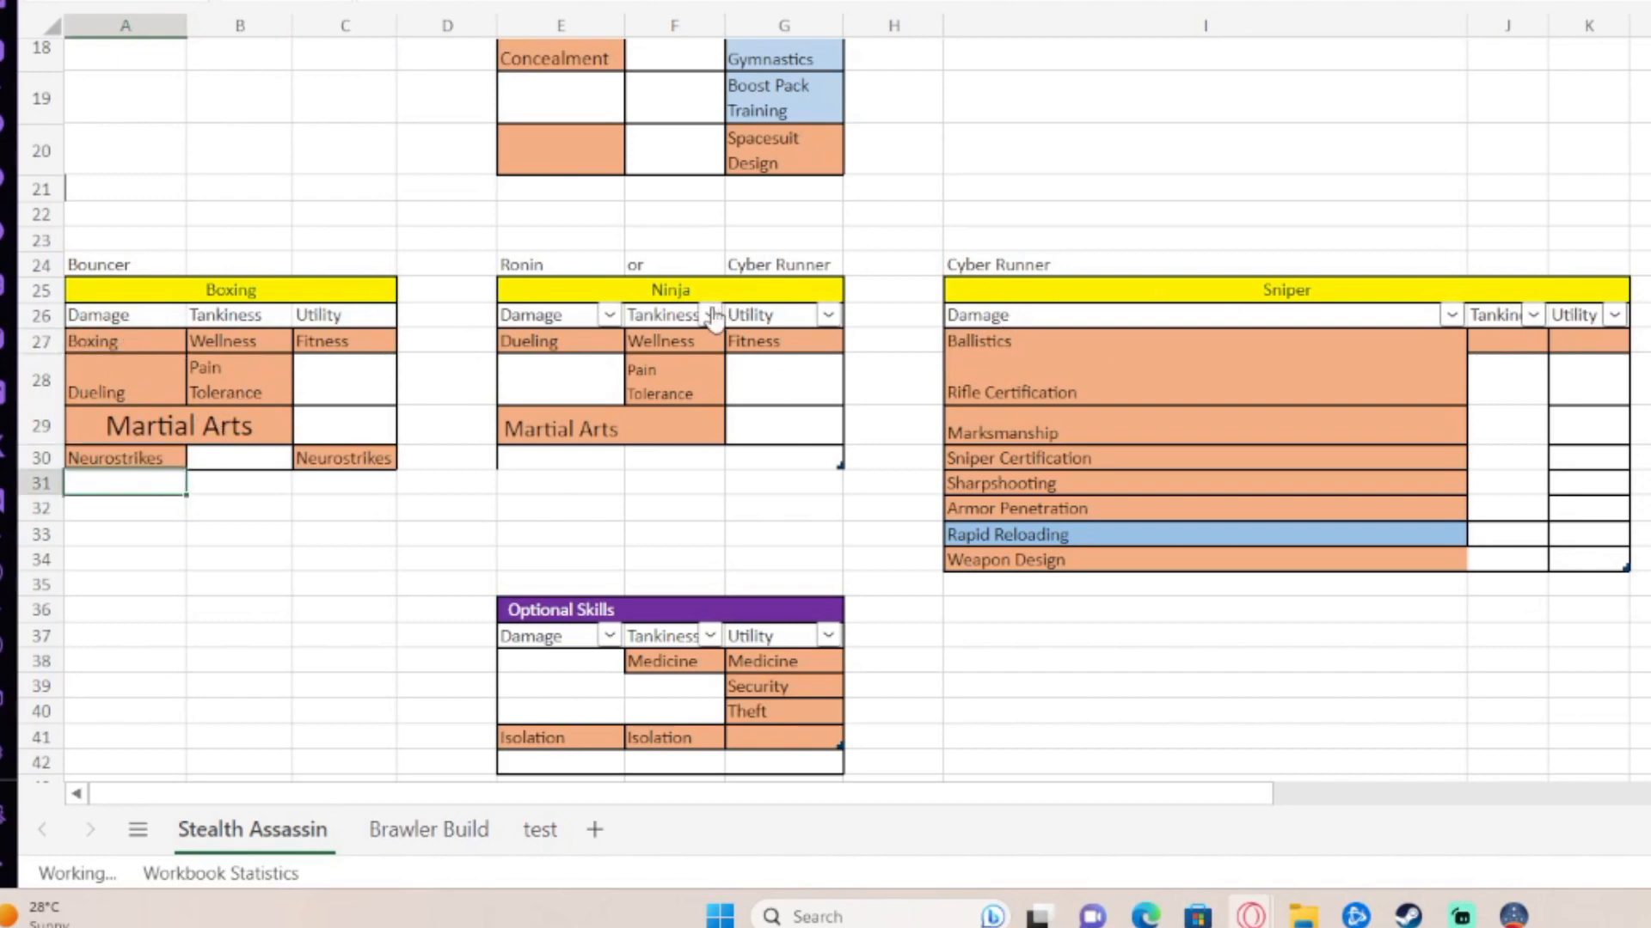
scroll(778, 342, "down", 1)
left_click(239, 414)
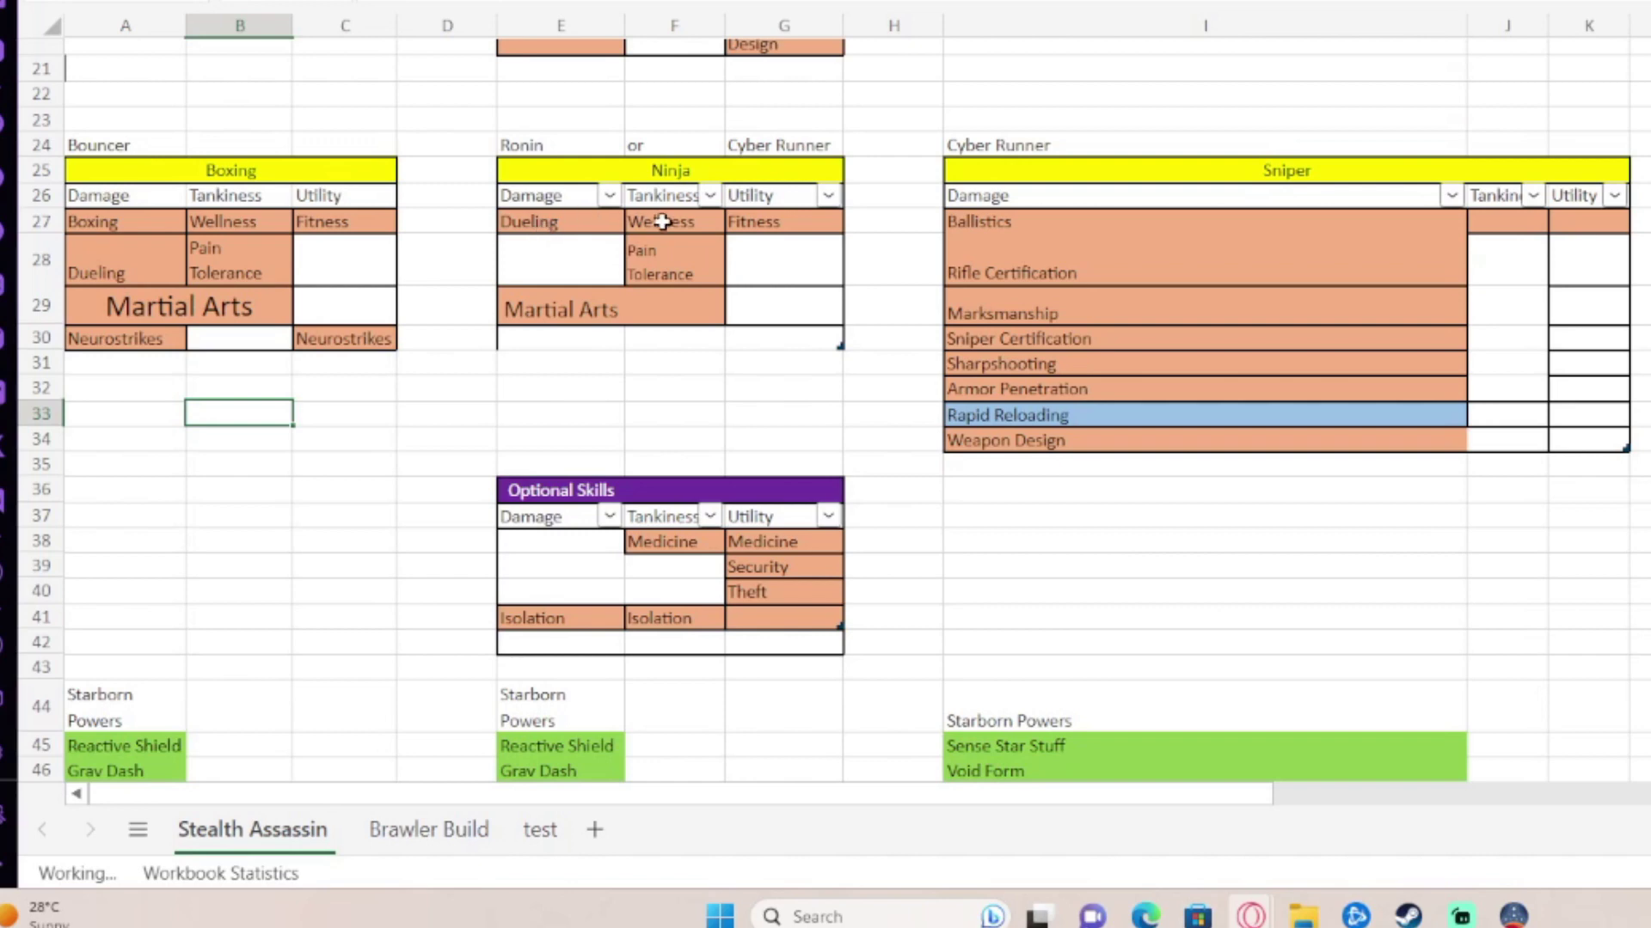
left_click(795, 223)
left_click(697, 258)
left_click(782, 226)
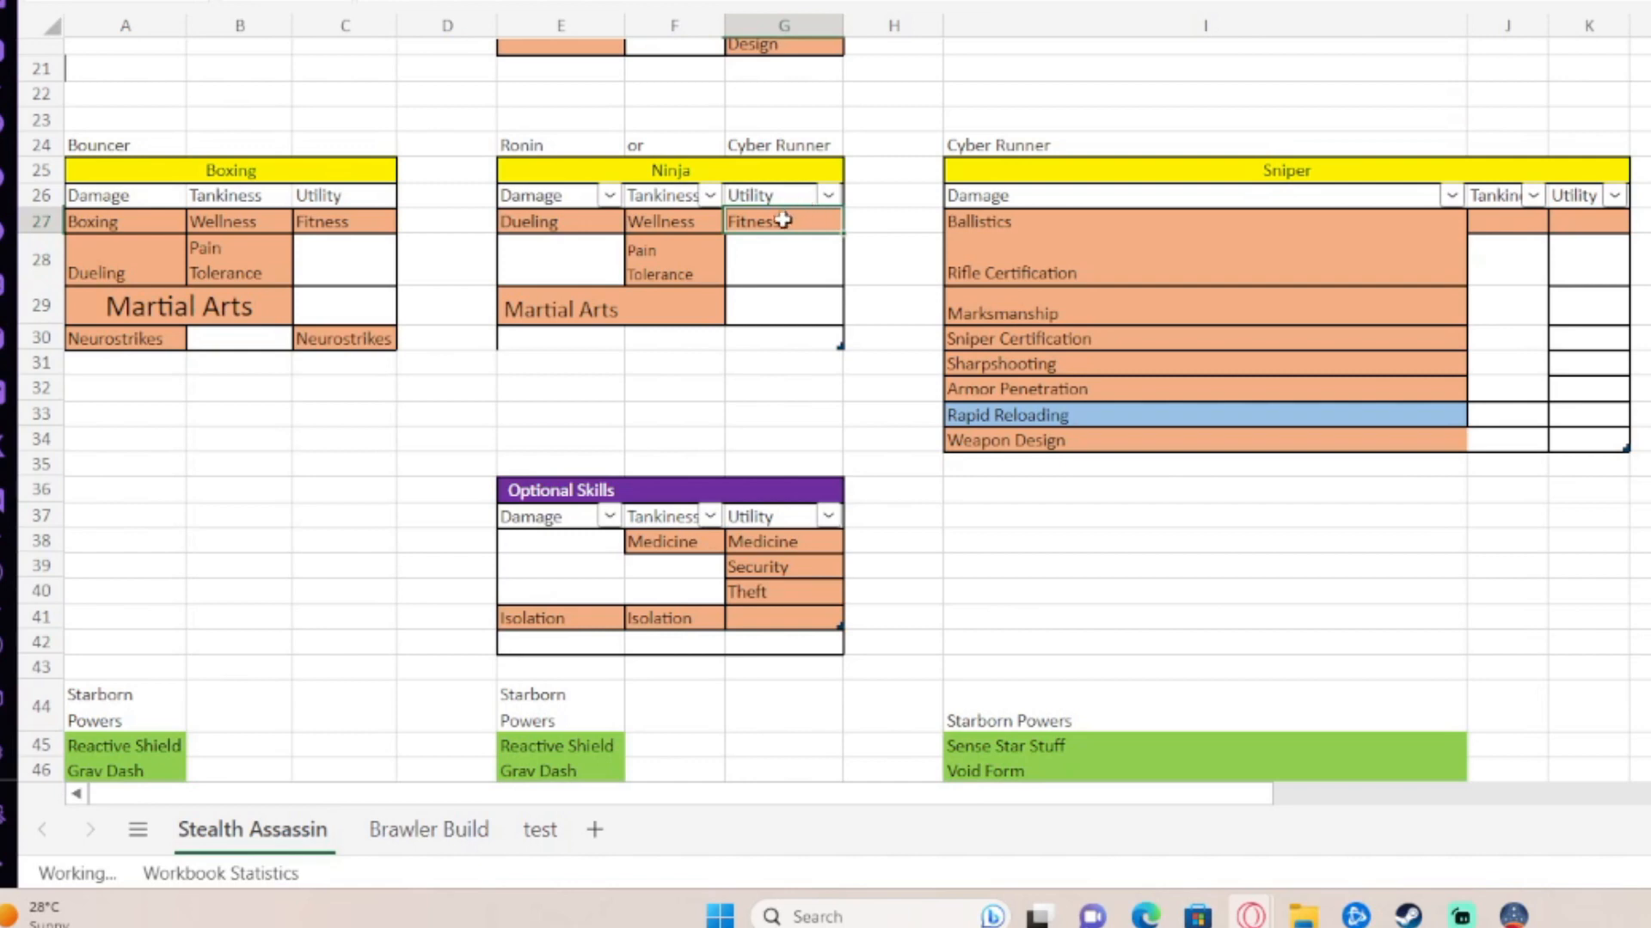
left_click(696, 251)
left_click(684, 224)
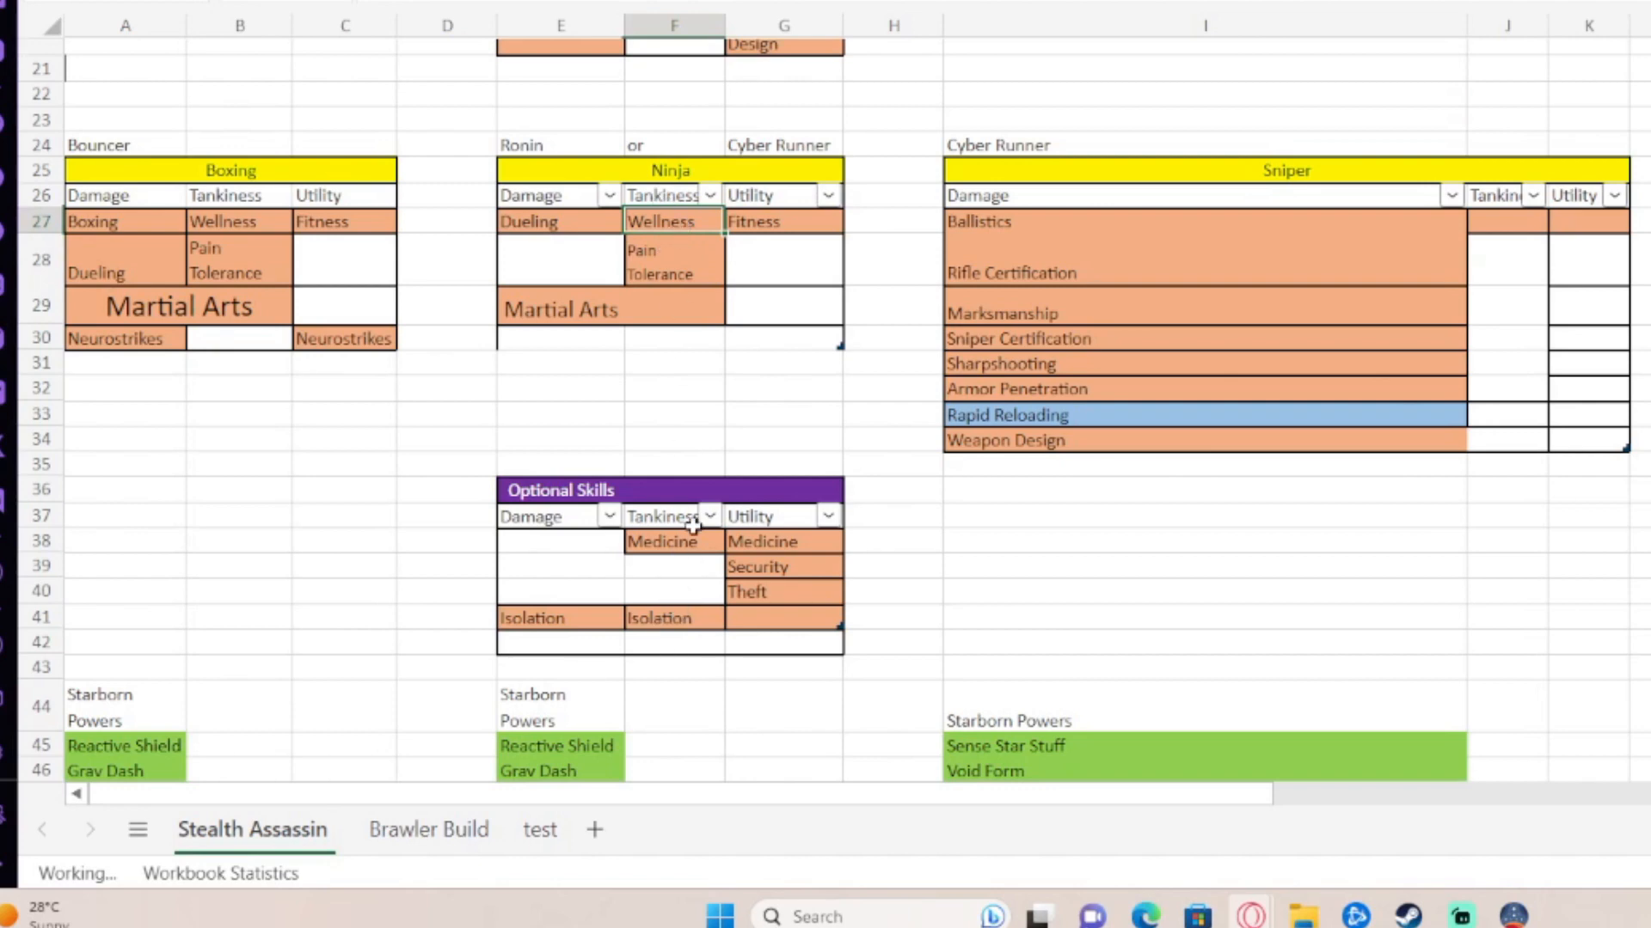
left_click(651, 542)
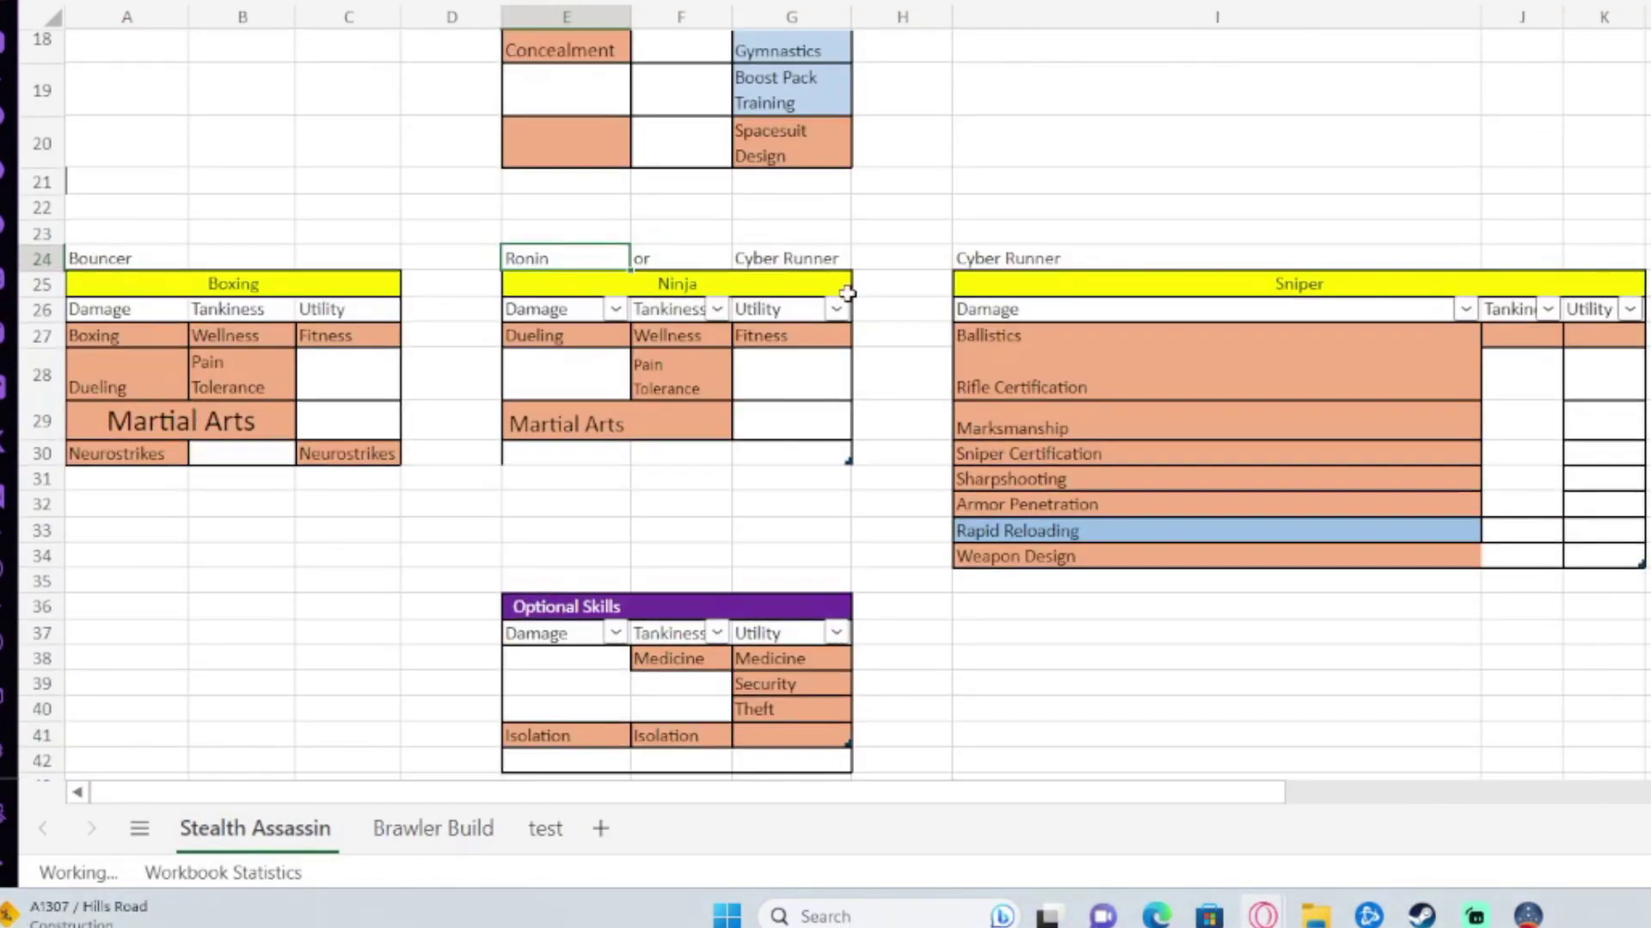
scroll(845, 294, "down", 3)
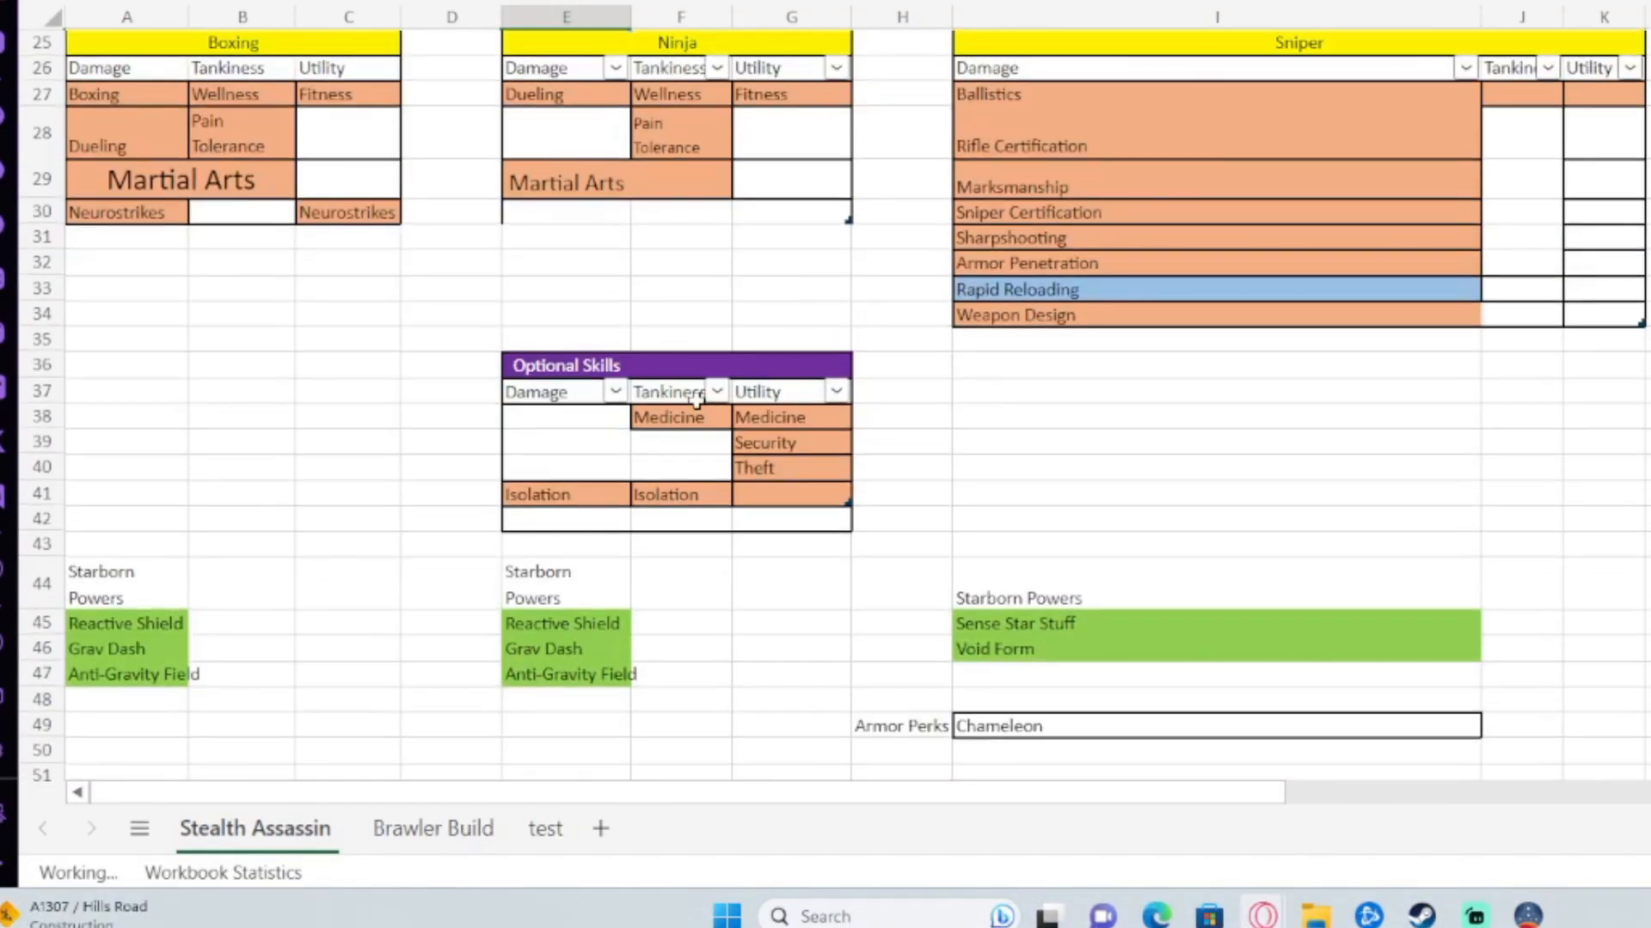
left_click(589, 467)
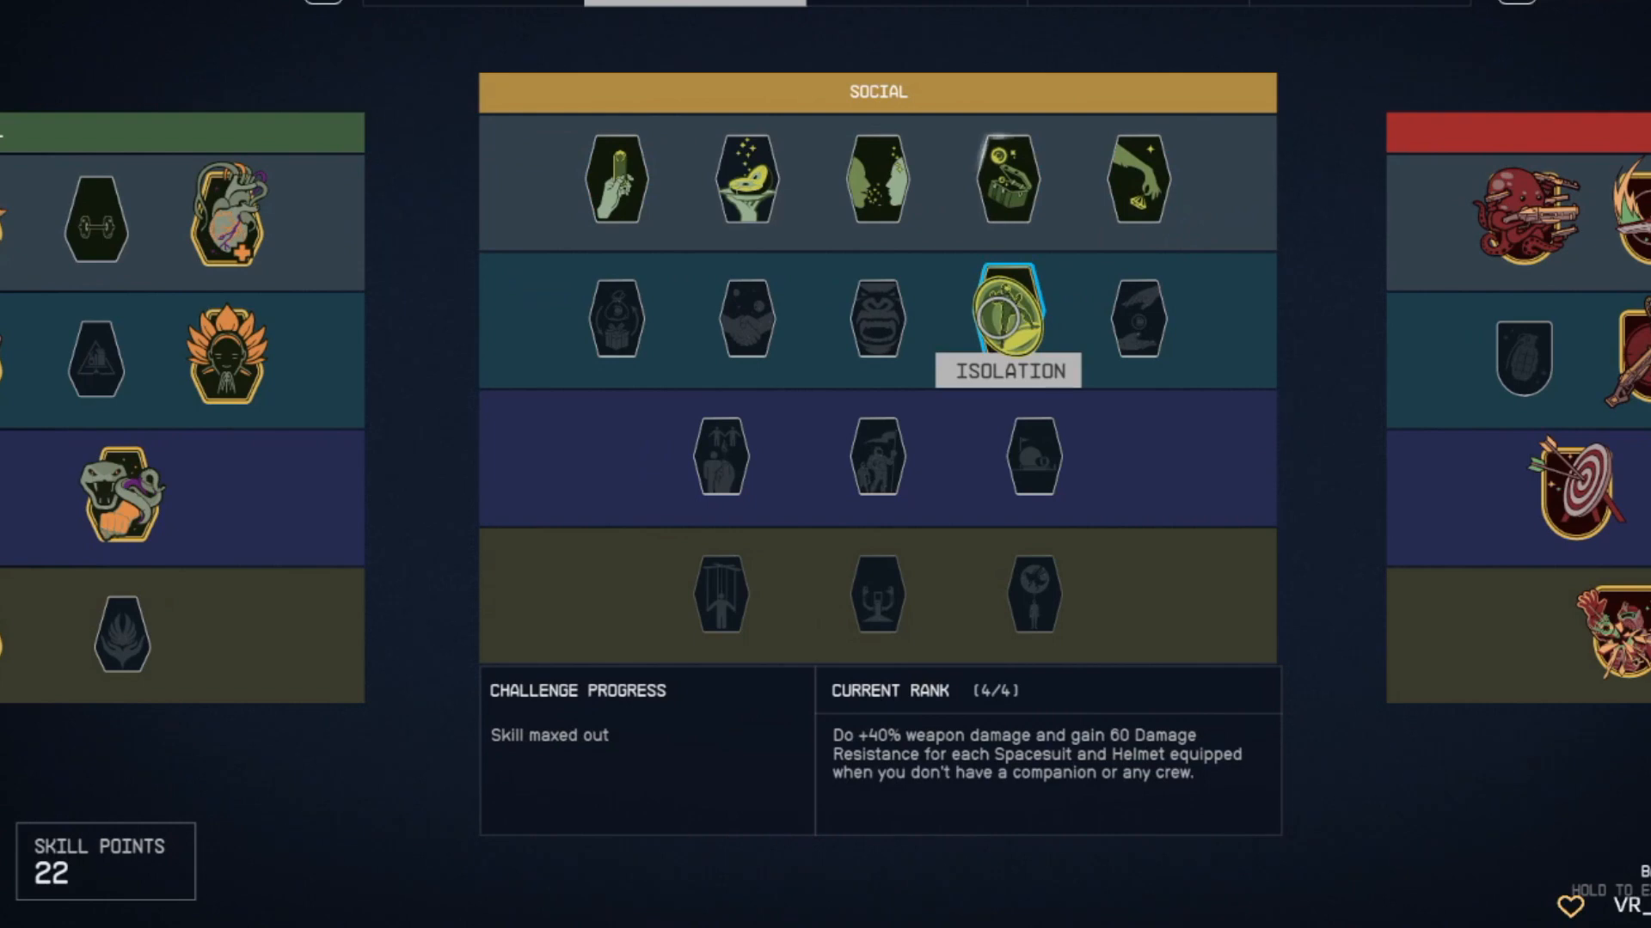
View Isolation's full rank details in the Social tree and return to the skills grid
left_click(1009, 309)
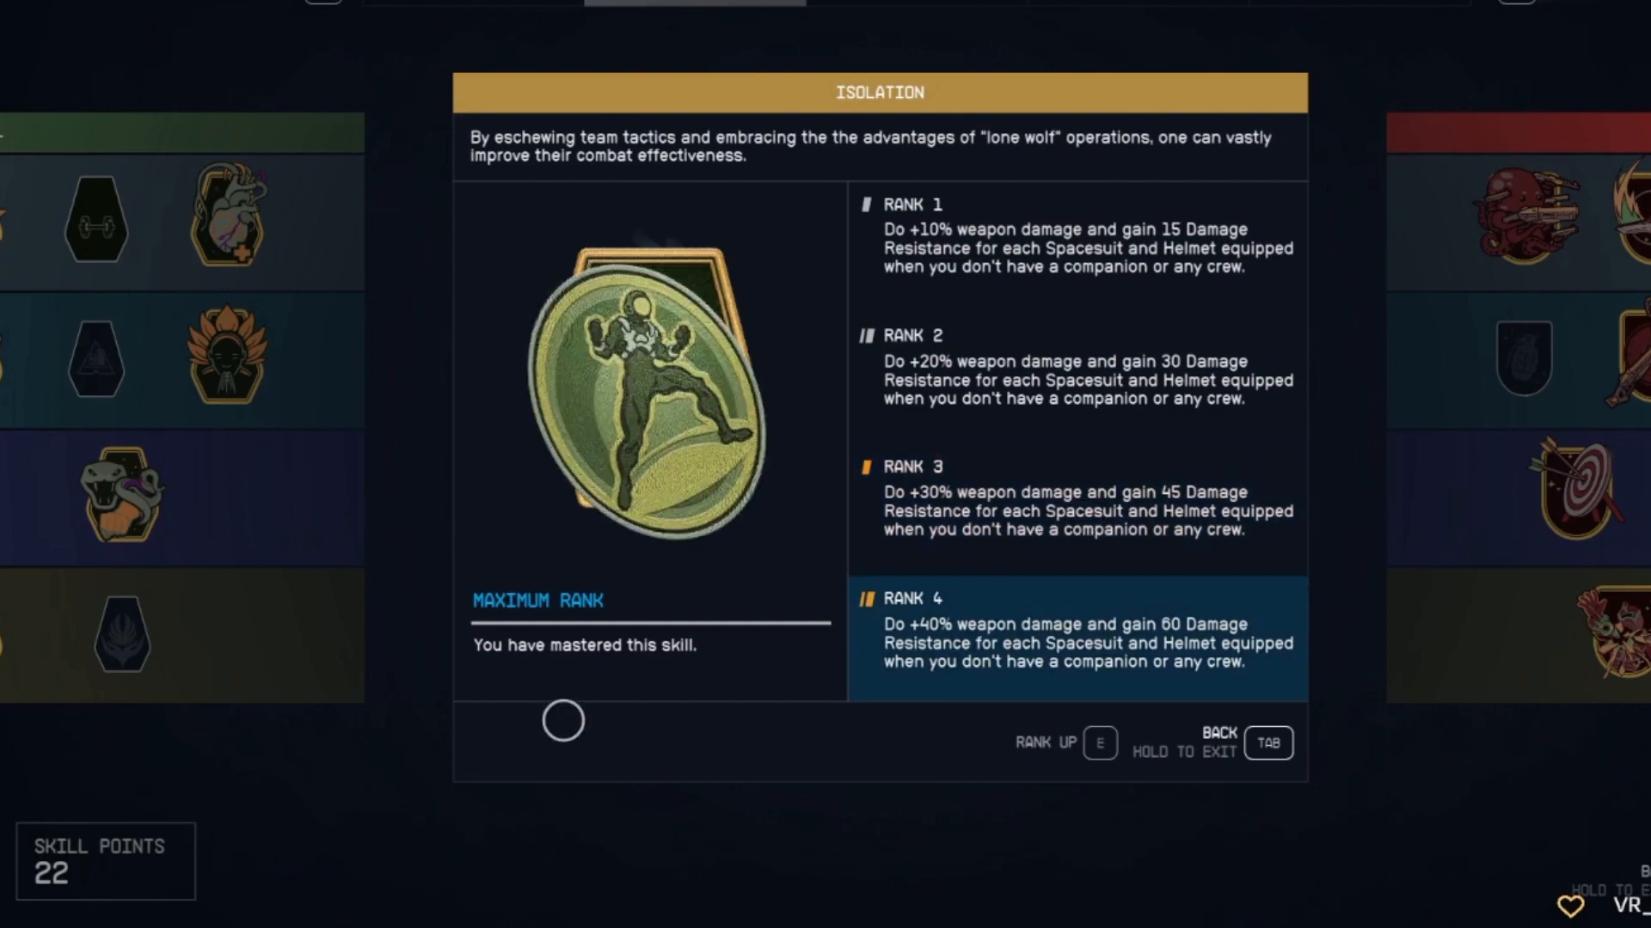
key("Tab")
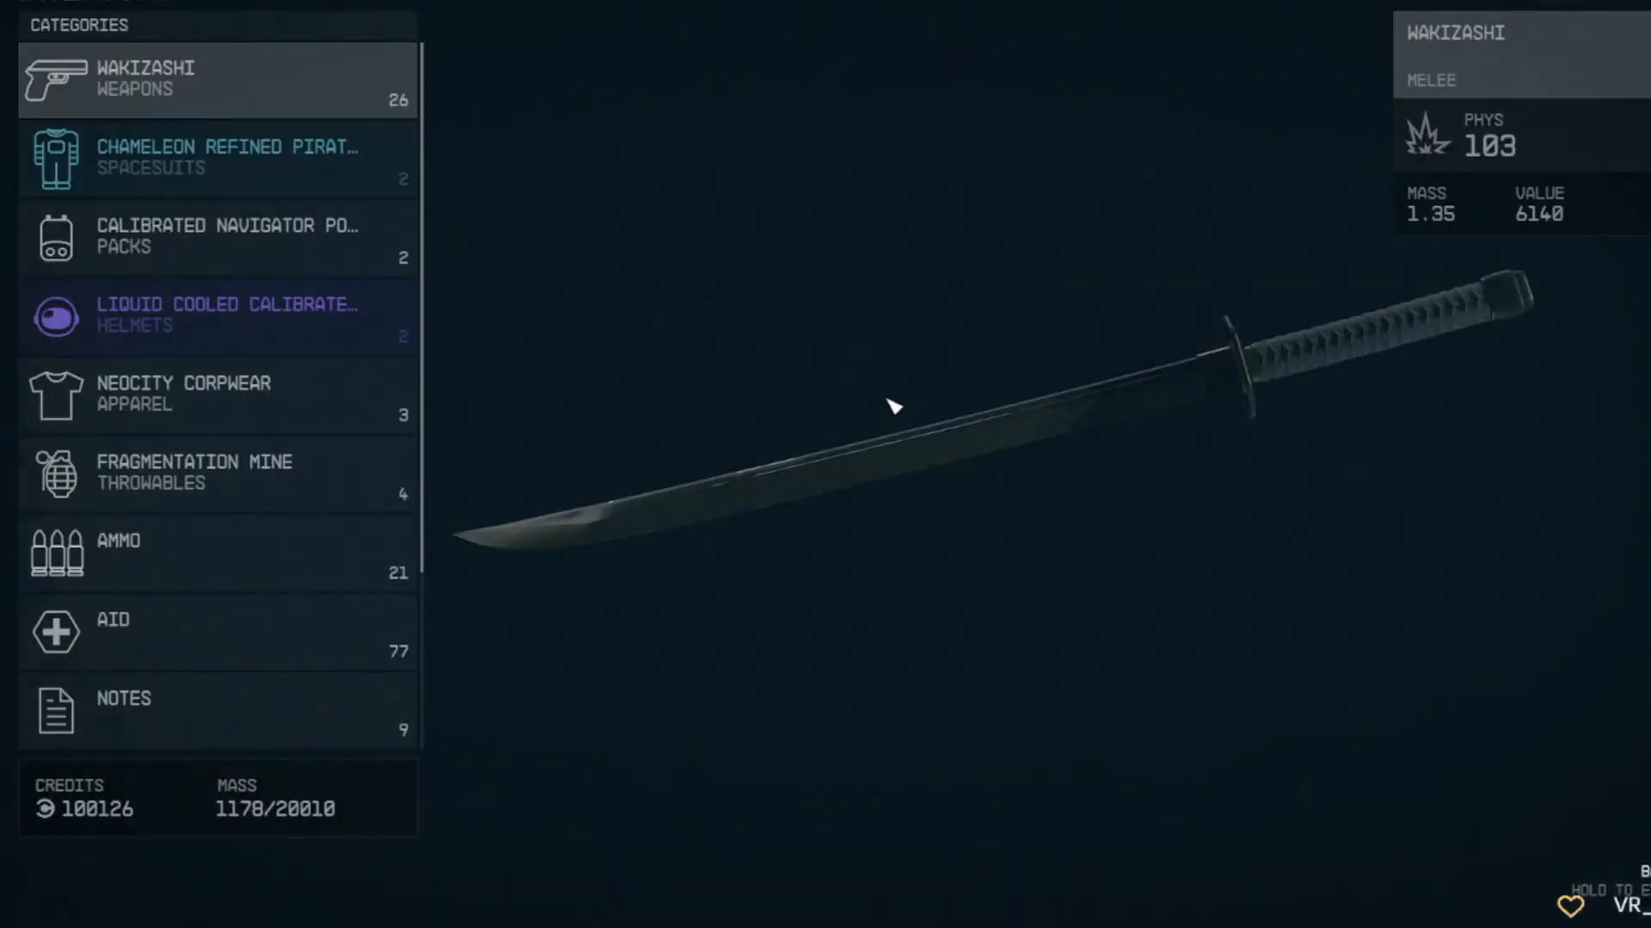
Return to Excel and highlight the Optional Skills cells from Isolation to Security
key("Escape")
key("alt+Tab")
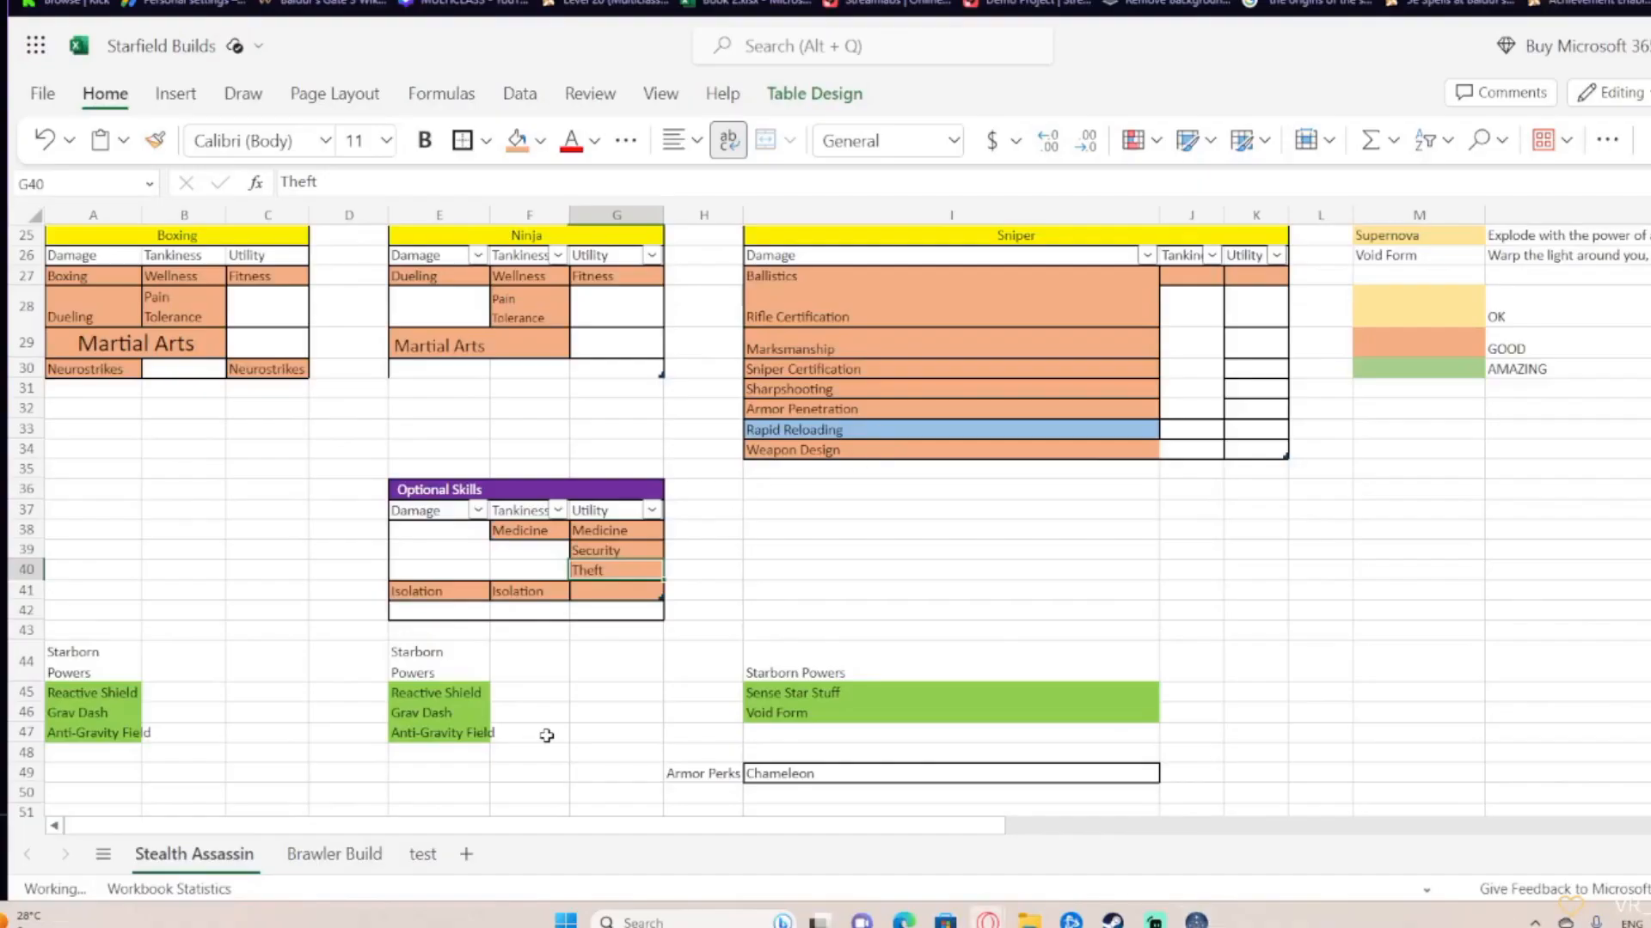
scroll(561, 736, "down", 10)
scroll(800, 477, "down", 3)
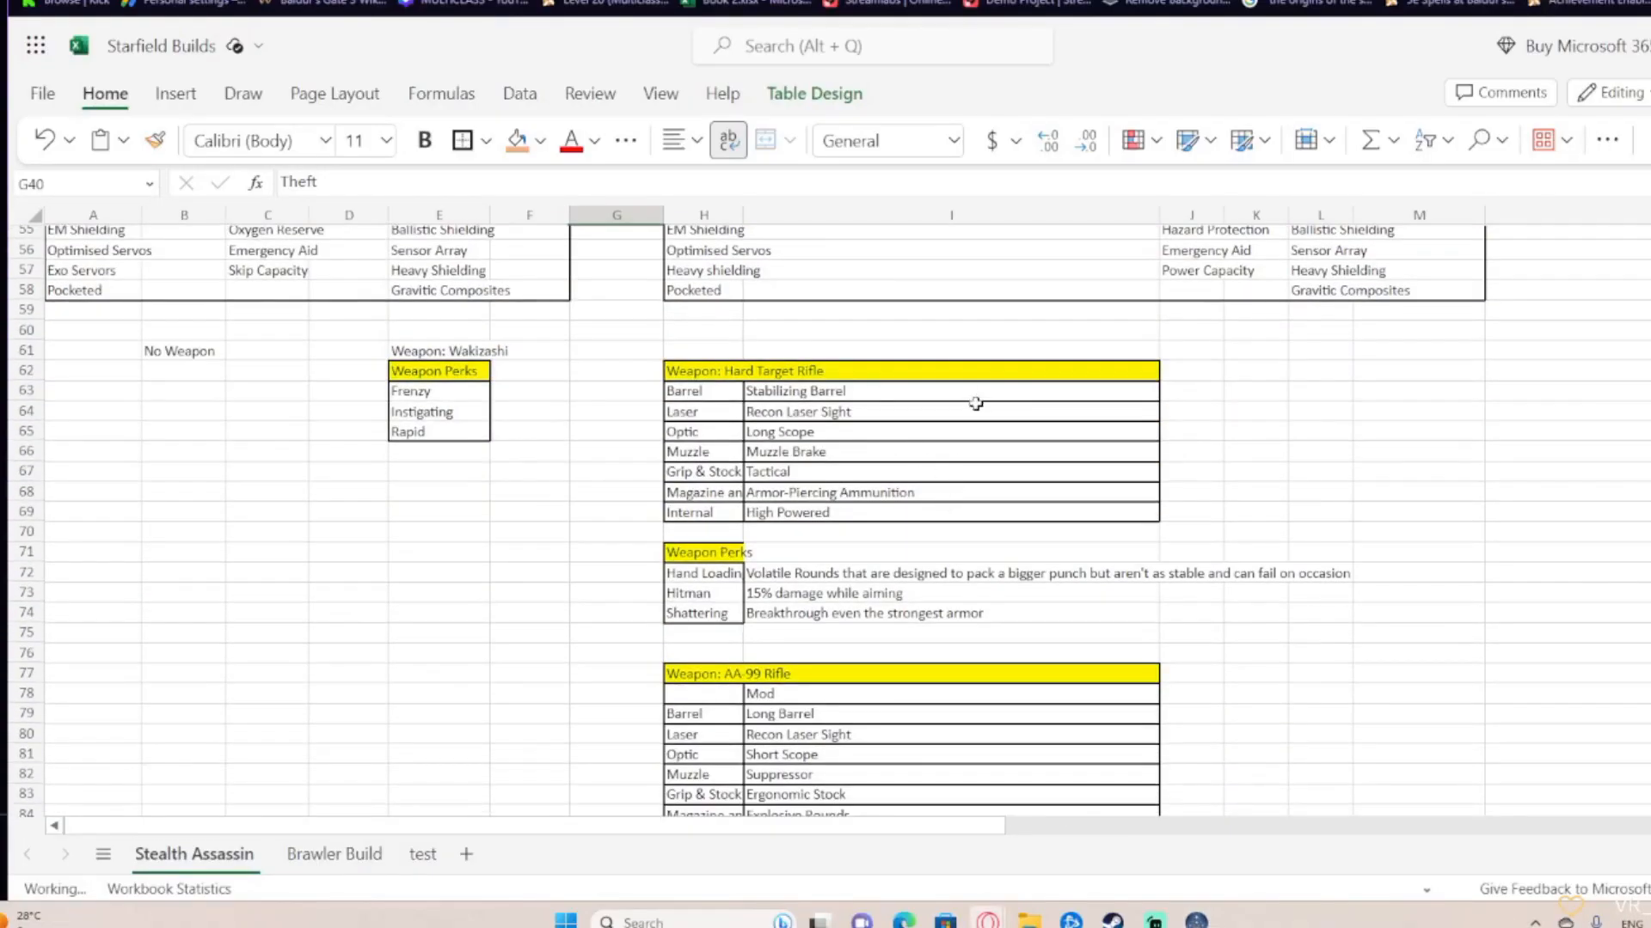
scroll(980, 407, "up", 5)
scroll(980, 407, "up", 4)
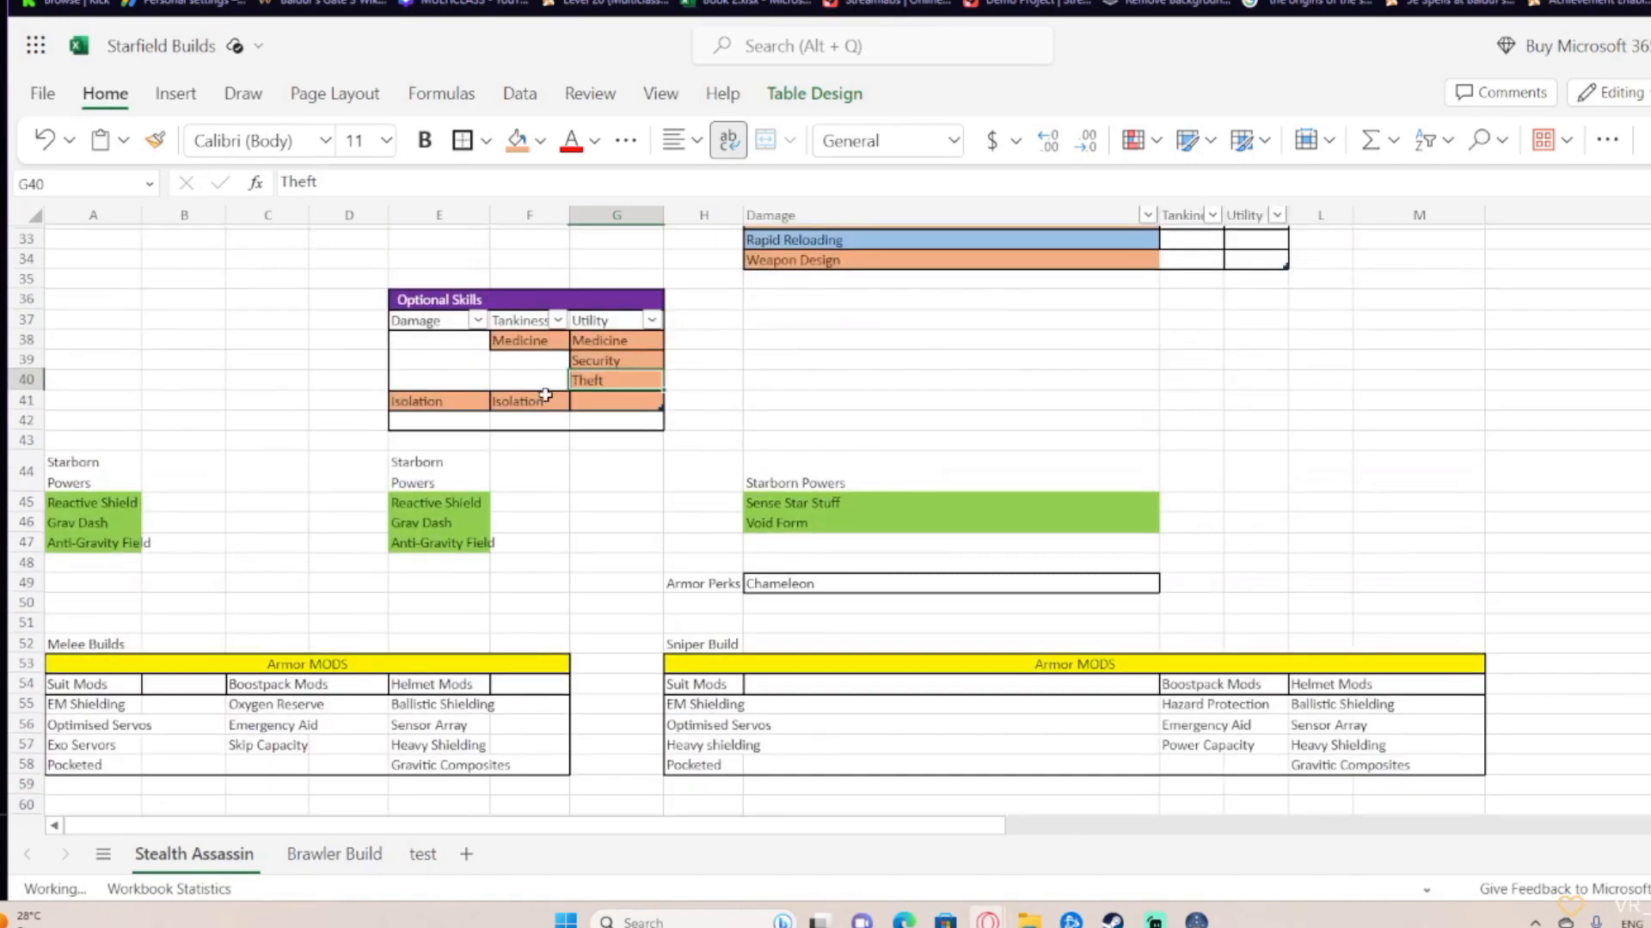
left_click(529, 399)
left_click_drag(615, 399, 439, 400)
left_click(592, 360)
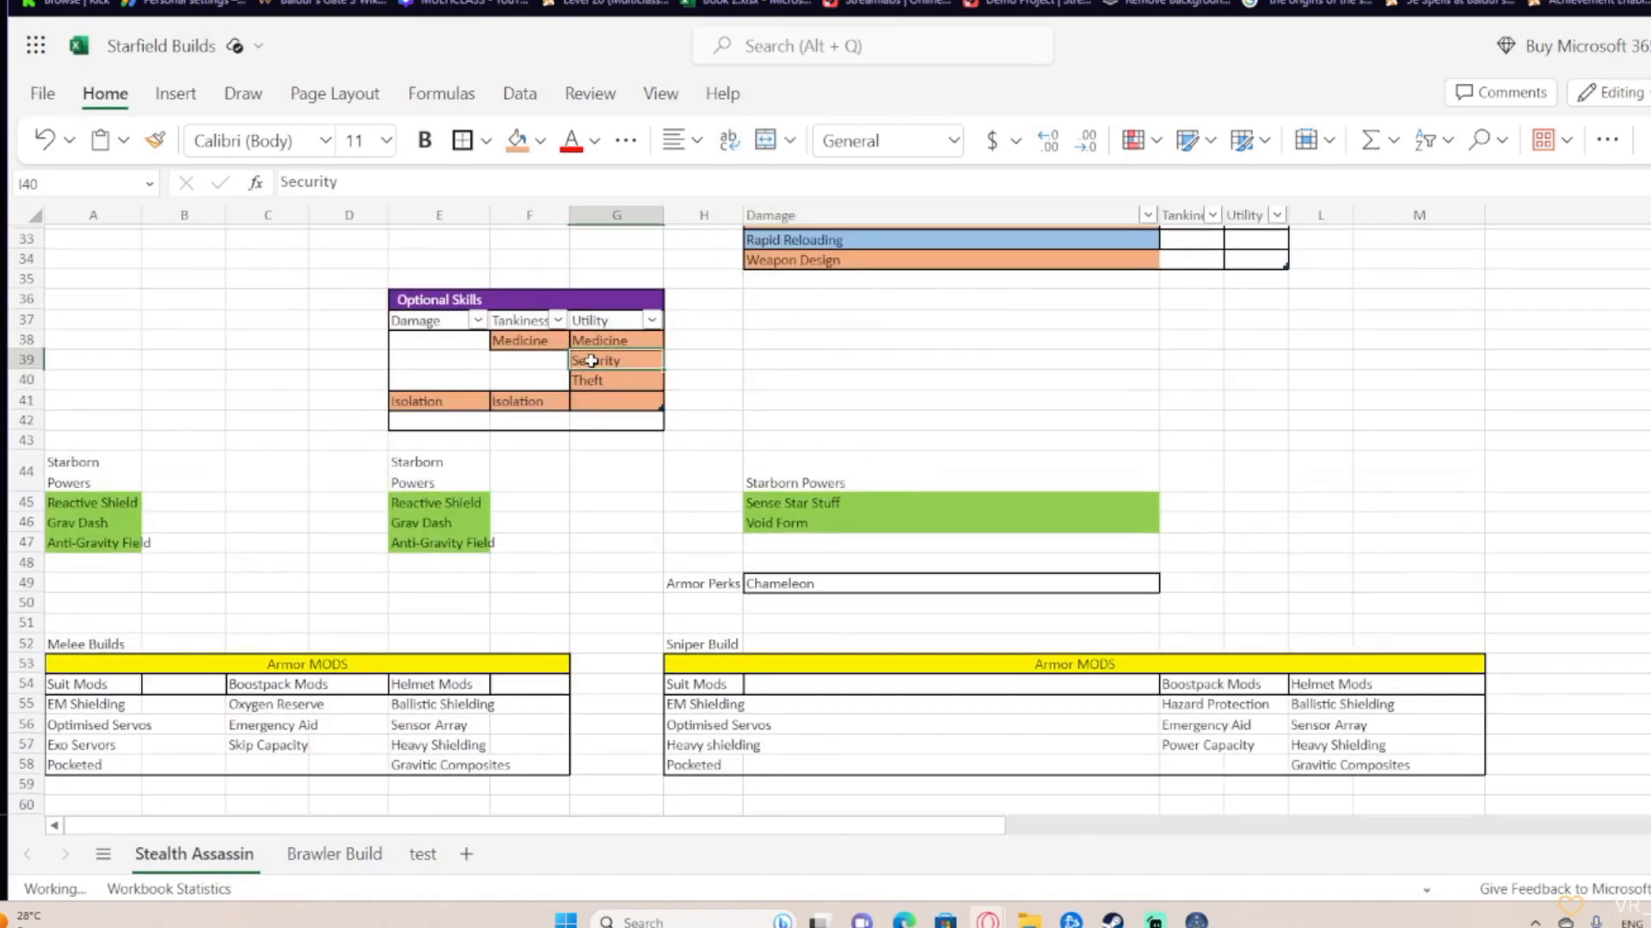
scroll(591, 360, "up", 4)
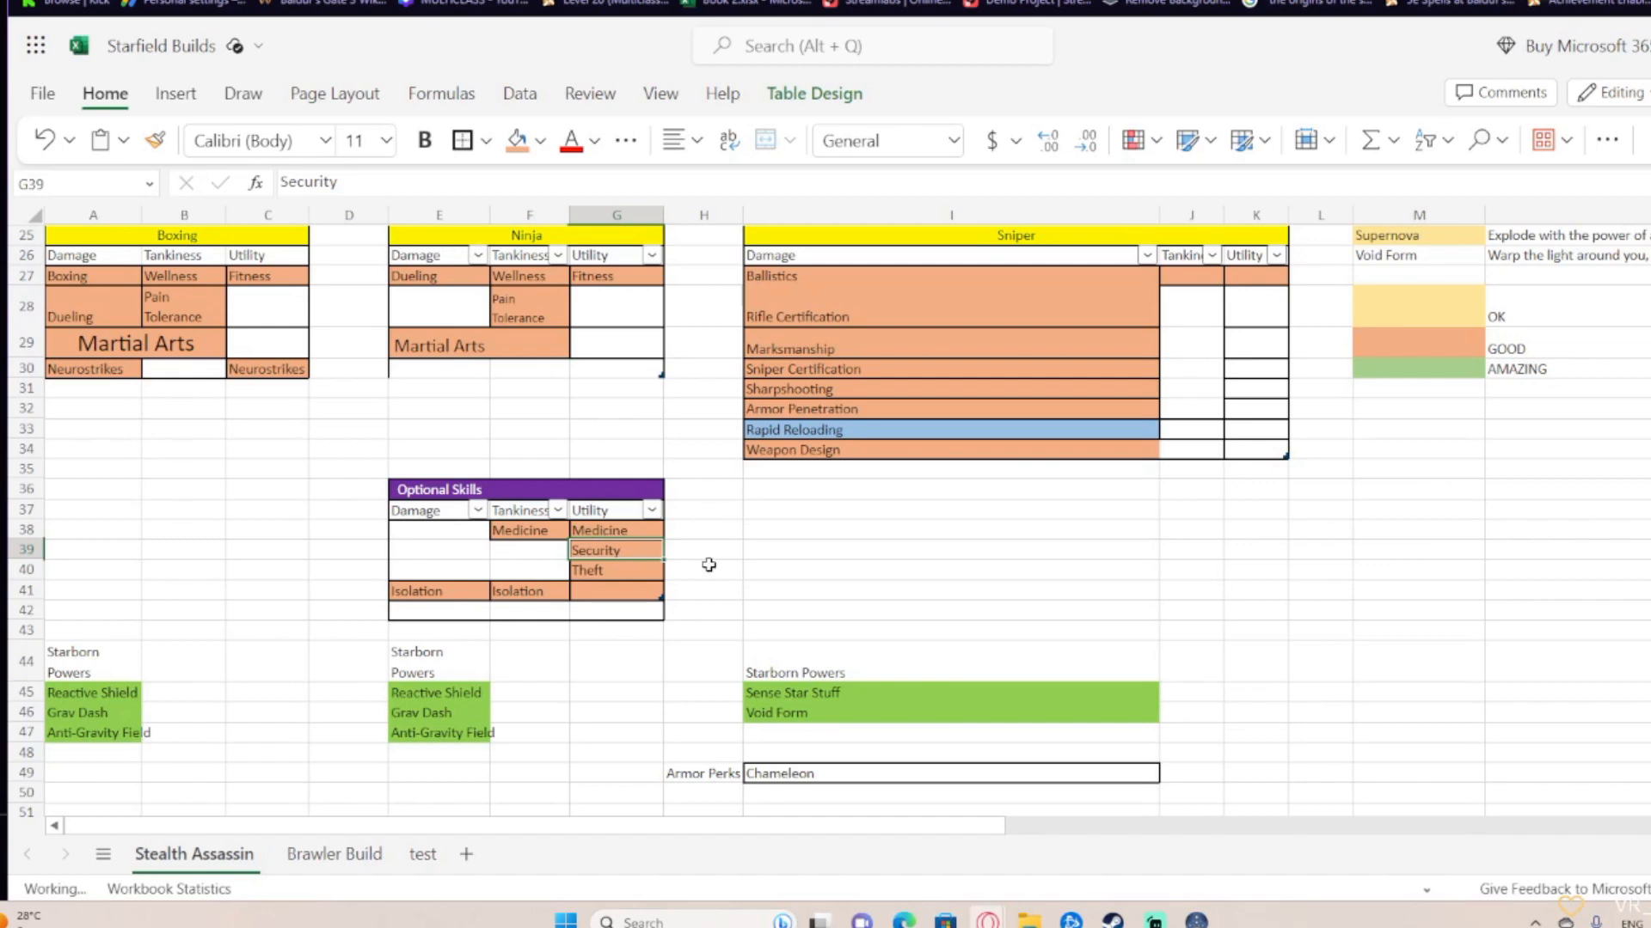
left_click_drag(581, 530, 427, 531)
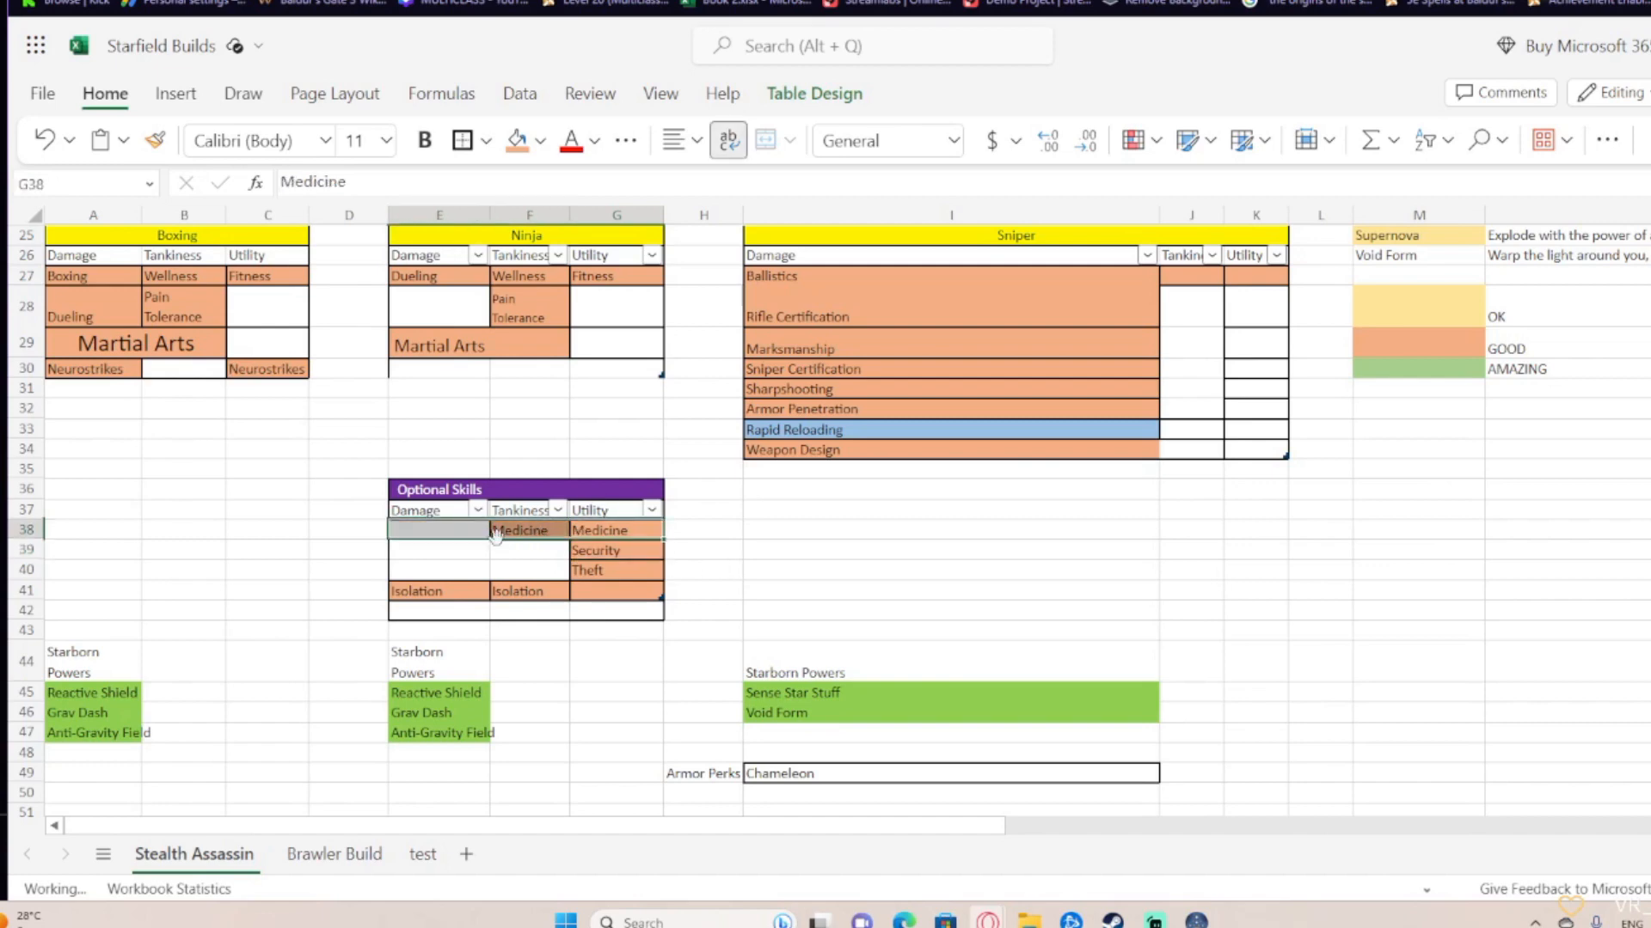
scroll(426, 530, "up", 3)
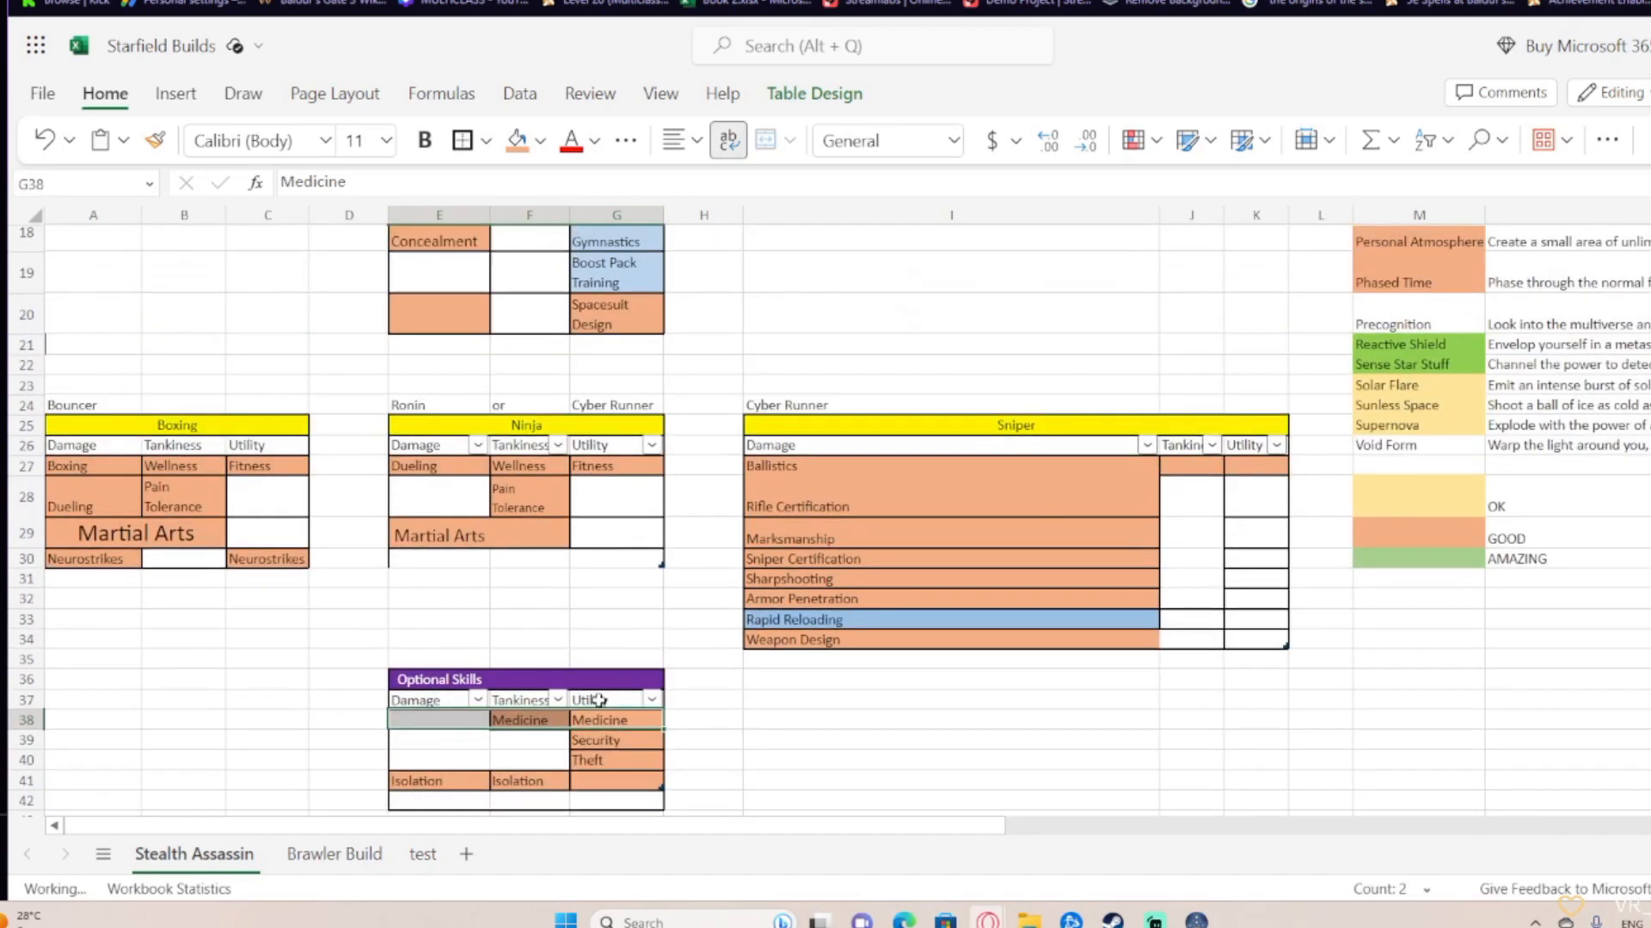
Select the Medicine cells and the empty Damage cell beside them
left_click_drag(601, 720, 520, 722)
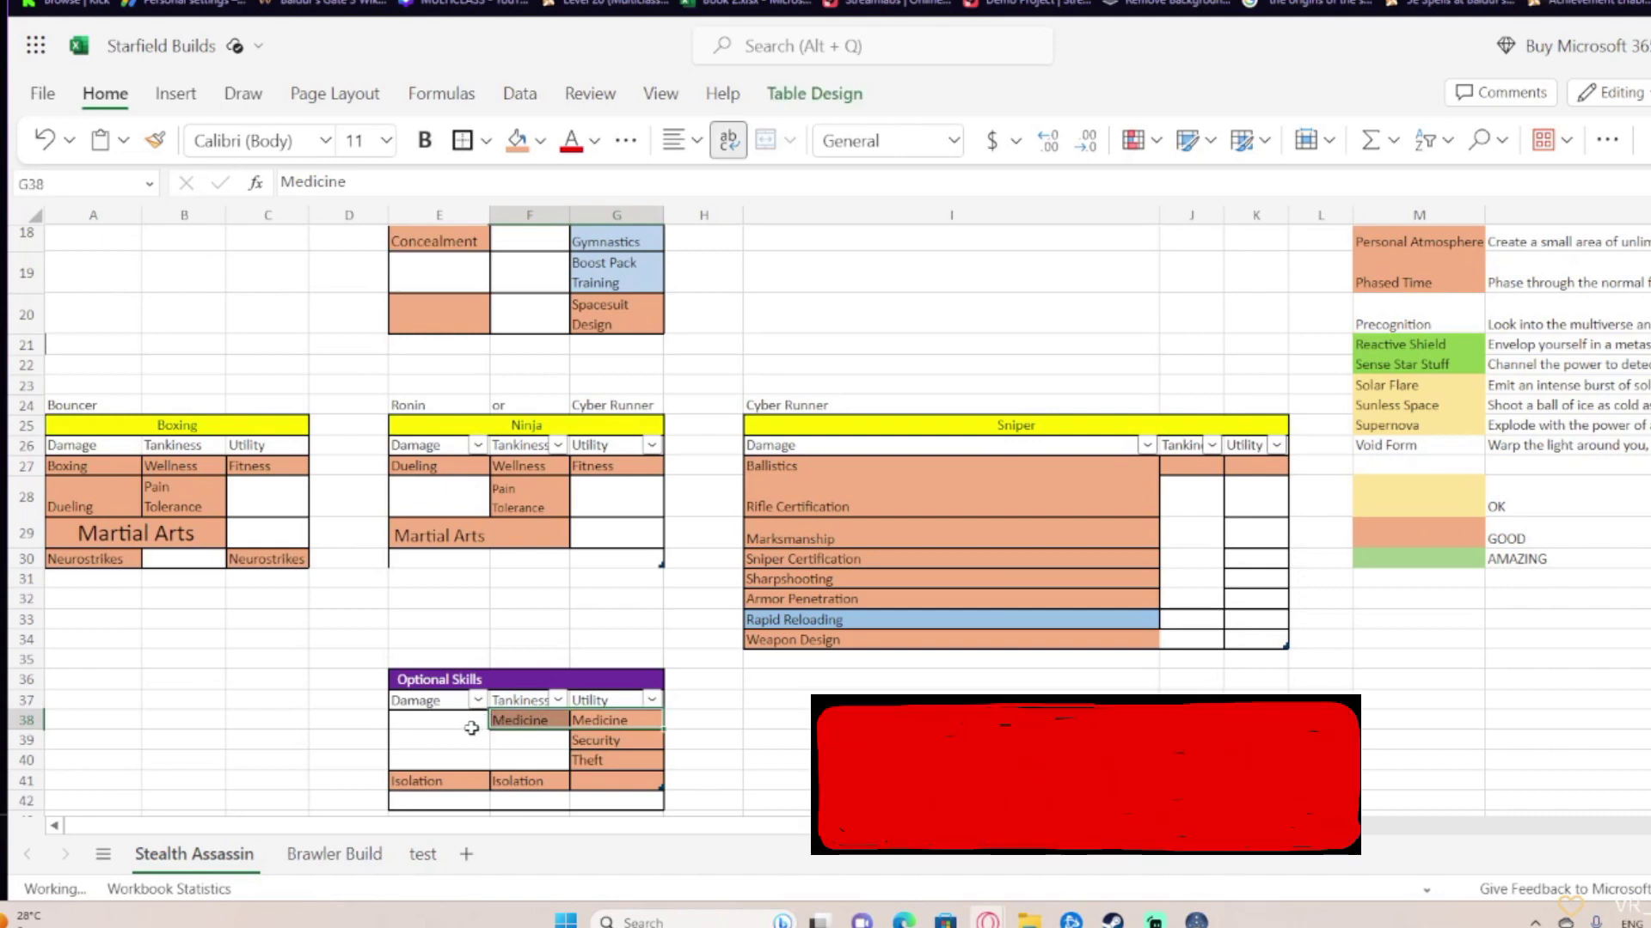
left_click(471, 729)
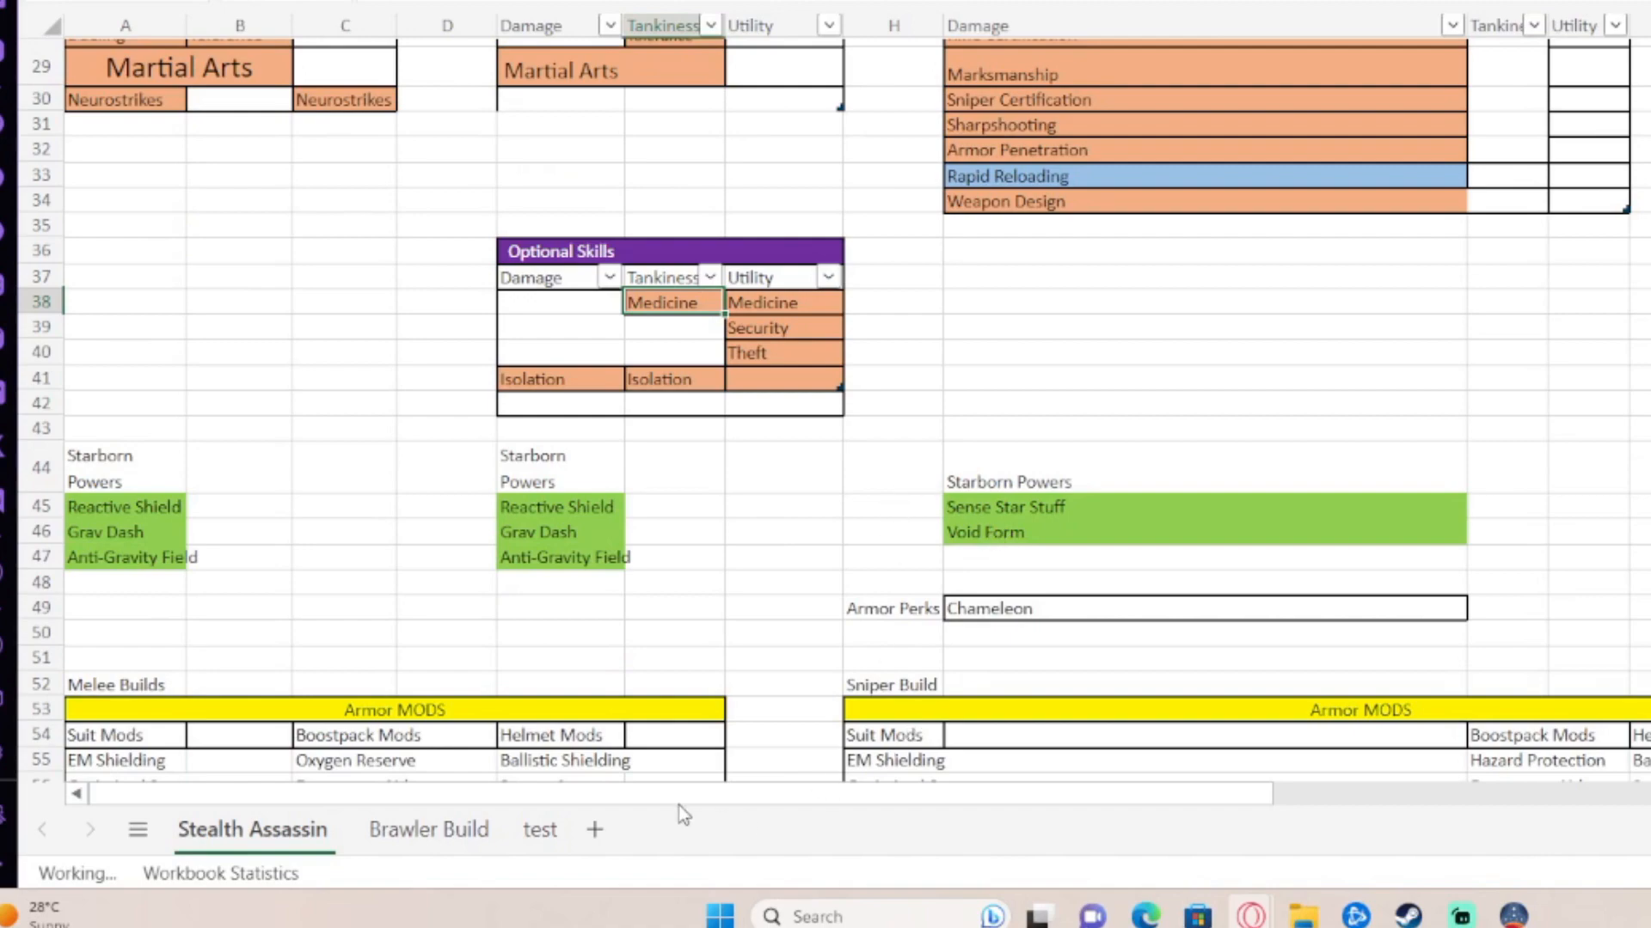
Review the sniper build's Sense Star Stuff and Void Form powers to mirror Sense Star Stuff in Boxing and Ninja
left_click_drag(672, 795, 410, 792)
scroll(835, 552, "up", 3)
scroll(1328, 482, "up", 2)
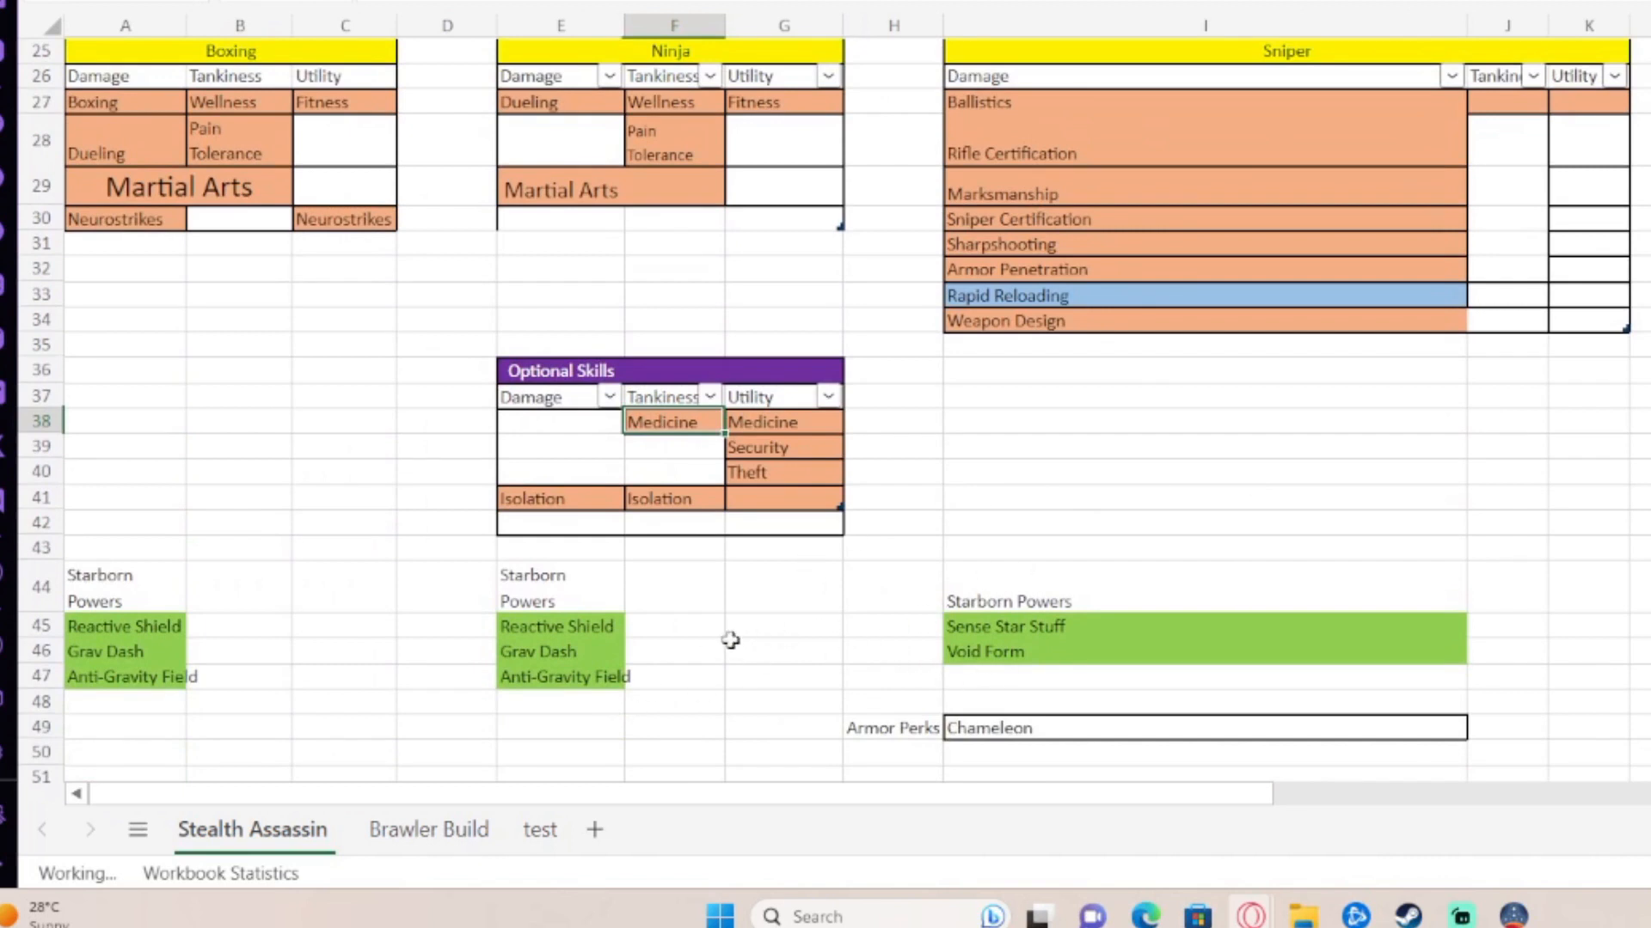
left_click(1026, 609)
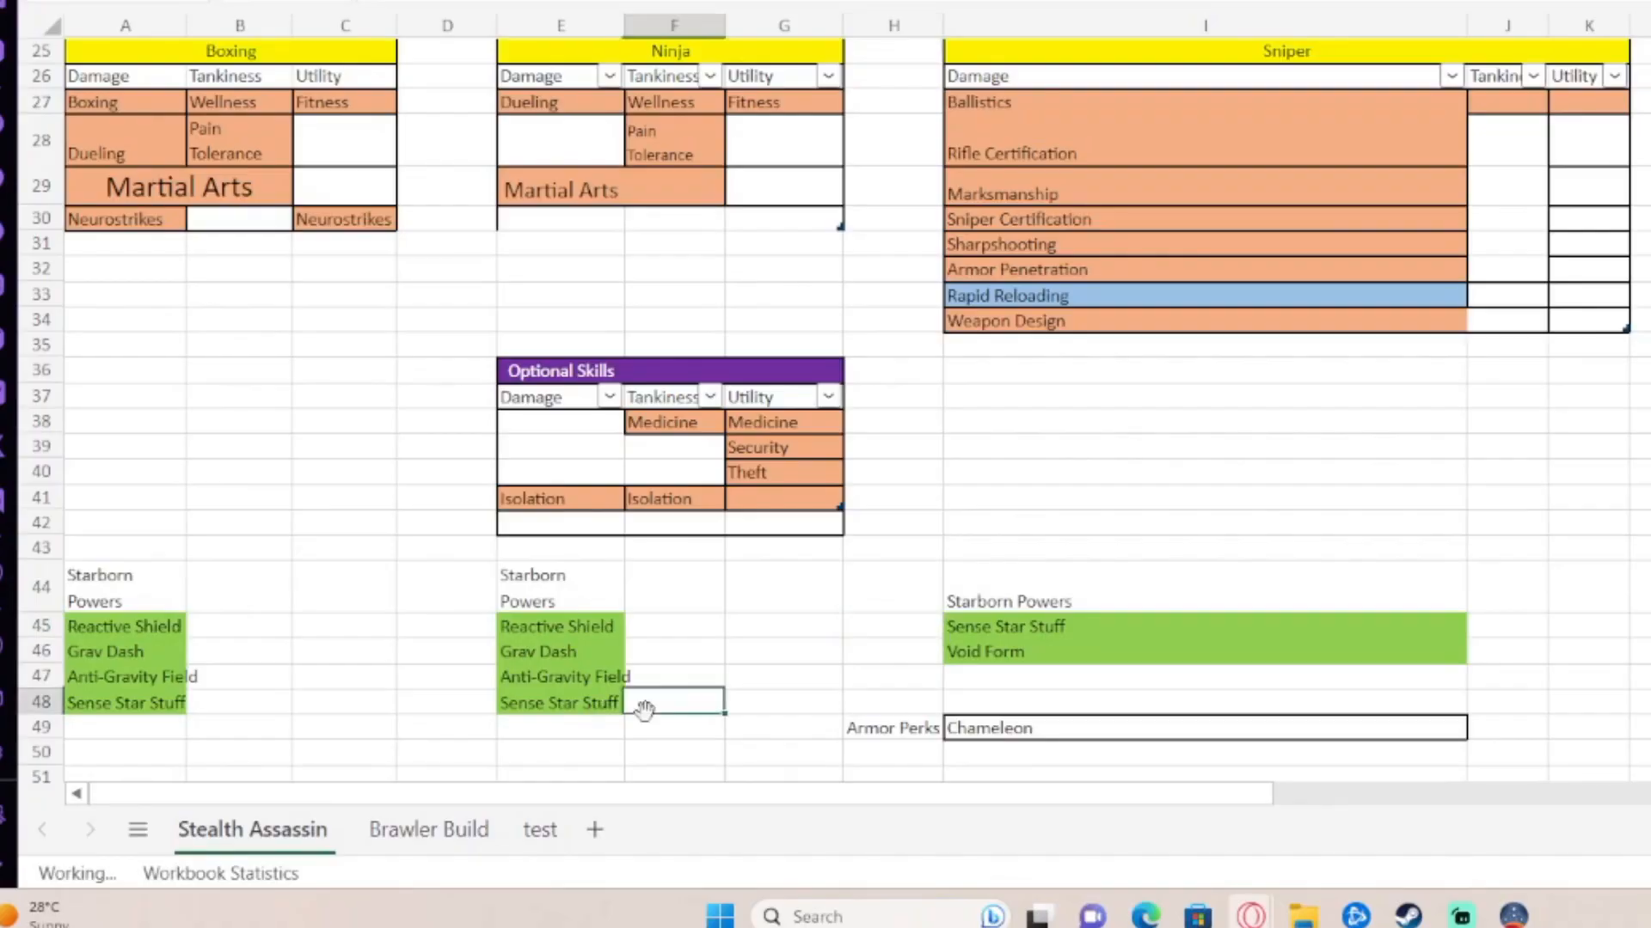
left_click(1016, 652)
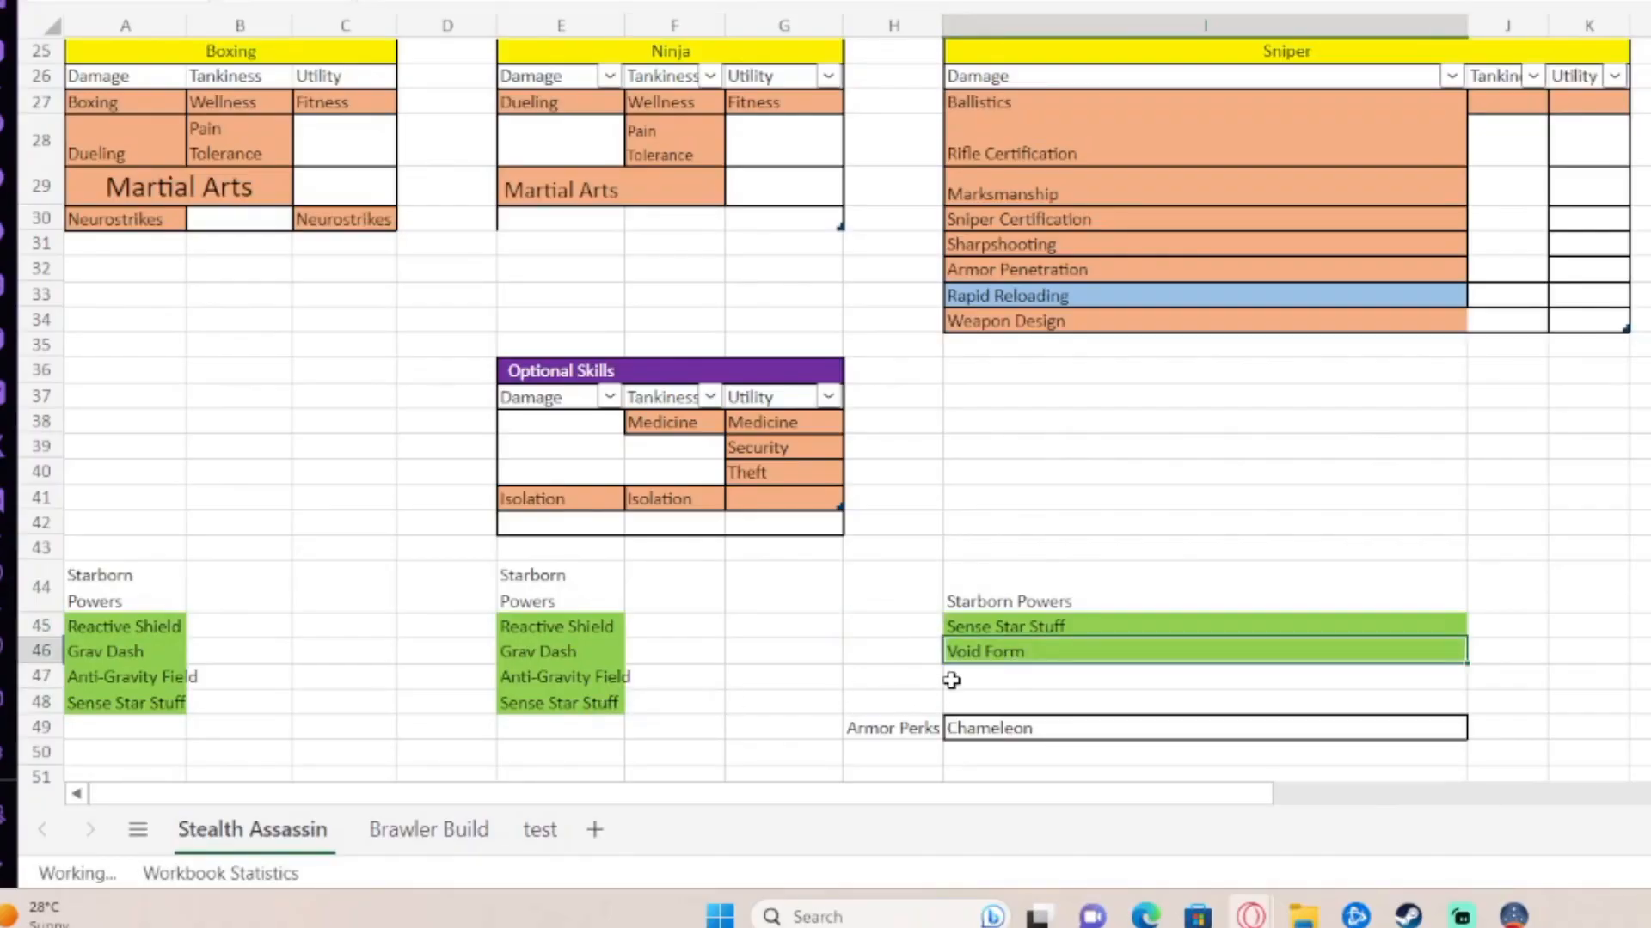
scroll(990, 667, "up", 2)
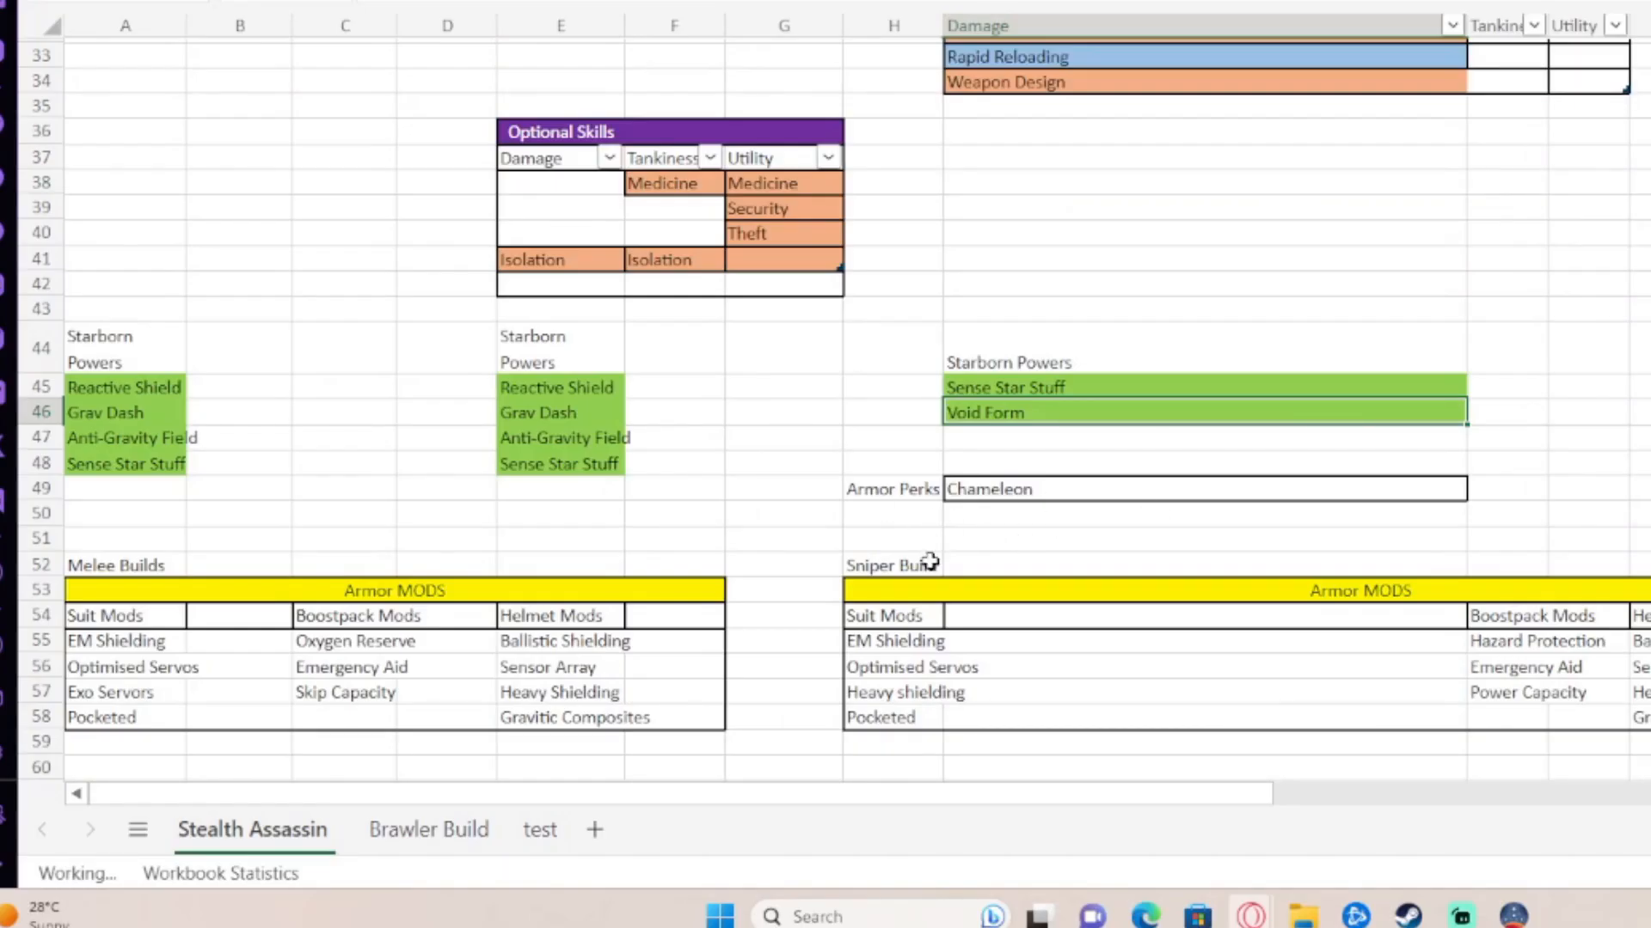
scroll(928, 547, "up", 4)
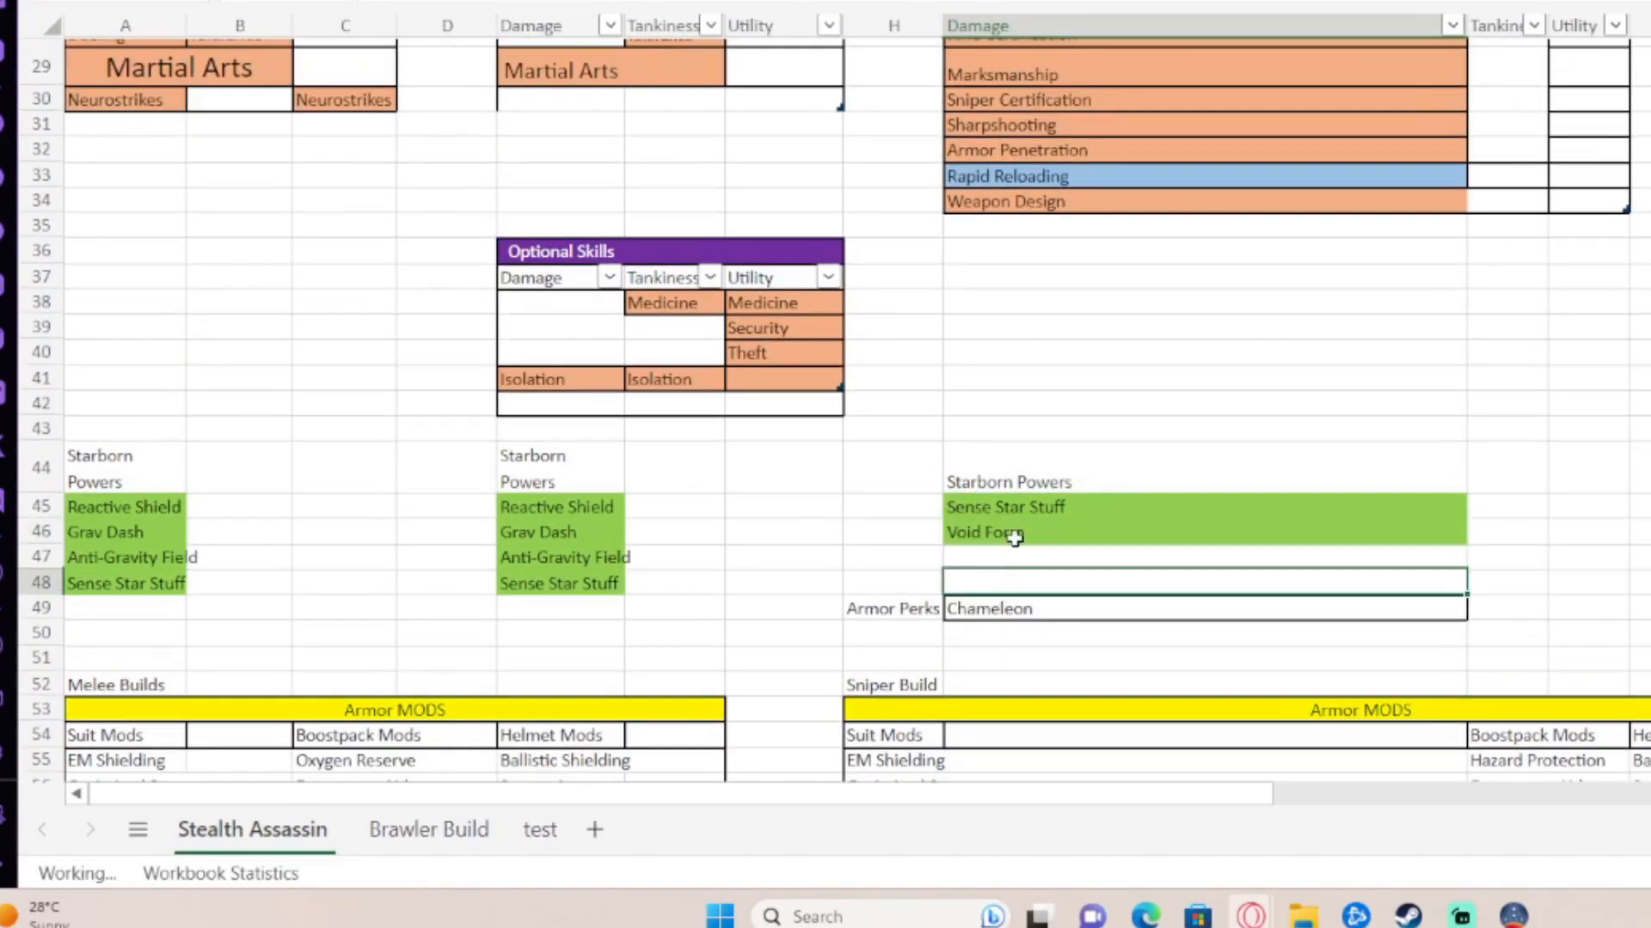
left_click(769, 537)
left_click(544, 505)
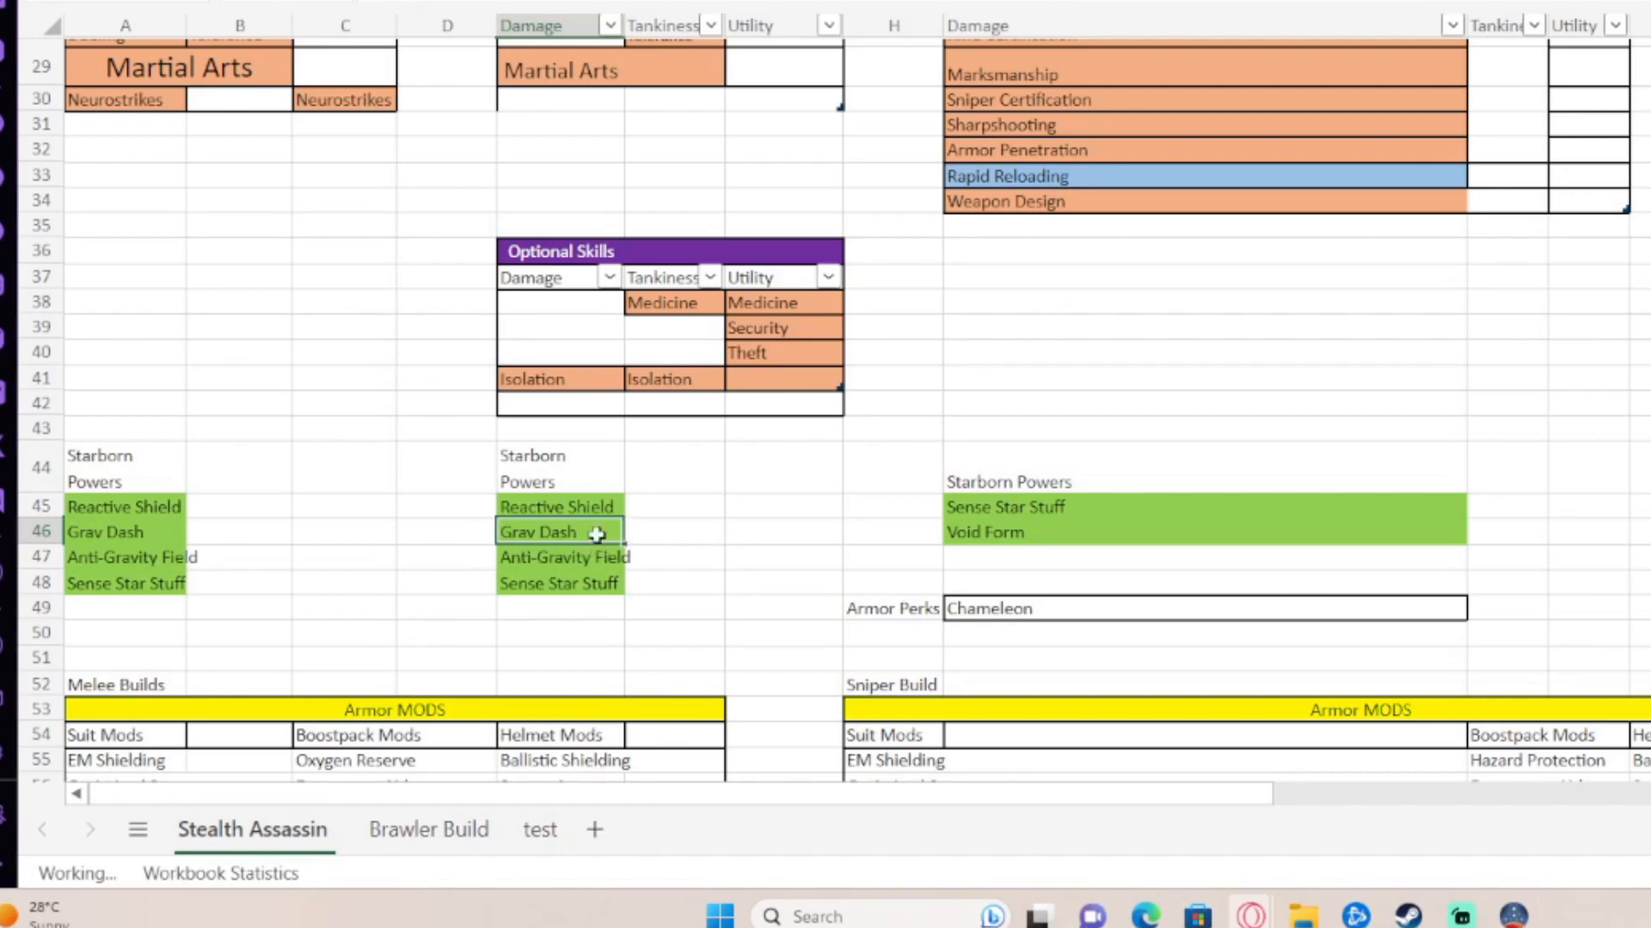
left_click(549, 557)
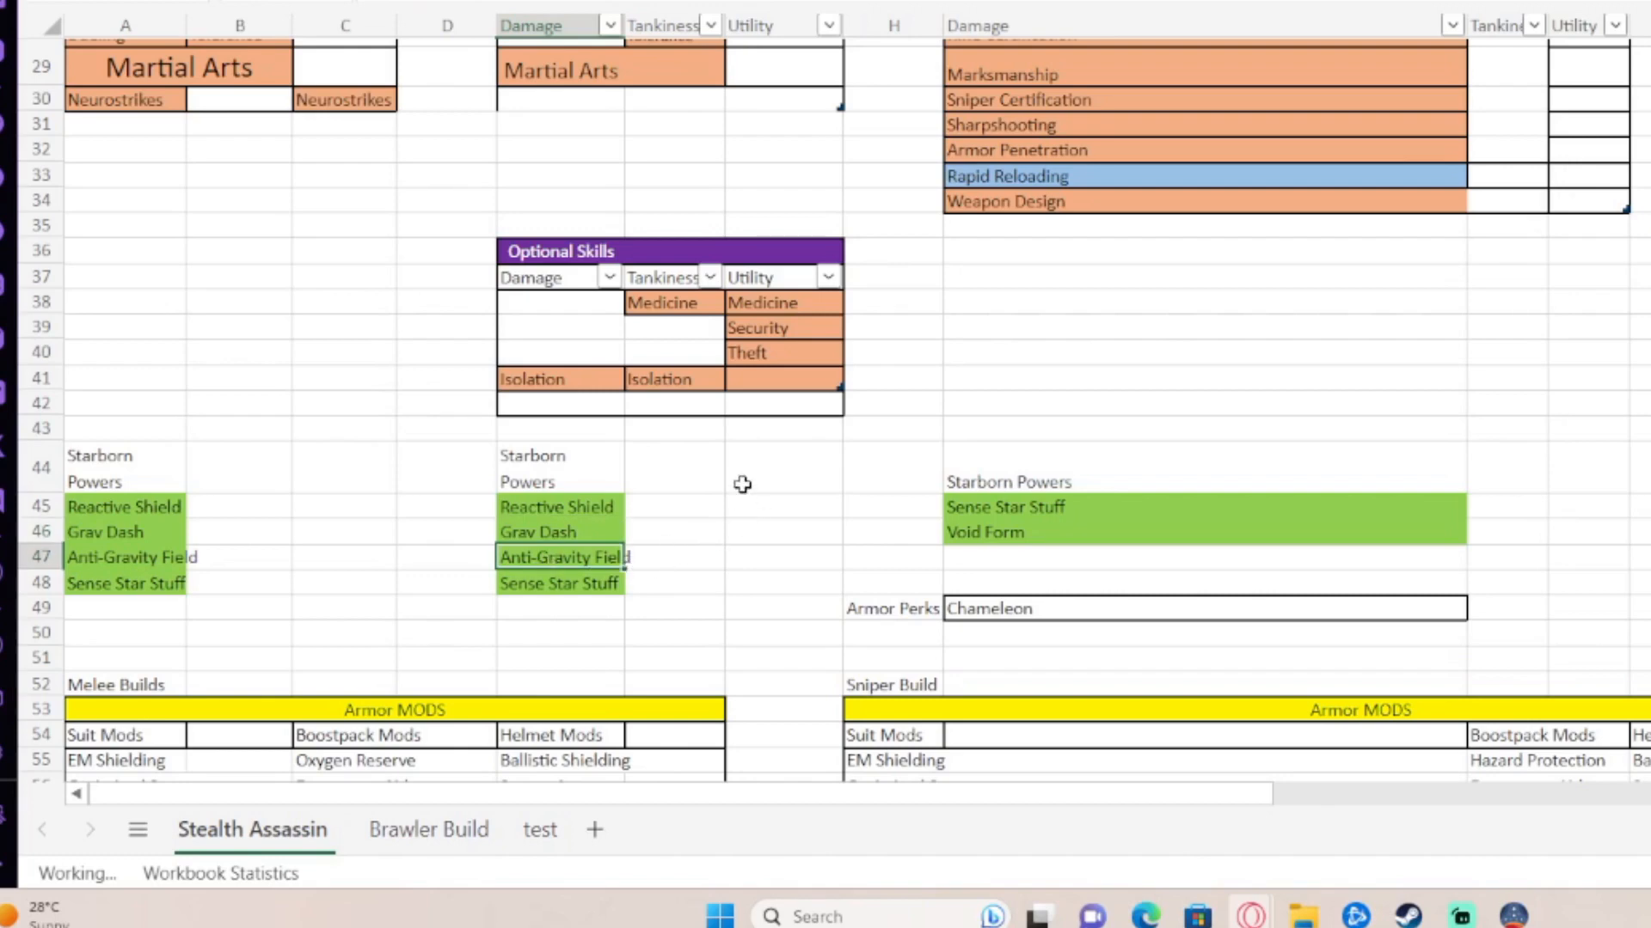
left_click(575, 605)
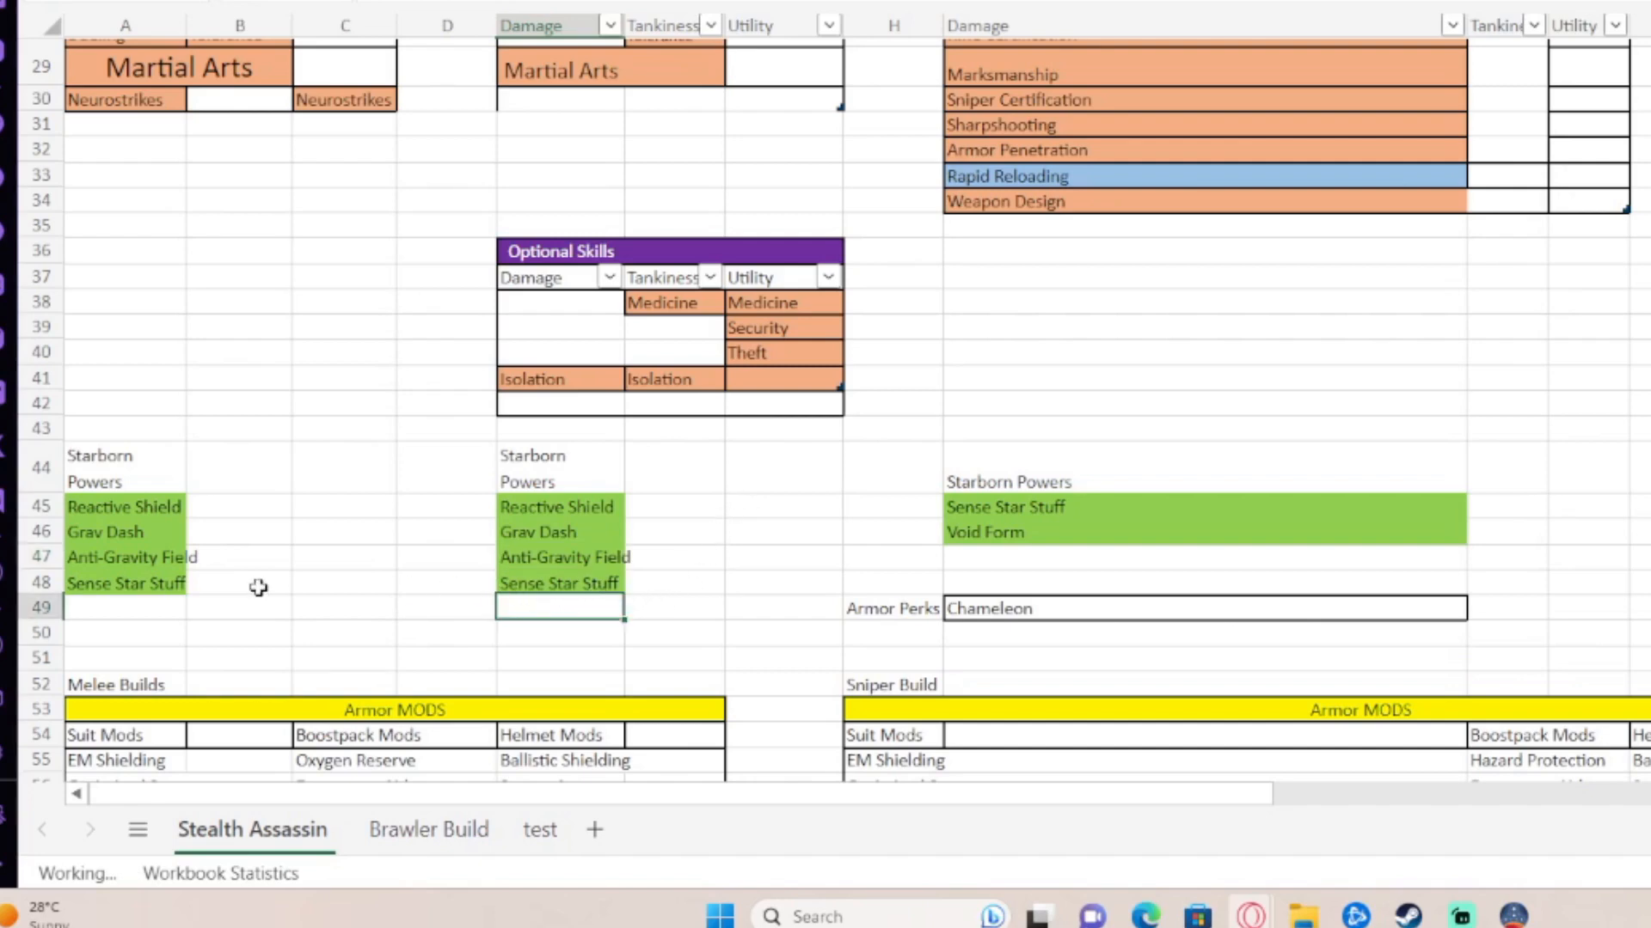
left_click(516, 584)
left_click(658, 583)
left_click(596, 604)
scroll(698, 602, "up", 3)
scroll(896, 541, "down", 2)
scroll(896, 543, "down", 3)
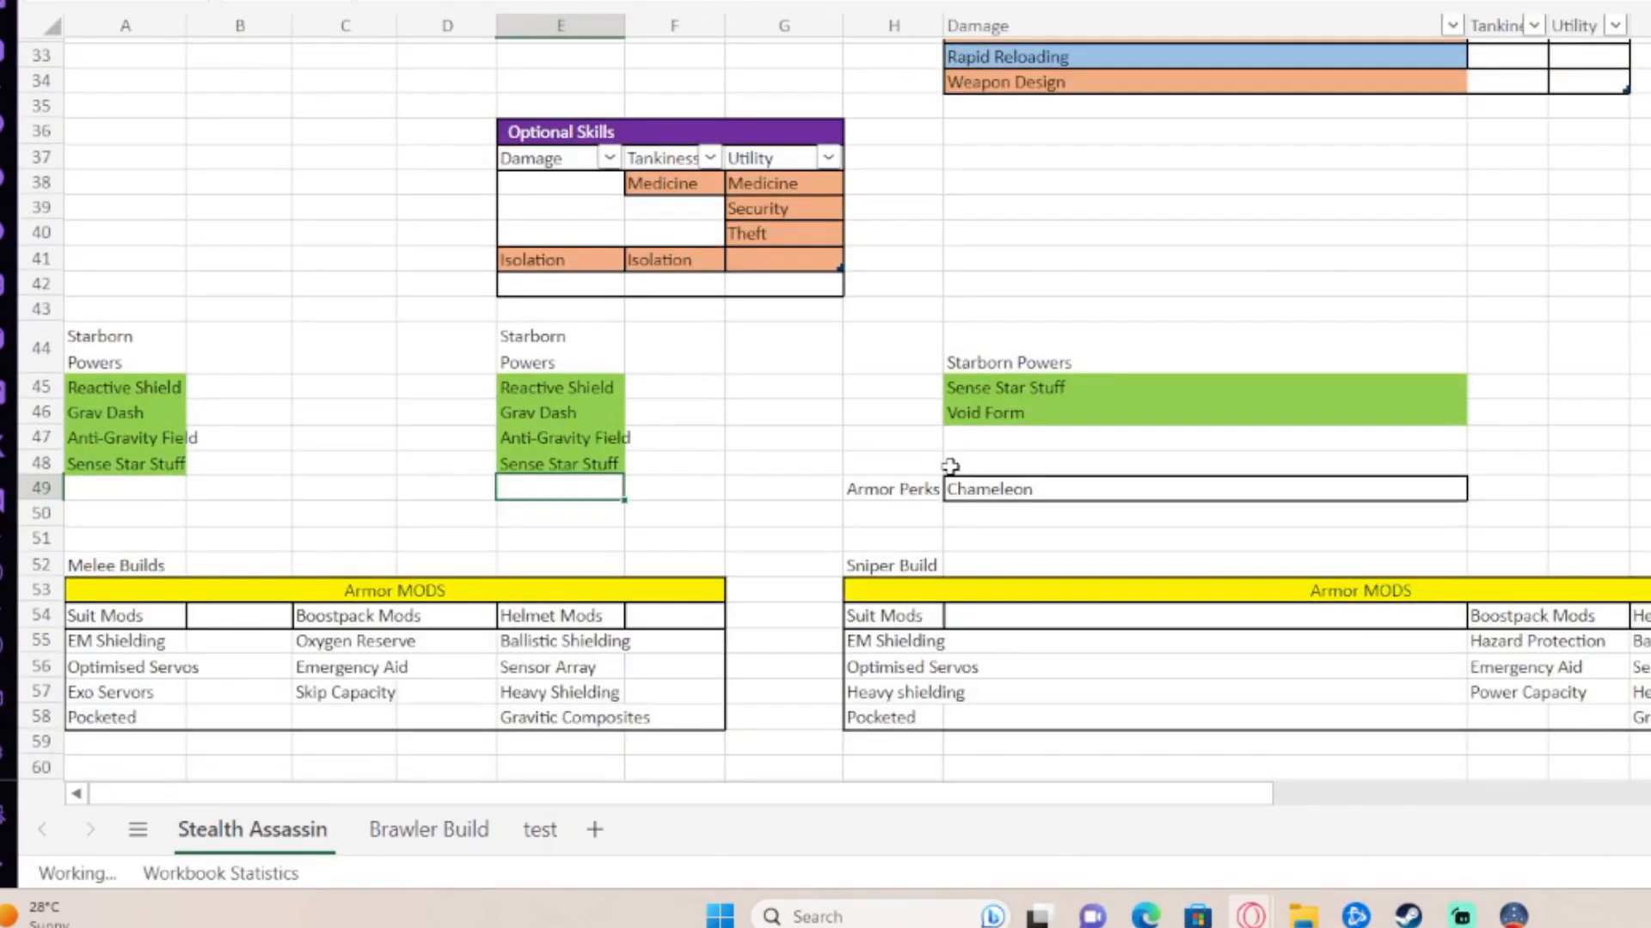
scroll(950, 465, "up", 5)
scroll(951, 465, "up", 4)
scroll(946, 399, "down", 10)
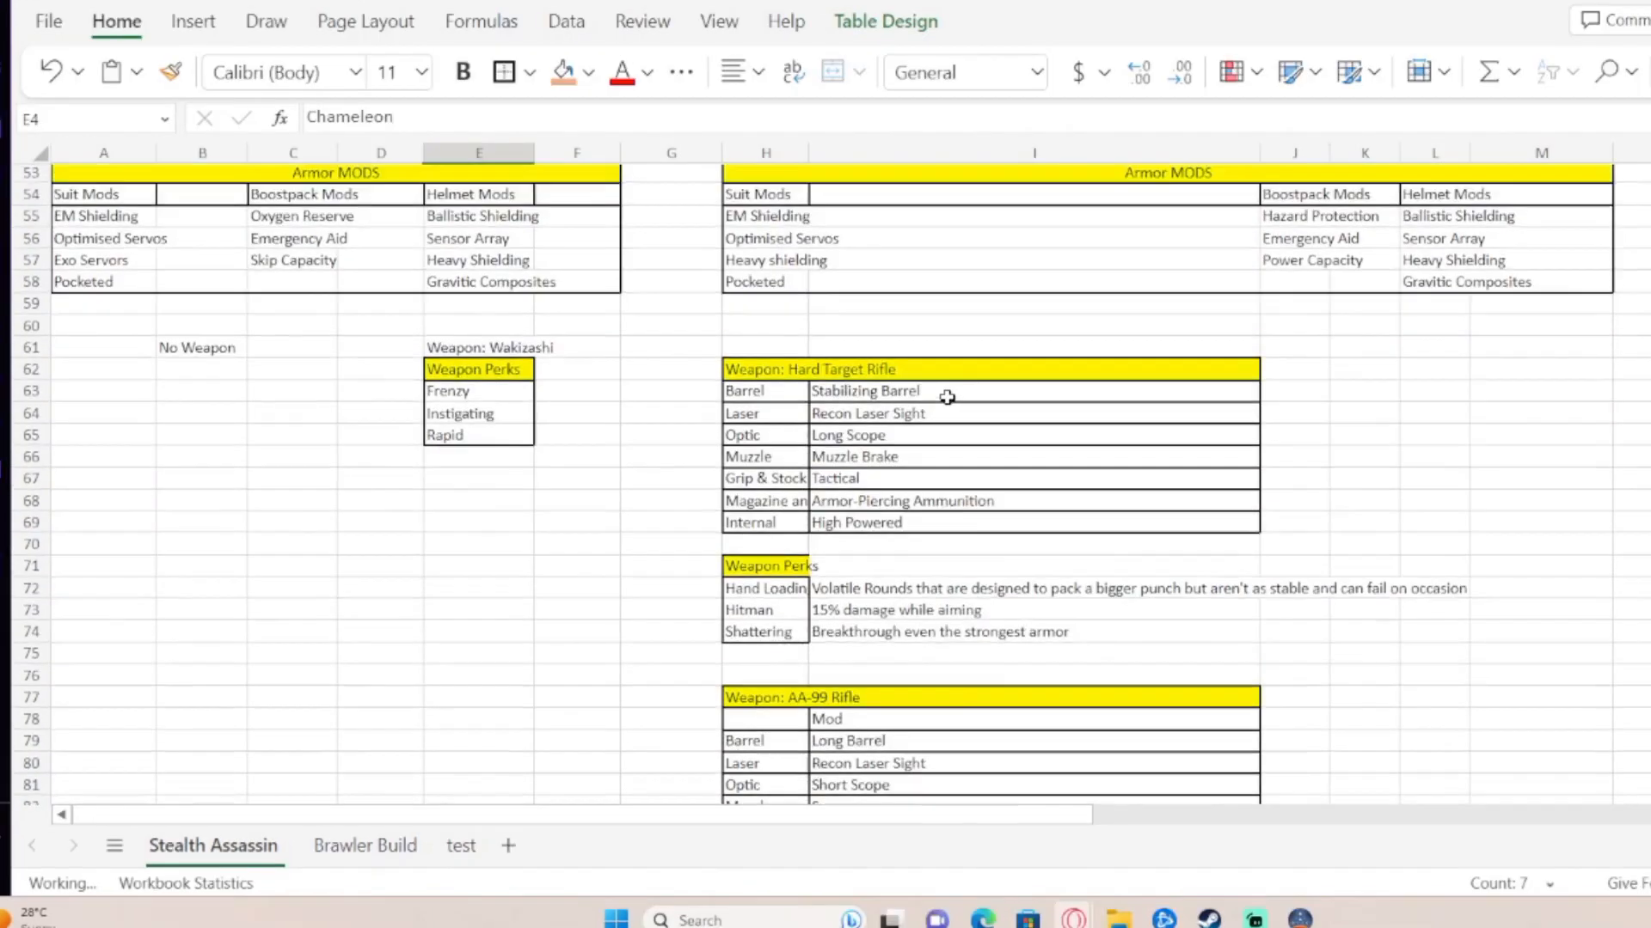
scroll(947, 398, "up", 1)
scroll(947, 399, "up", 3)
scroll(633, 417, "down", 3)
scroll(632, 465, "up", 3)
scroll(708, 441, "down", 2)
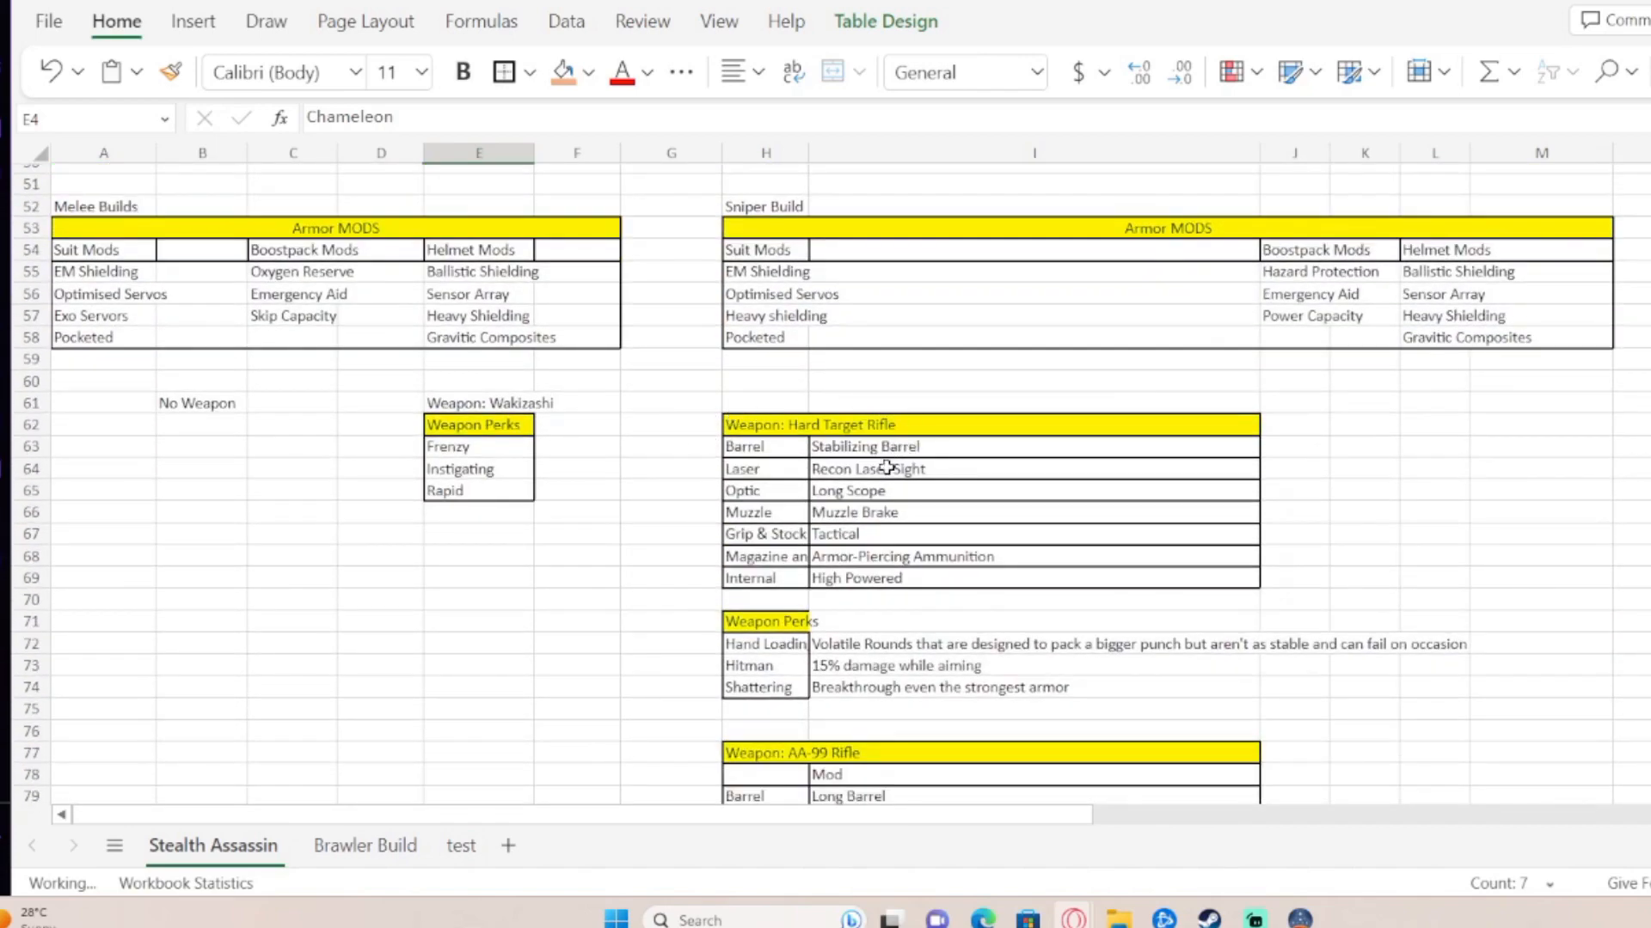
left_click(109, 205)
left_click_drag(586, 340, 78, 229)
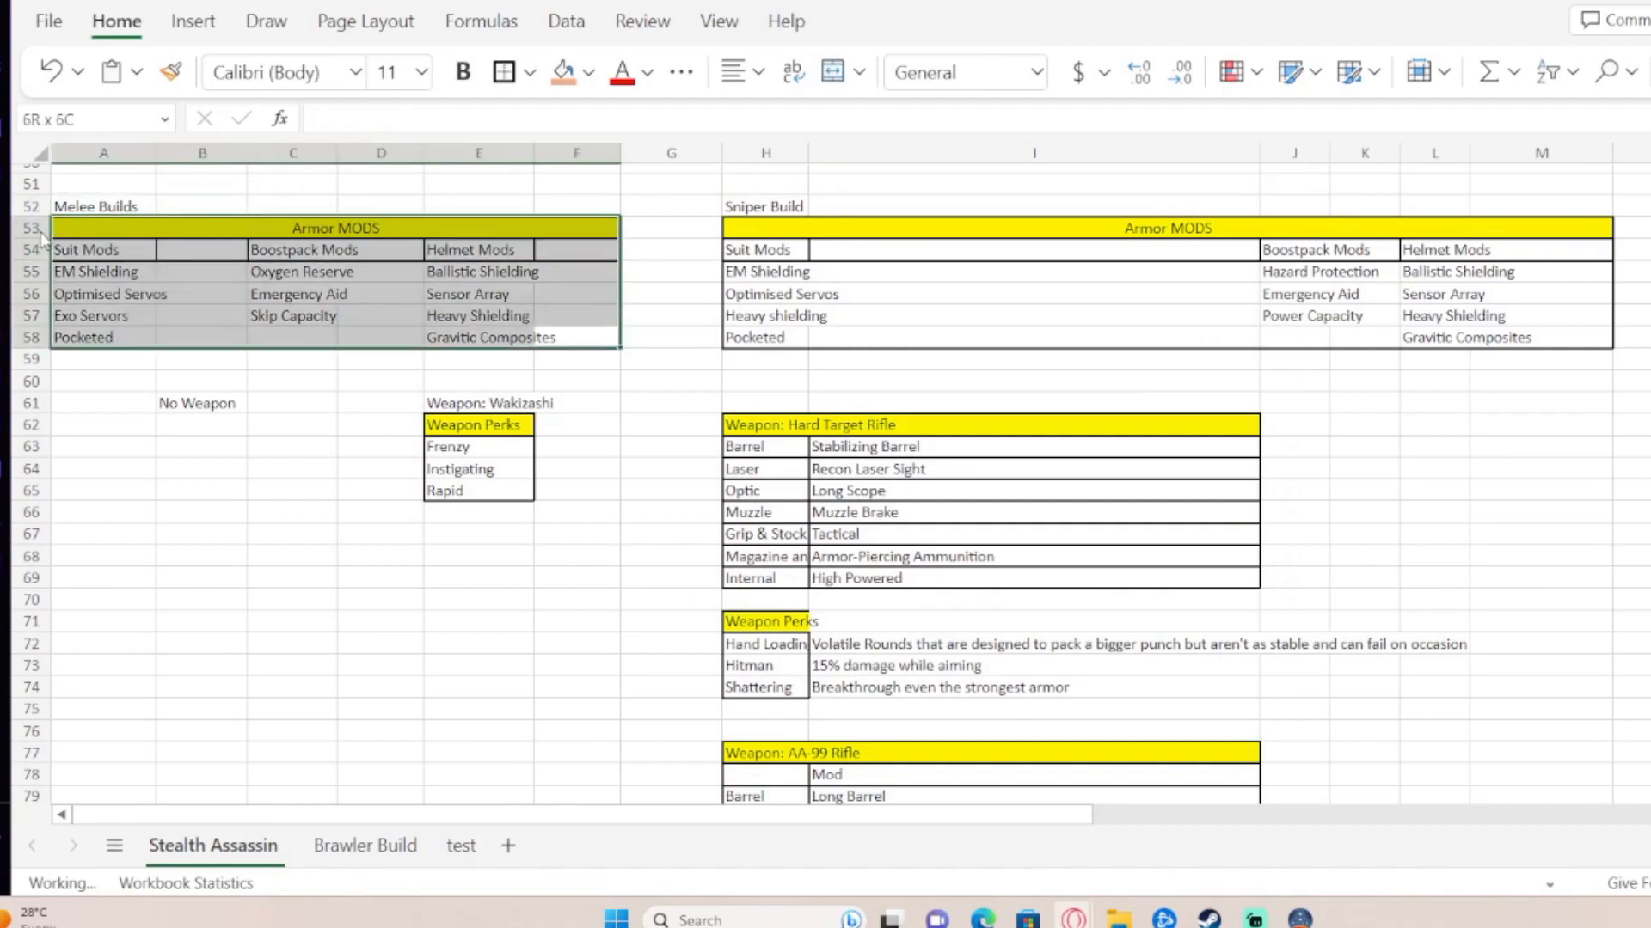
left_click(197, 403)
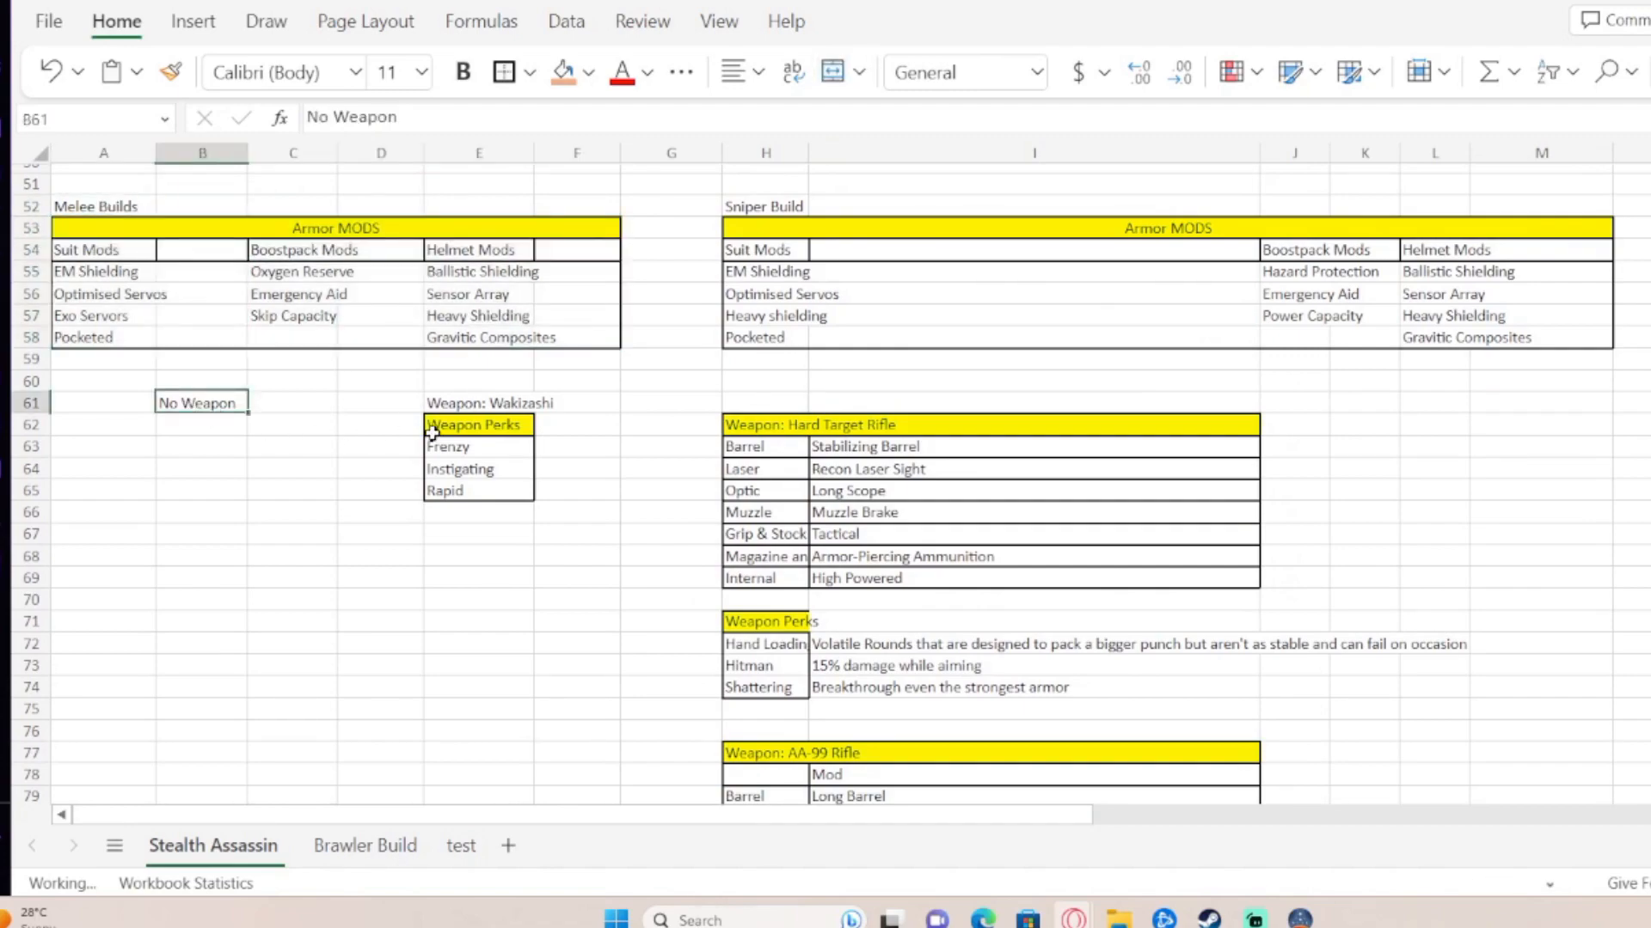
scroll(530, 442, "up", 10)
scroll(579, 323, "up", 8)
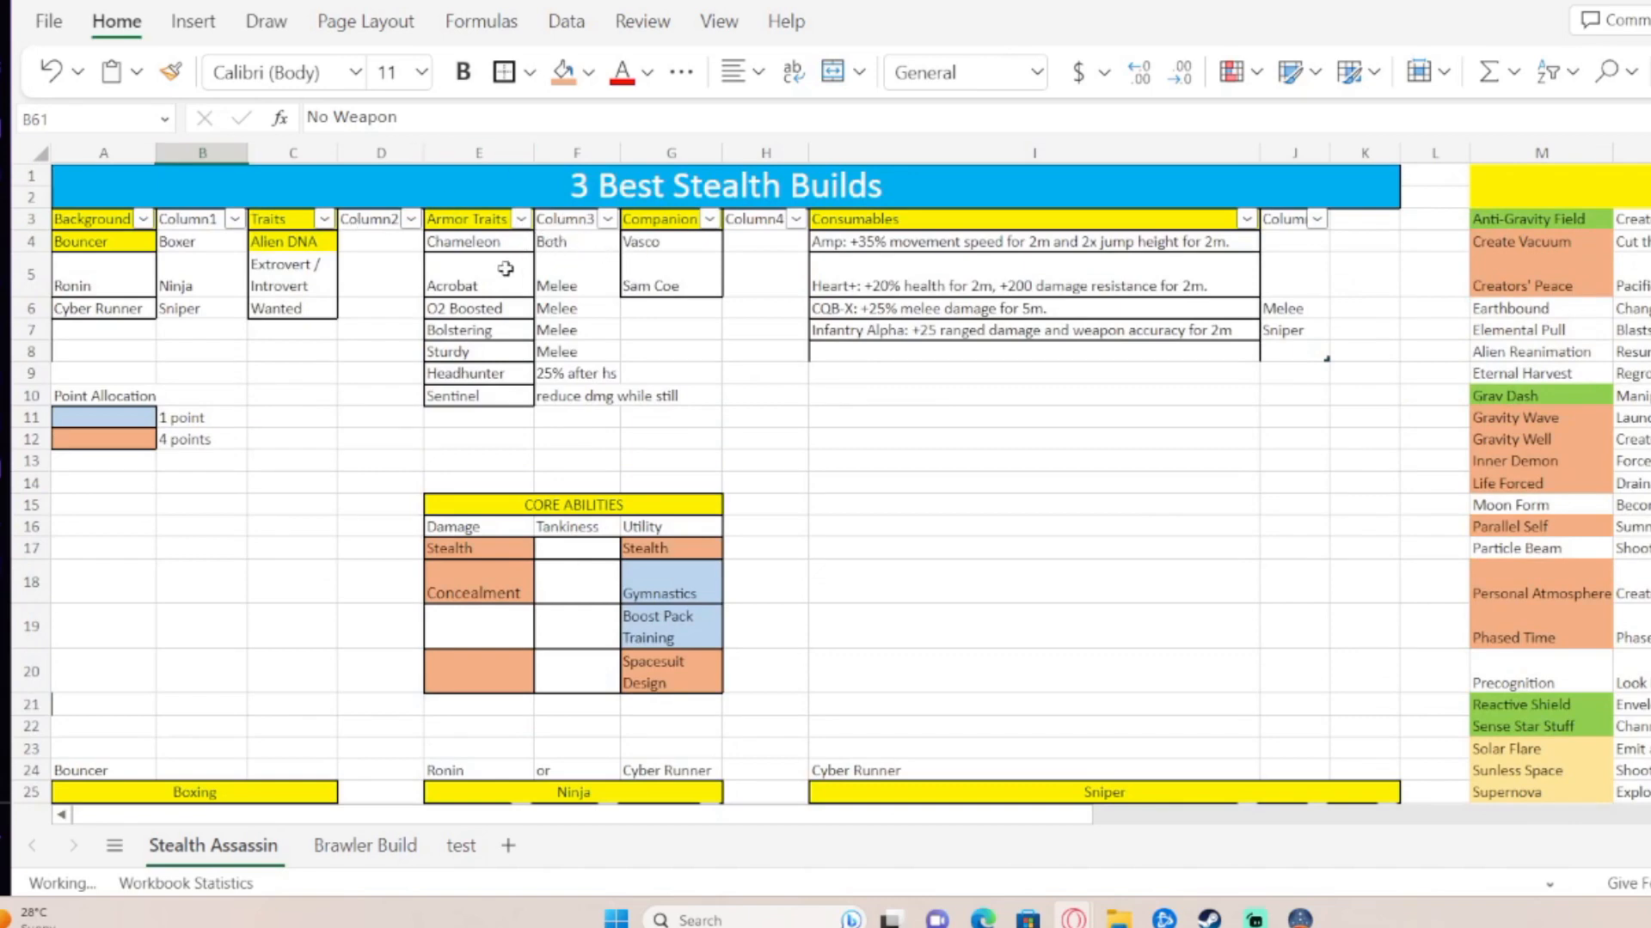
Walk through the Chameleon, Acrobat, O2 Boosted and Sturdy armor traits, returning to Chameleon
left_click(475, 273)
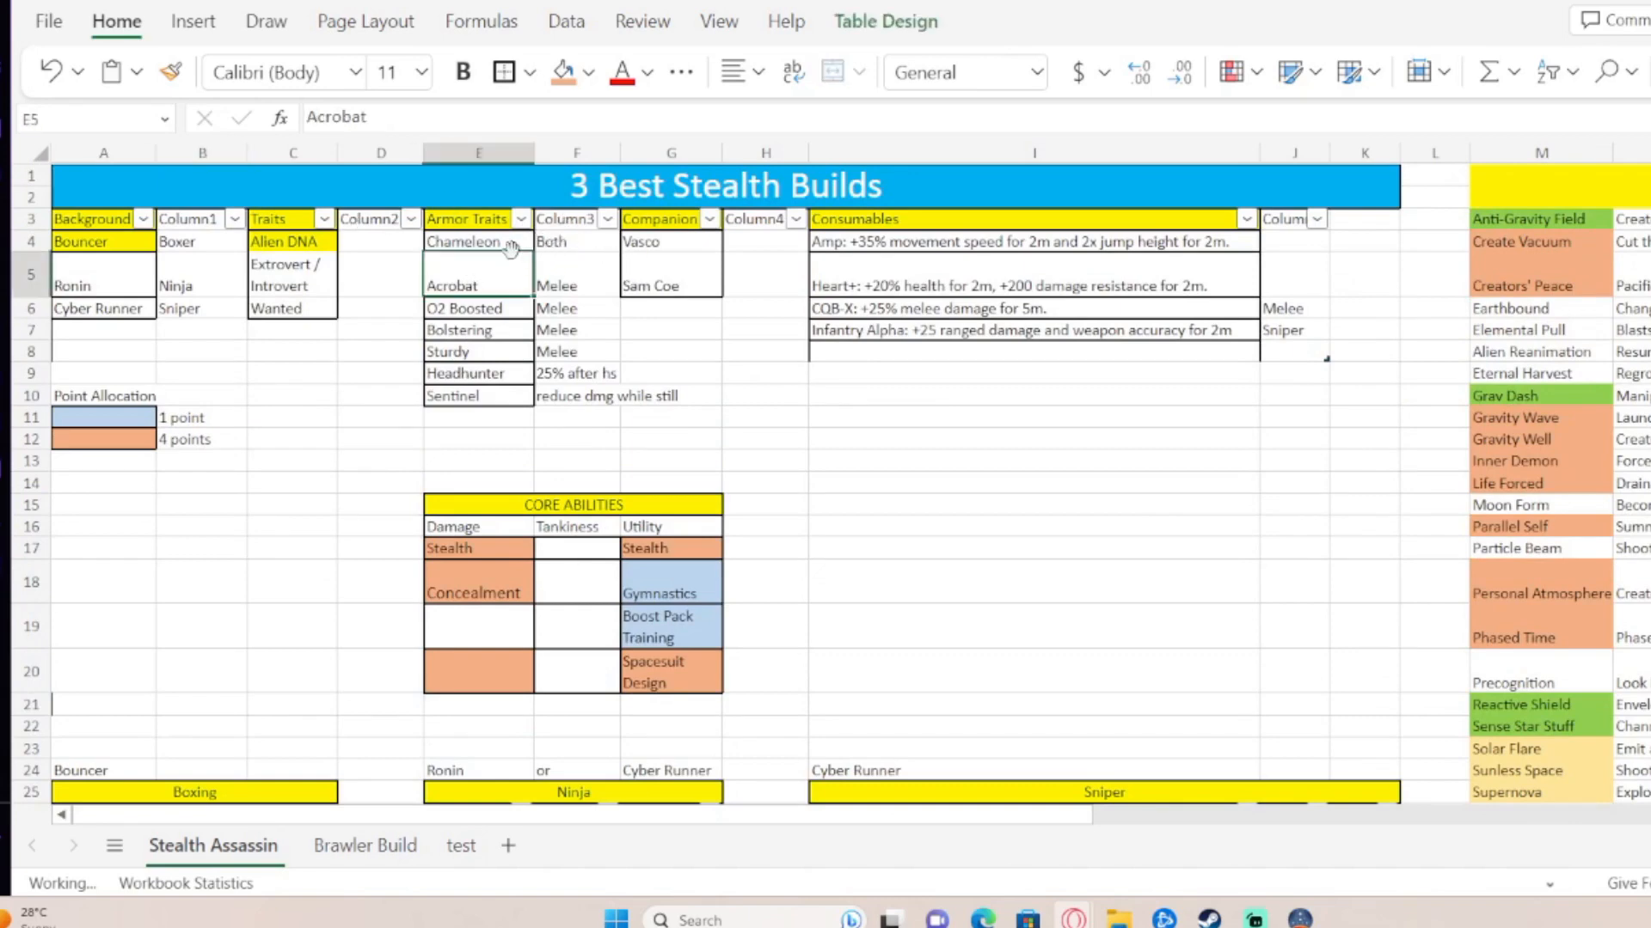
left_click(503, 243)
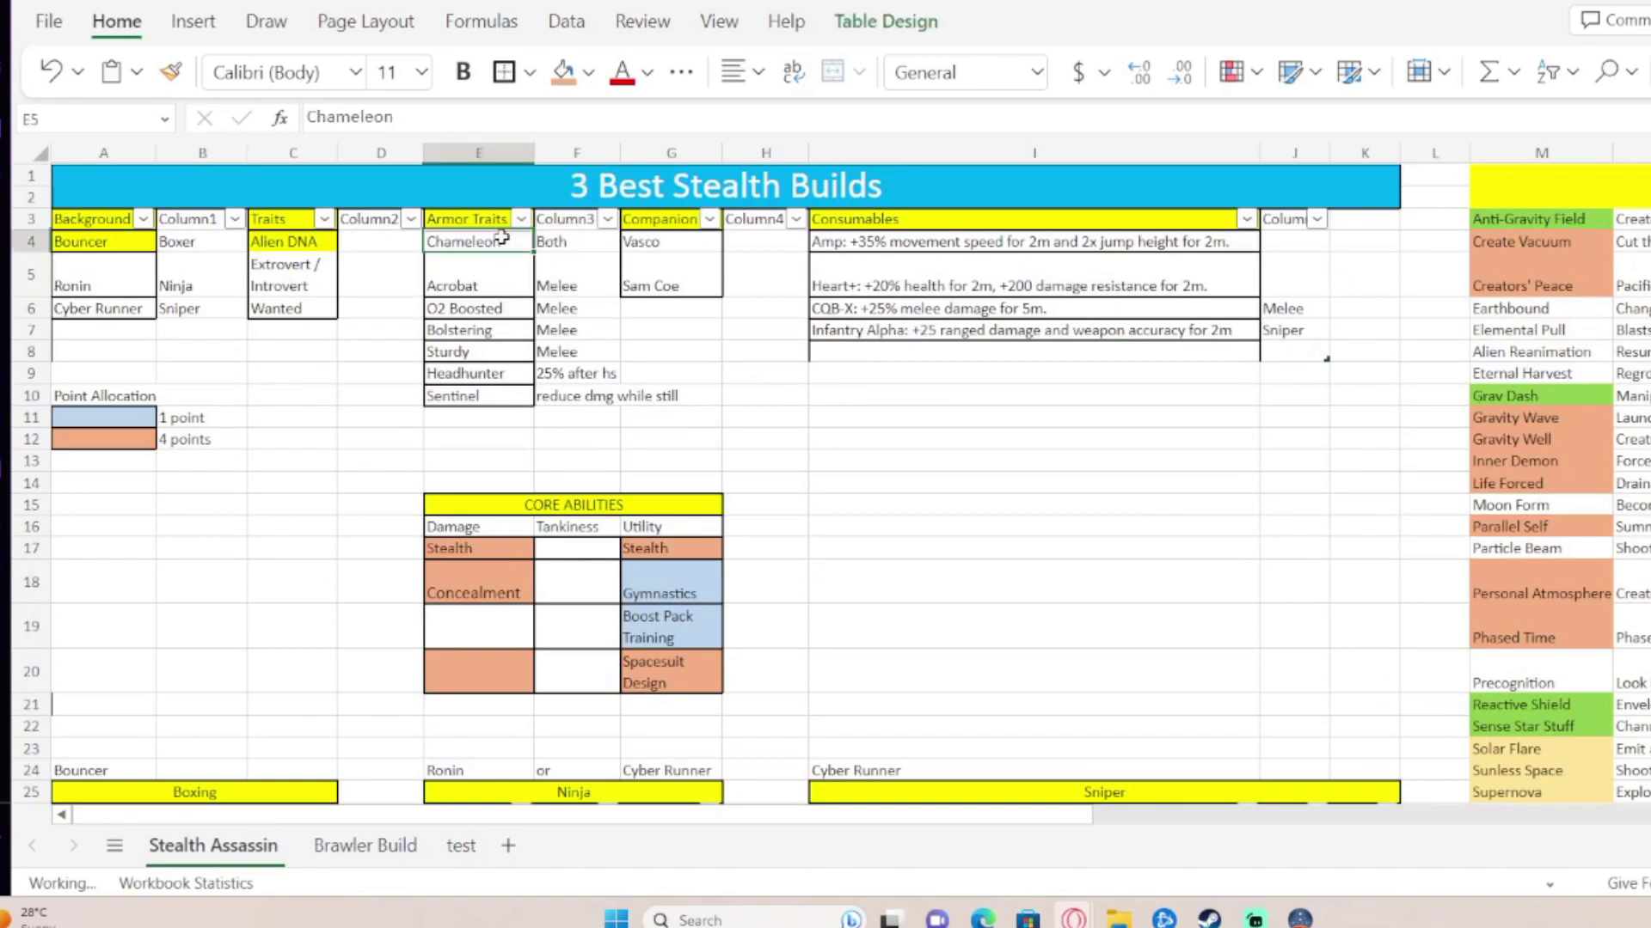
left_click(486, 279)
left_click(468, 310)
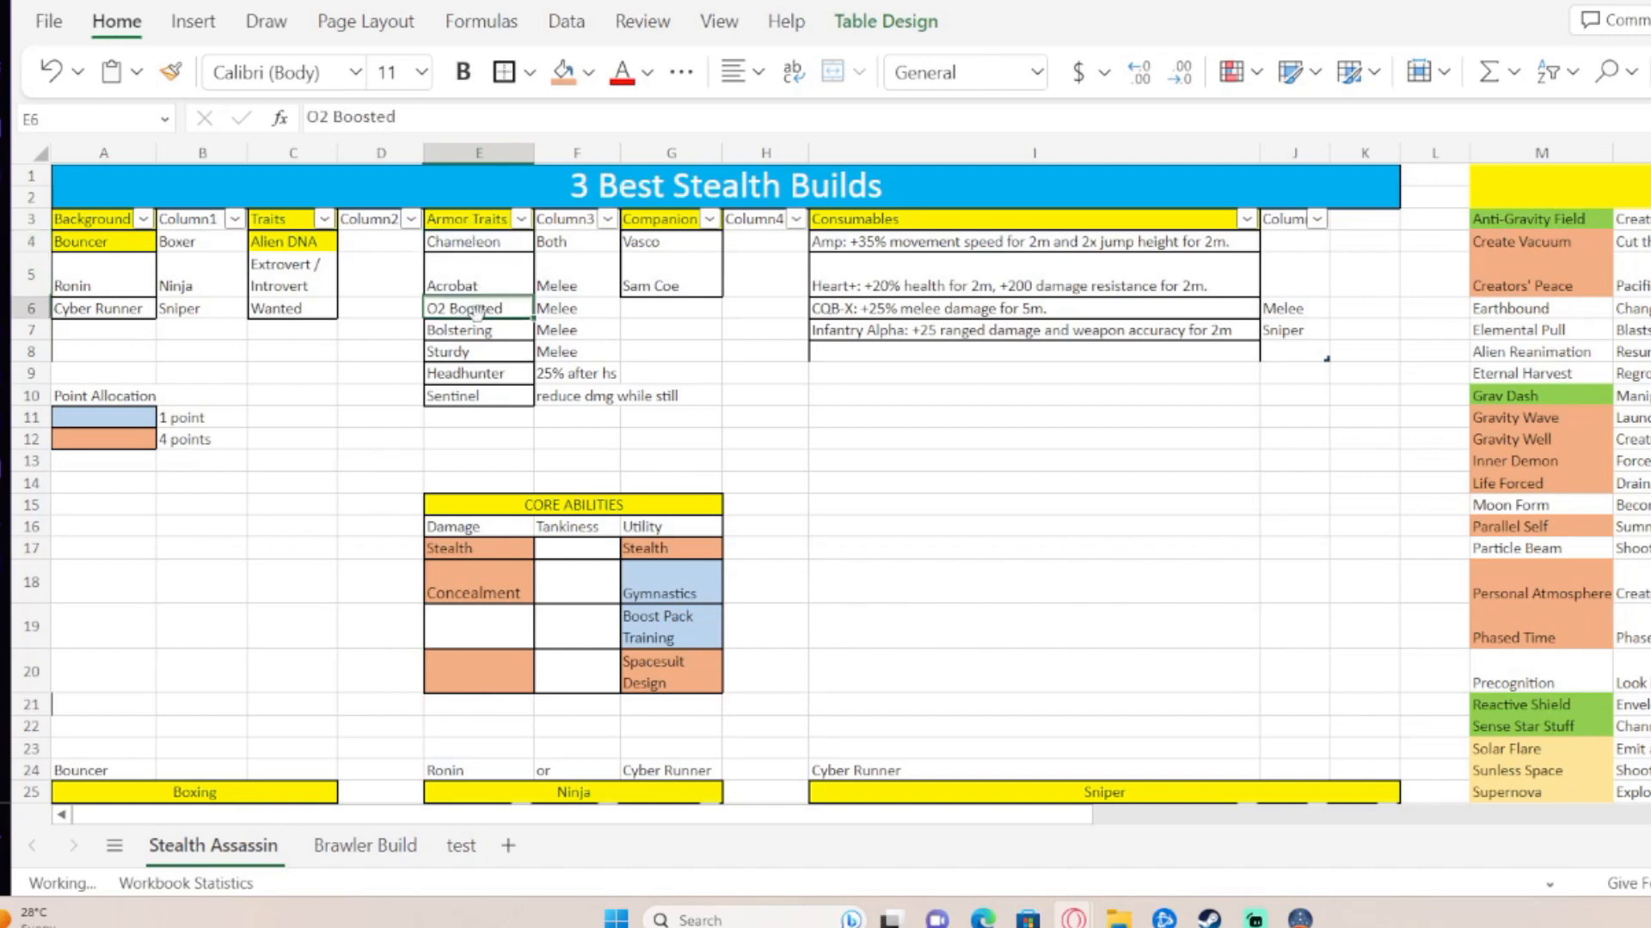
left_click(478, 331)
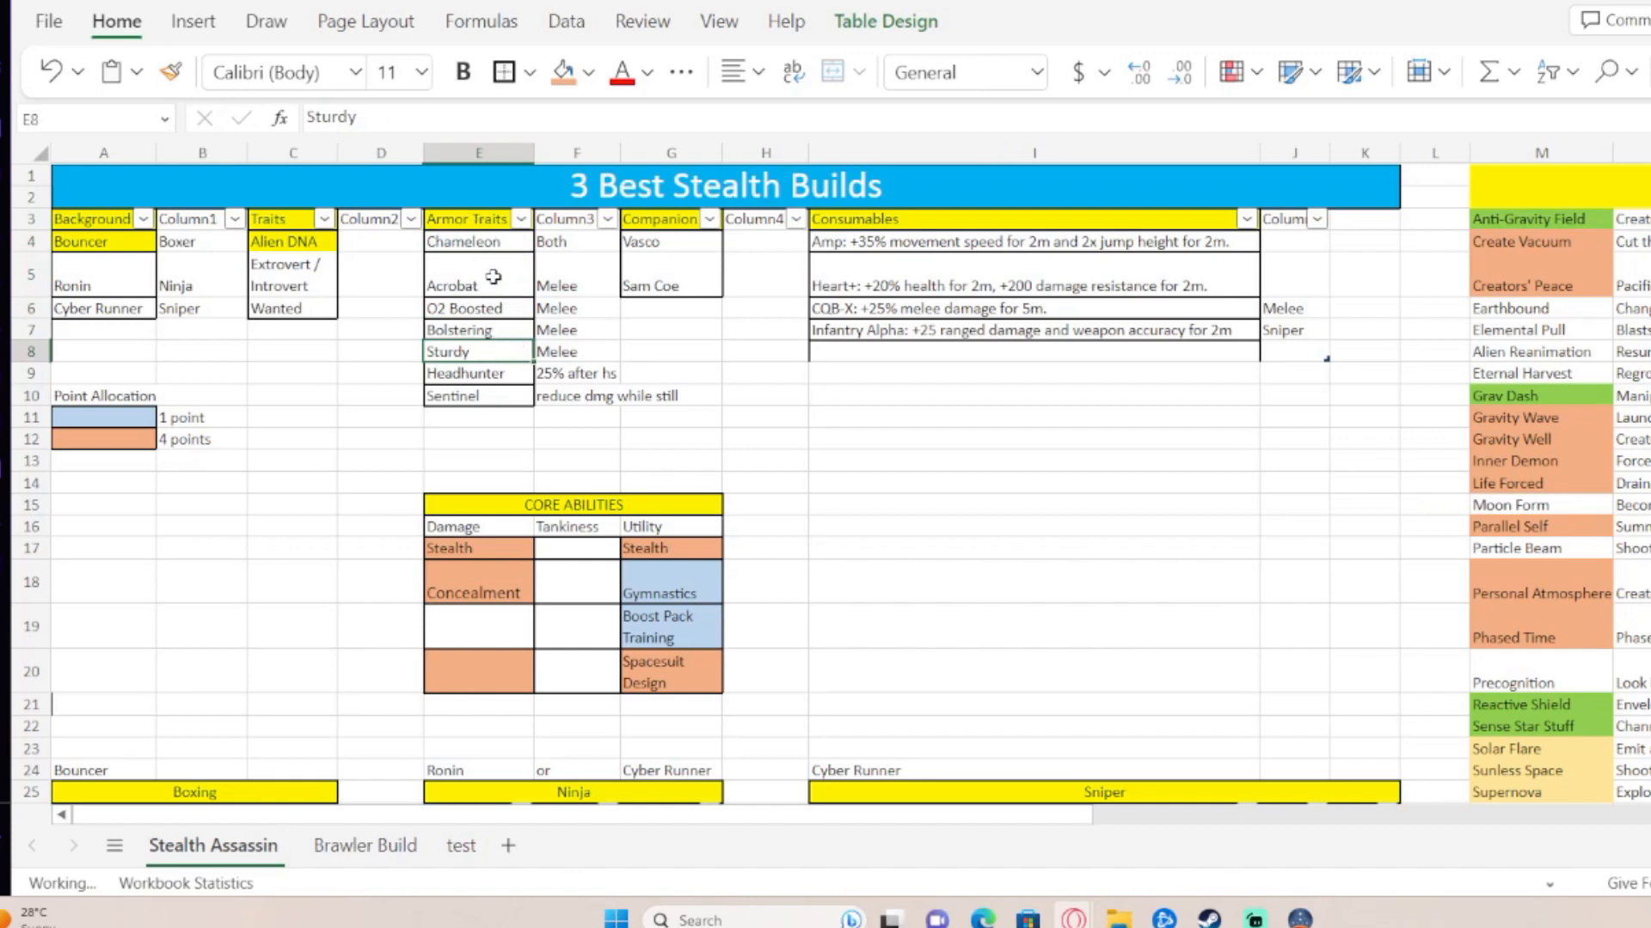
left_click(490, 245)
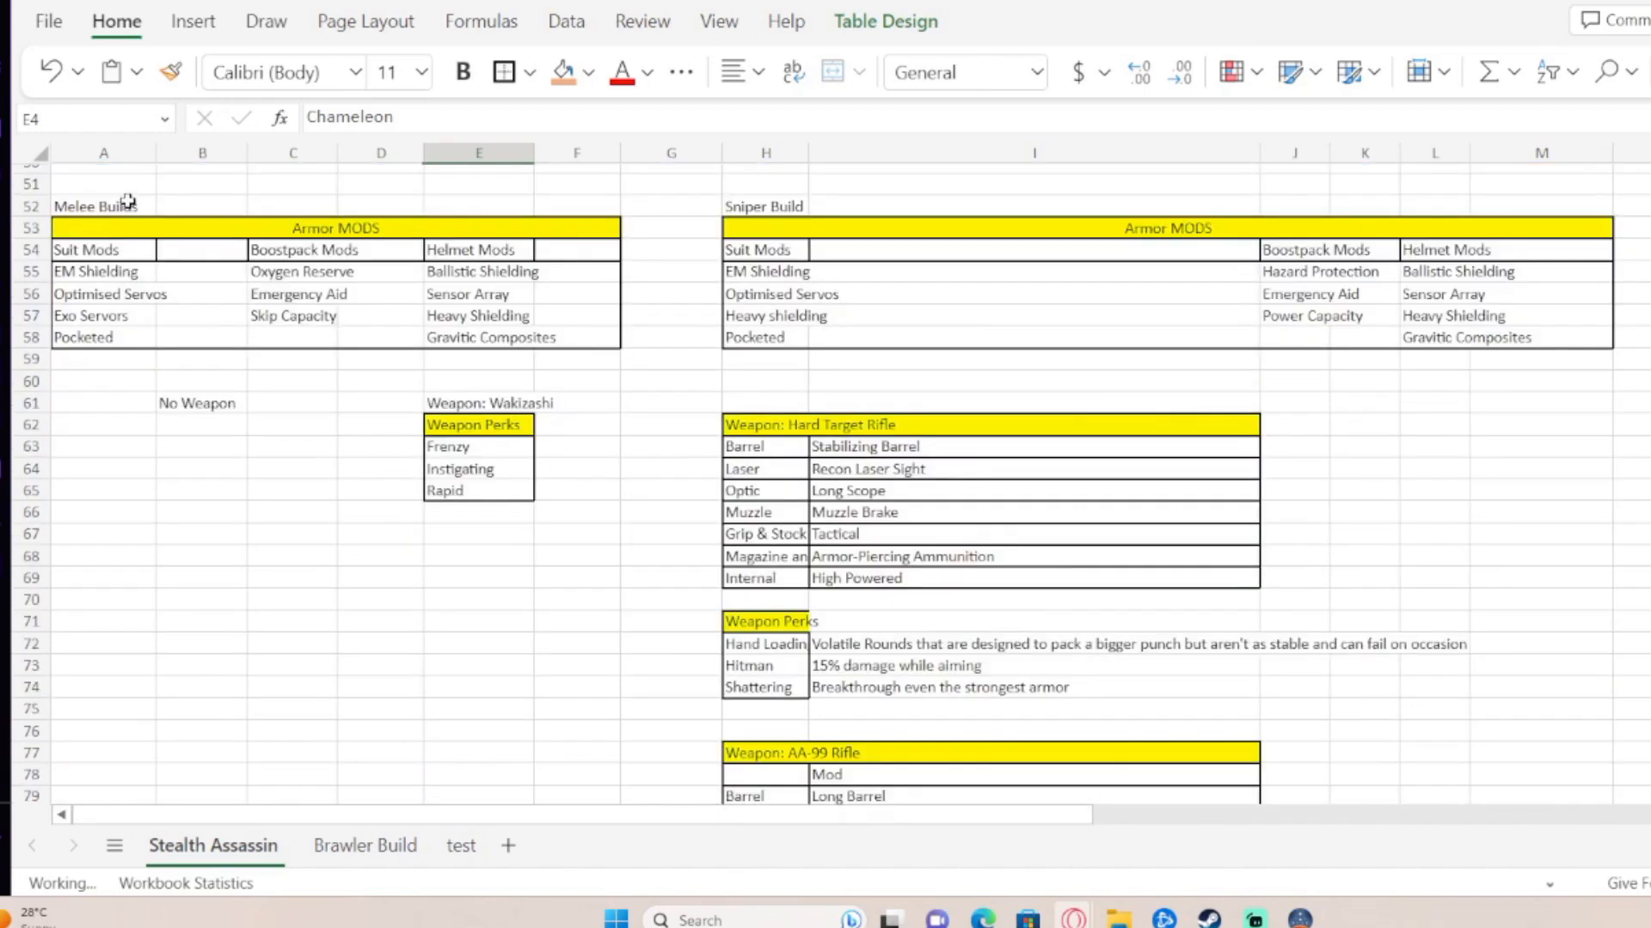
left_click(482, 408)
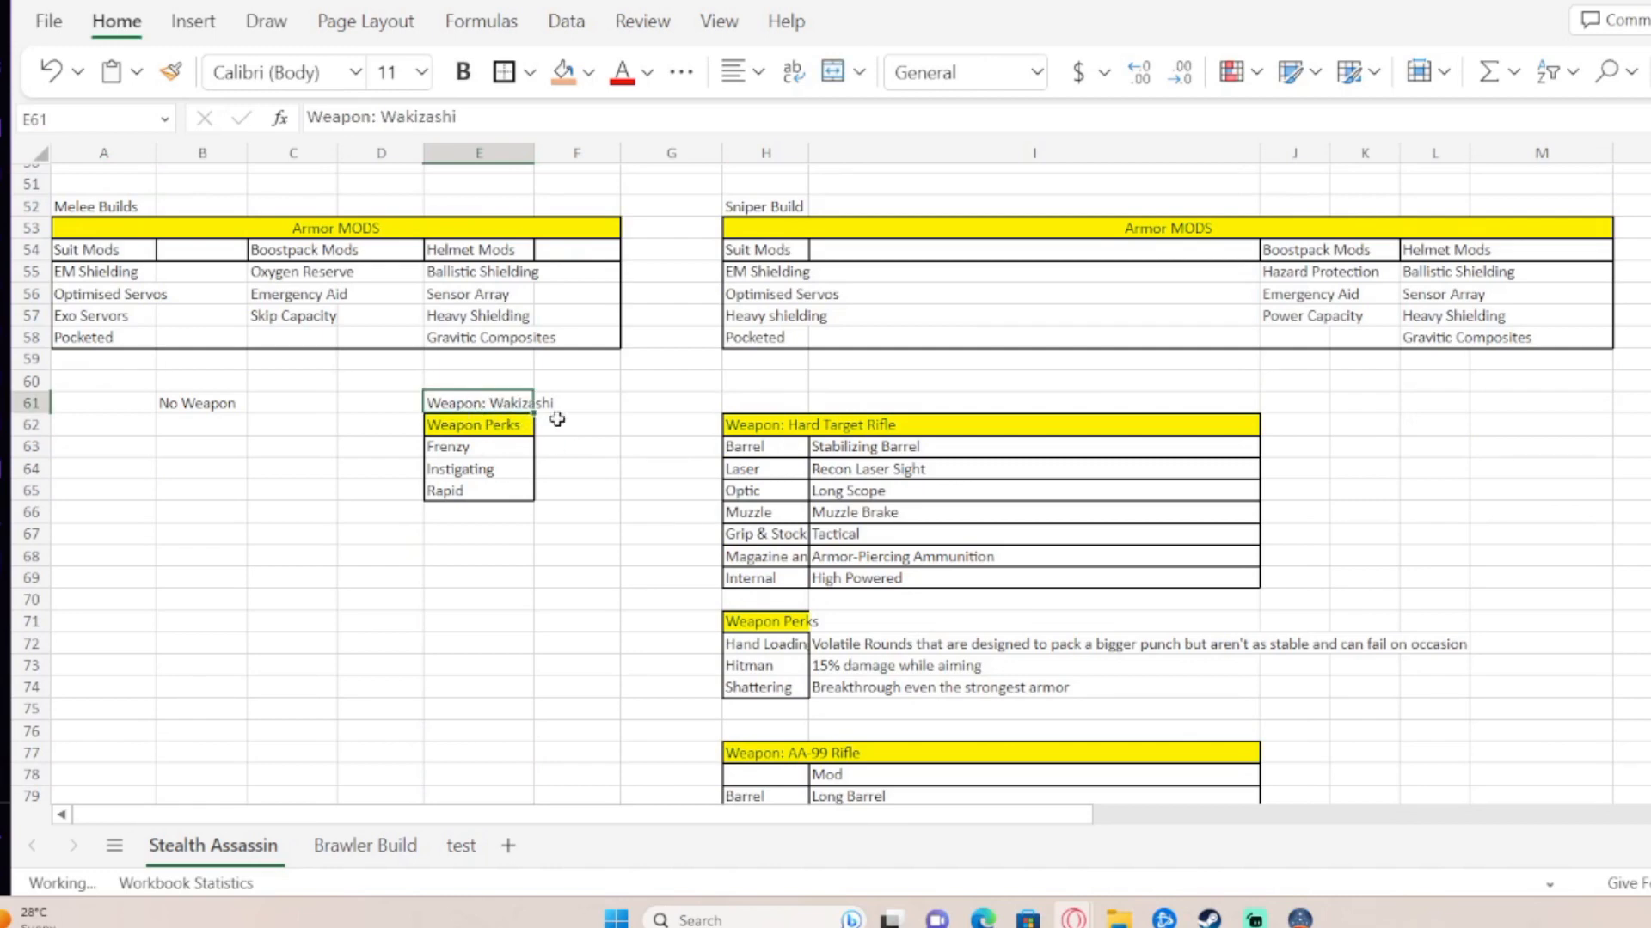
left_click(607, 428)
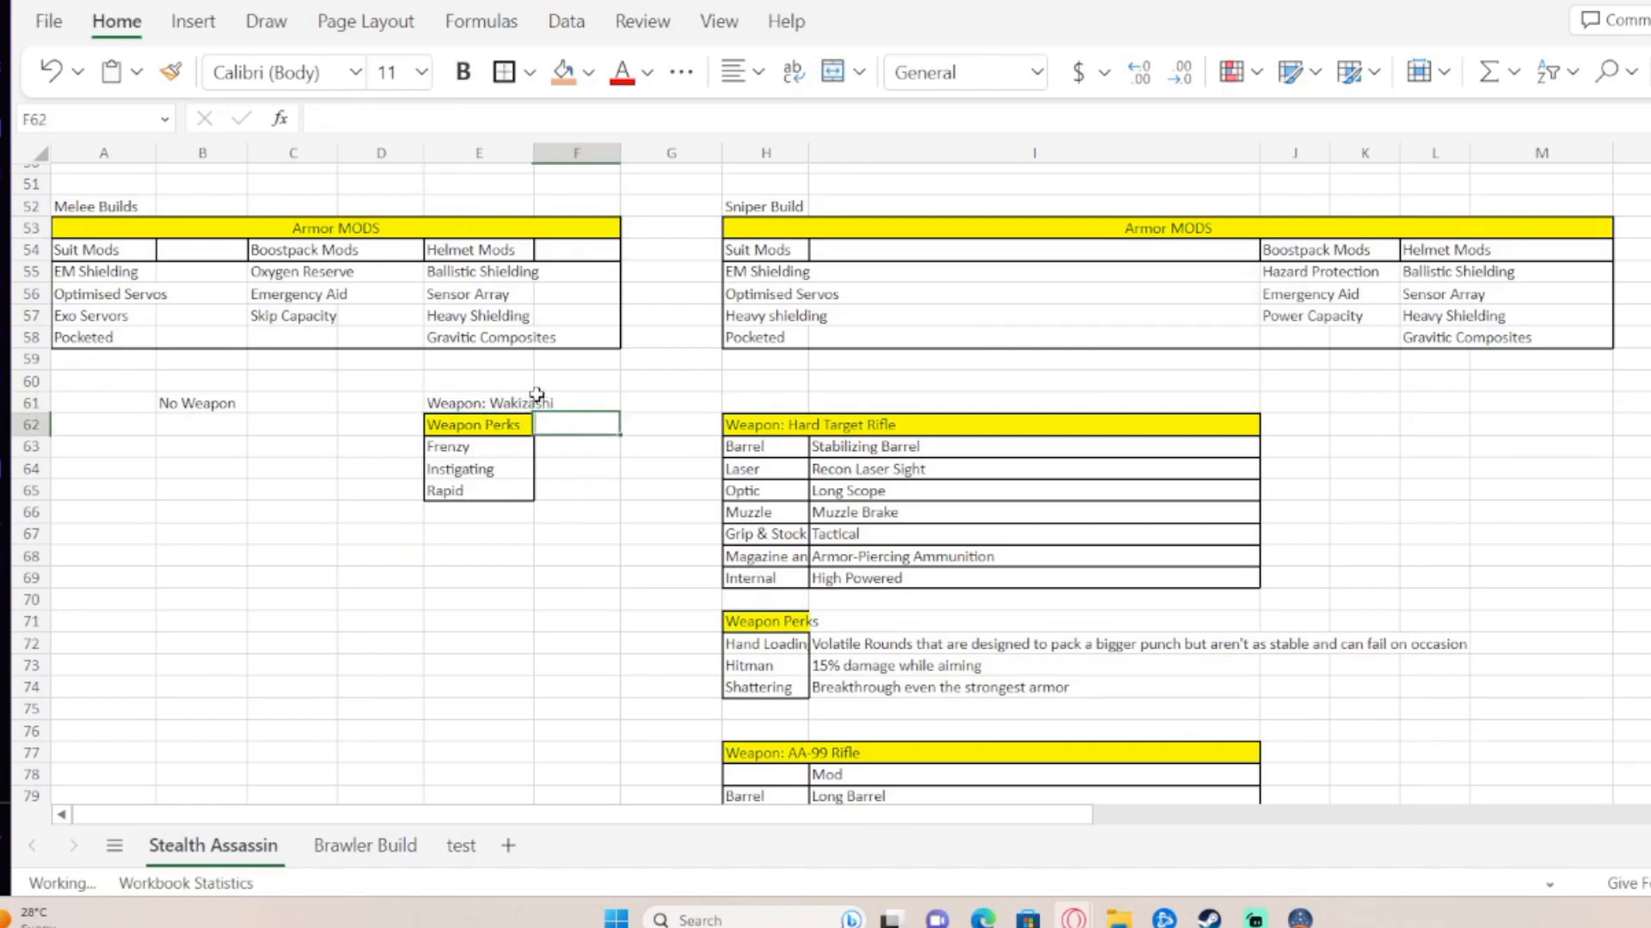
left_click(497, 469)
left_click(480, 447)
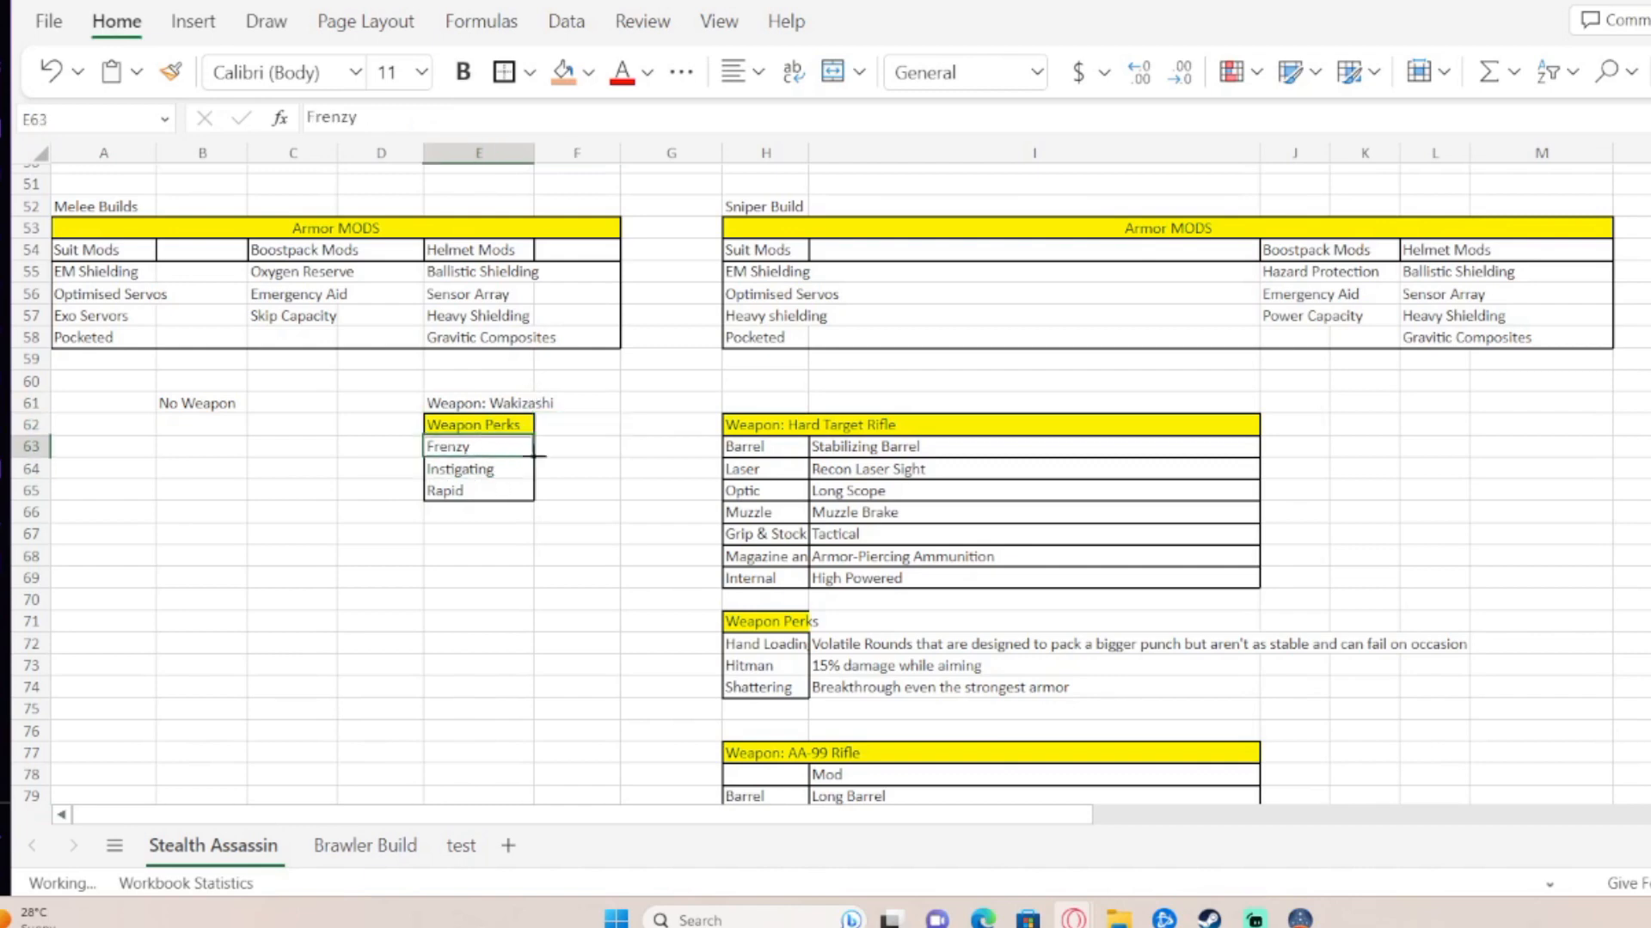
left_click(494, 470)
left_click(472, 494)
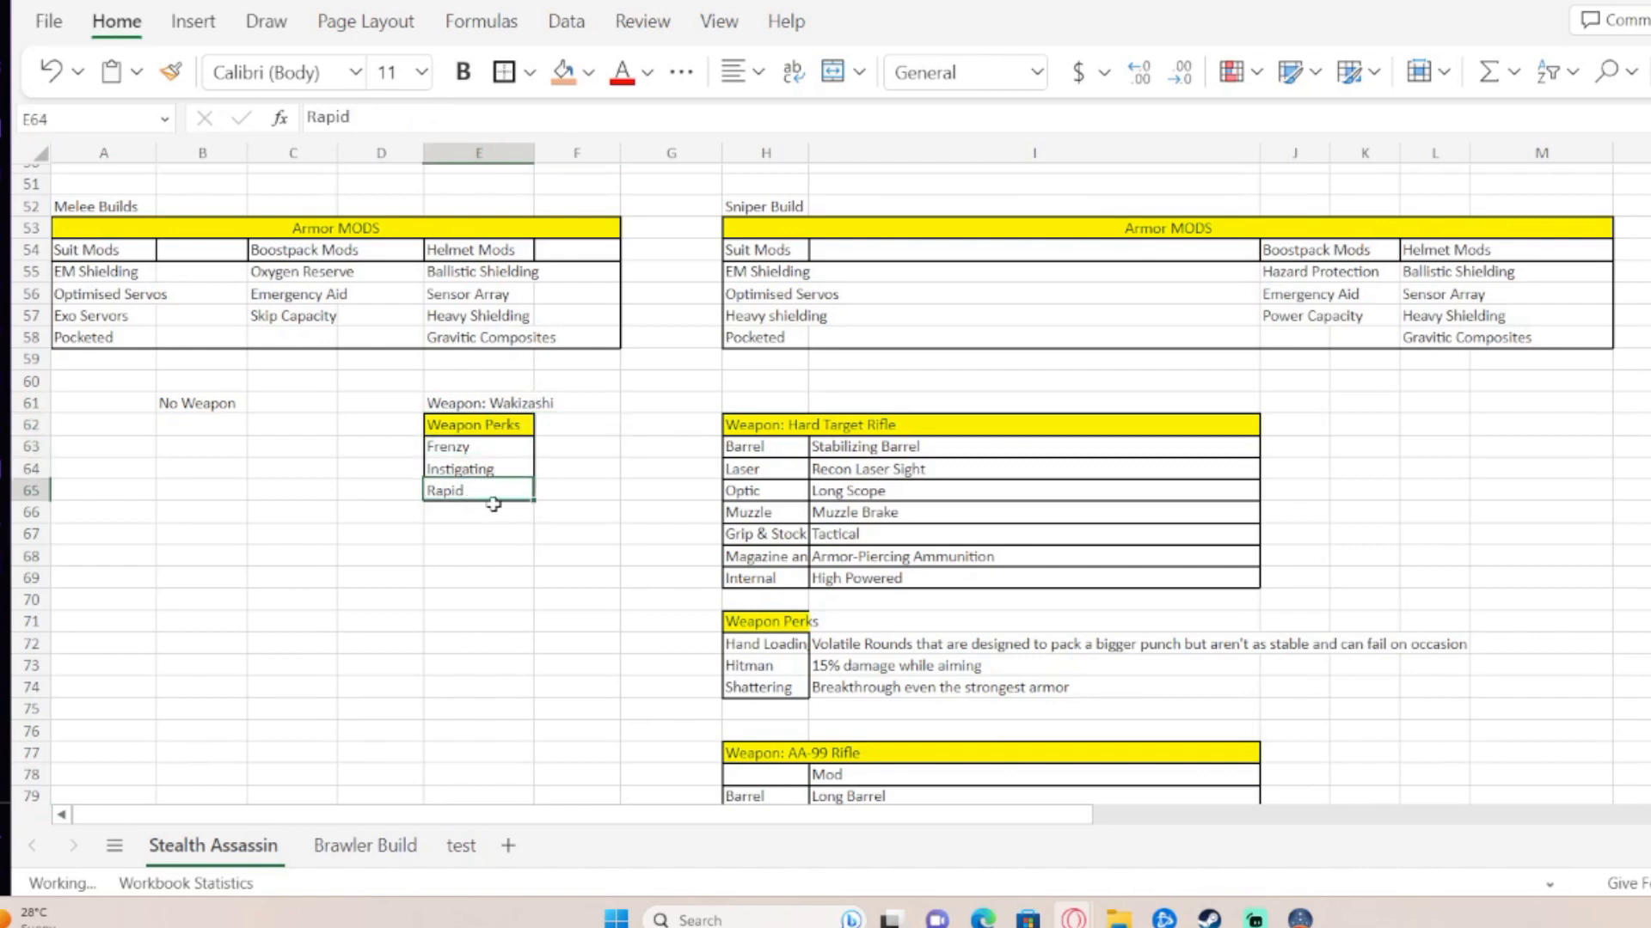
key("ctrl+z")
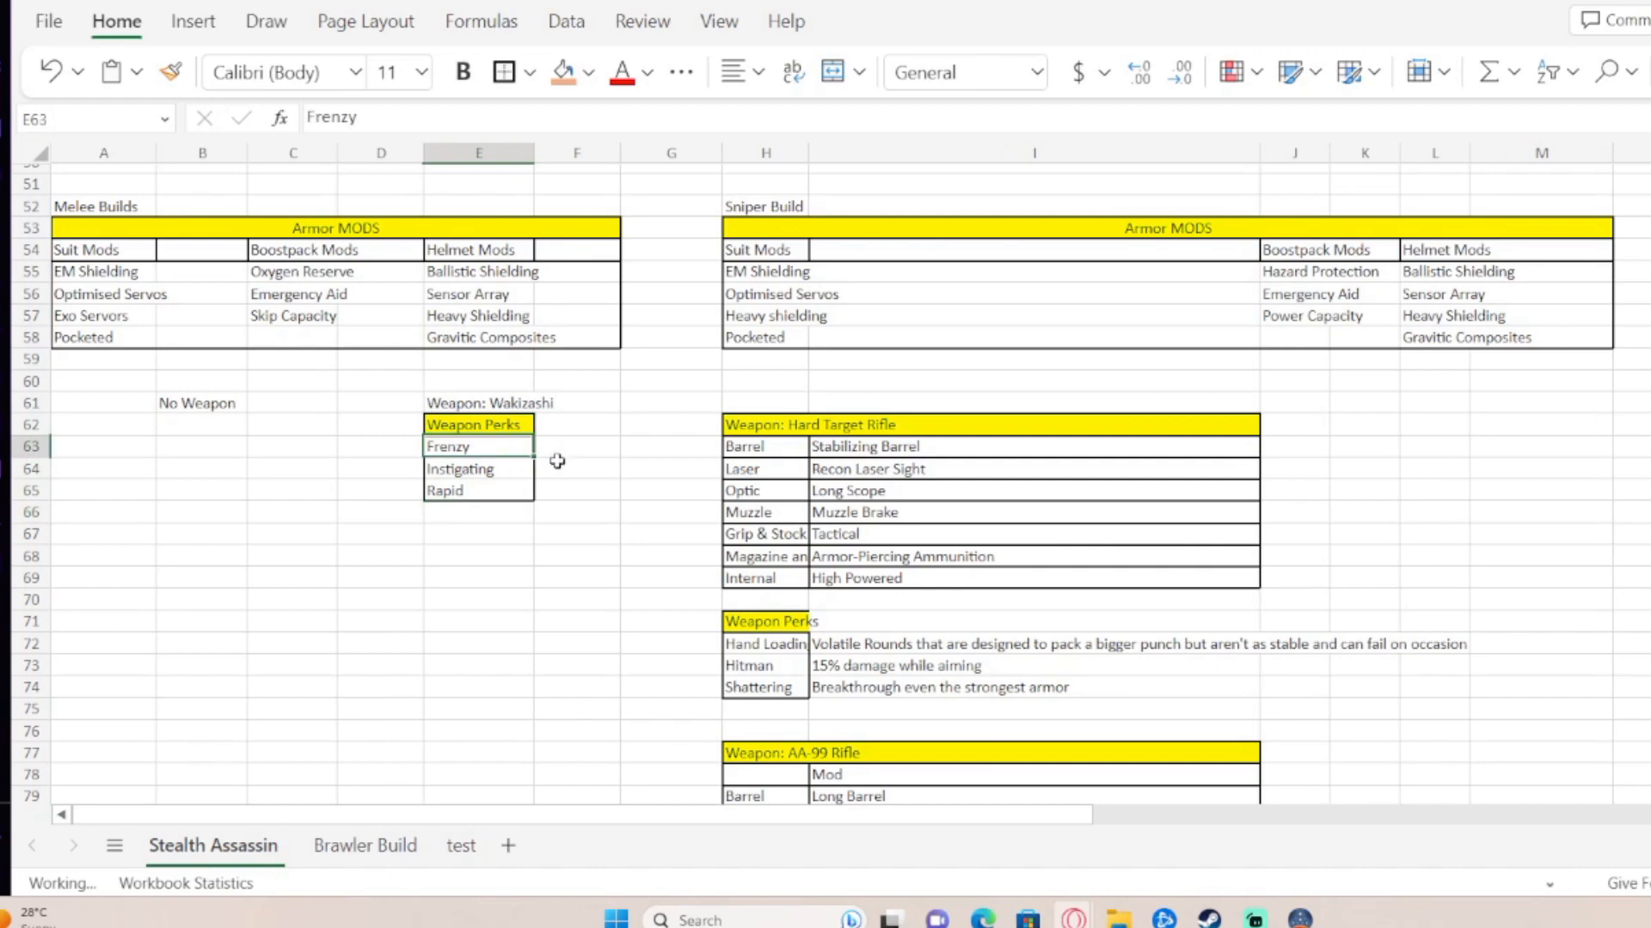
left_click(521, 471)
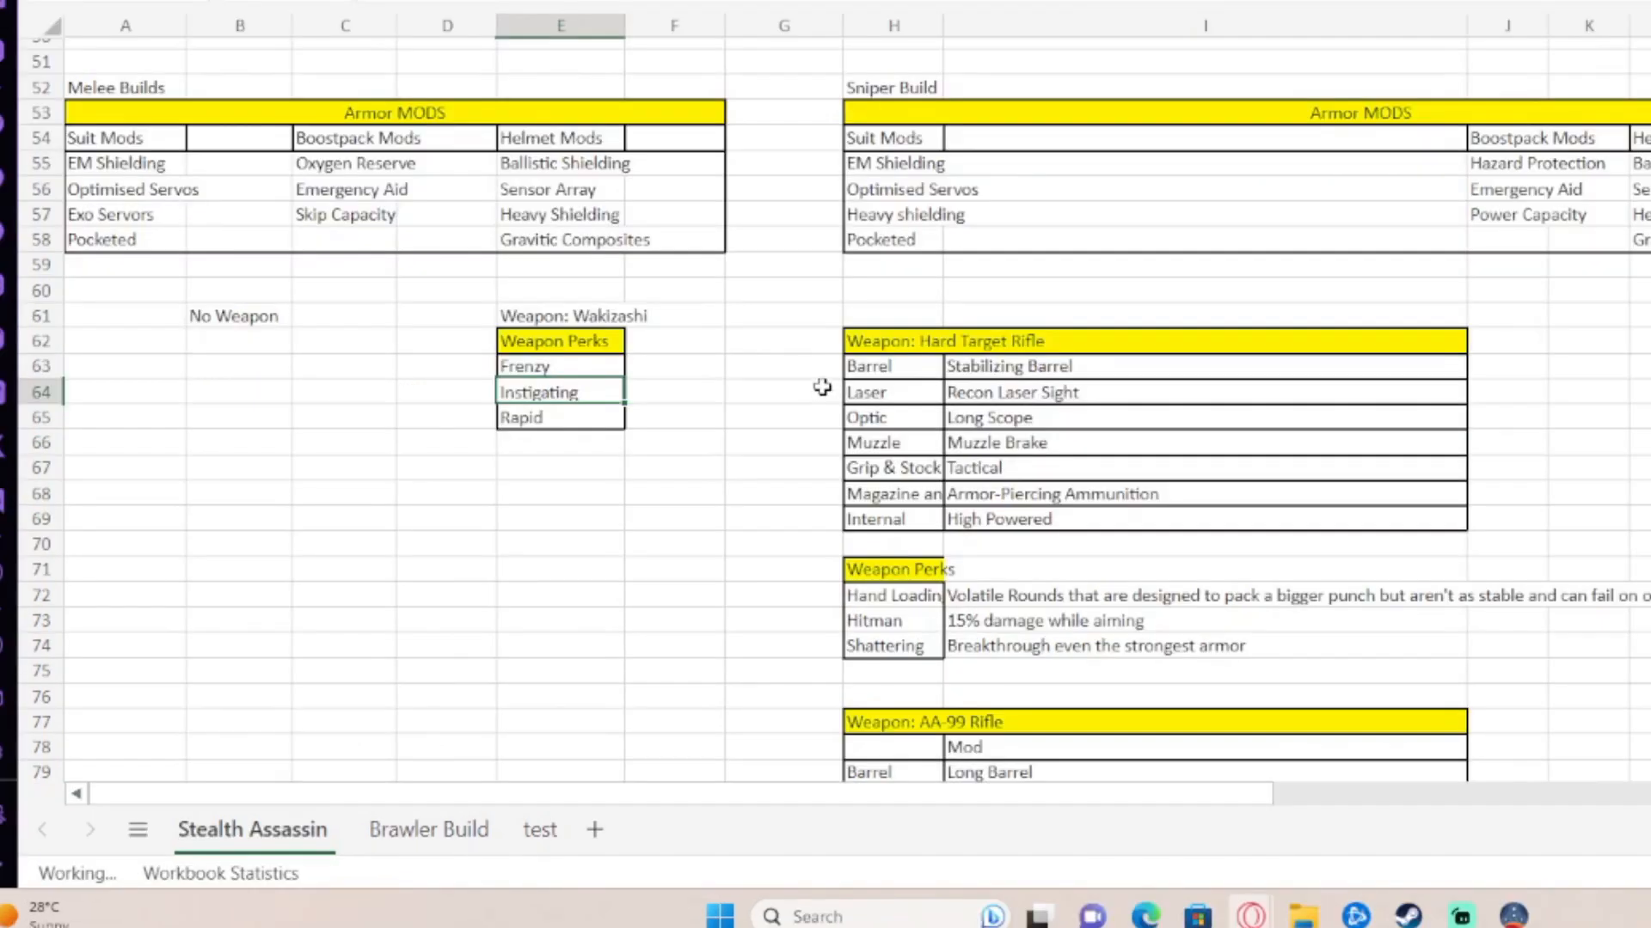
left_click(564, 421)
key("alt+Tab")
key("alt+Tab")
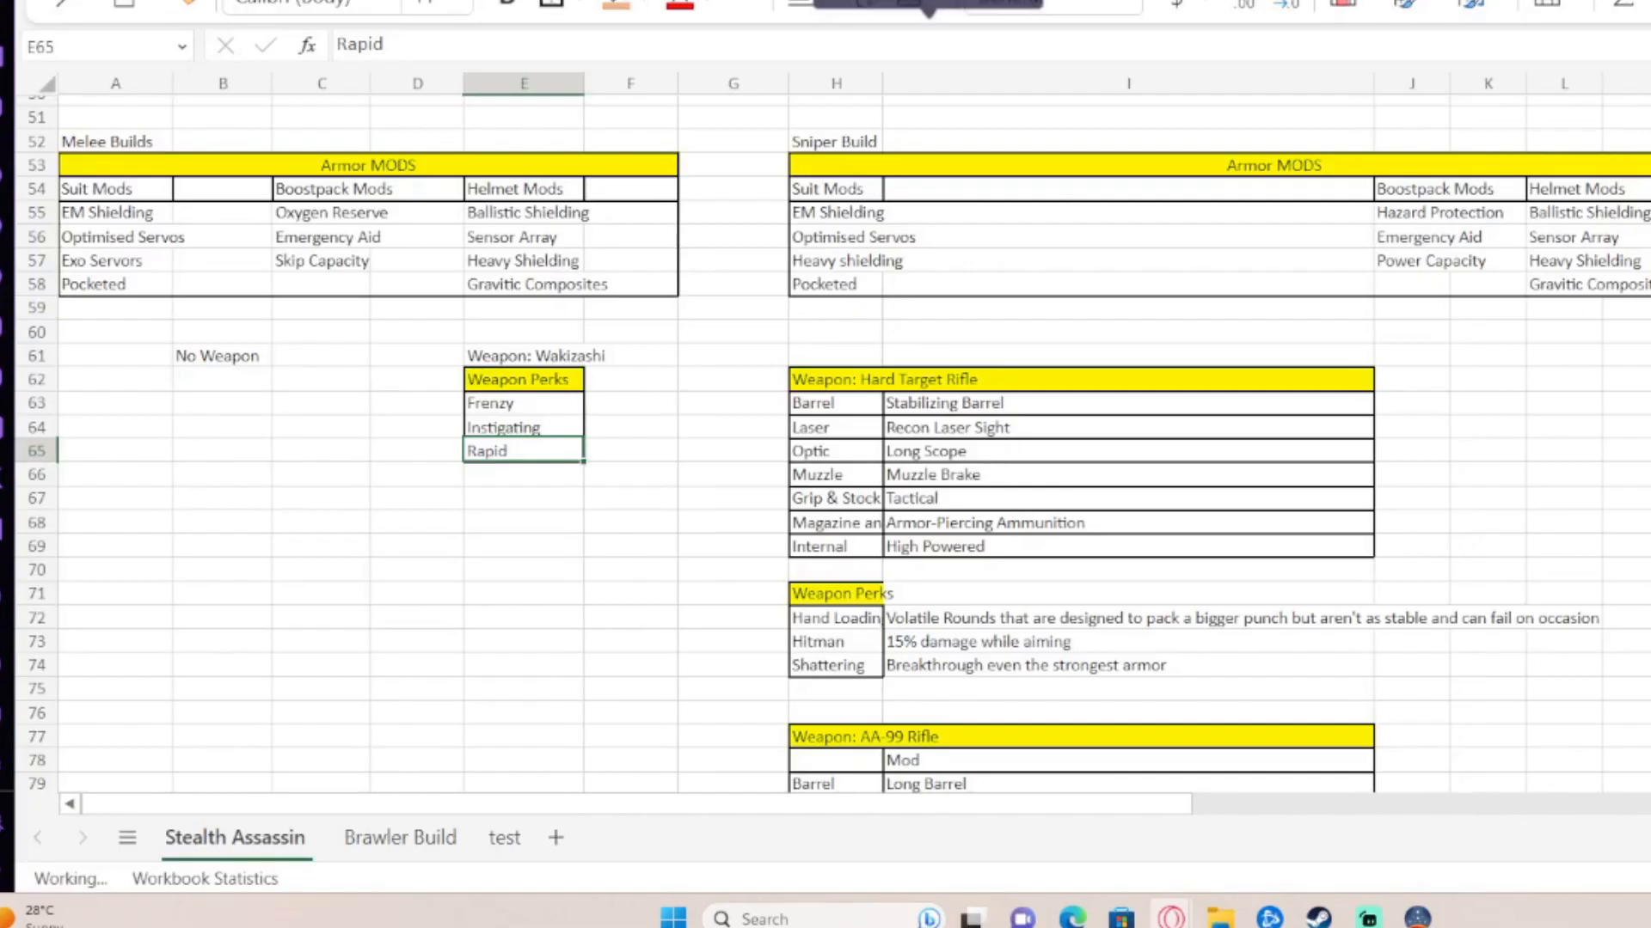
key("alt+Tab")
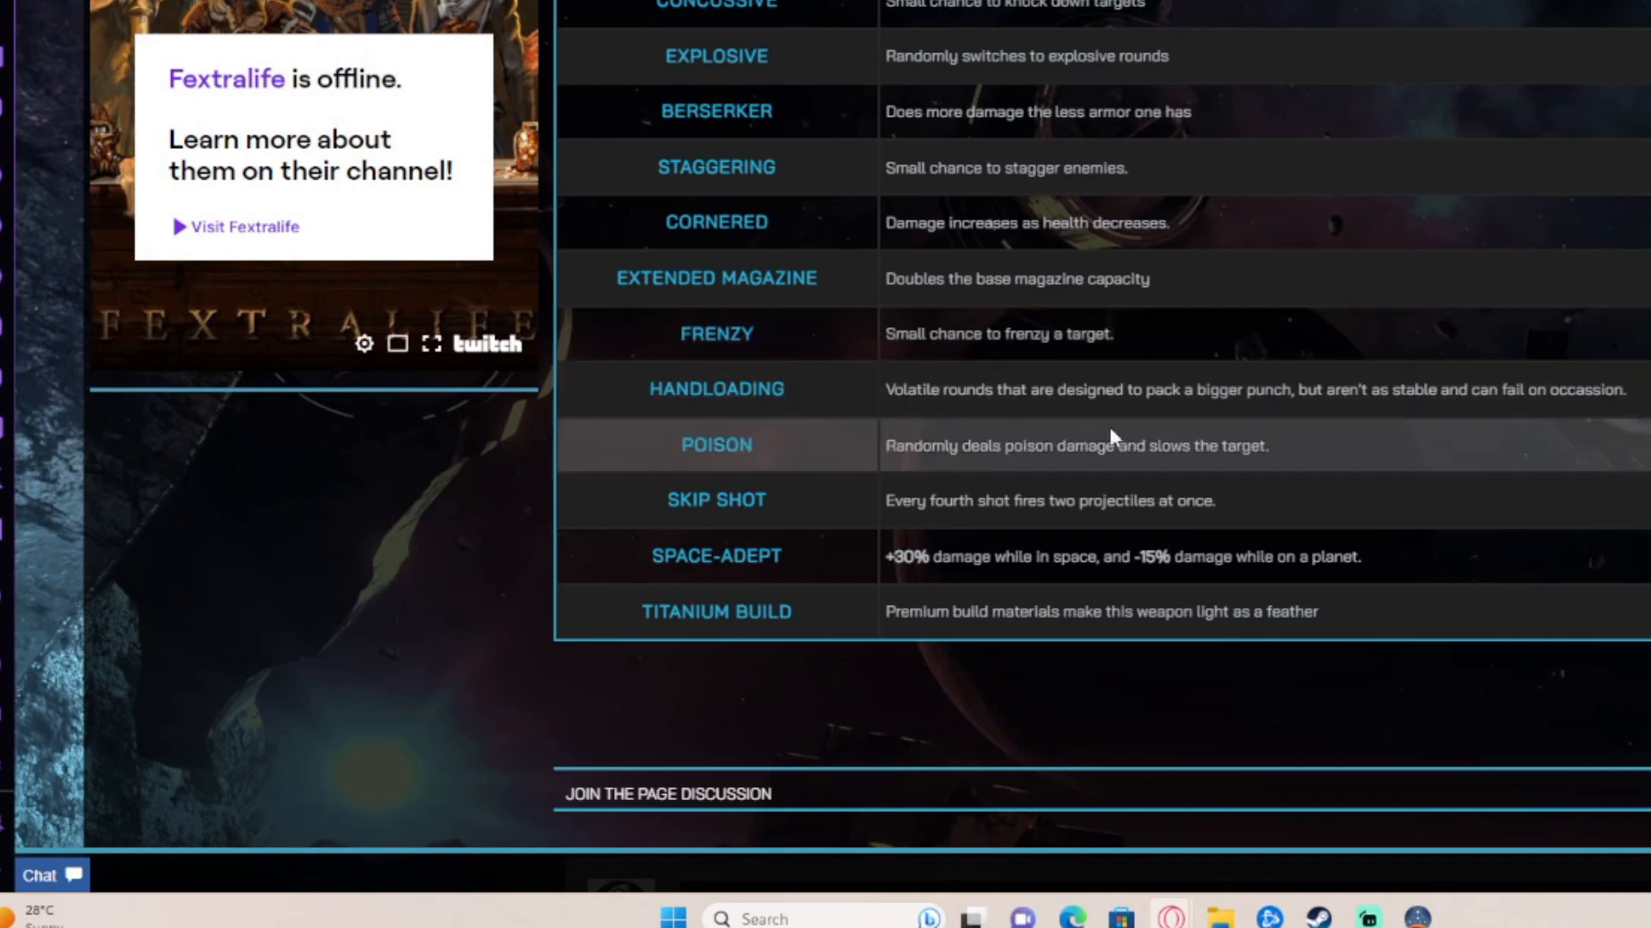
key("alt+Tab")
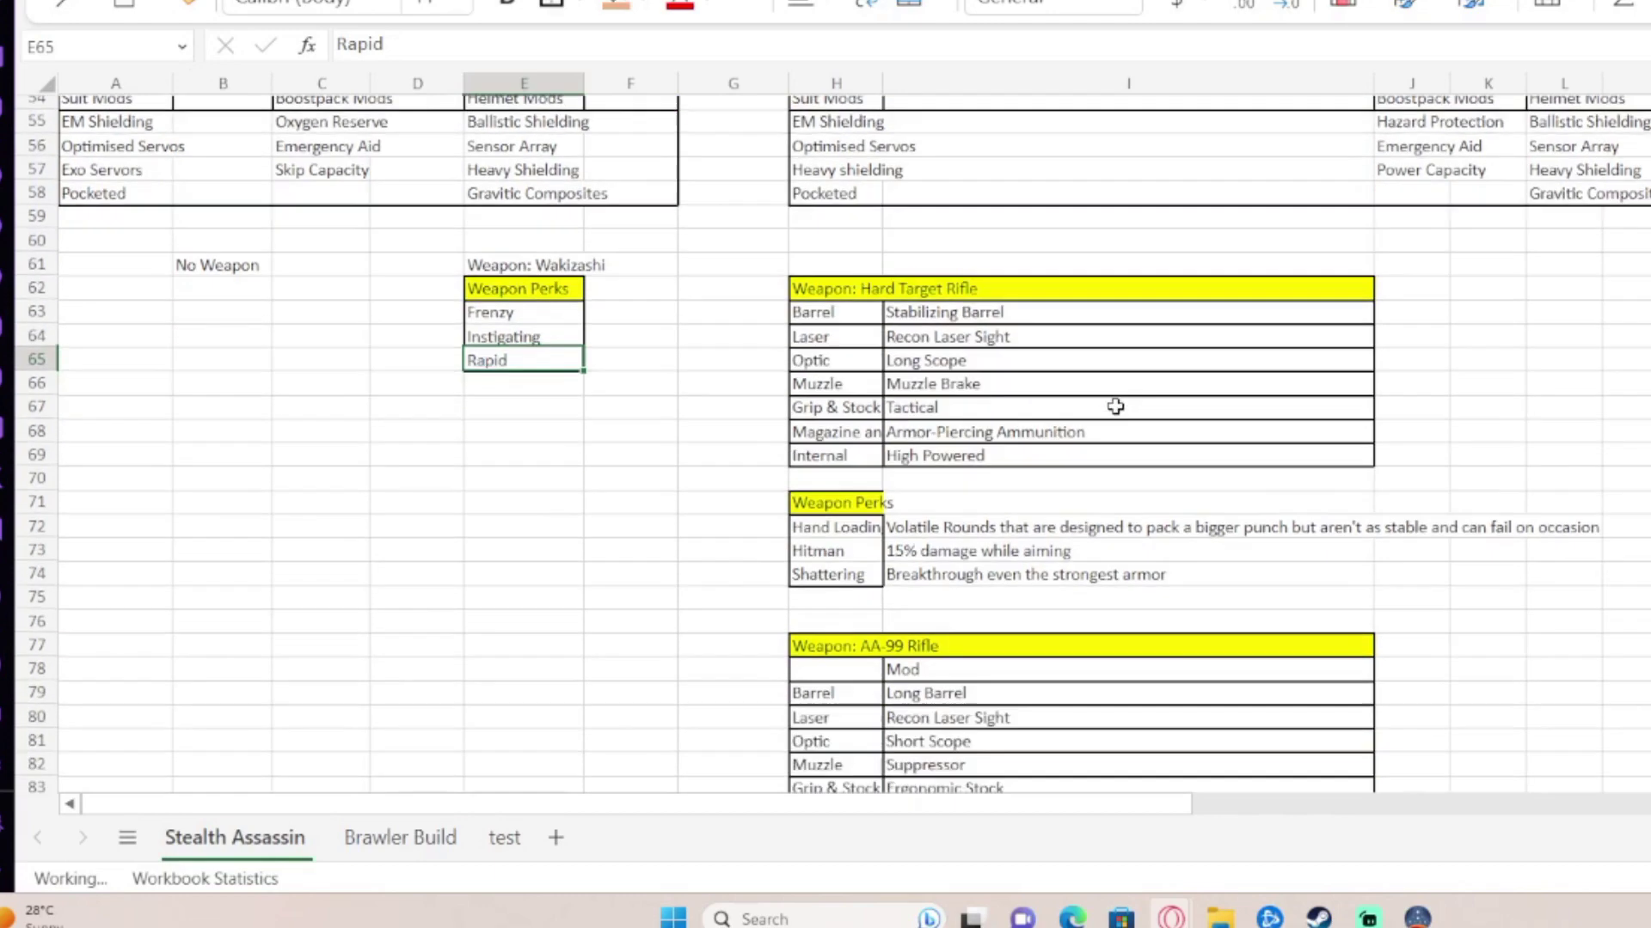
scroll(1108, 386, "down", 5)
scroll(1160, 375, "up", 5)
scroll(1165, 371, "down", 3)
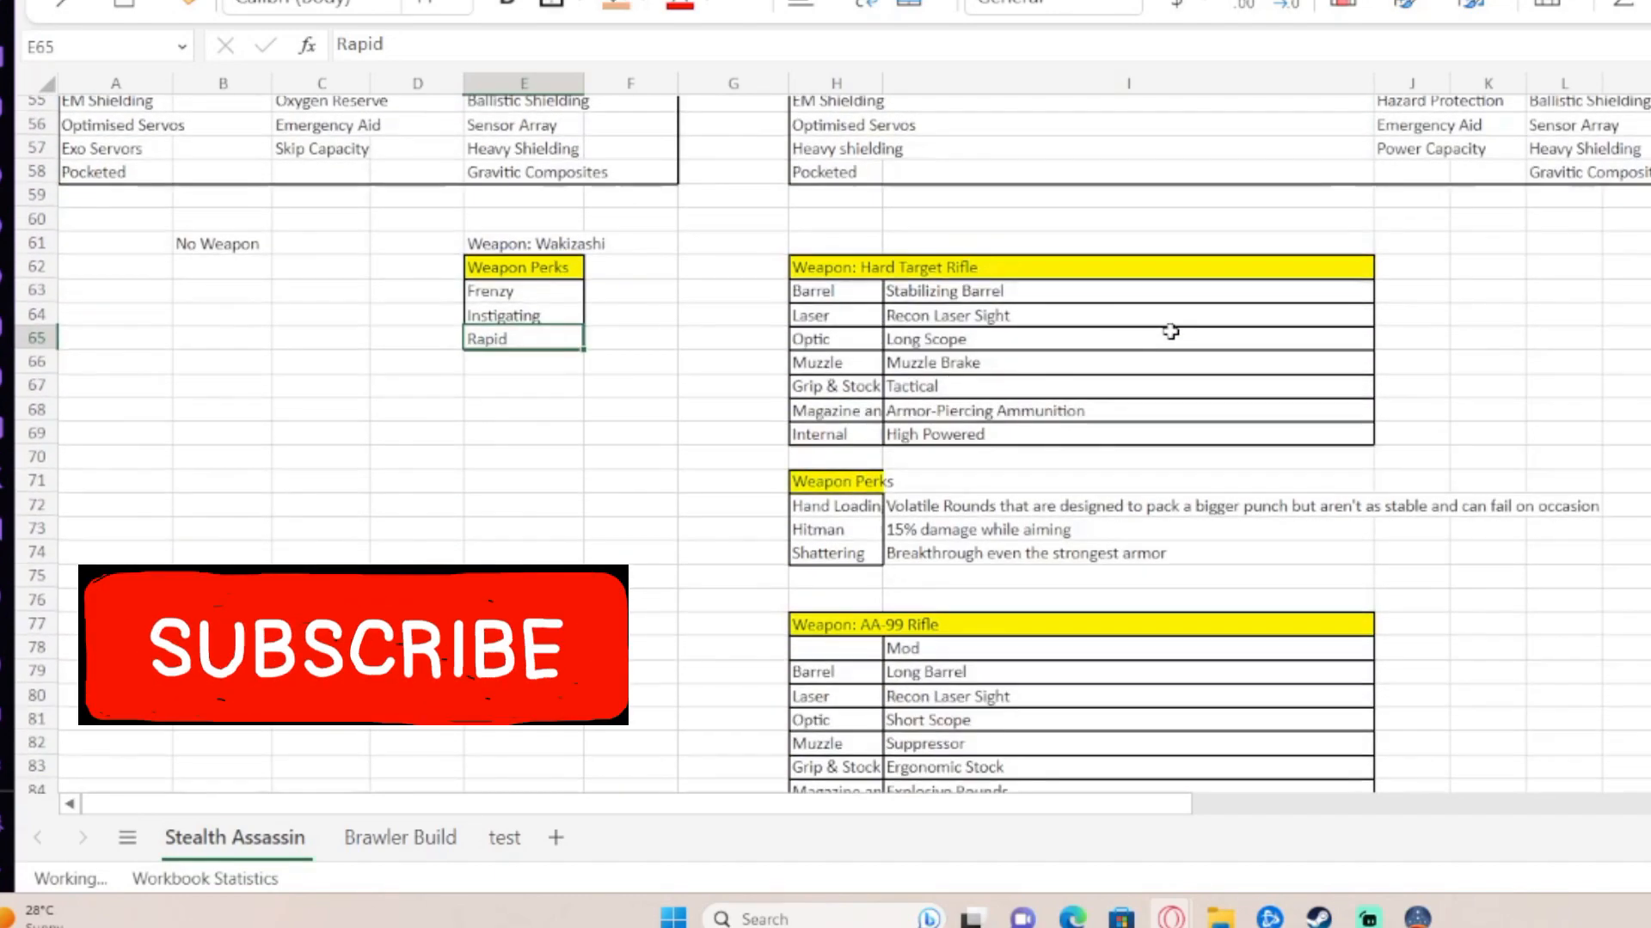
left_click(993, 258)
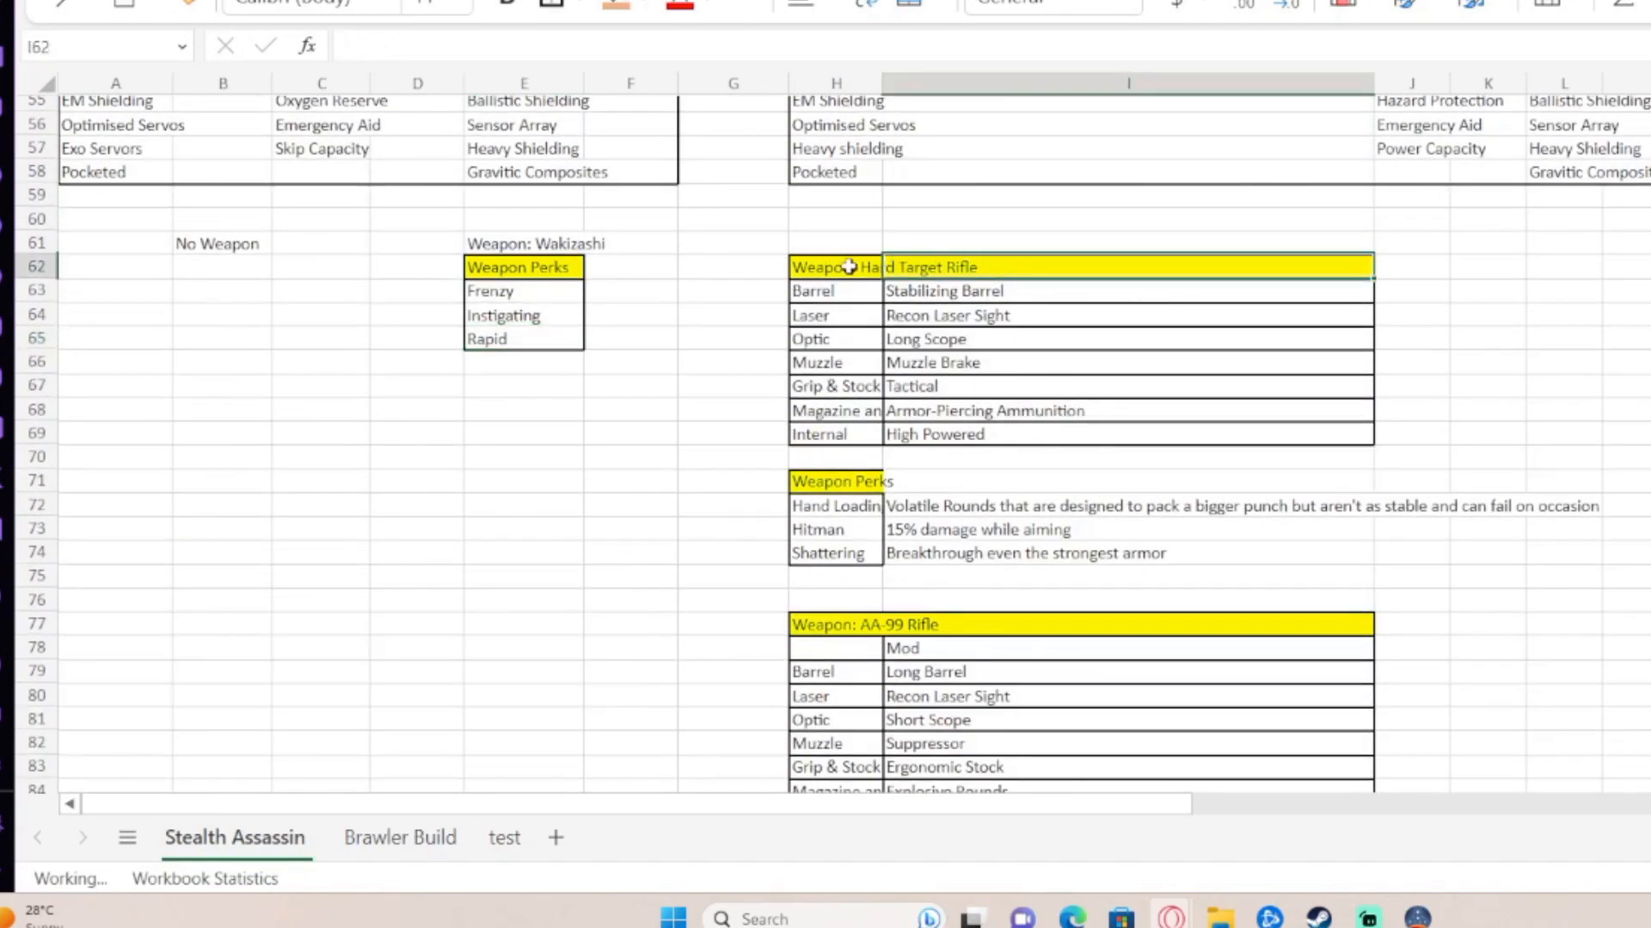
left_click(836, 266)
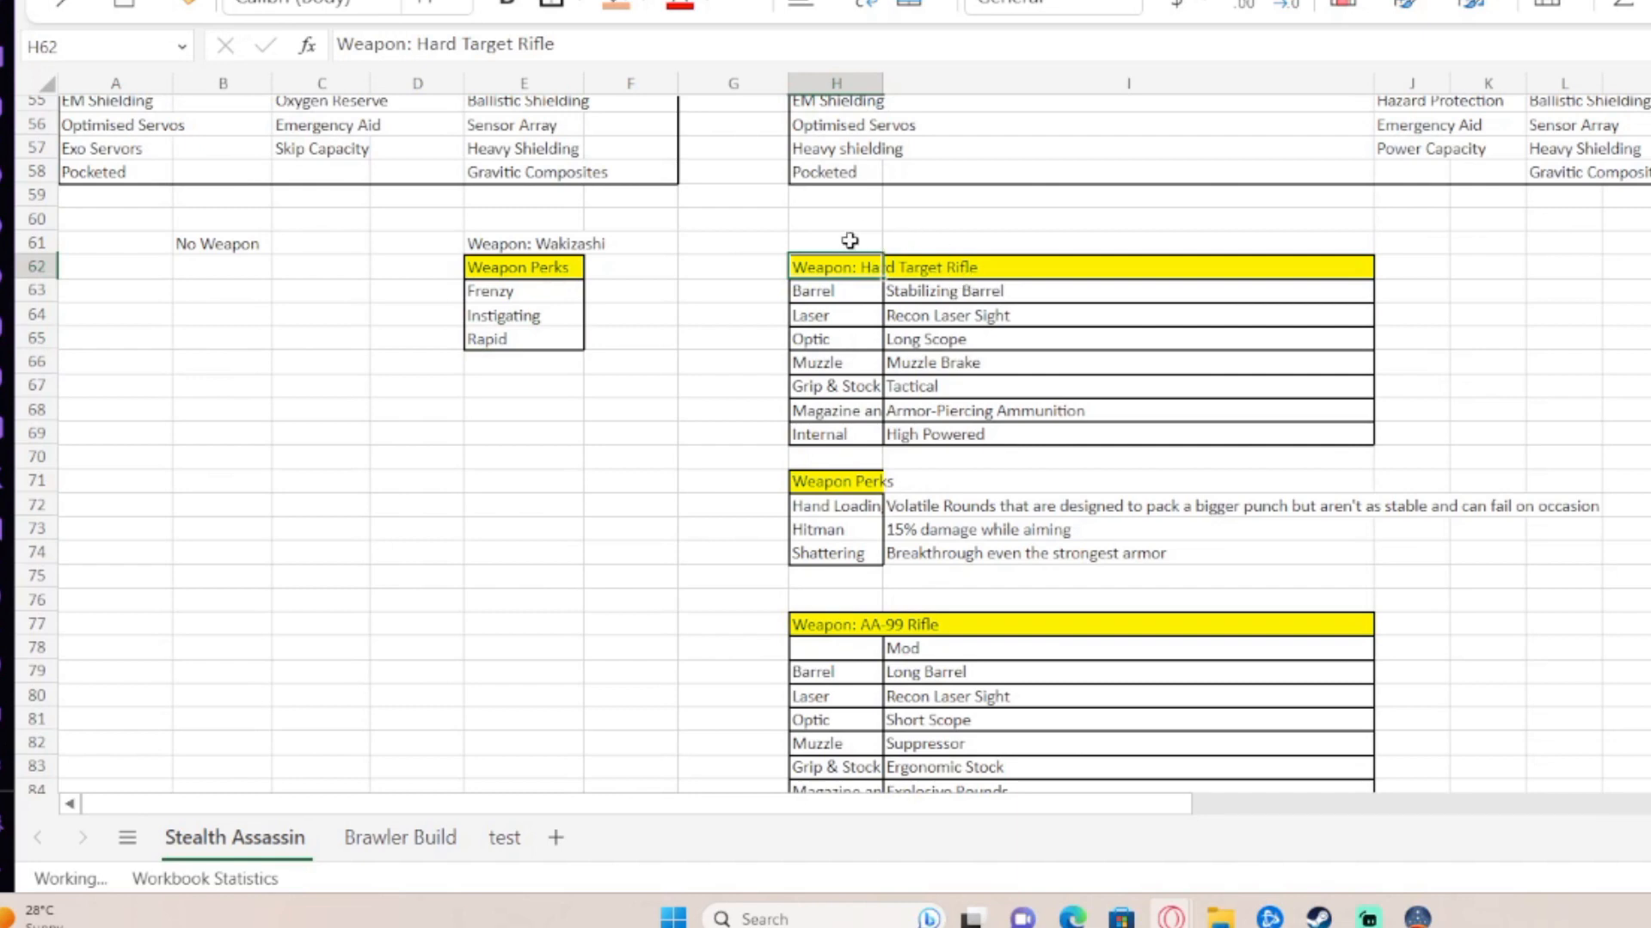
left_click(858, 231)
left_click(839, 267)
left_click_drag(926, 291, 976, 439)
scroll(976, 438, "down", 3)
left_click_drag(816, 282, 886, 328)
left_click(870, 365)
left_click(838, 283)
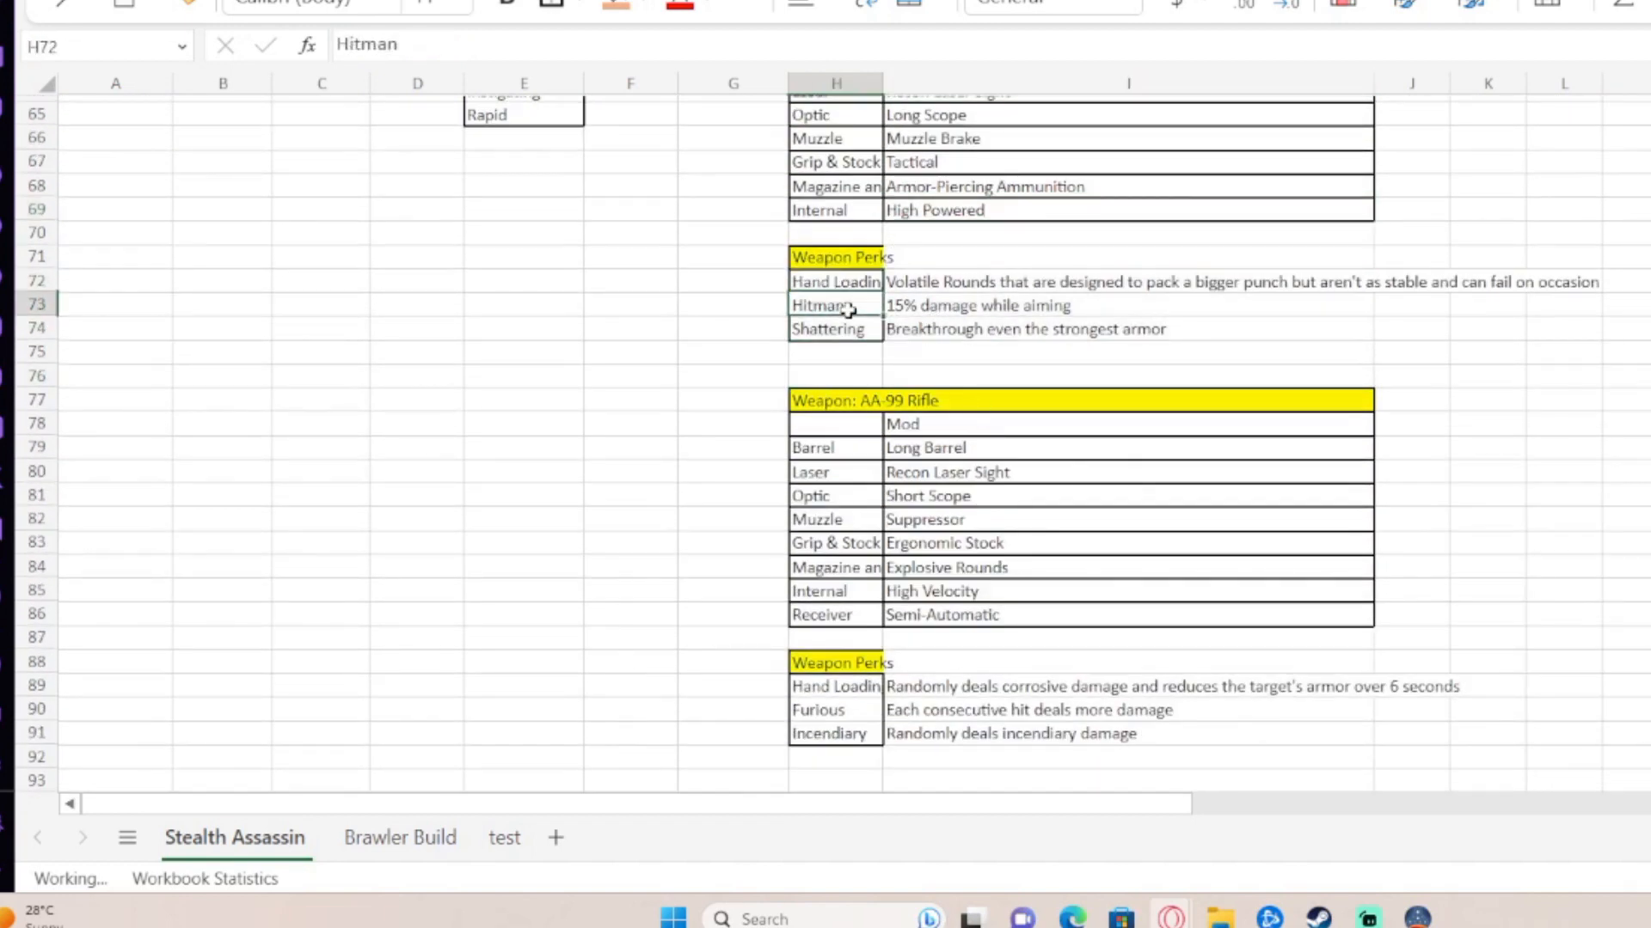
left_click(858, 330)
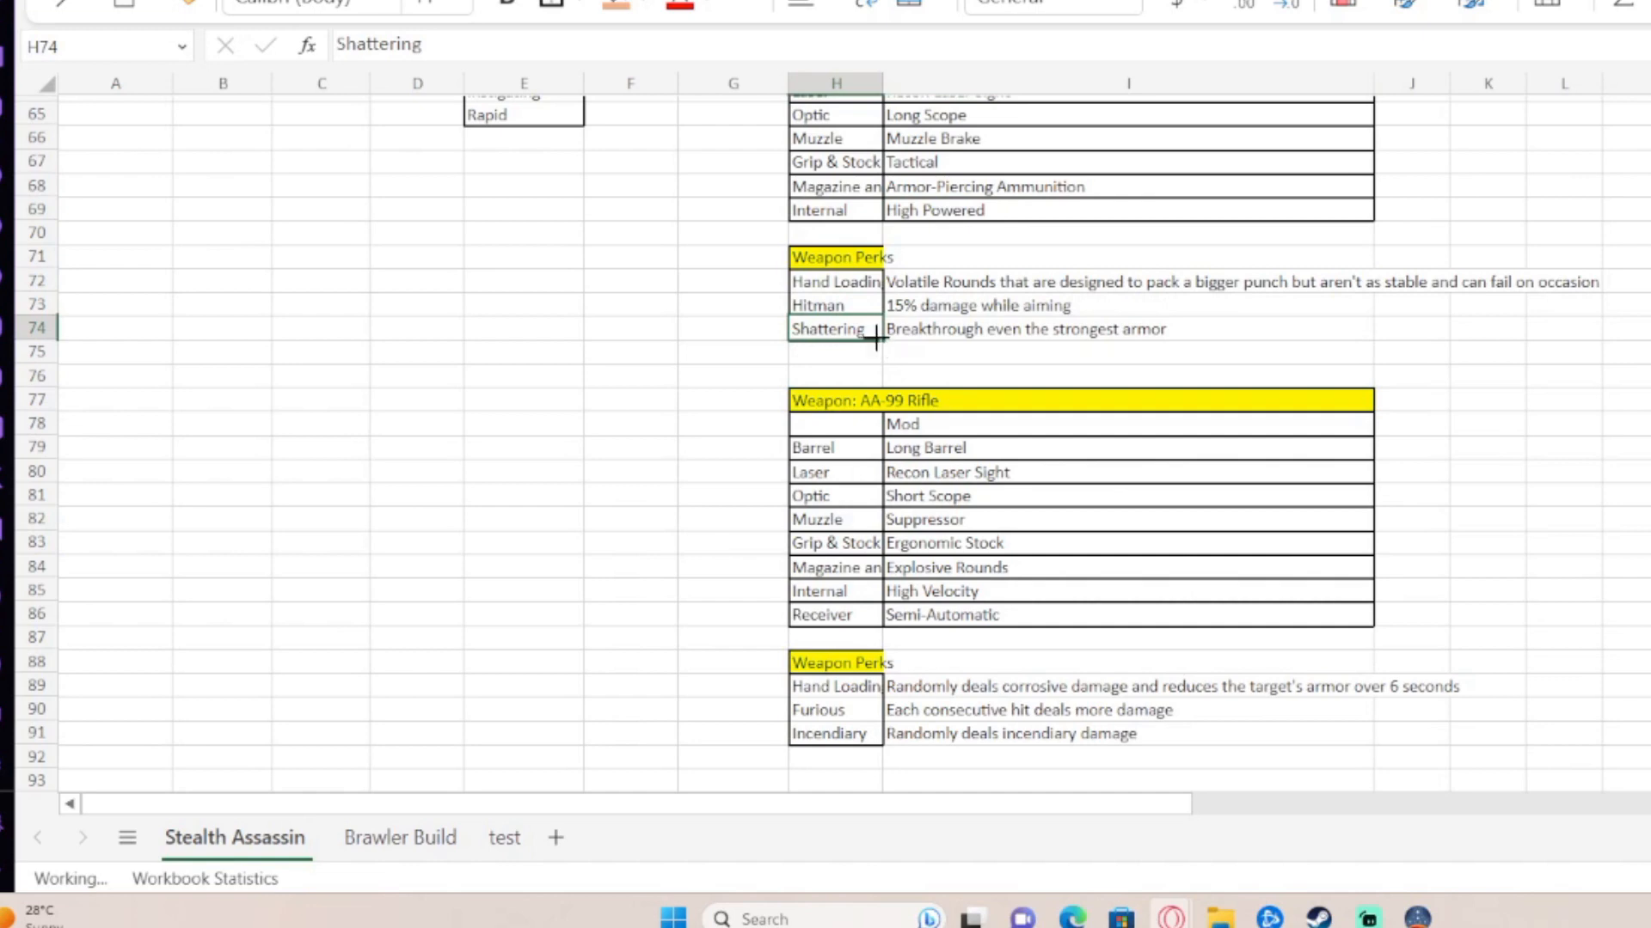
left_click_drag(797, 257, 903, 331)
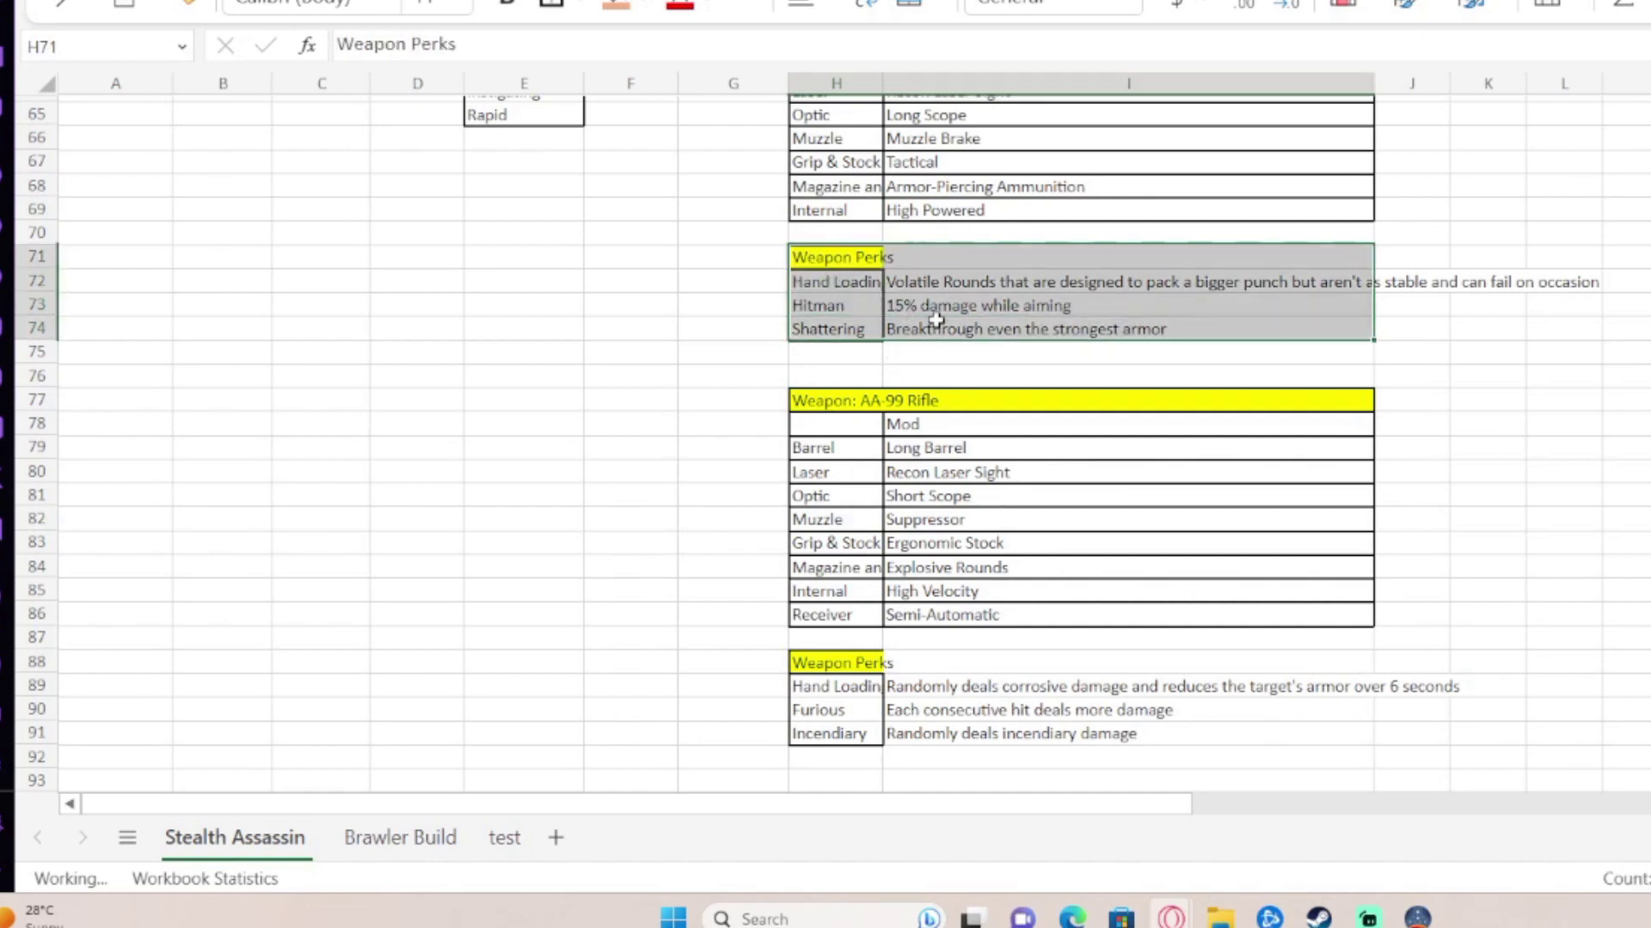
left_click(1144, 351)
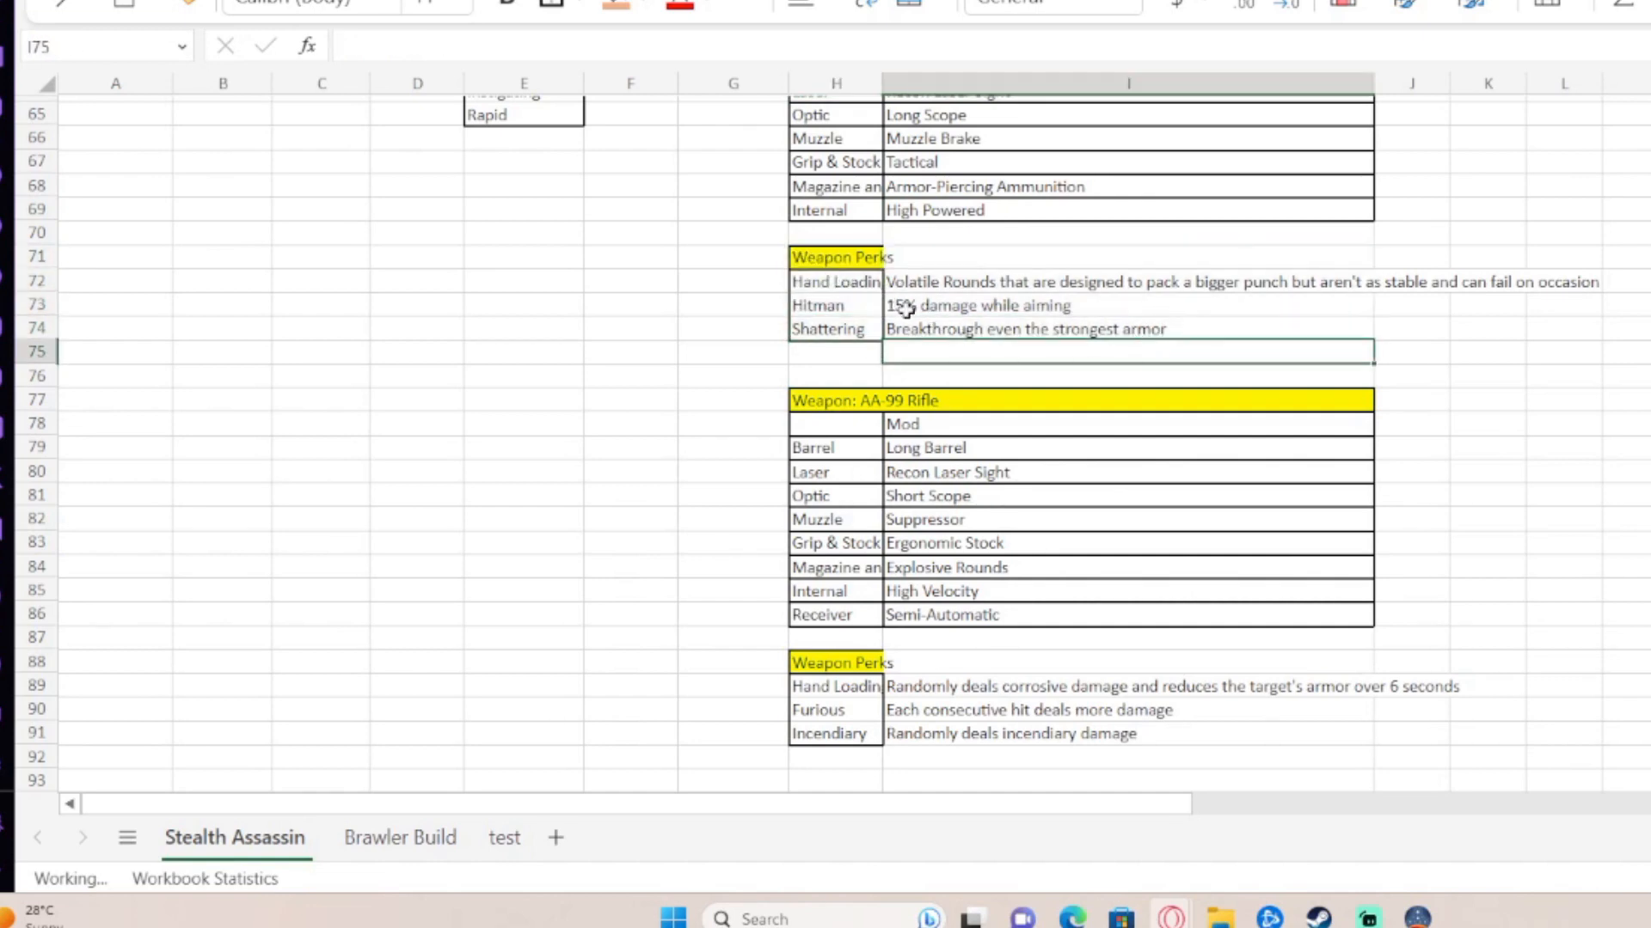
scroll(904, 308, "up", 3)
scroll(1044, 317, "down", 3)
left_click(1026, 287)
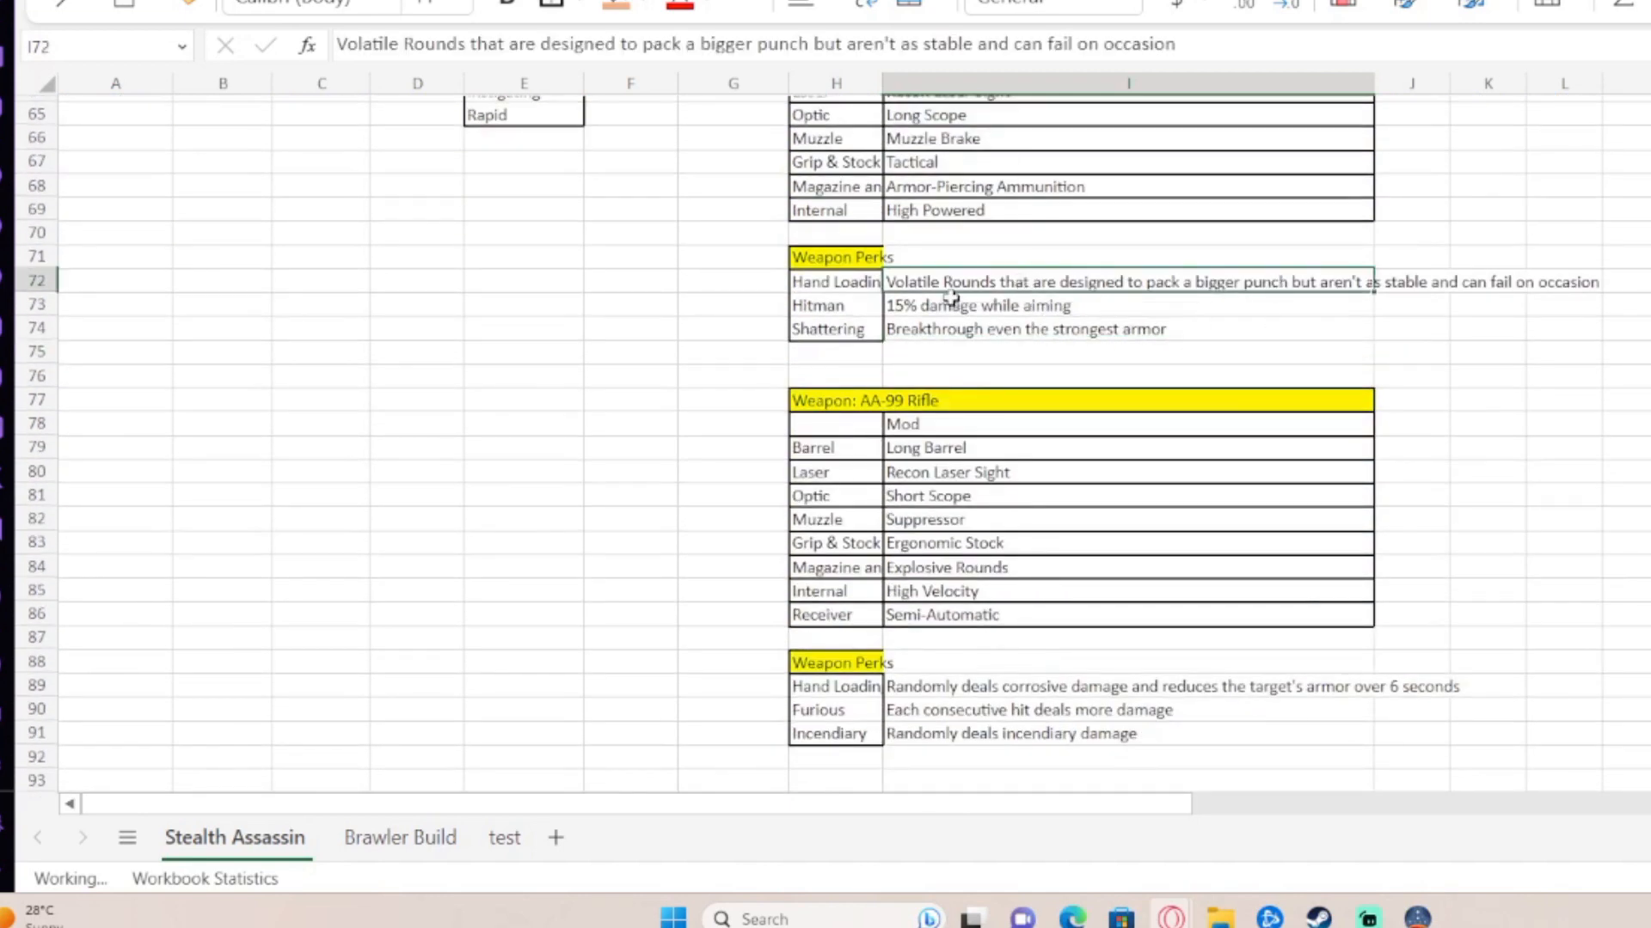
left_click(858, 281)
left_click(986, 284)
left_click(1047, 330)
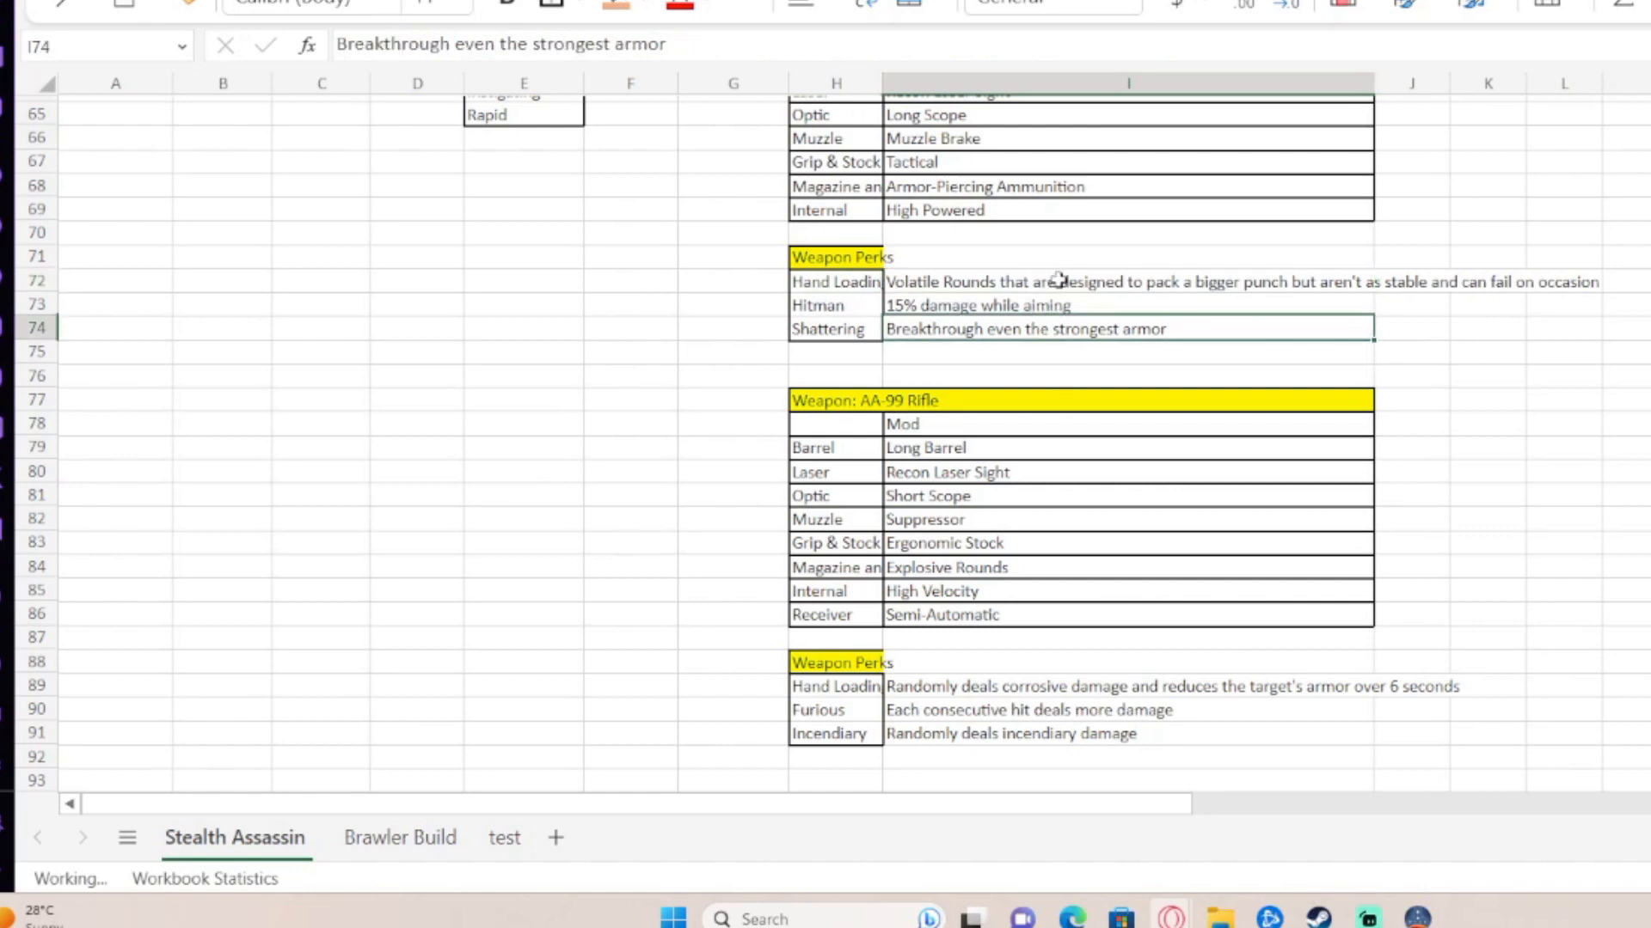
left_click(1060, 283)
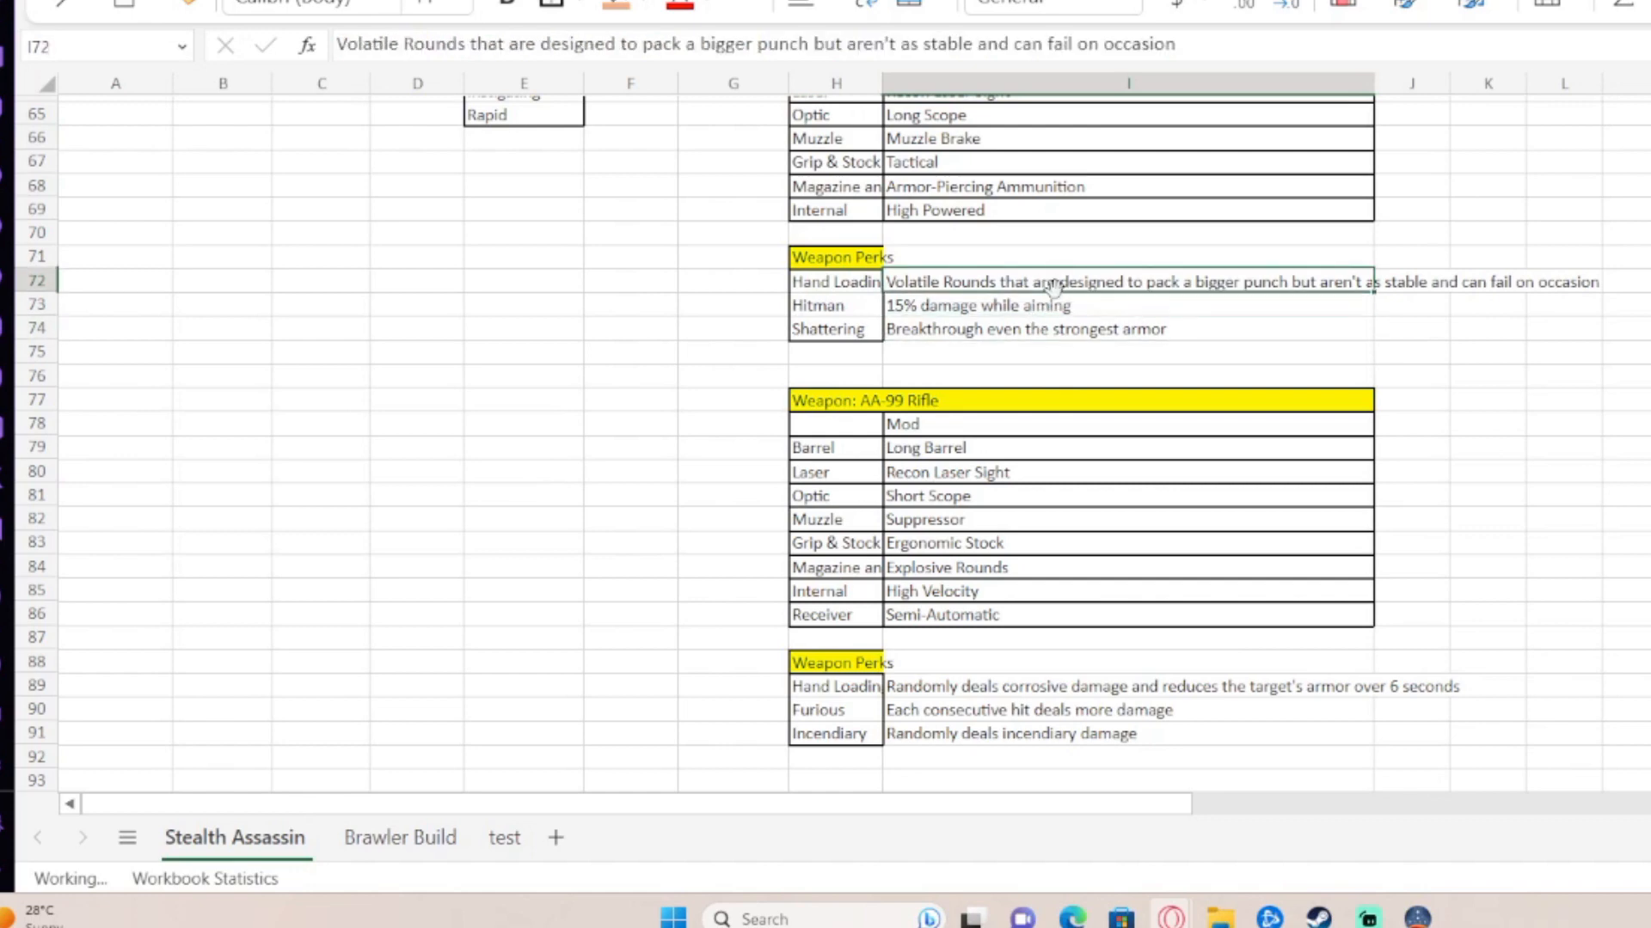
scroll(1060, 282, "up", 2)
scroll(1045, 361, "up", 1)
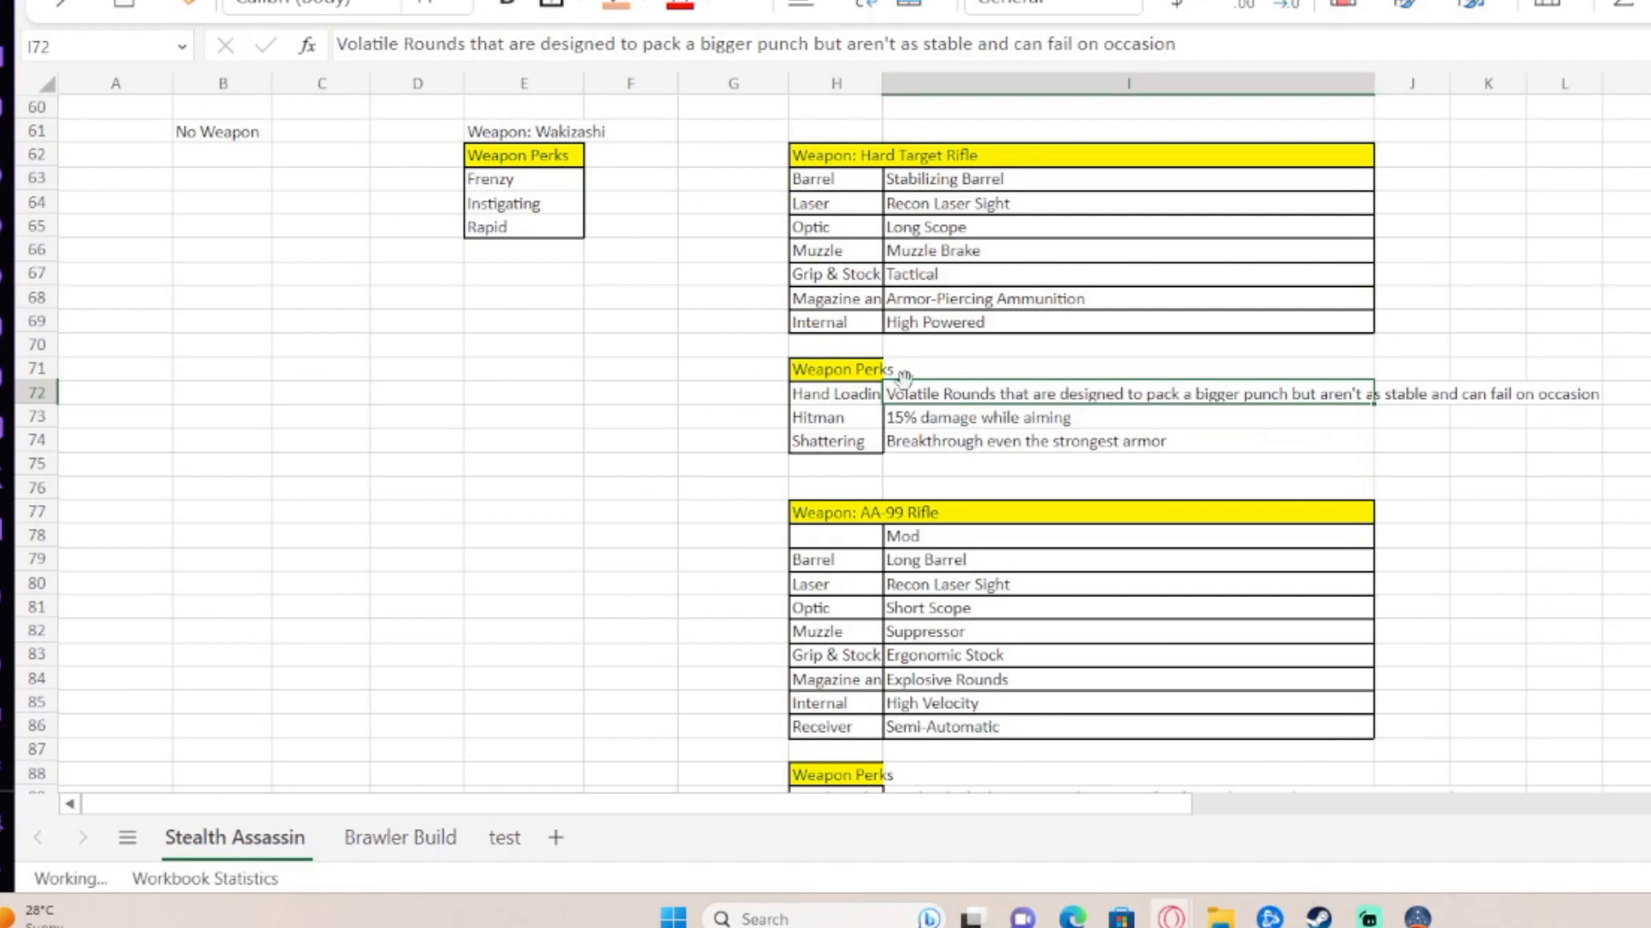
scroll(1093, 449, "down", 2)
scroll(1161, 439, "up", 4)
scroll(870, 436, "down", 5)
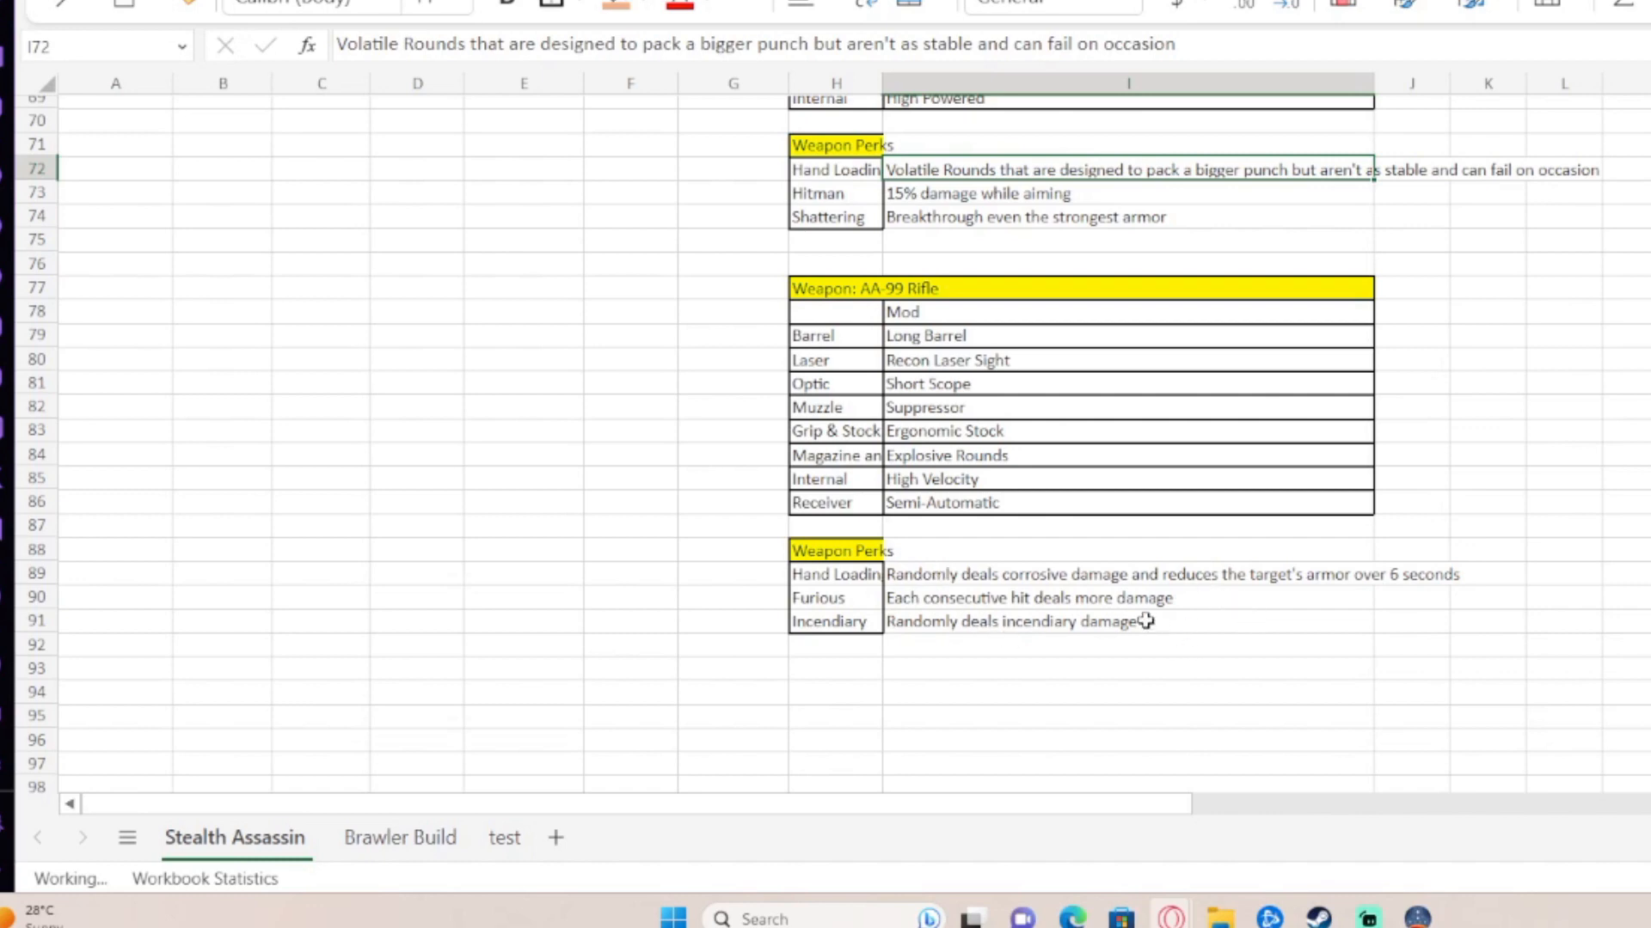
left_click_drag(1135, 620, 850, 556)
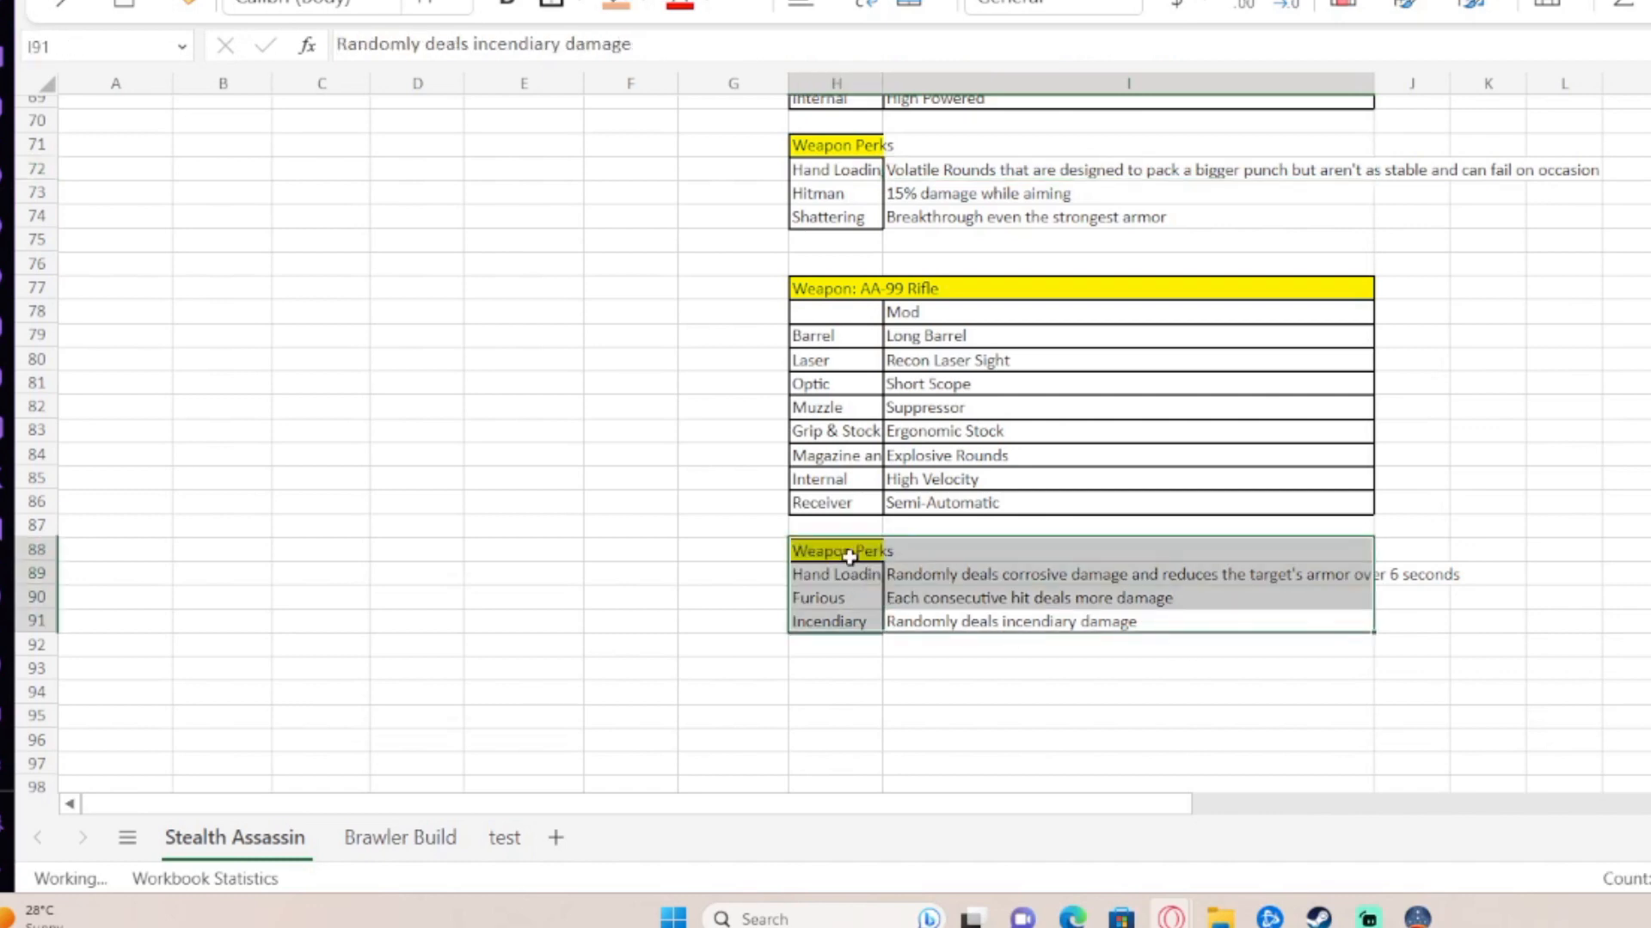
left_click(1026, 668)
scroll(1089, 594, "up", 5)
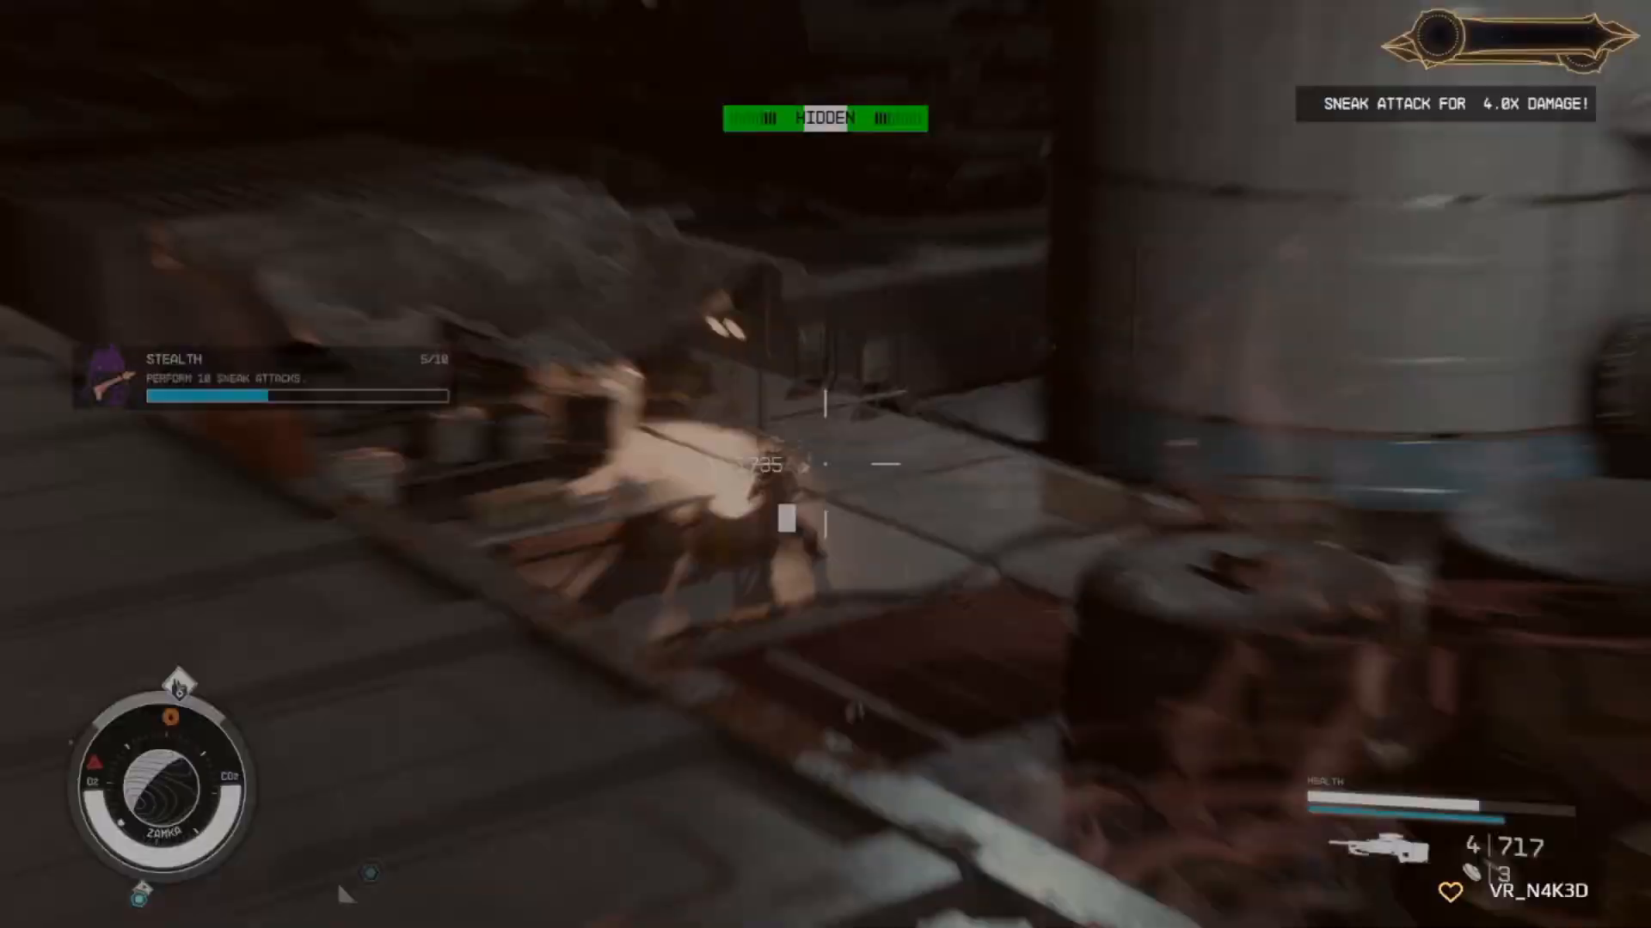